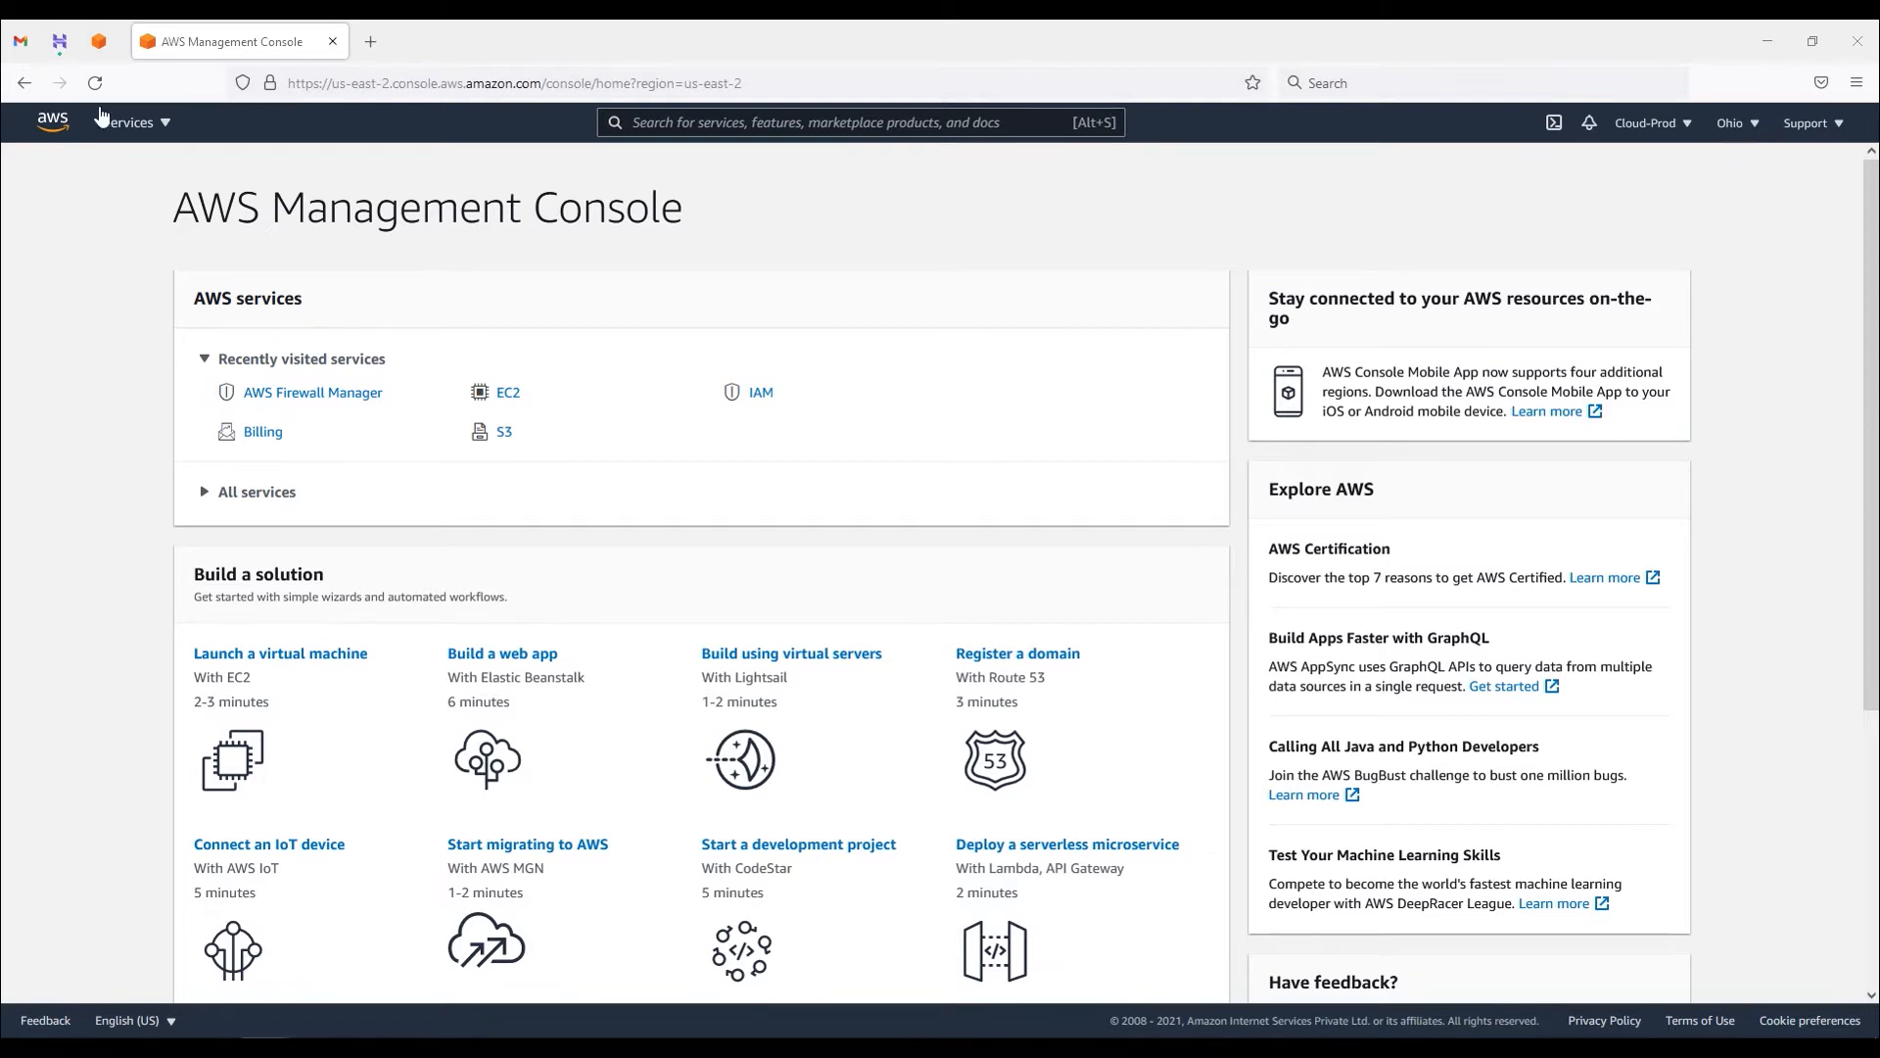
- Search the AWS services for waf and open the WAF & Shield console
left_click(164, 126)
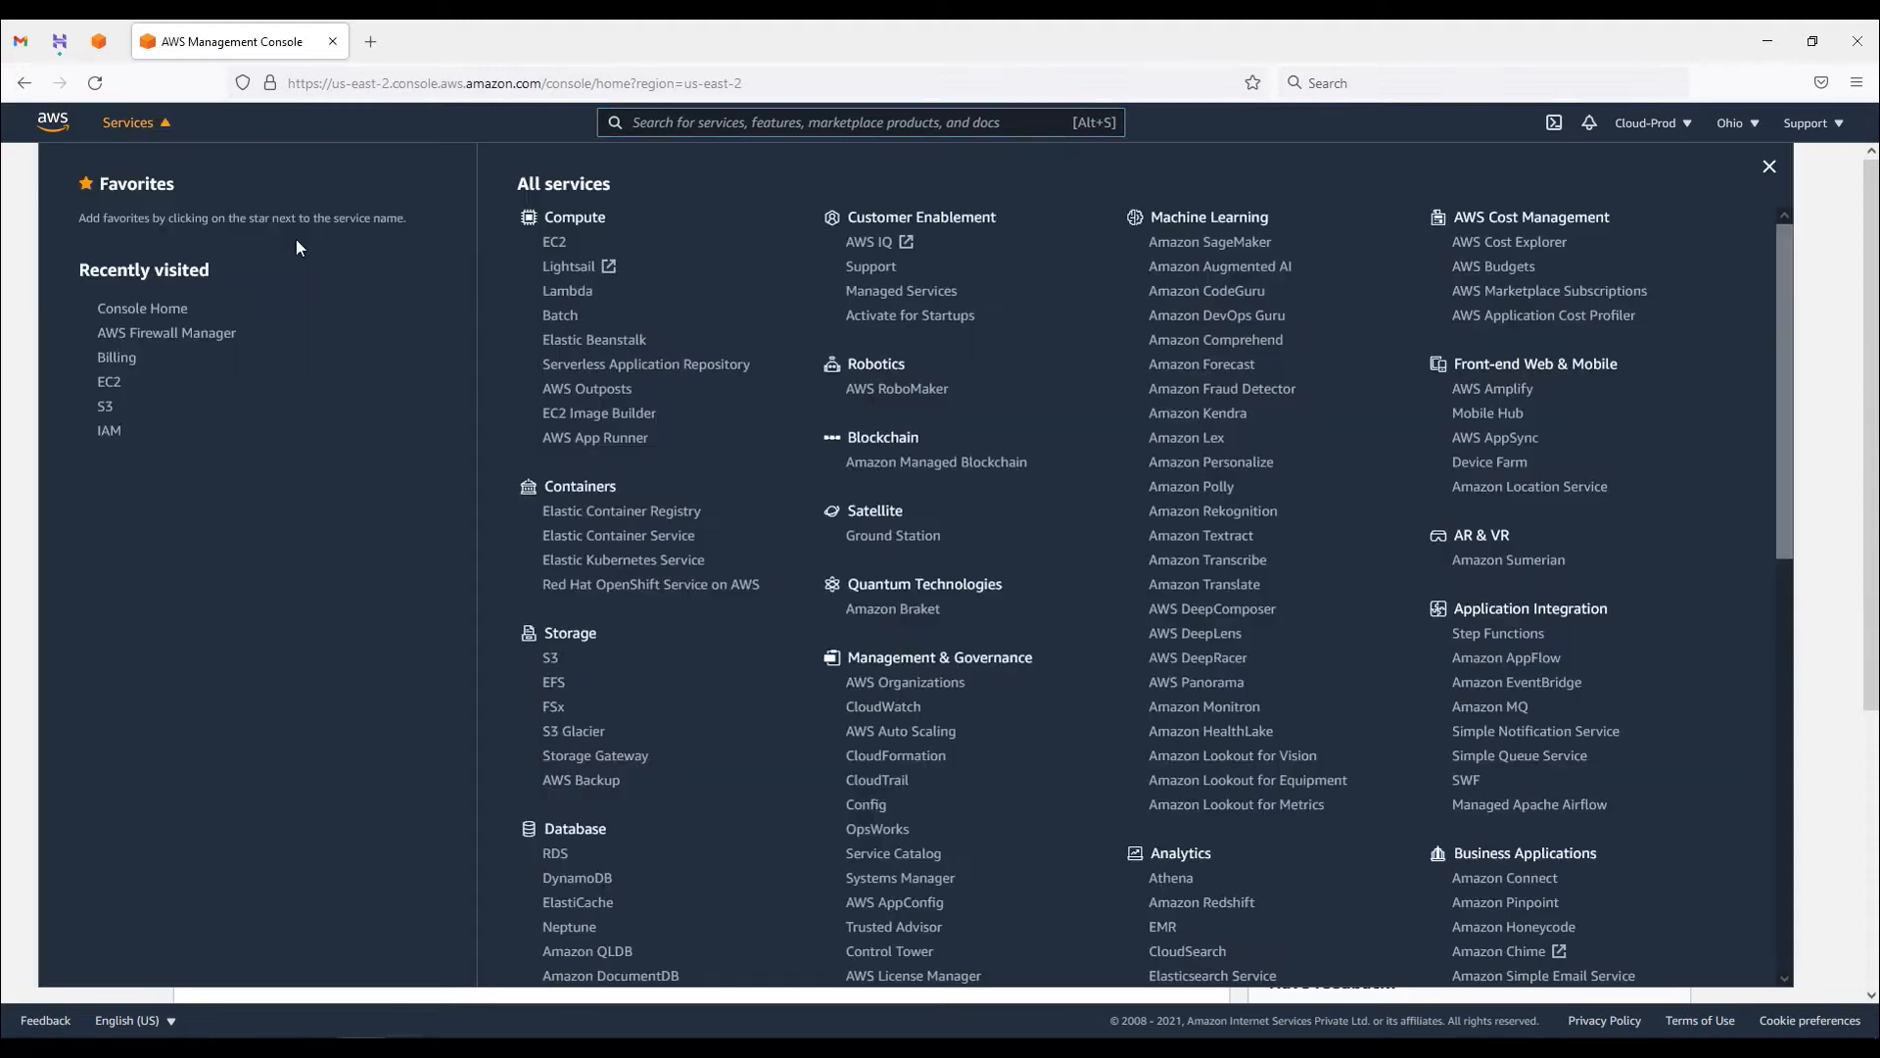
scroll(1285, 778, "down", 6)
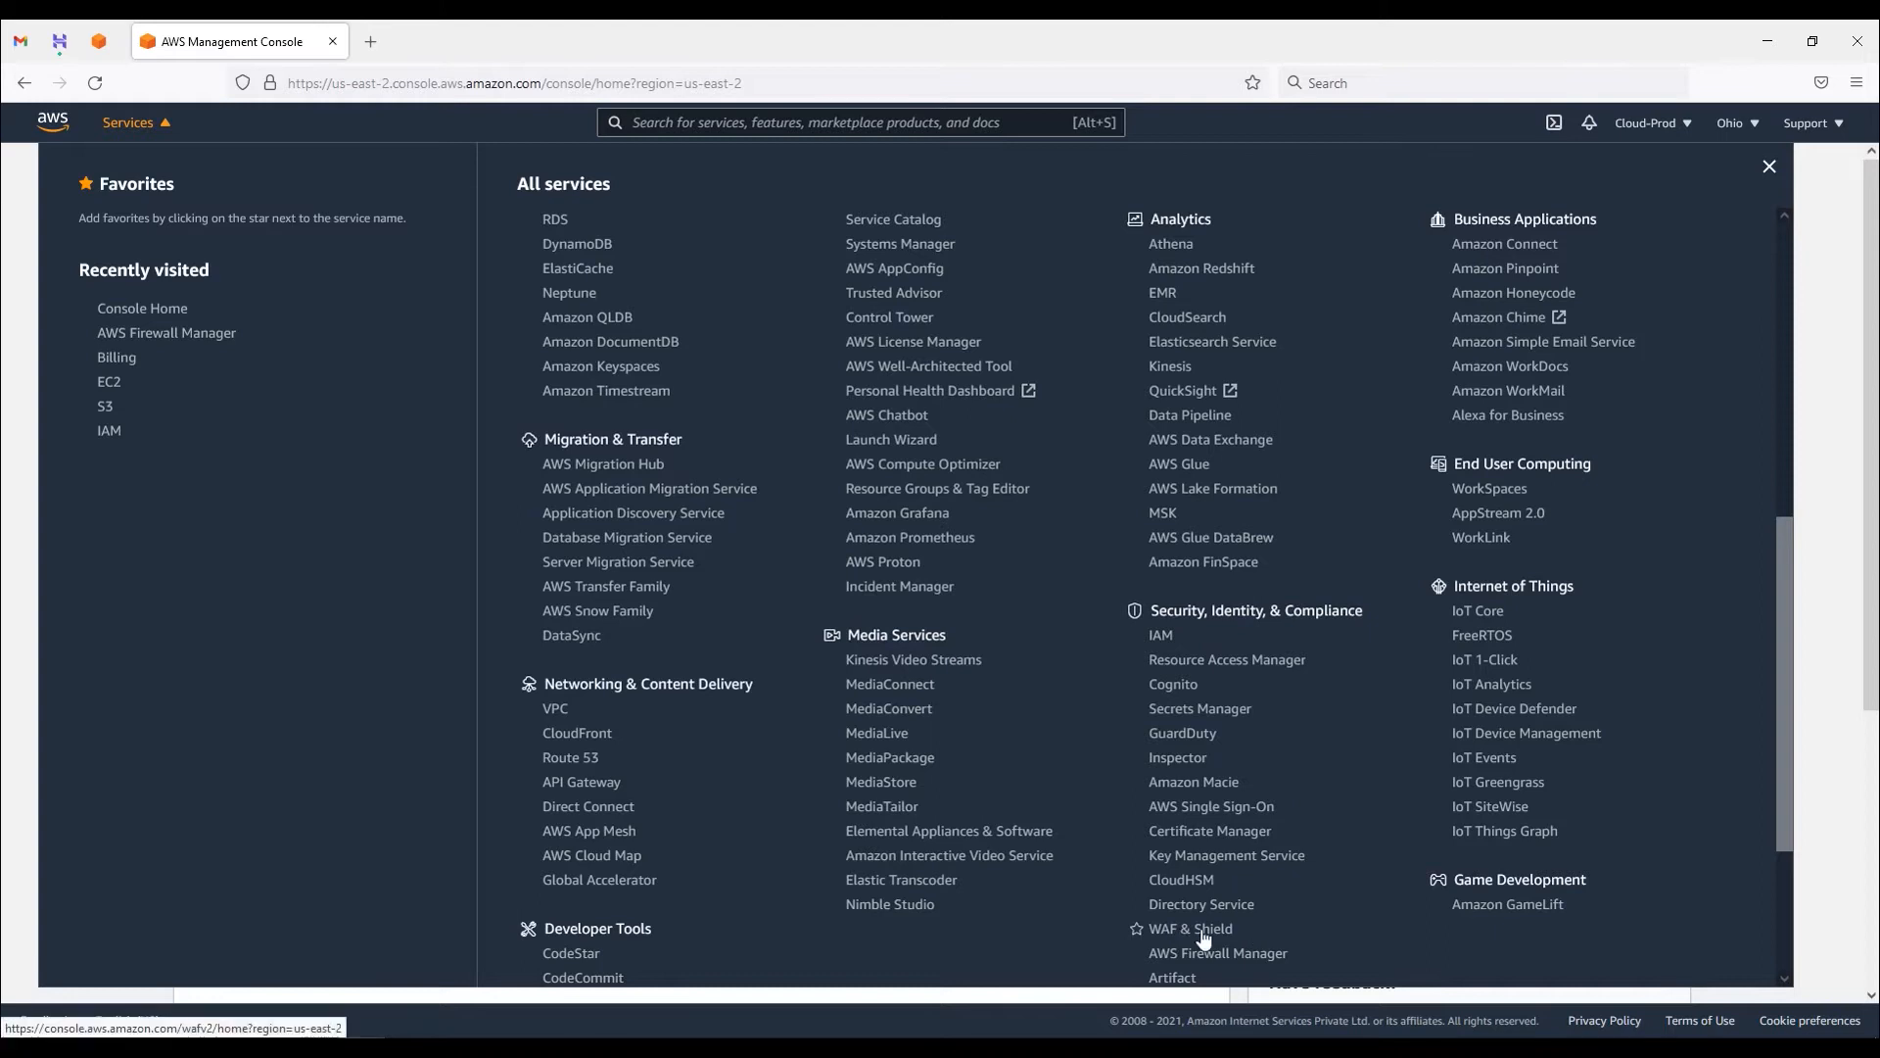
left_click(660, 123)
type("waf")
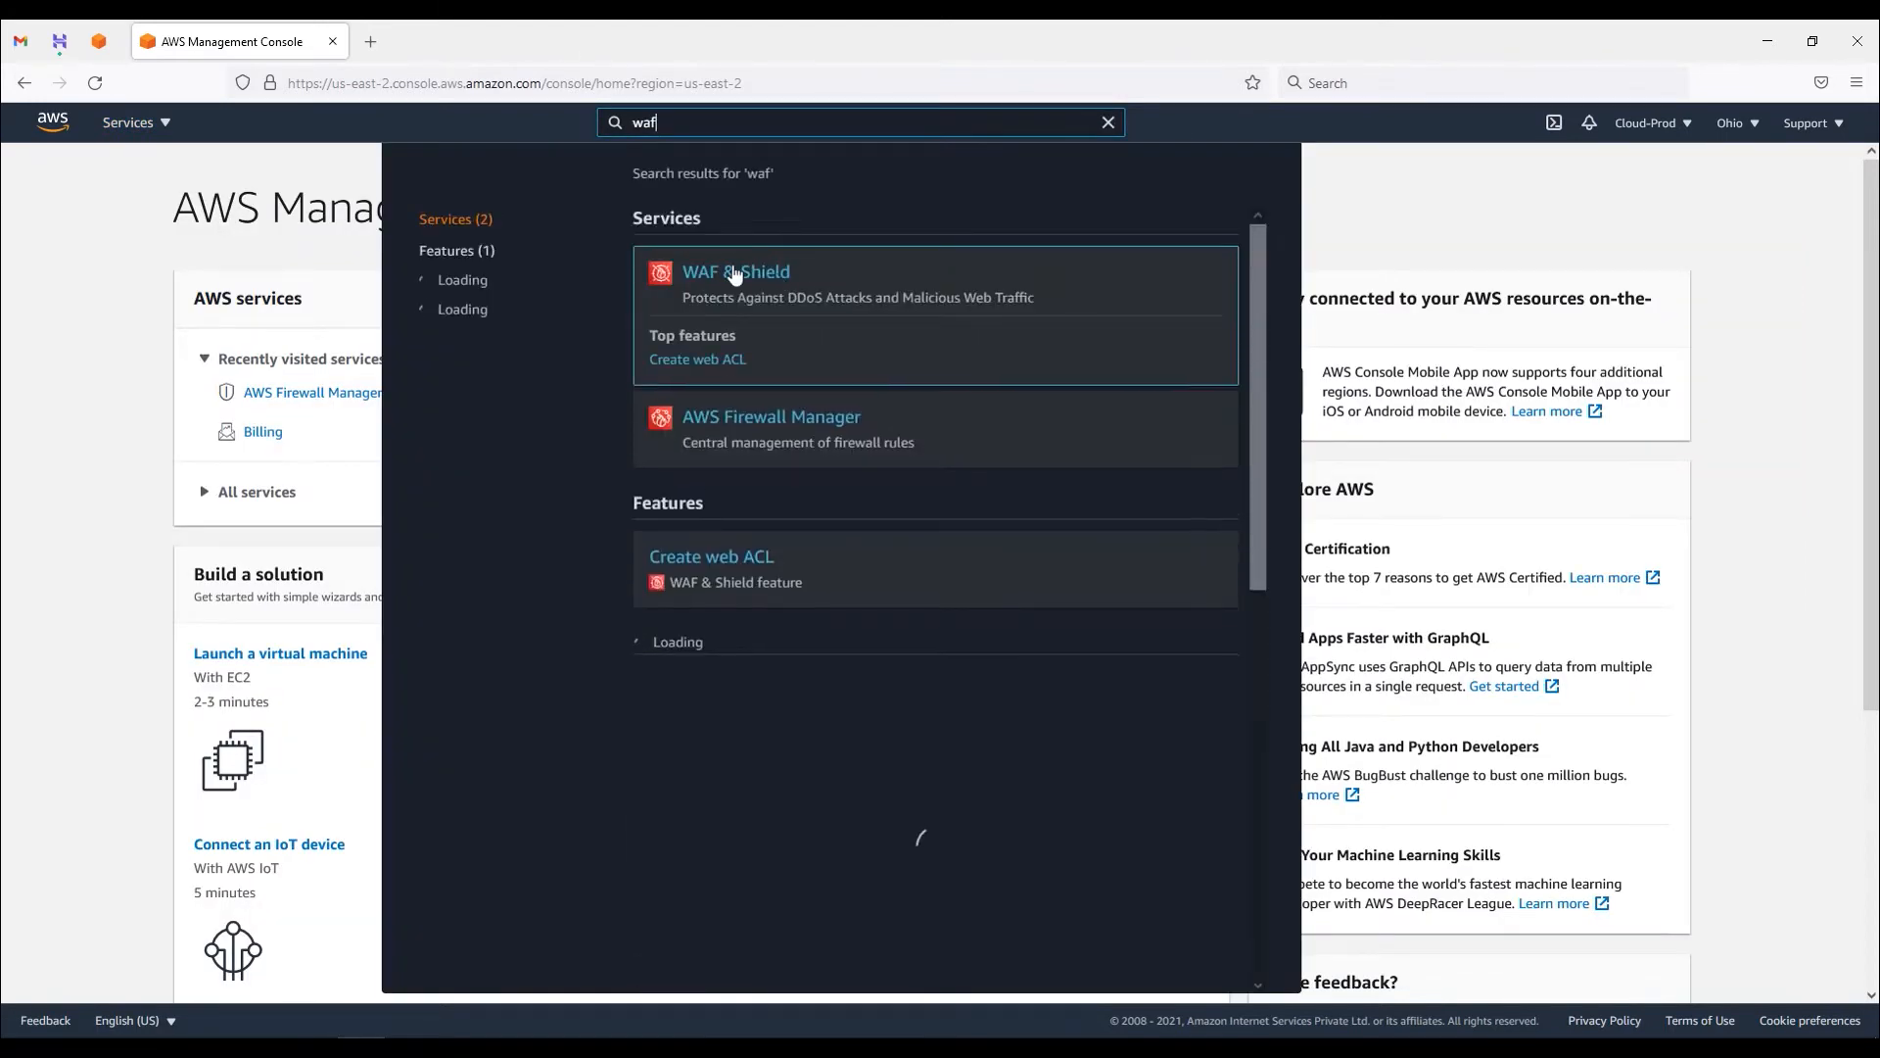
mouse_move(744, 276)
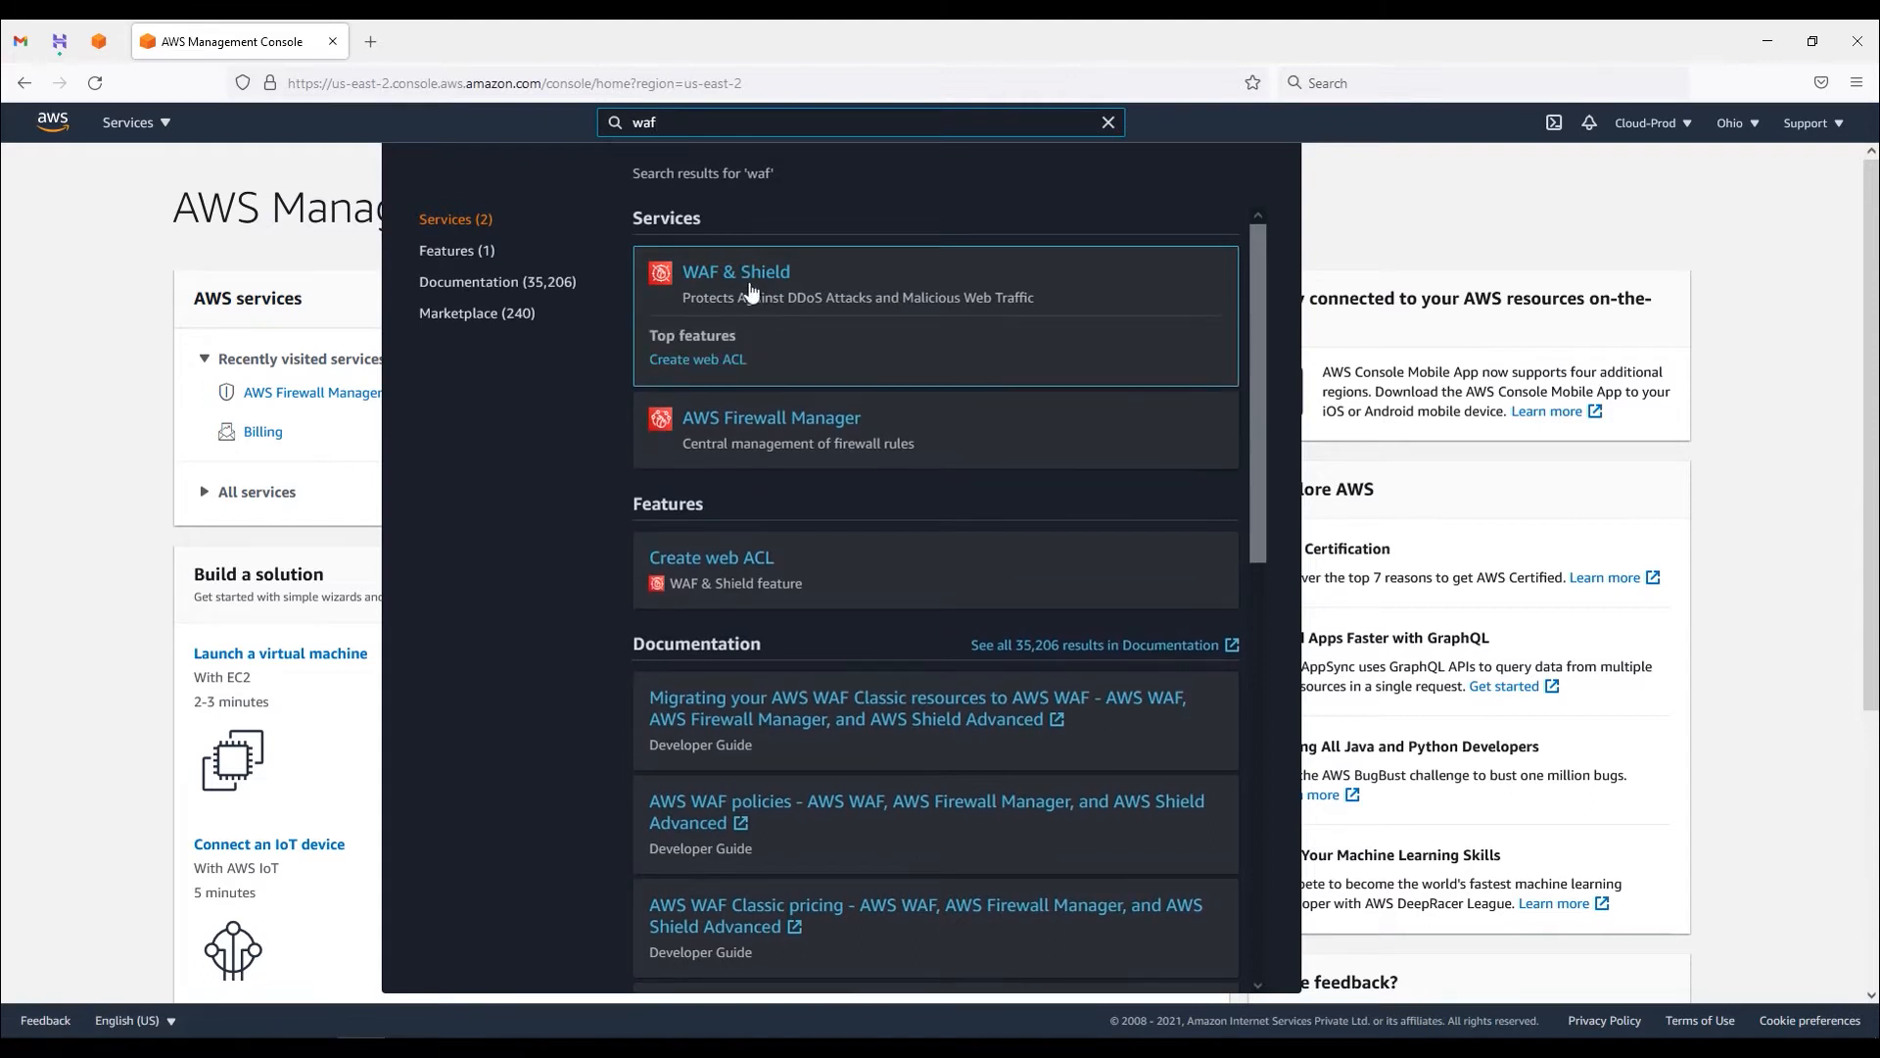
left_click(750, 281)
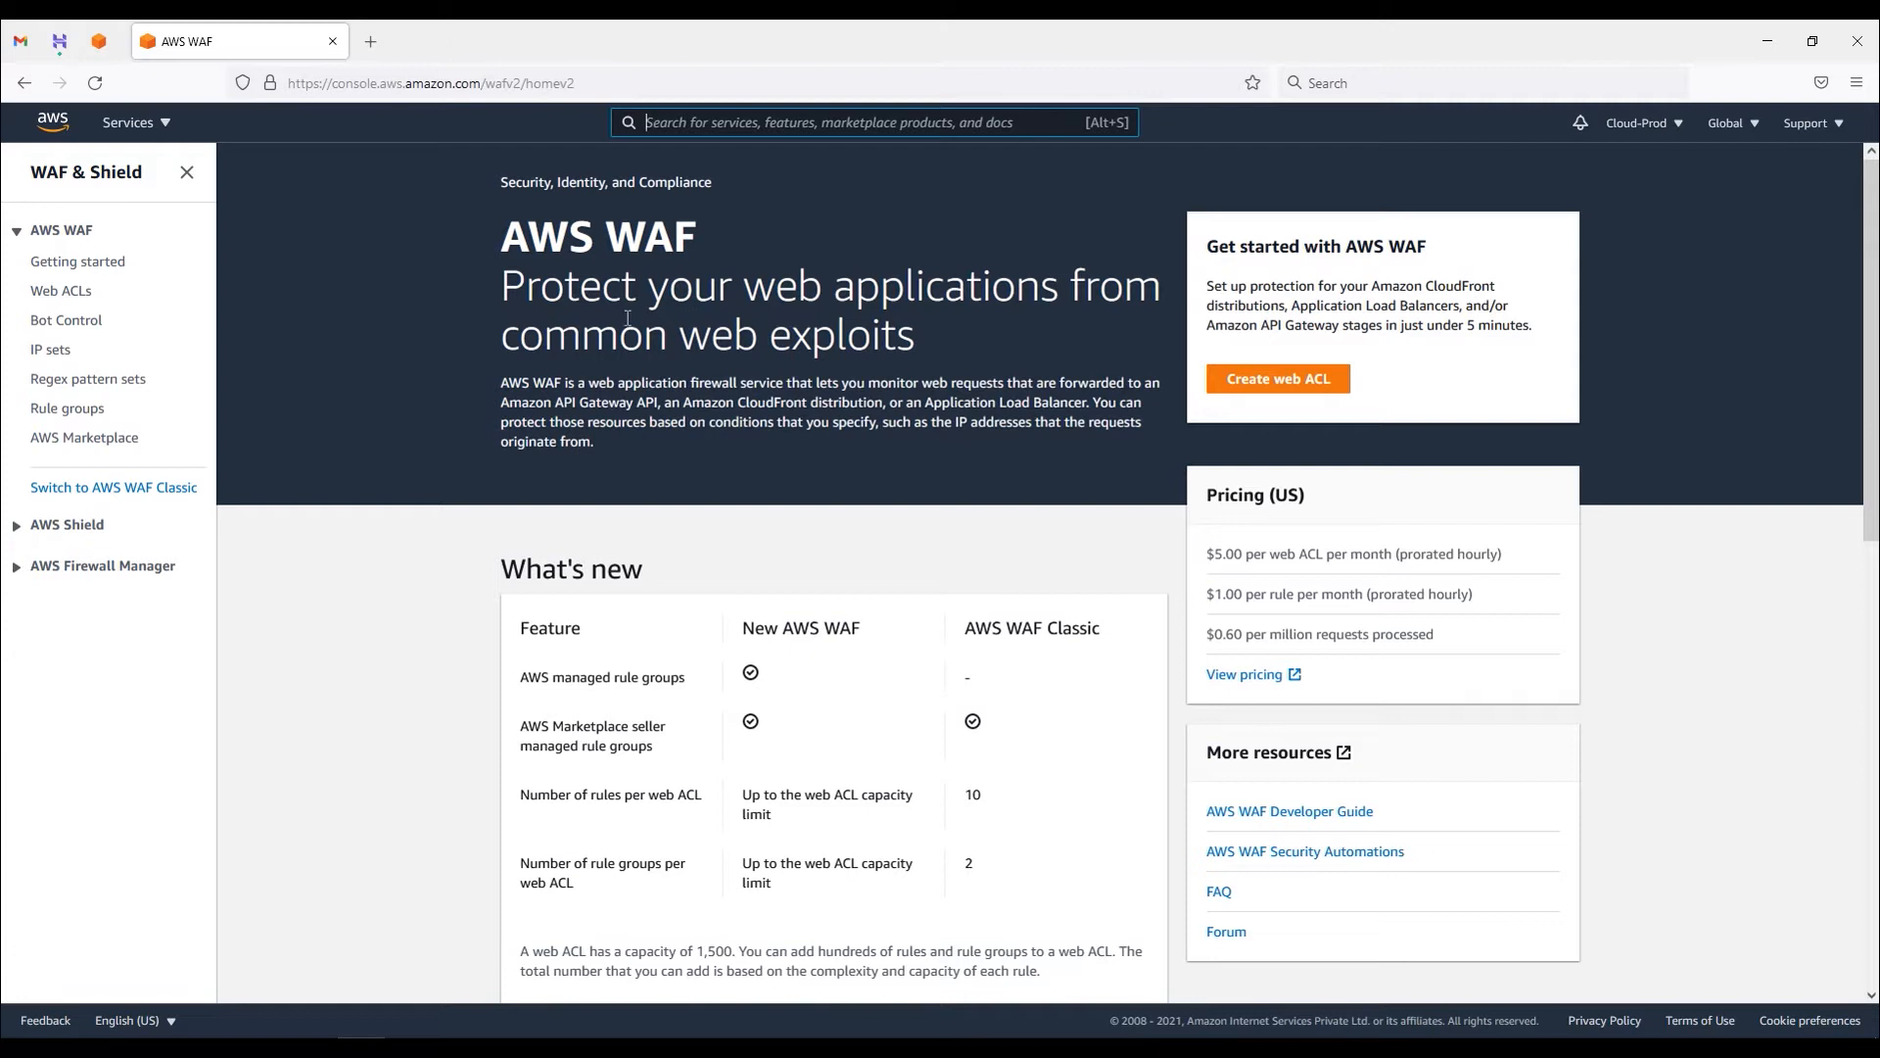
- Read the AWS WAF introduction, including its purpose and the resource types it can protect
left_click_drag(502, 287, 1092, 333)
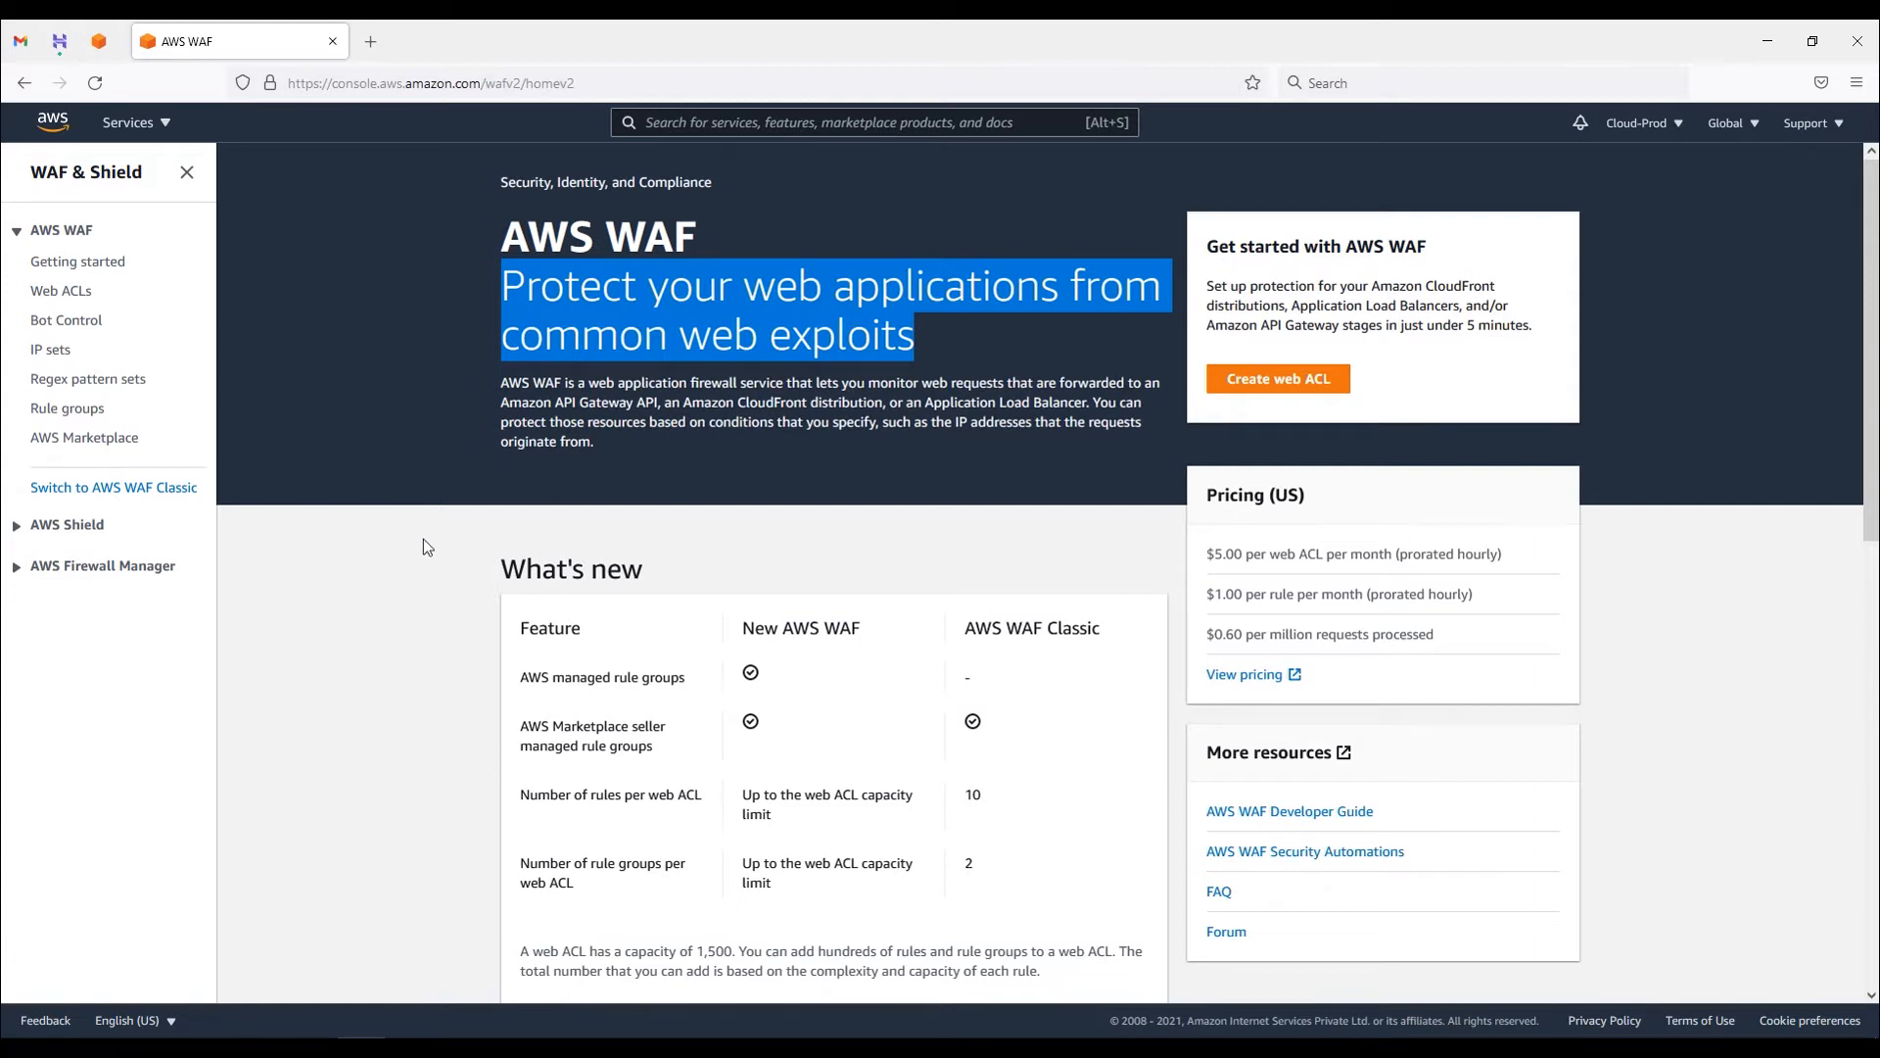
left_click(311, 602)
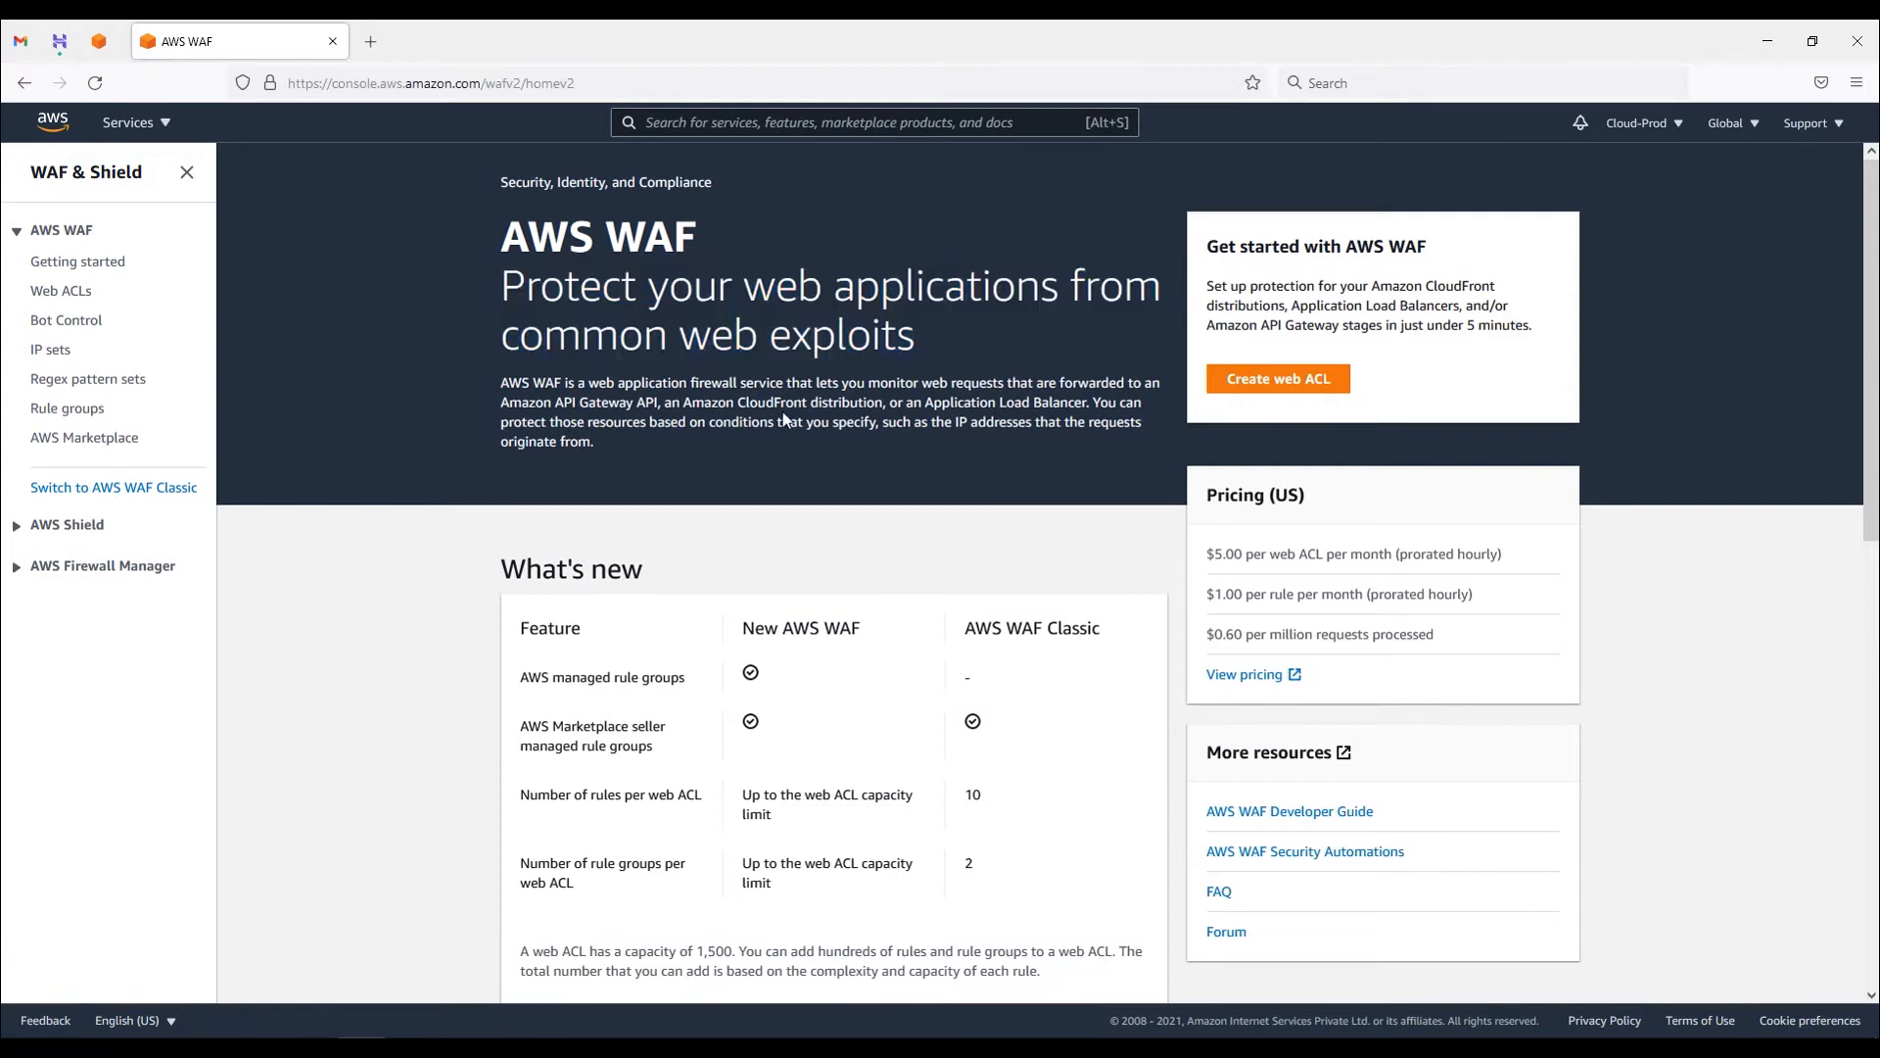
left_click_drag(501, 404, 1092, 404)
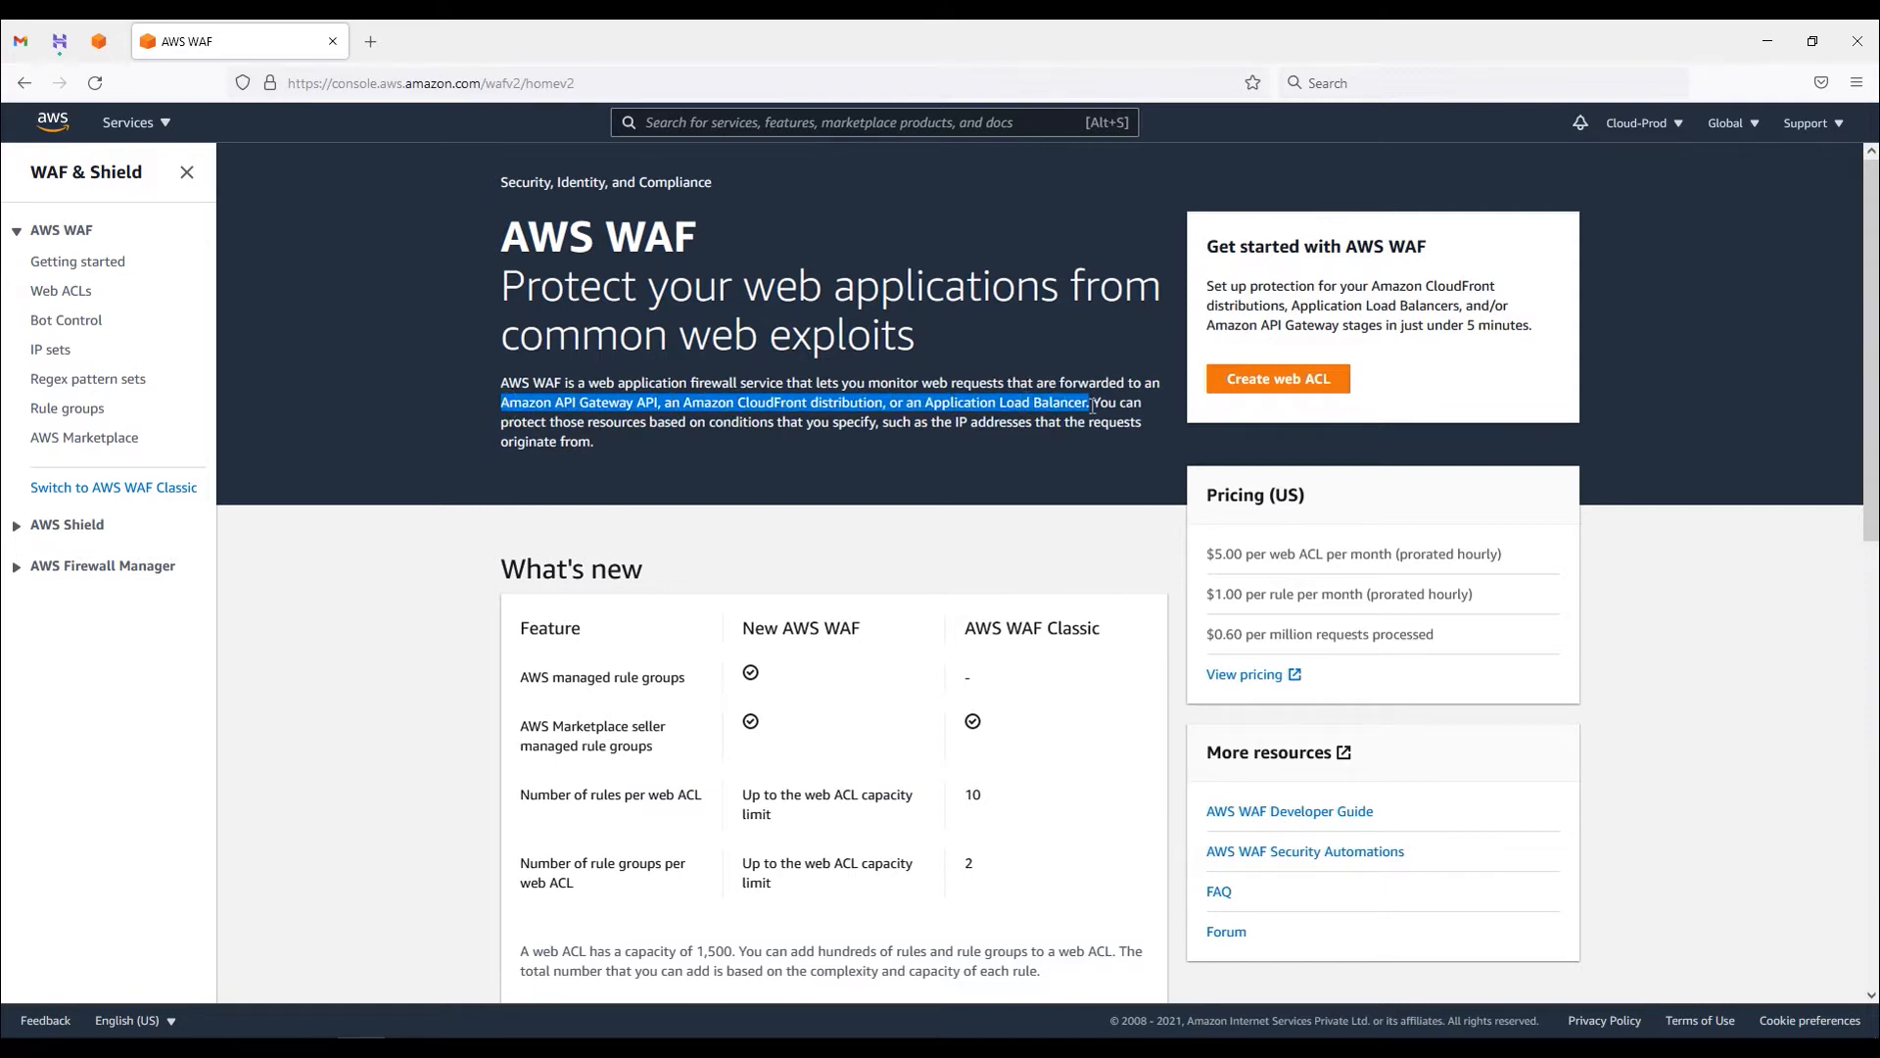
left_click(319, 668)
- Compare the new AWS WAF with AWS WAF Classic on rule limits, rule group limits and managed rule groups
left_click_drag(1148, 637, 741, 632)
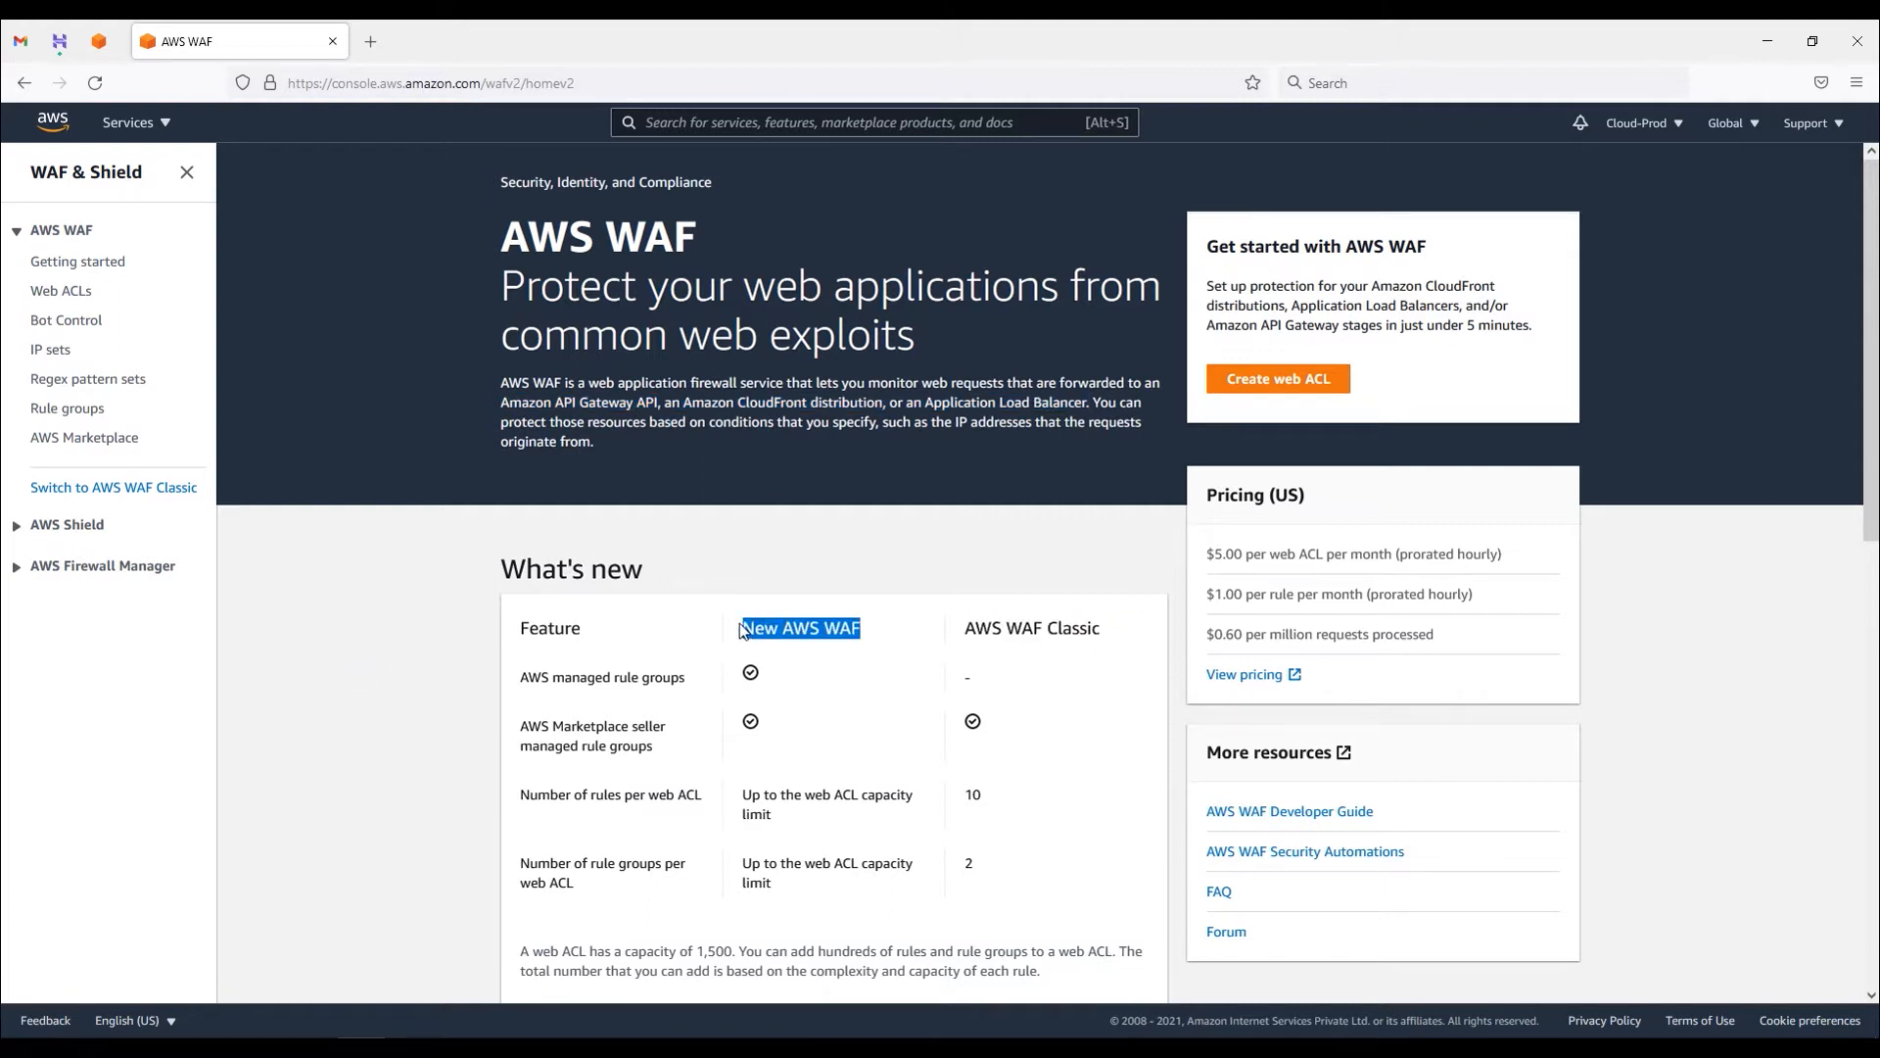
left_click_drag(1006, 791, 966, 799)
left_click_drag(806, 820, 741, 798)
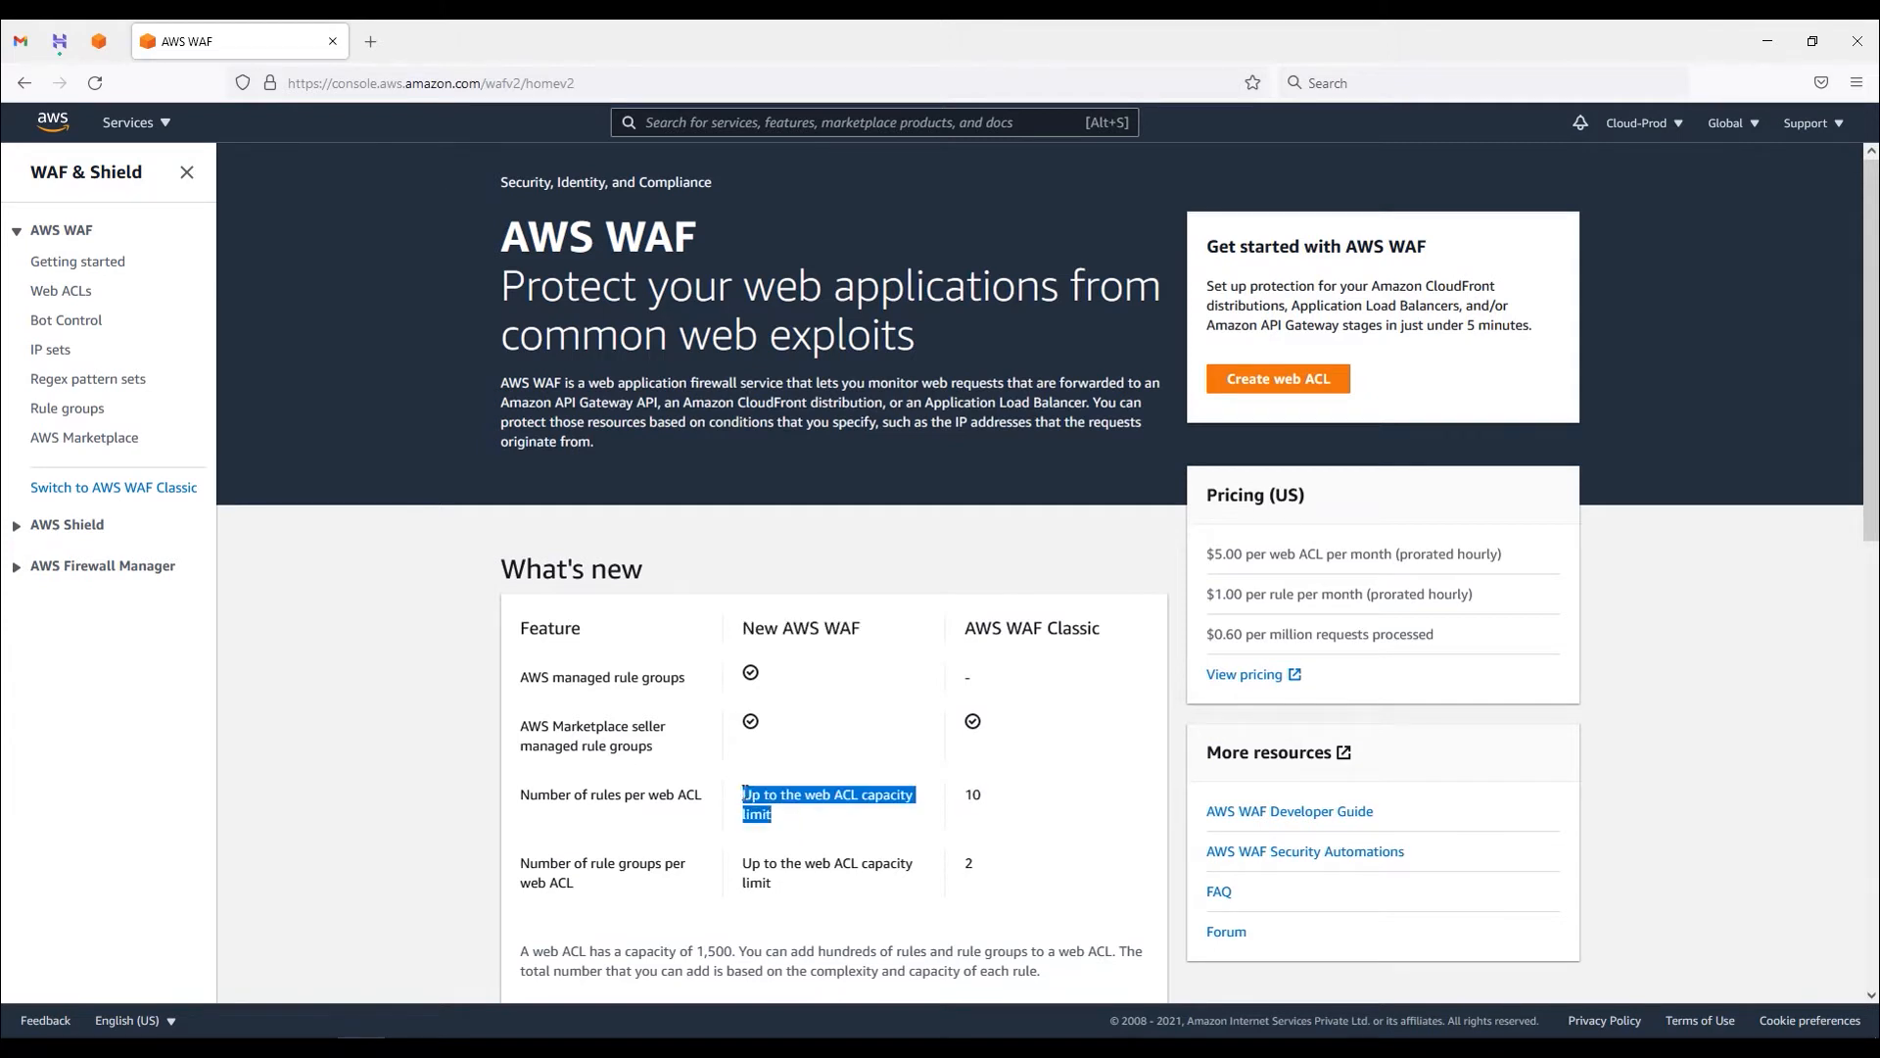
left_click_drag(986, 866, 963, 862)
left_click_drag(805, 886, 730, 849)
left_click_drag(687, 676, 519, 678)
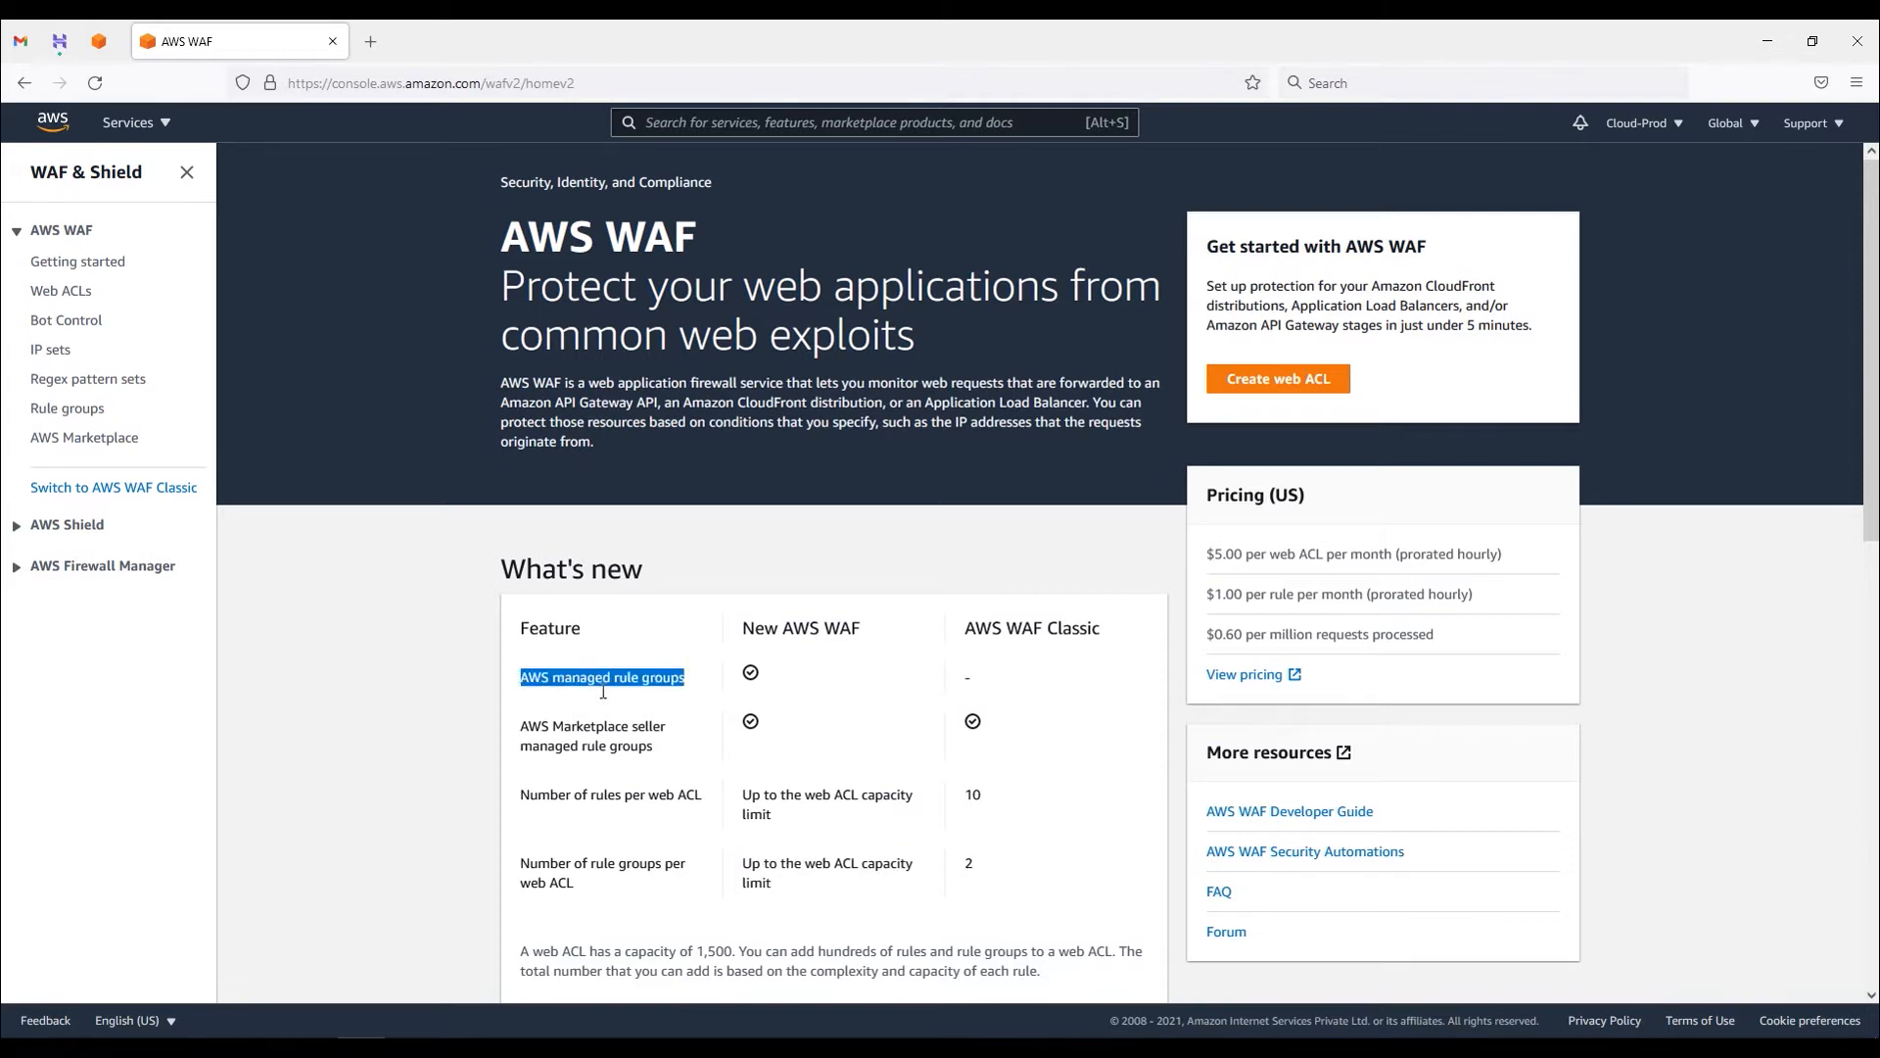
left_click(985, 689)
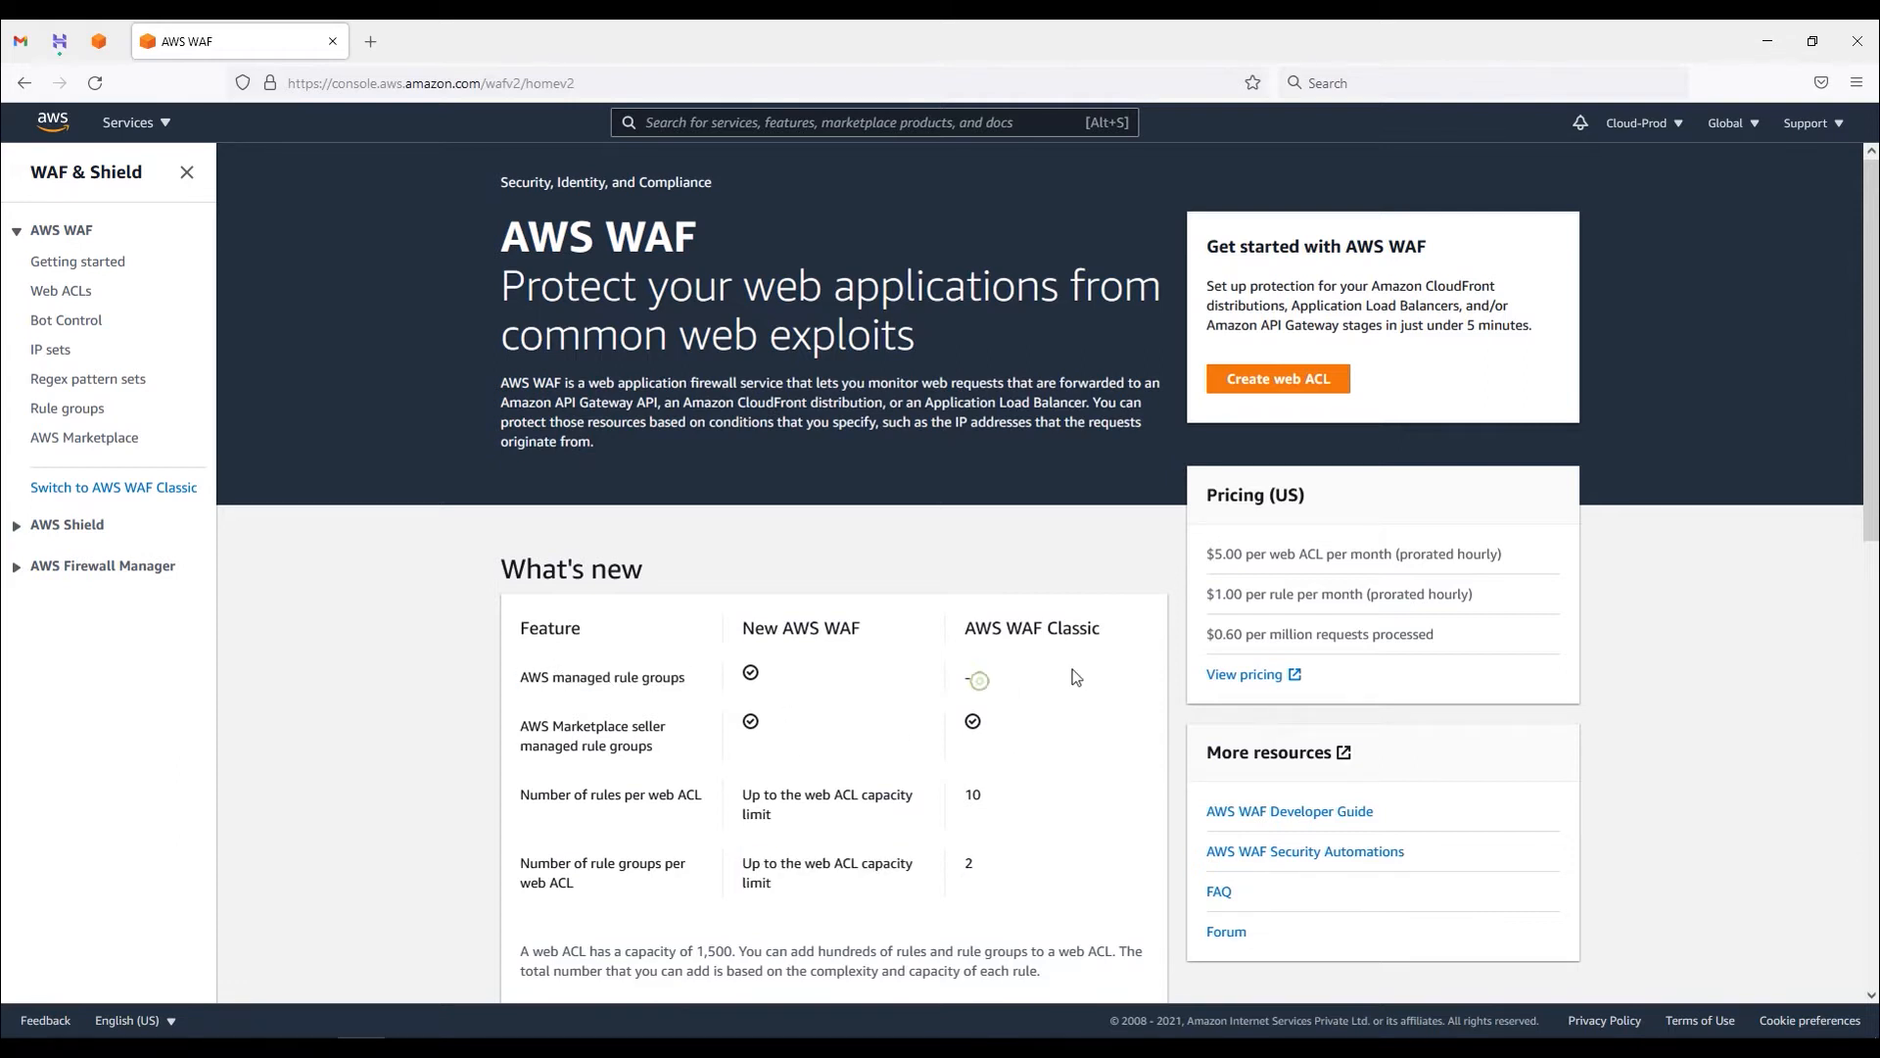
- View the AWS WAF Classic console and return to the new AWS WAF
left_click(147, 496)
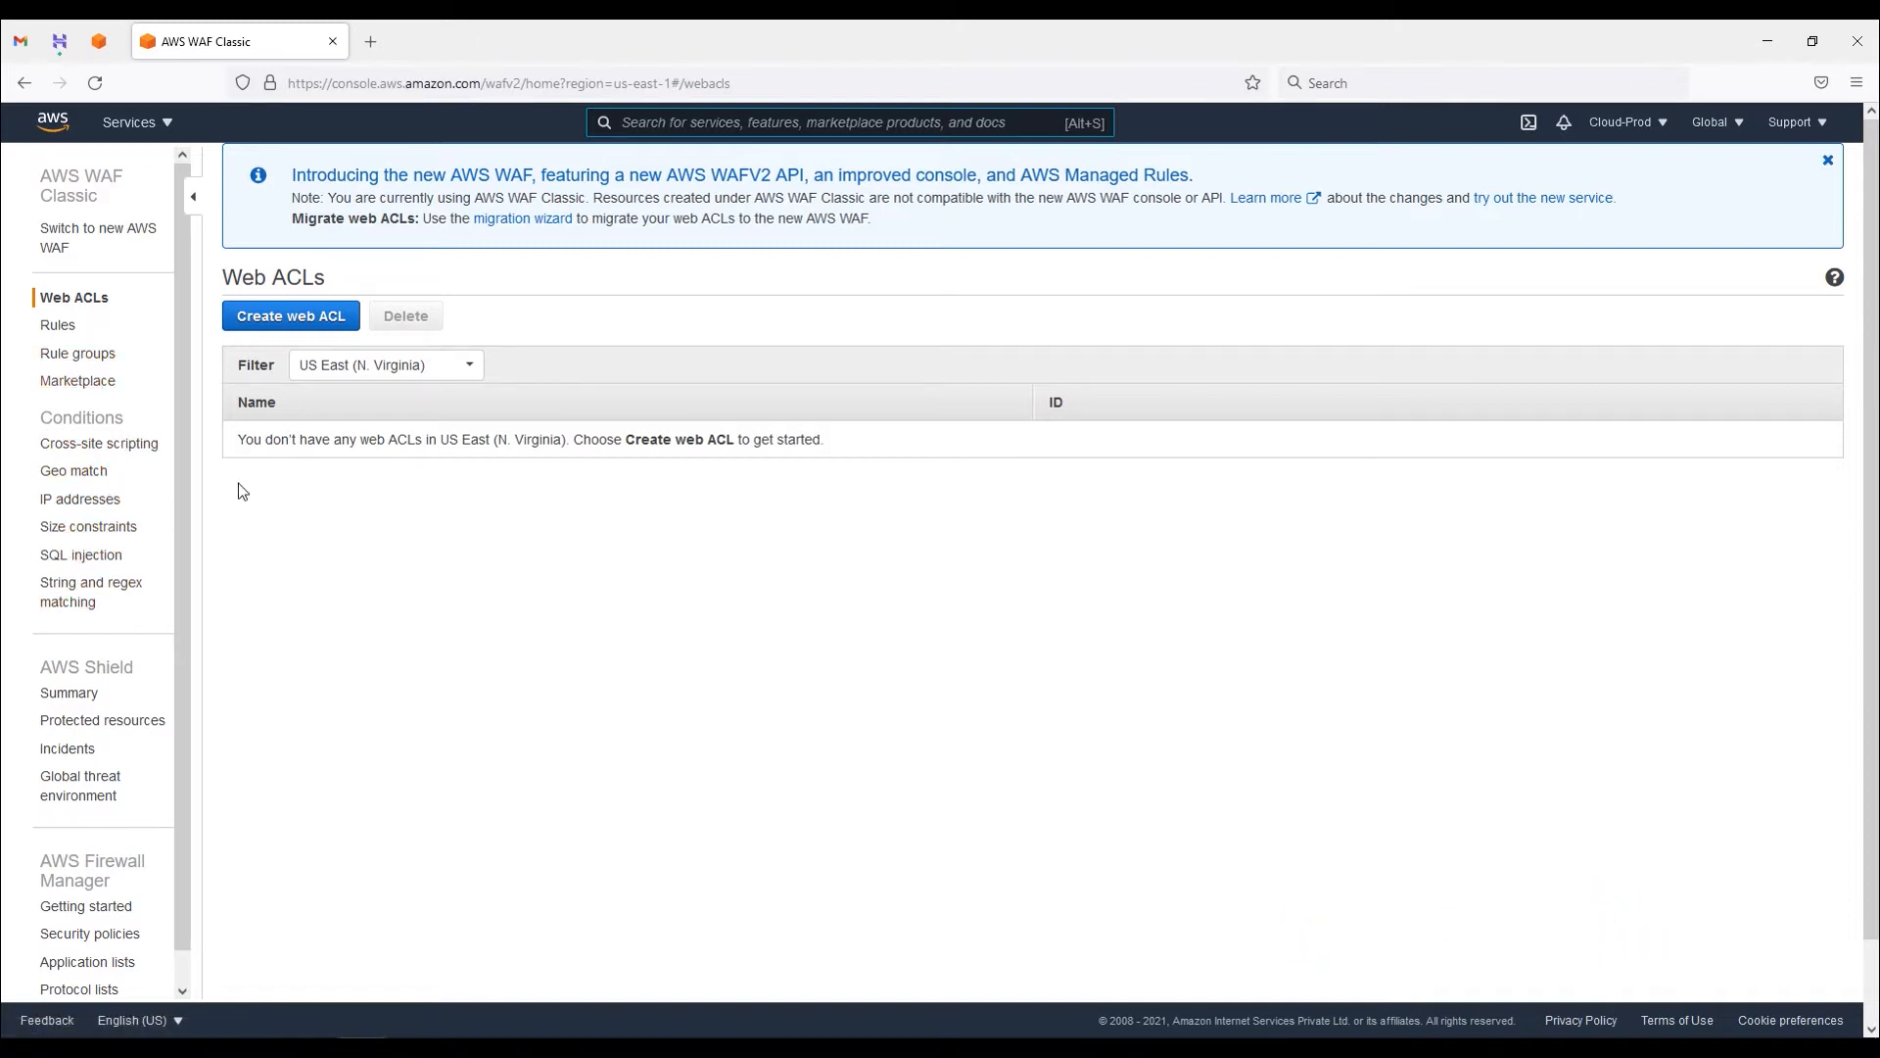
left_click(78, 240)
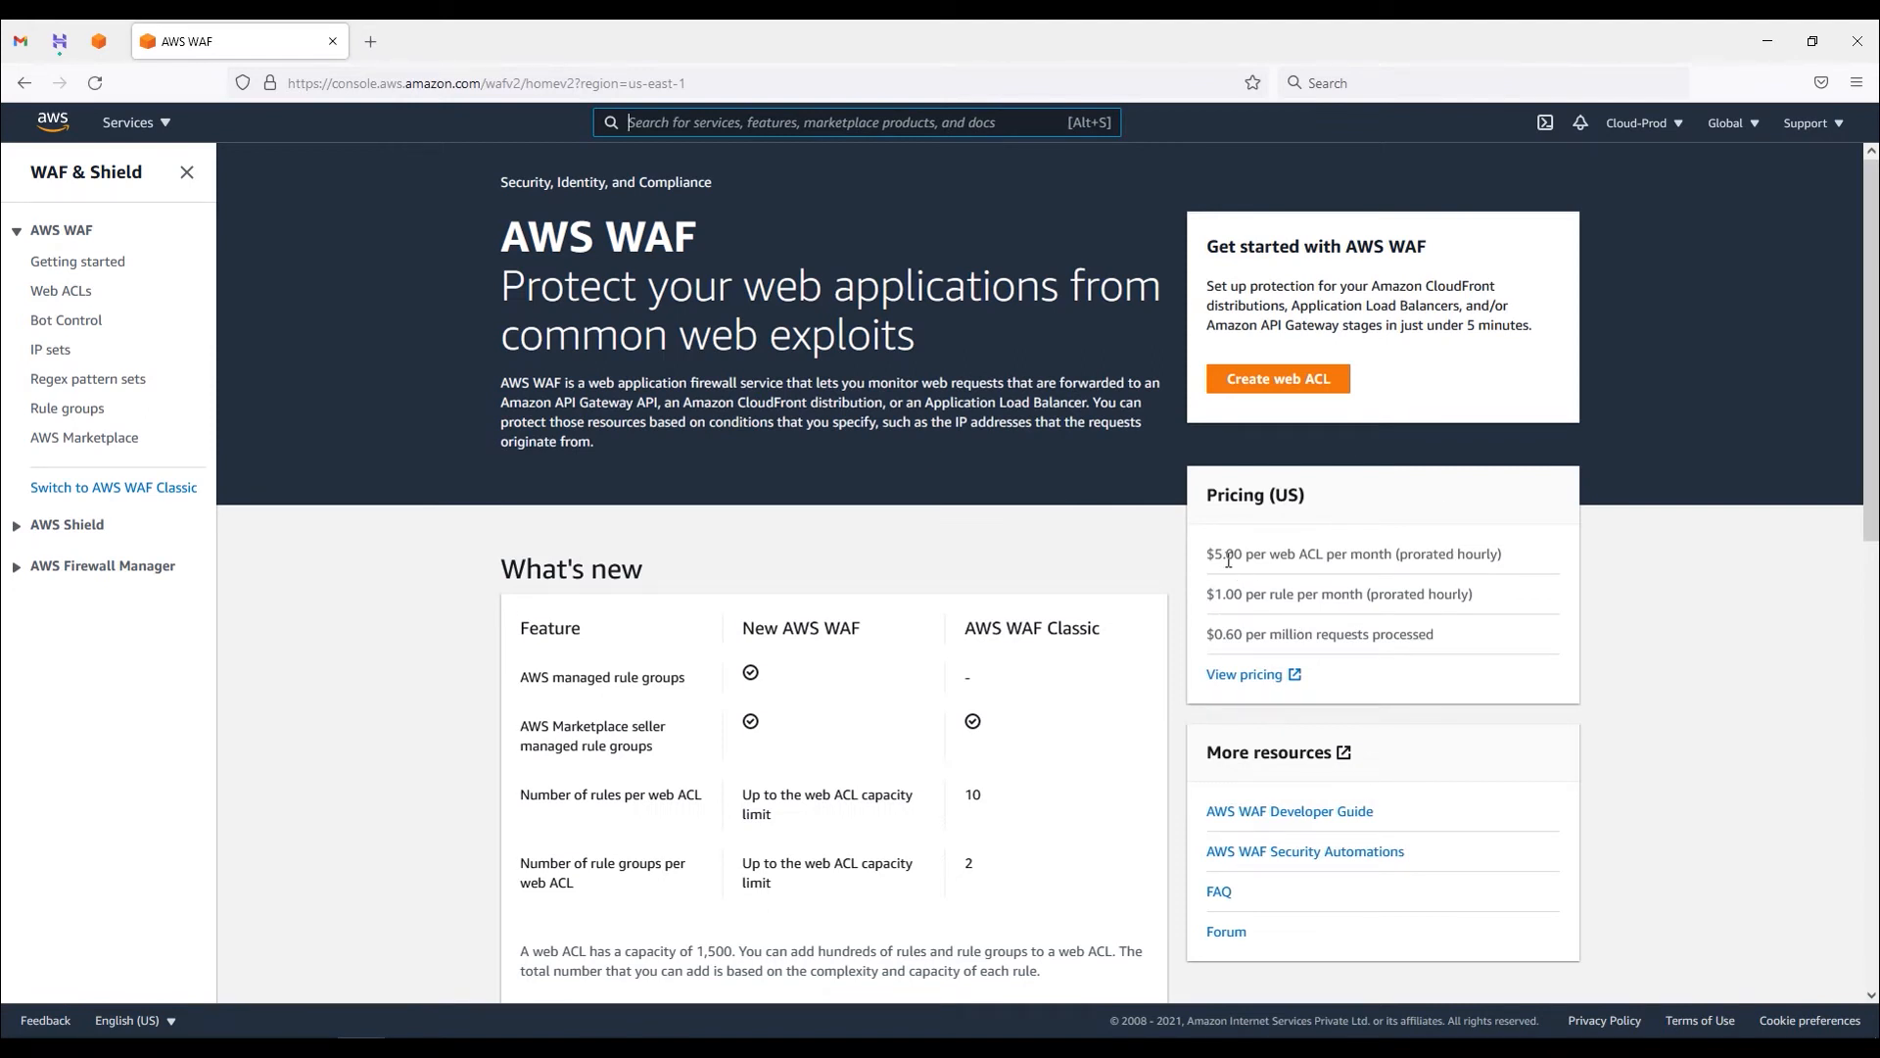
- Review the AWS WAF pricing for web ACLs, rules and requests, plus the benefits and features section
left_click_drag(1505, 554, 1398, 554)
left_click_drag(1207, 554, 1505, 558)
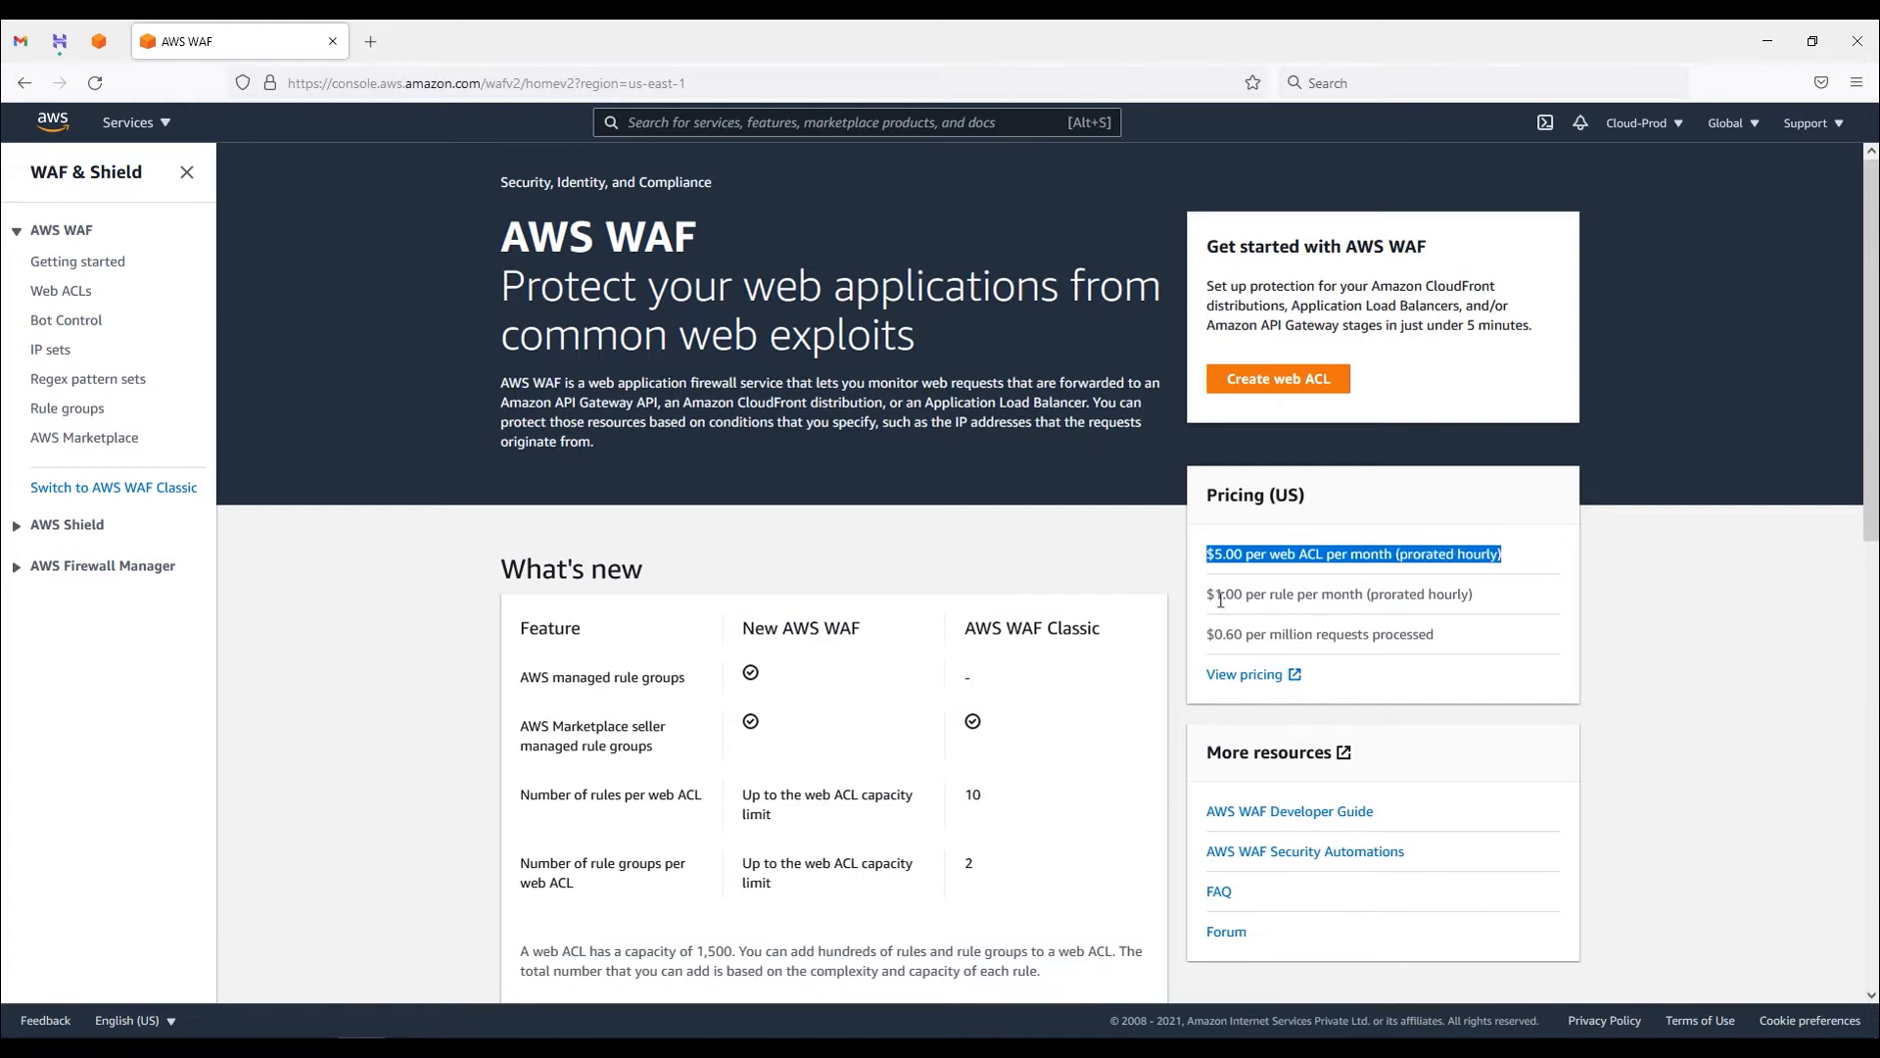
left_click_drag(1206, 594, 1219, 637)
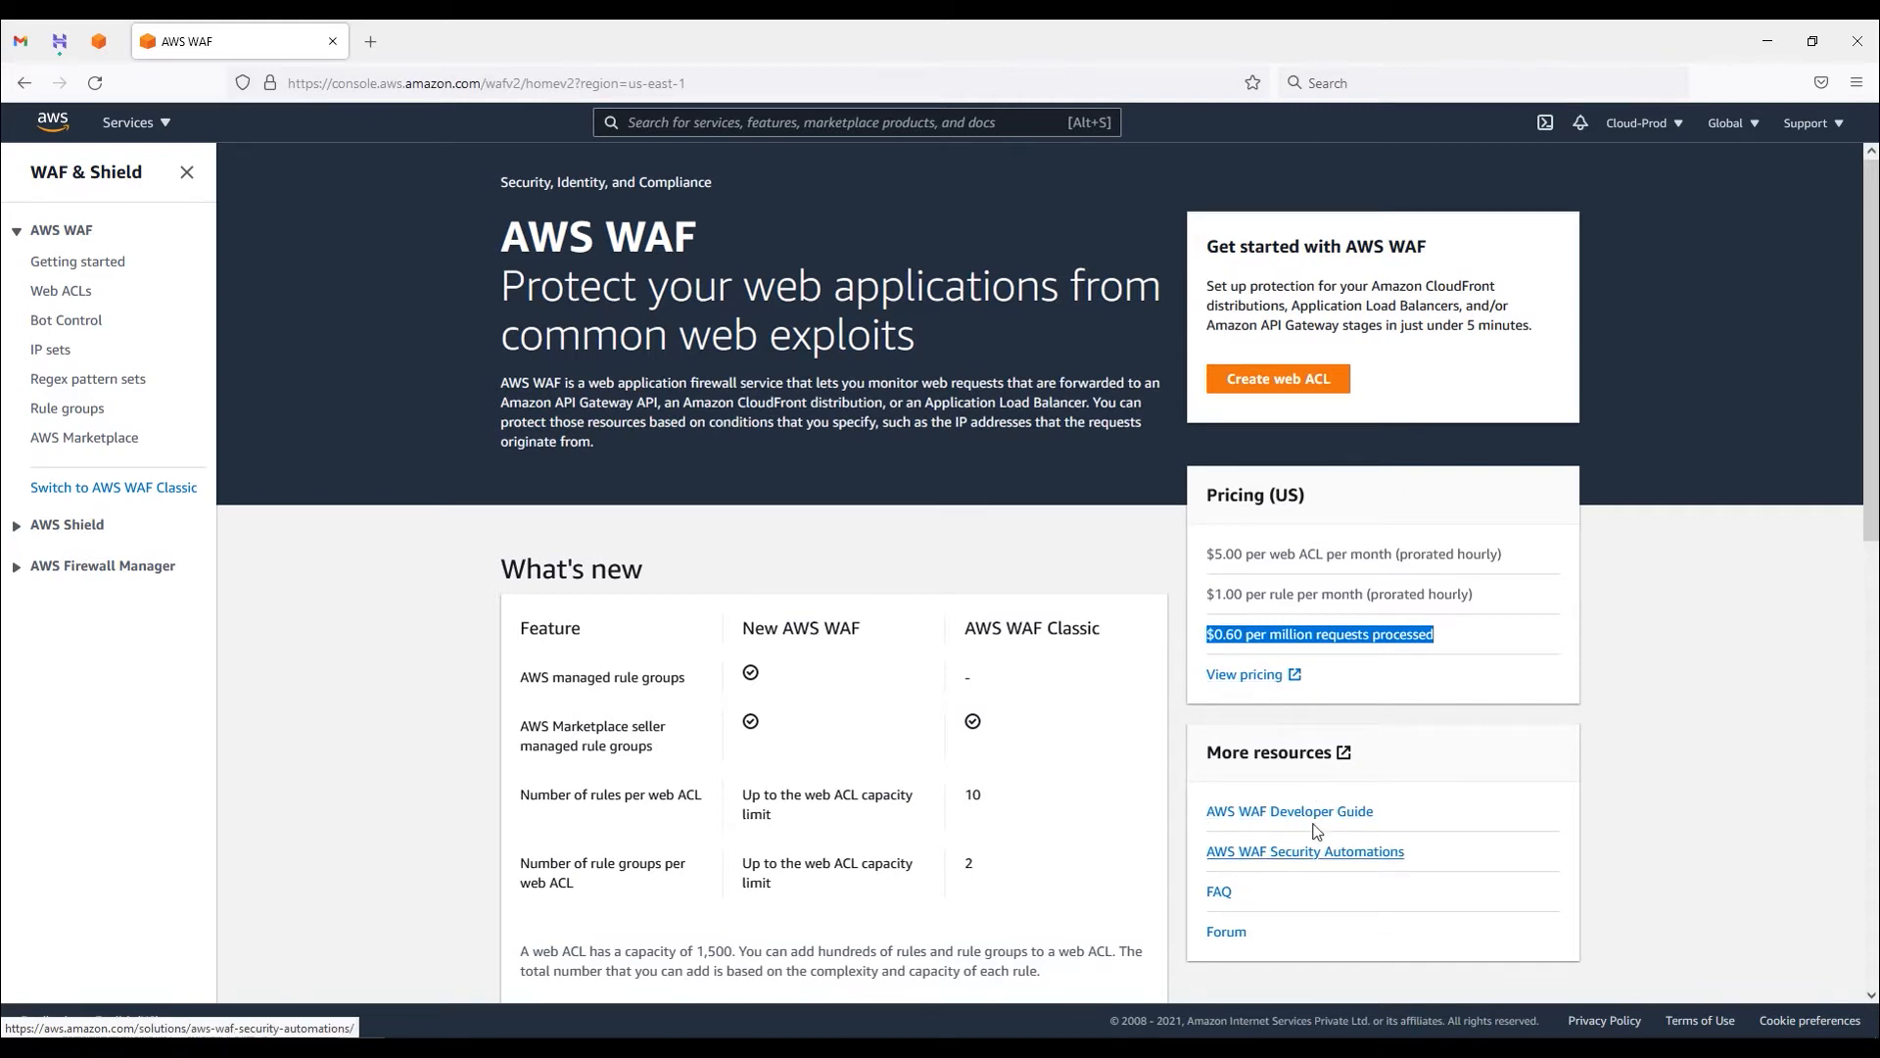
scroll(1043, 791, "down", 3)
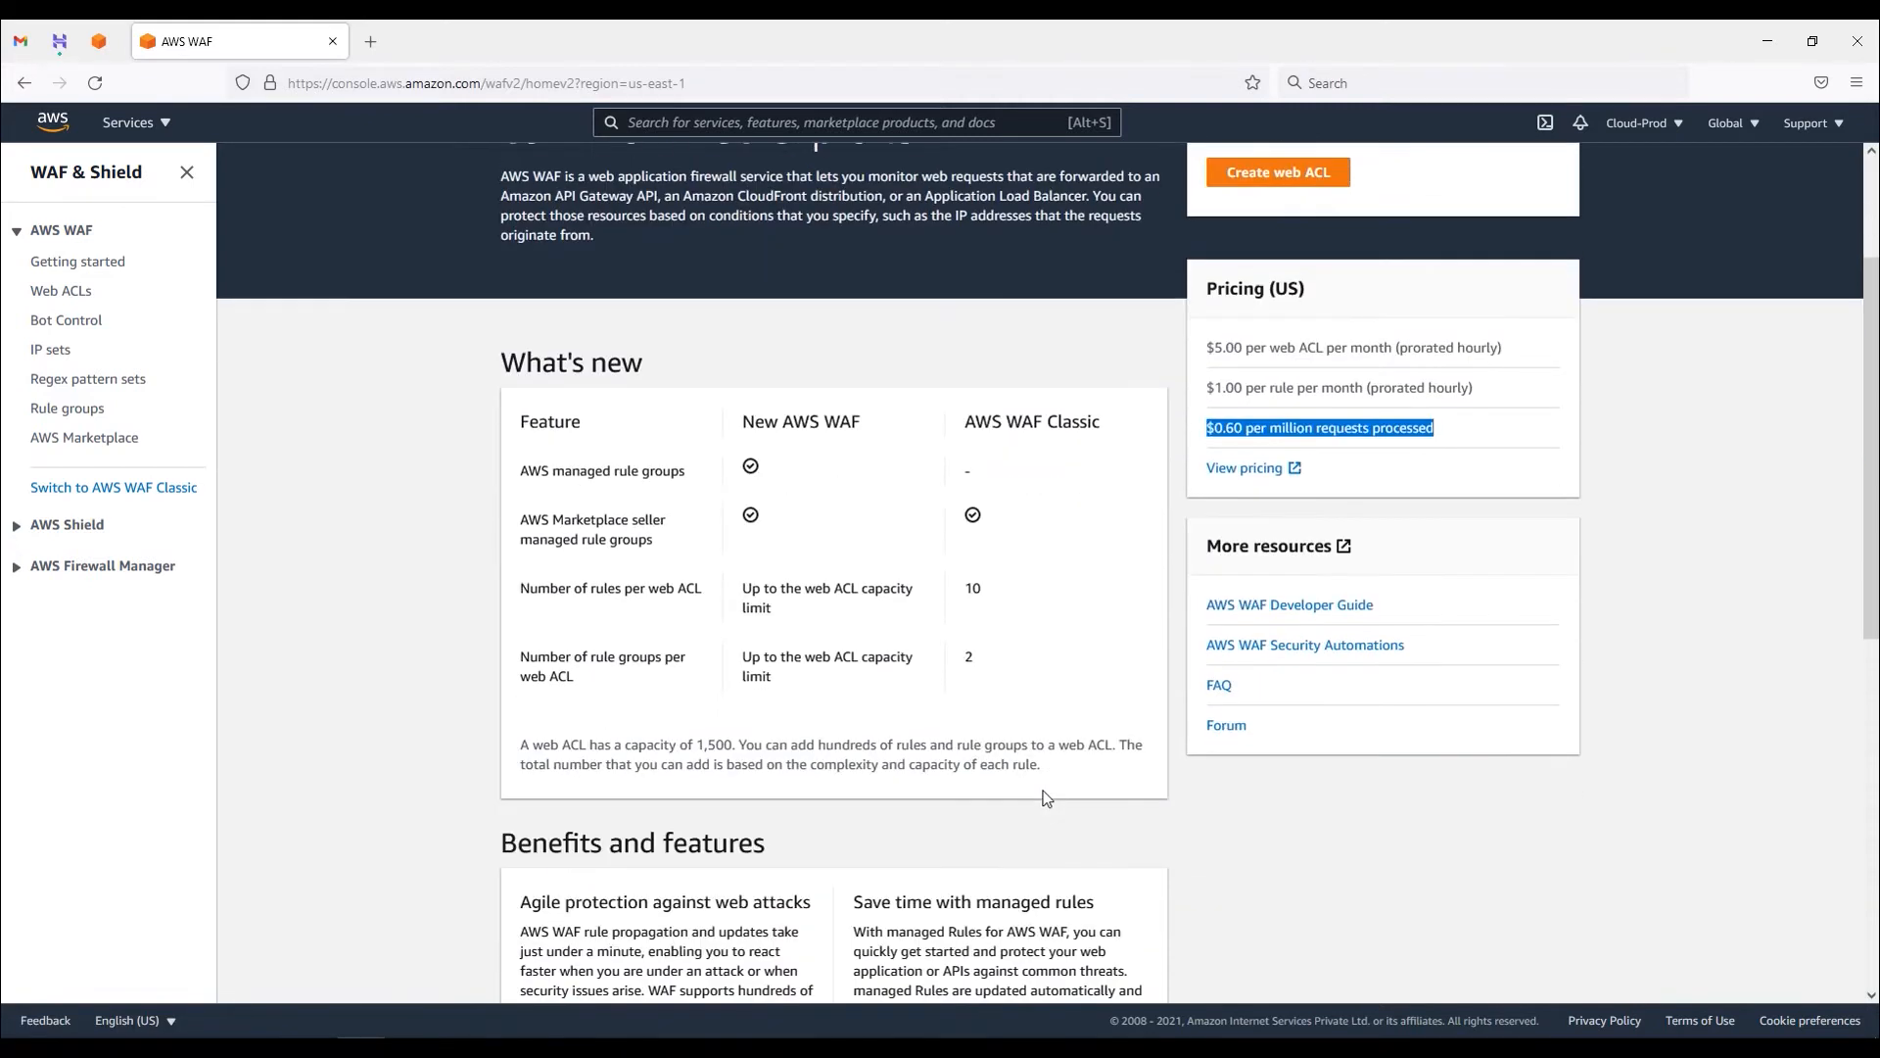
scroll(1045, 798, "down", 3)
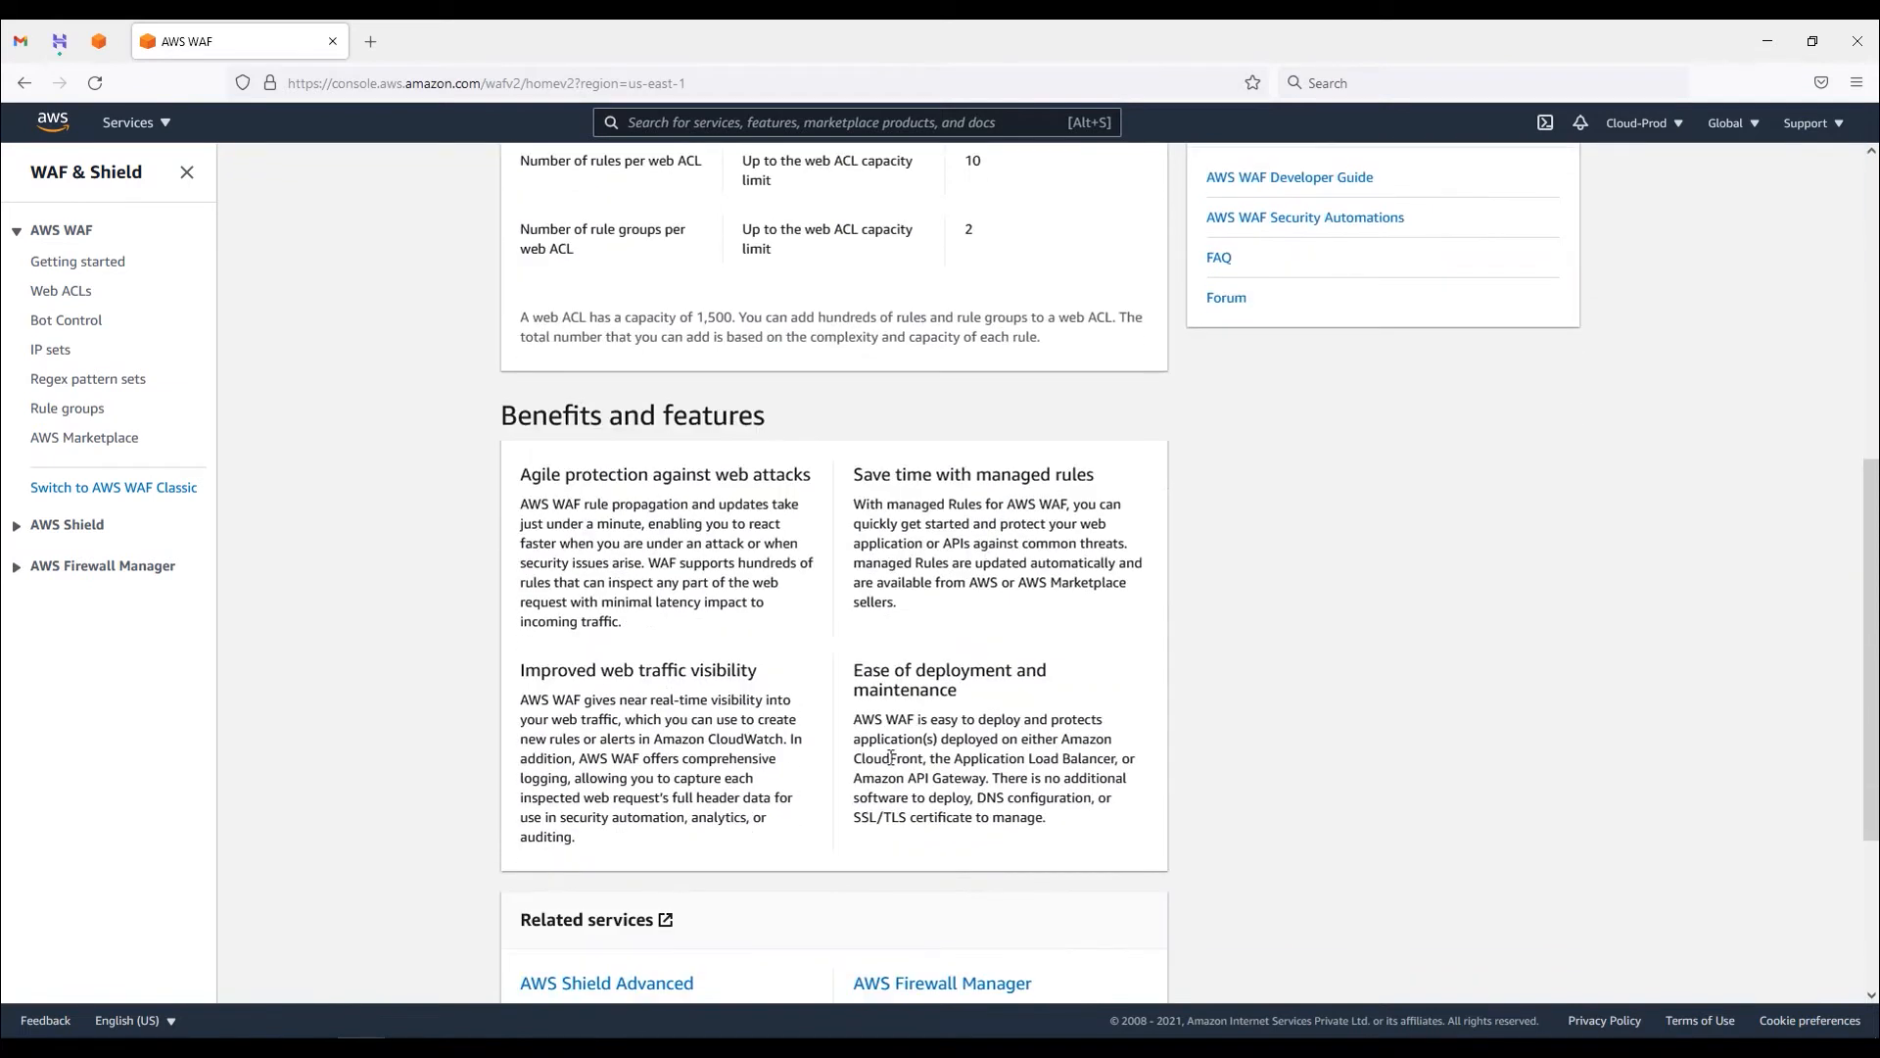
scroll(891, 757, "down", 3)
scroll(889, 761, "up", 10)
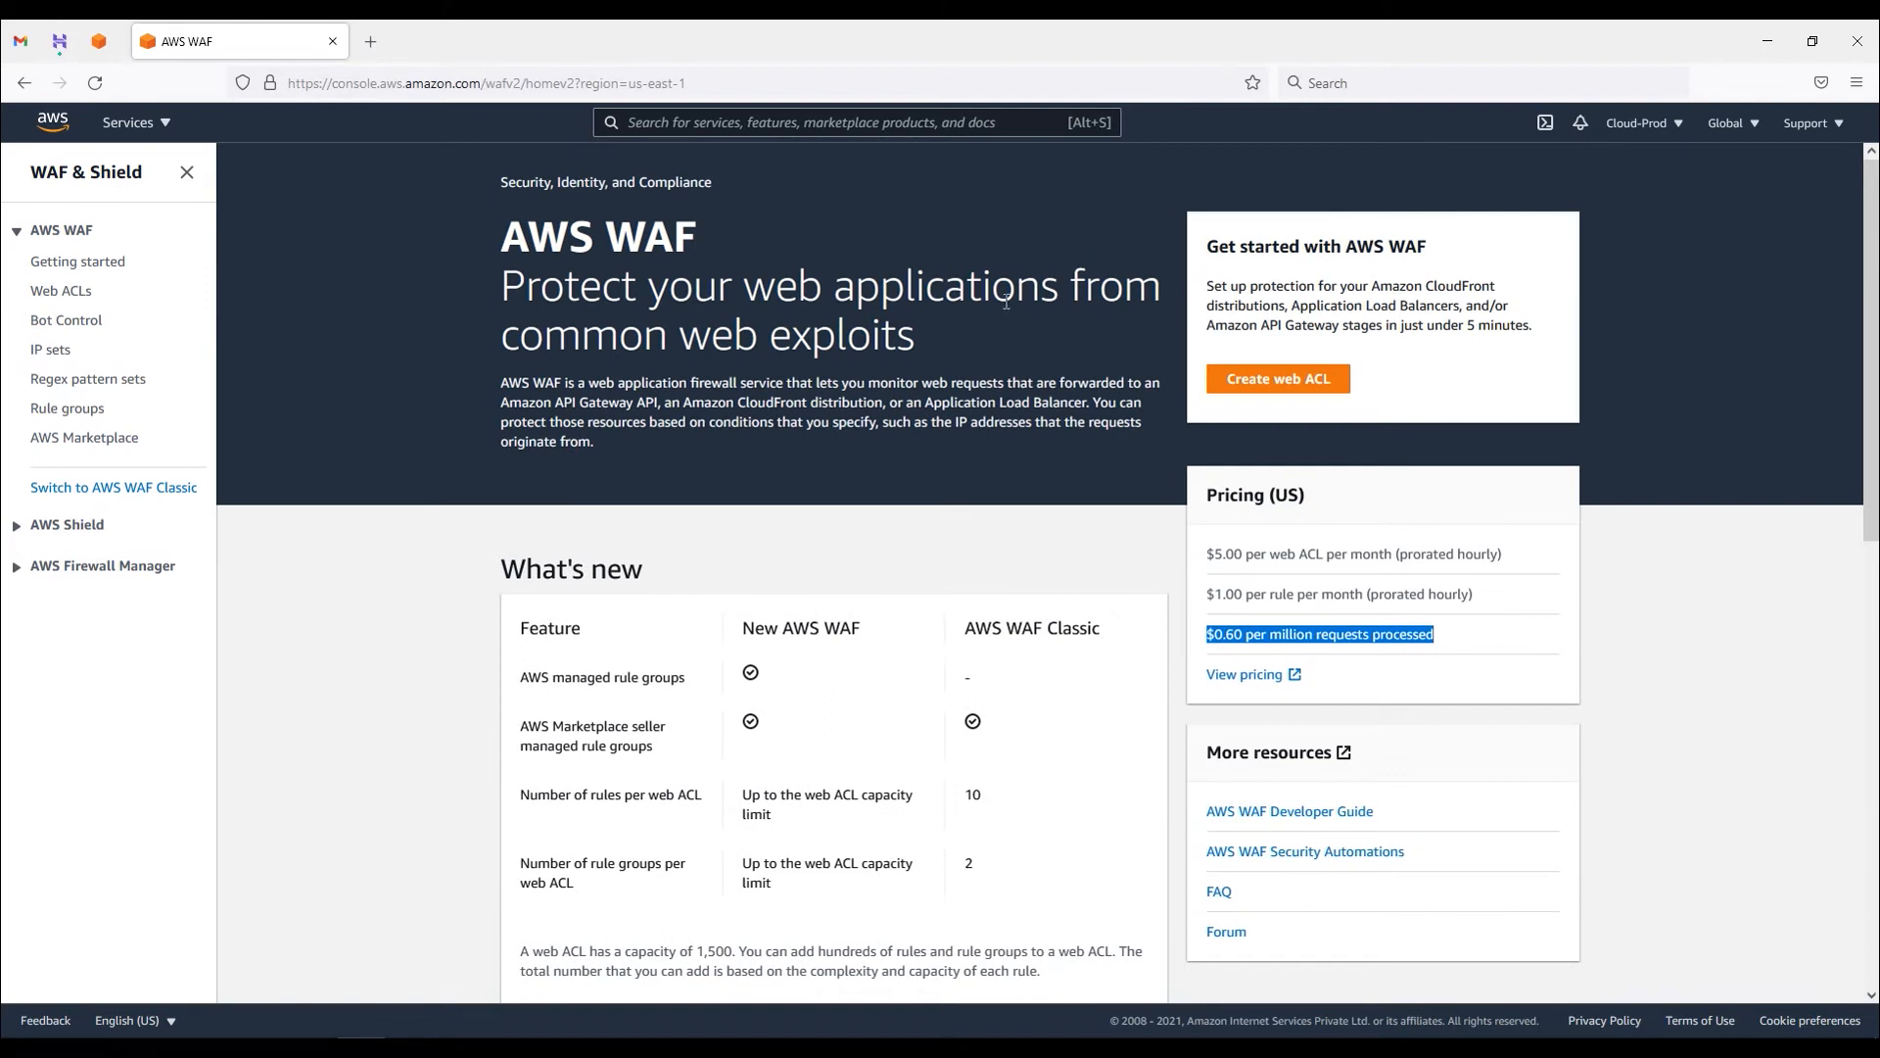
- Open the AWS Shield getting started page and check the monthly price of Shield Advanced
left_click(90, 536)
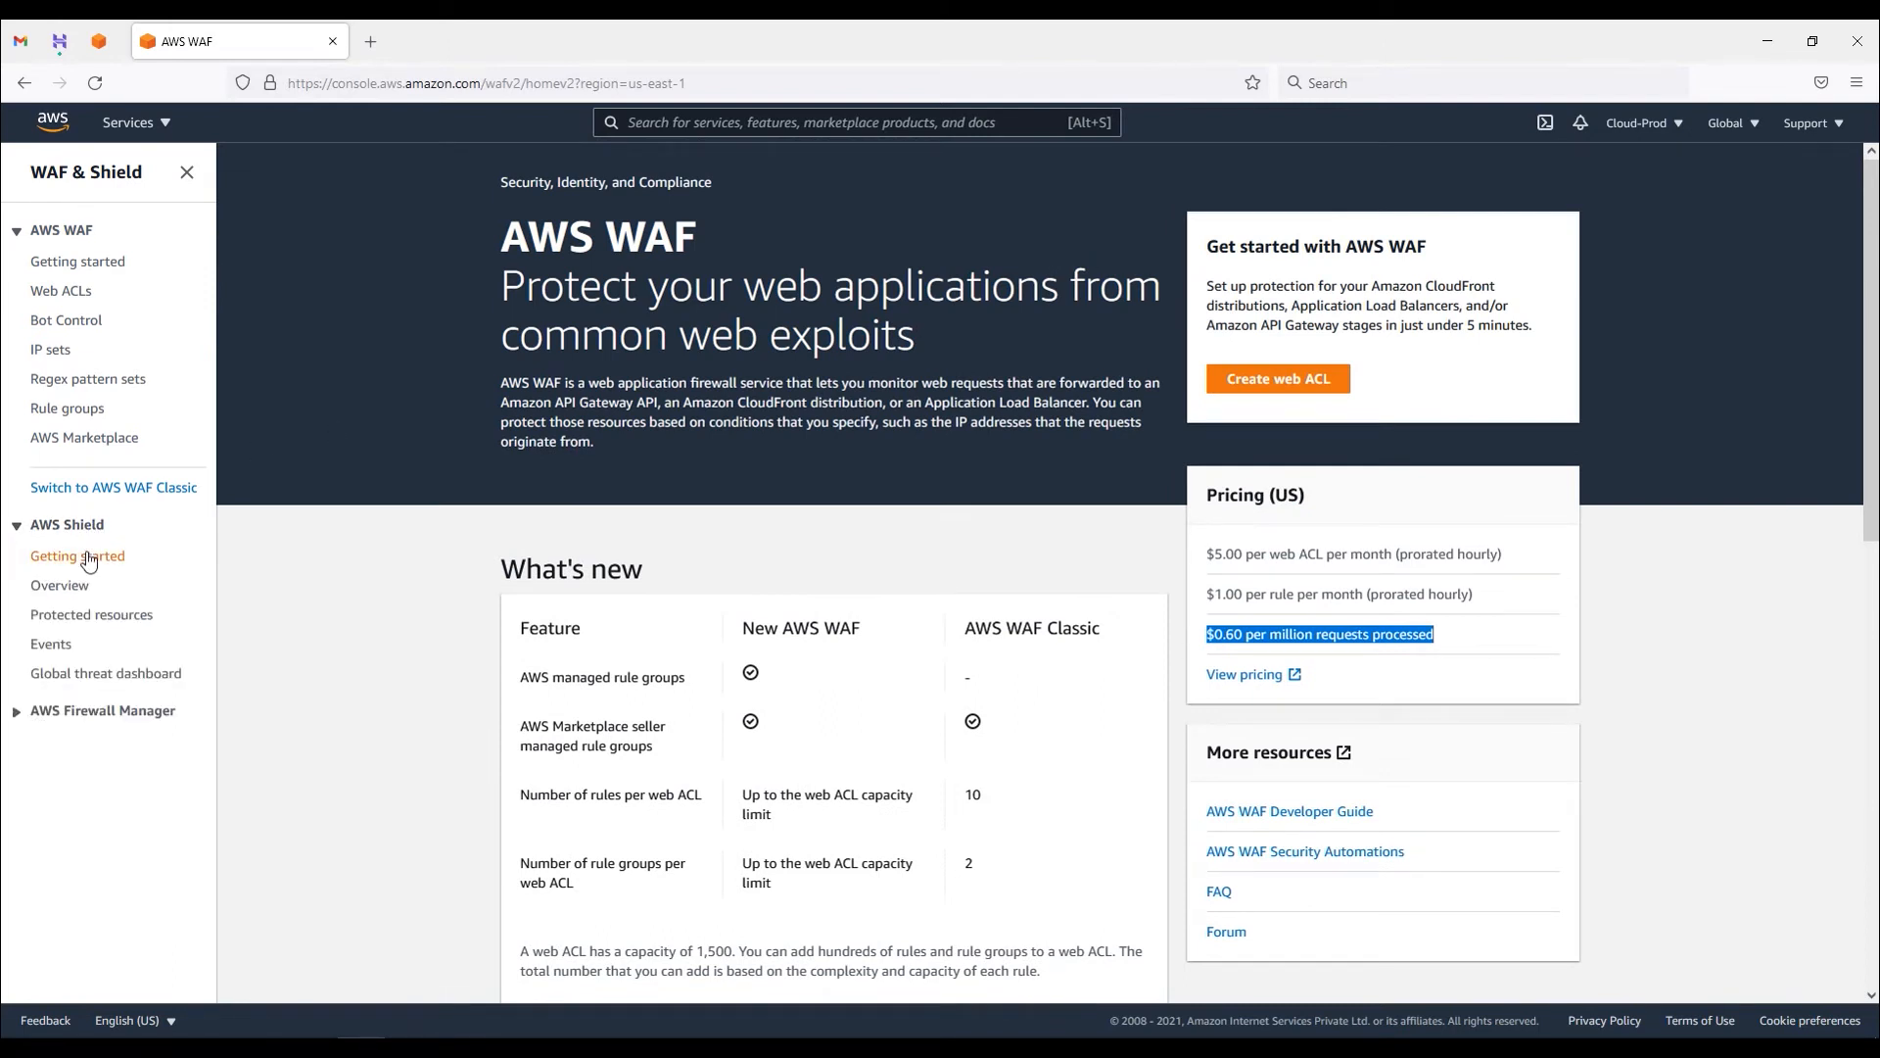
left_click(81, 557)
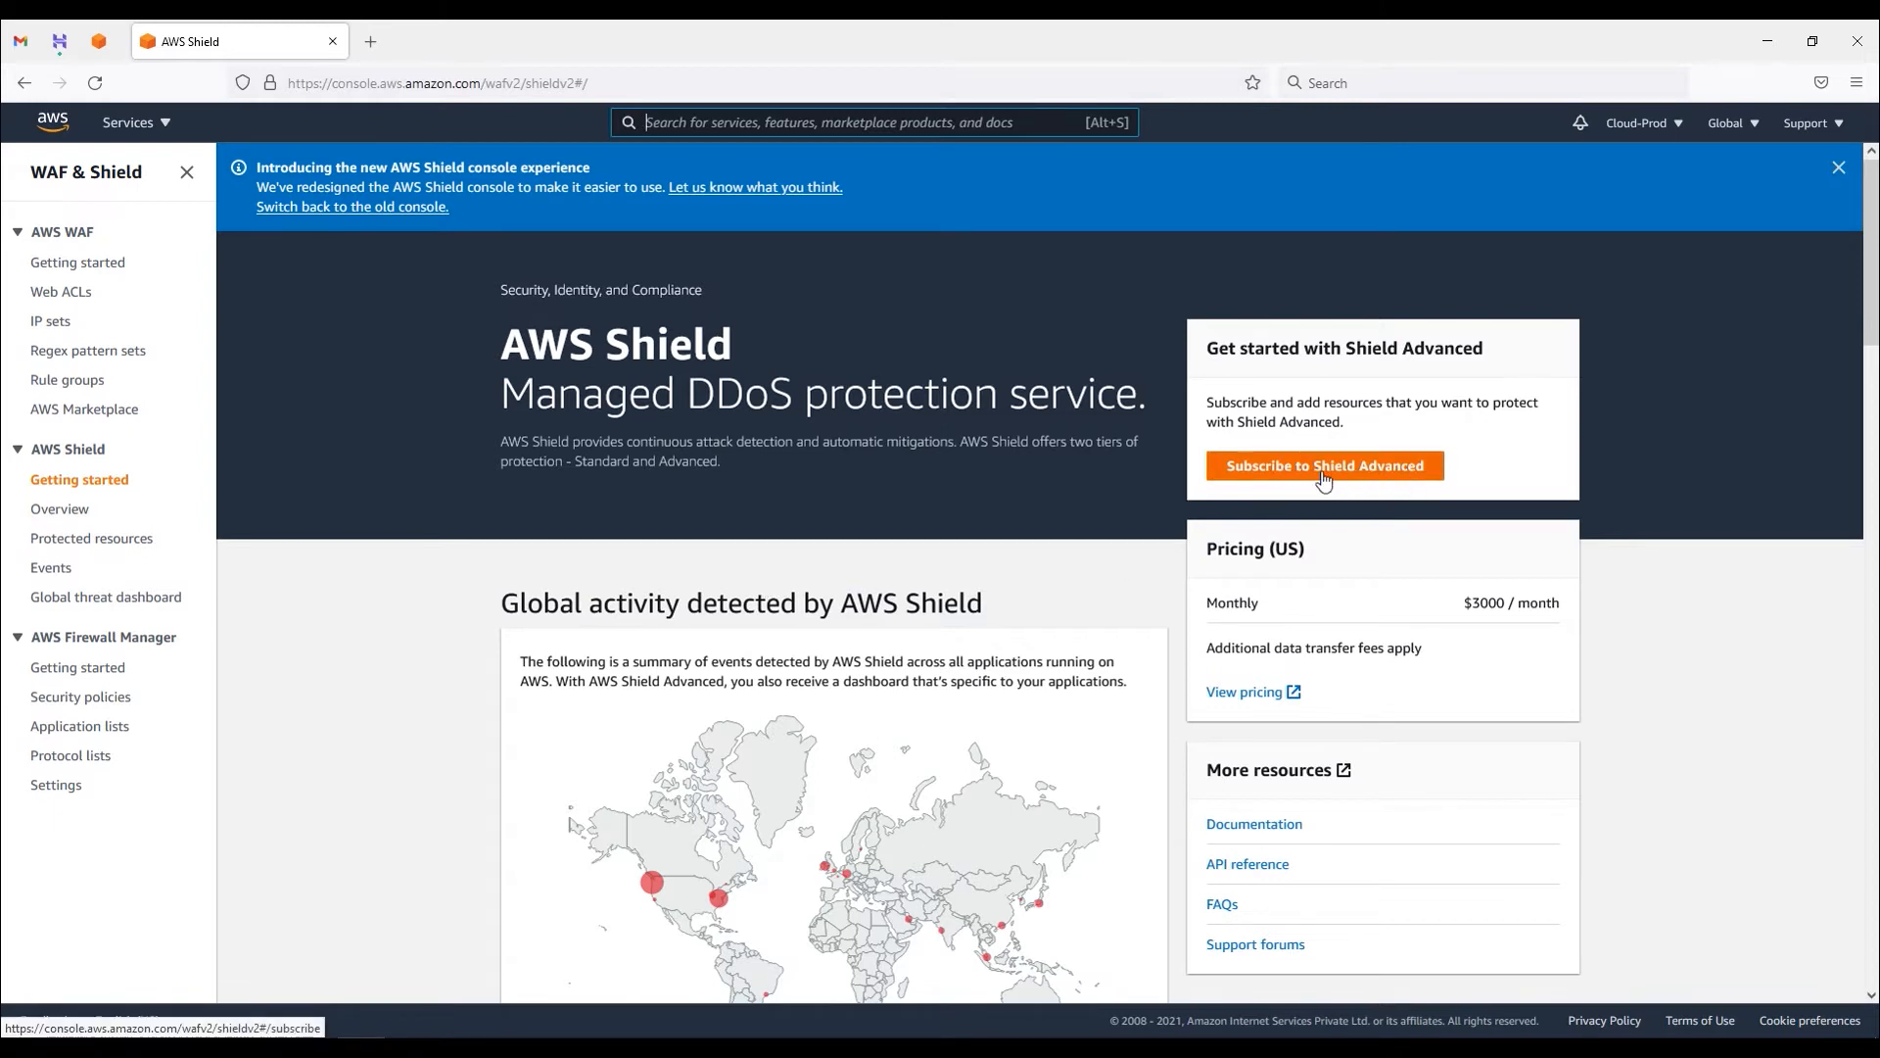
left_click_drag(1218, 602, 1551, 604)
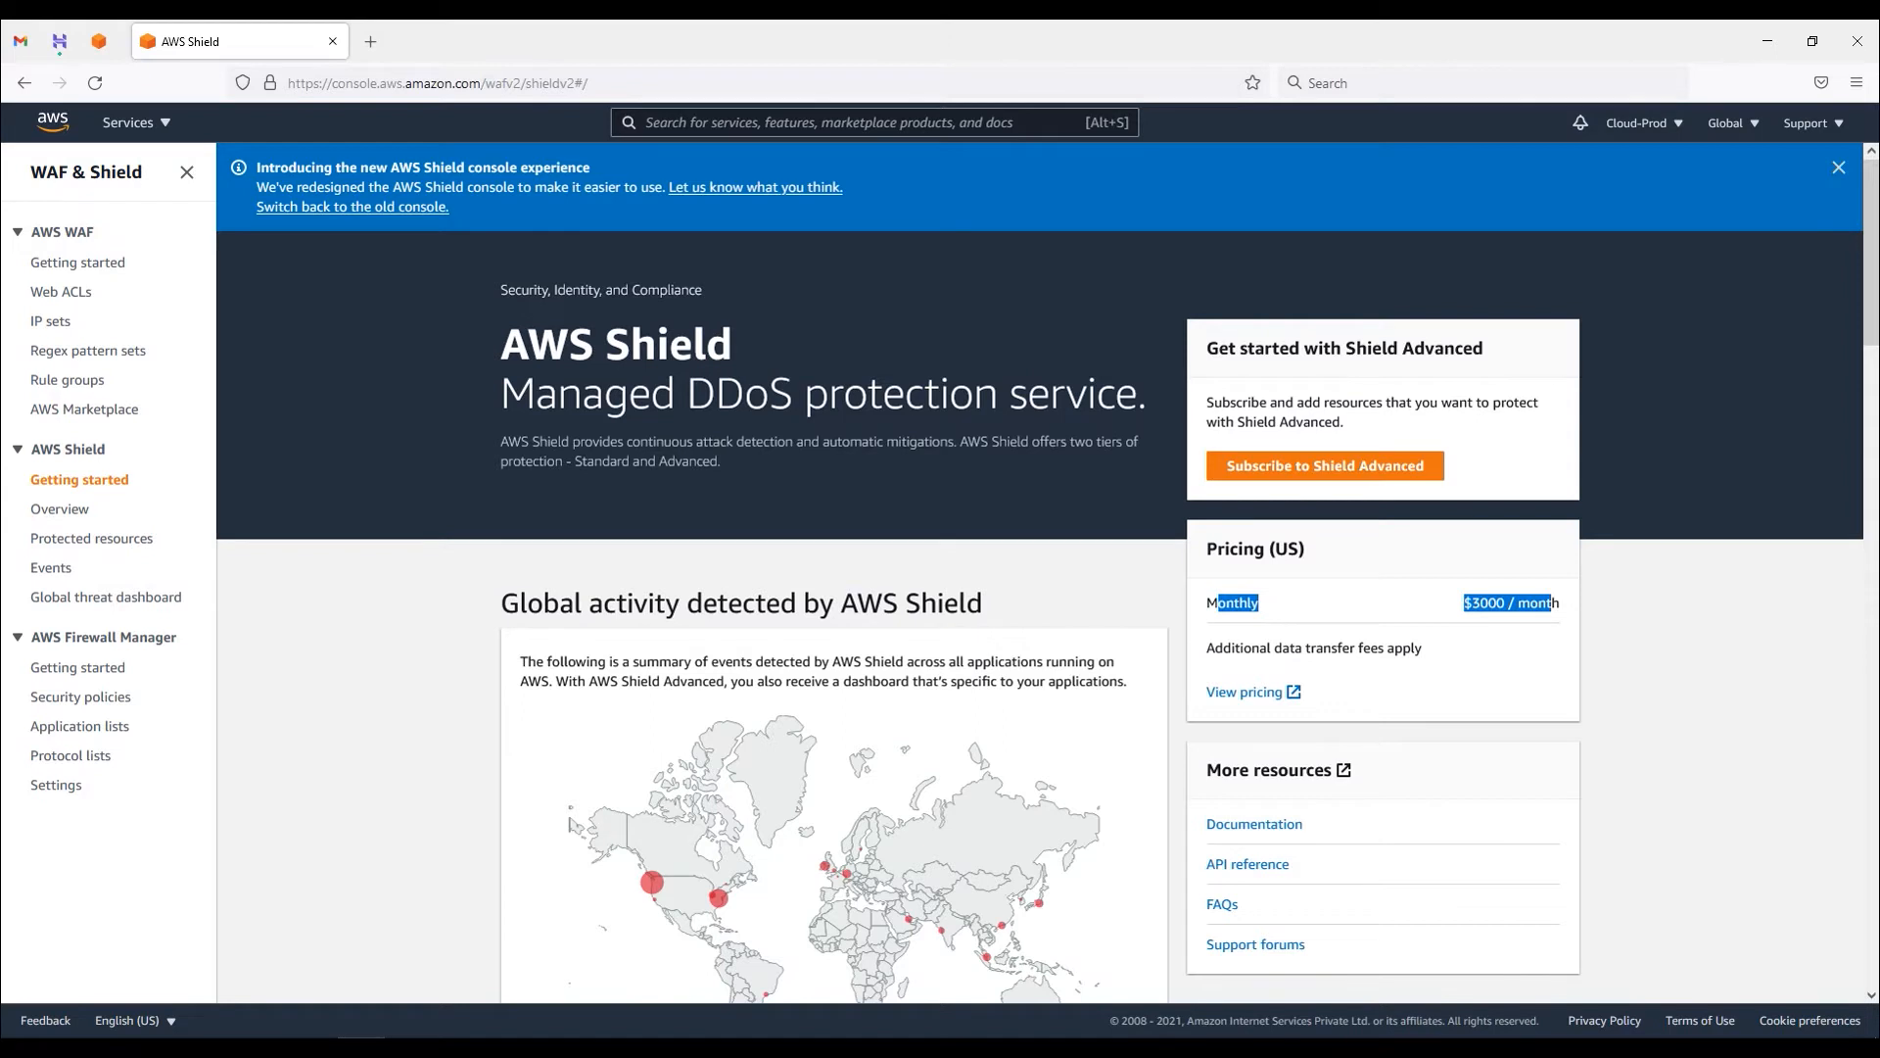
- Examine the AWS Shield activity summaries and compare the Standard and Advanced tiers on monitoring and DDoS mitigation features
scroll(739, 747, "down", 5)
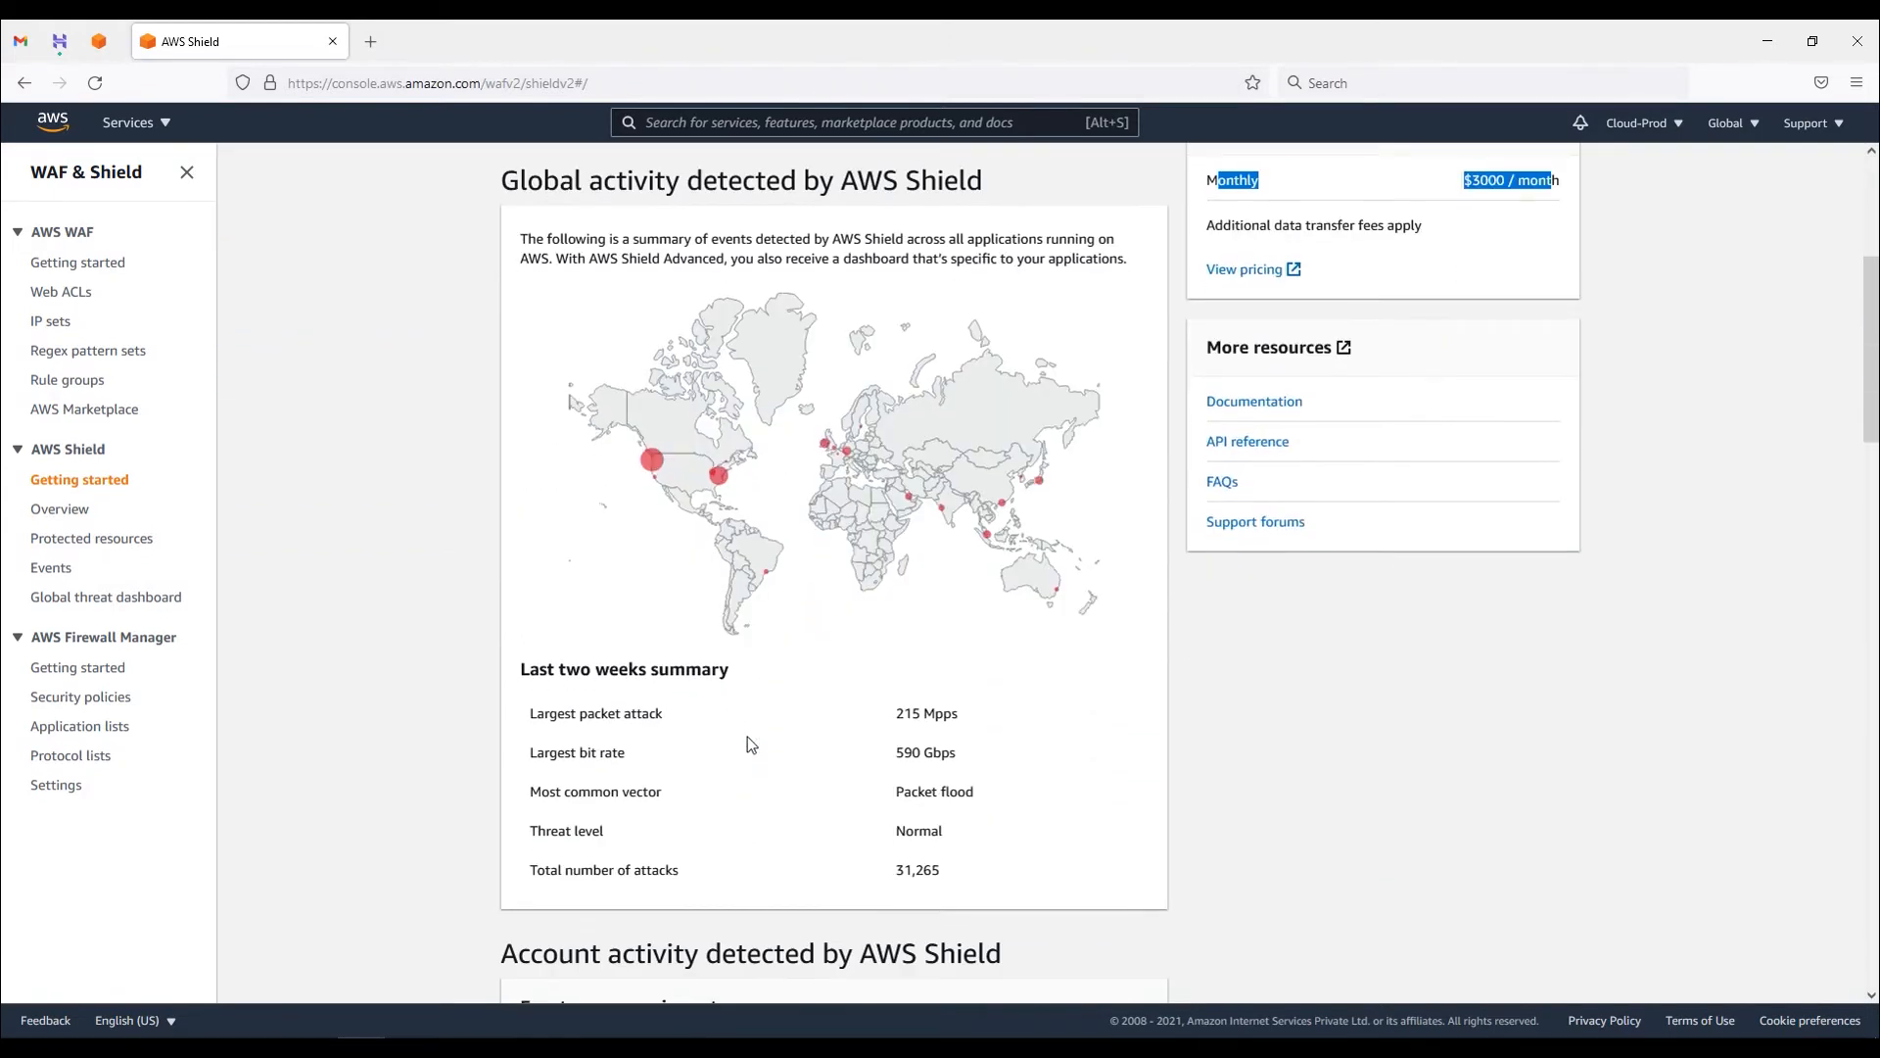
scroll(776, 770, "down", 2)
scroll(780, 779, "down", 6)
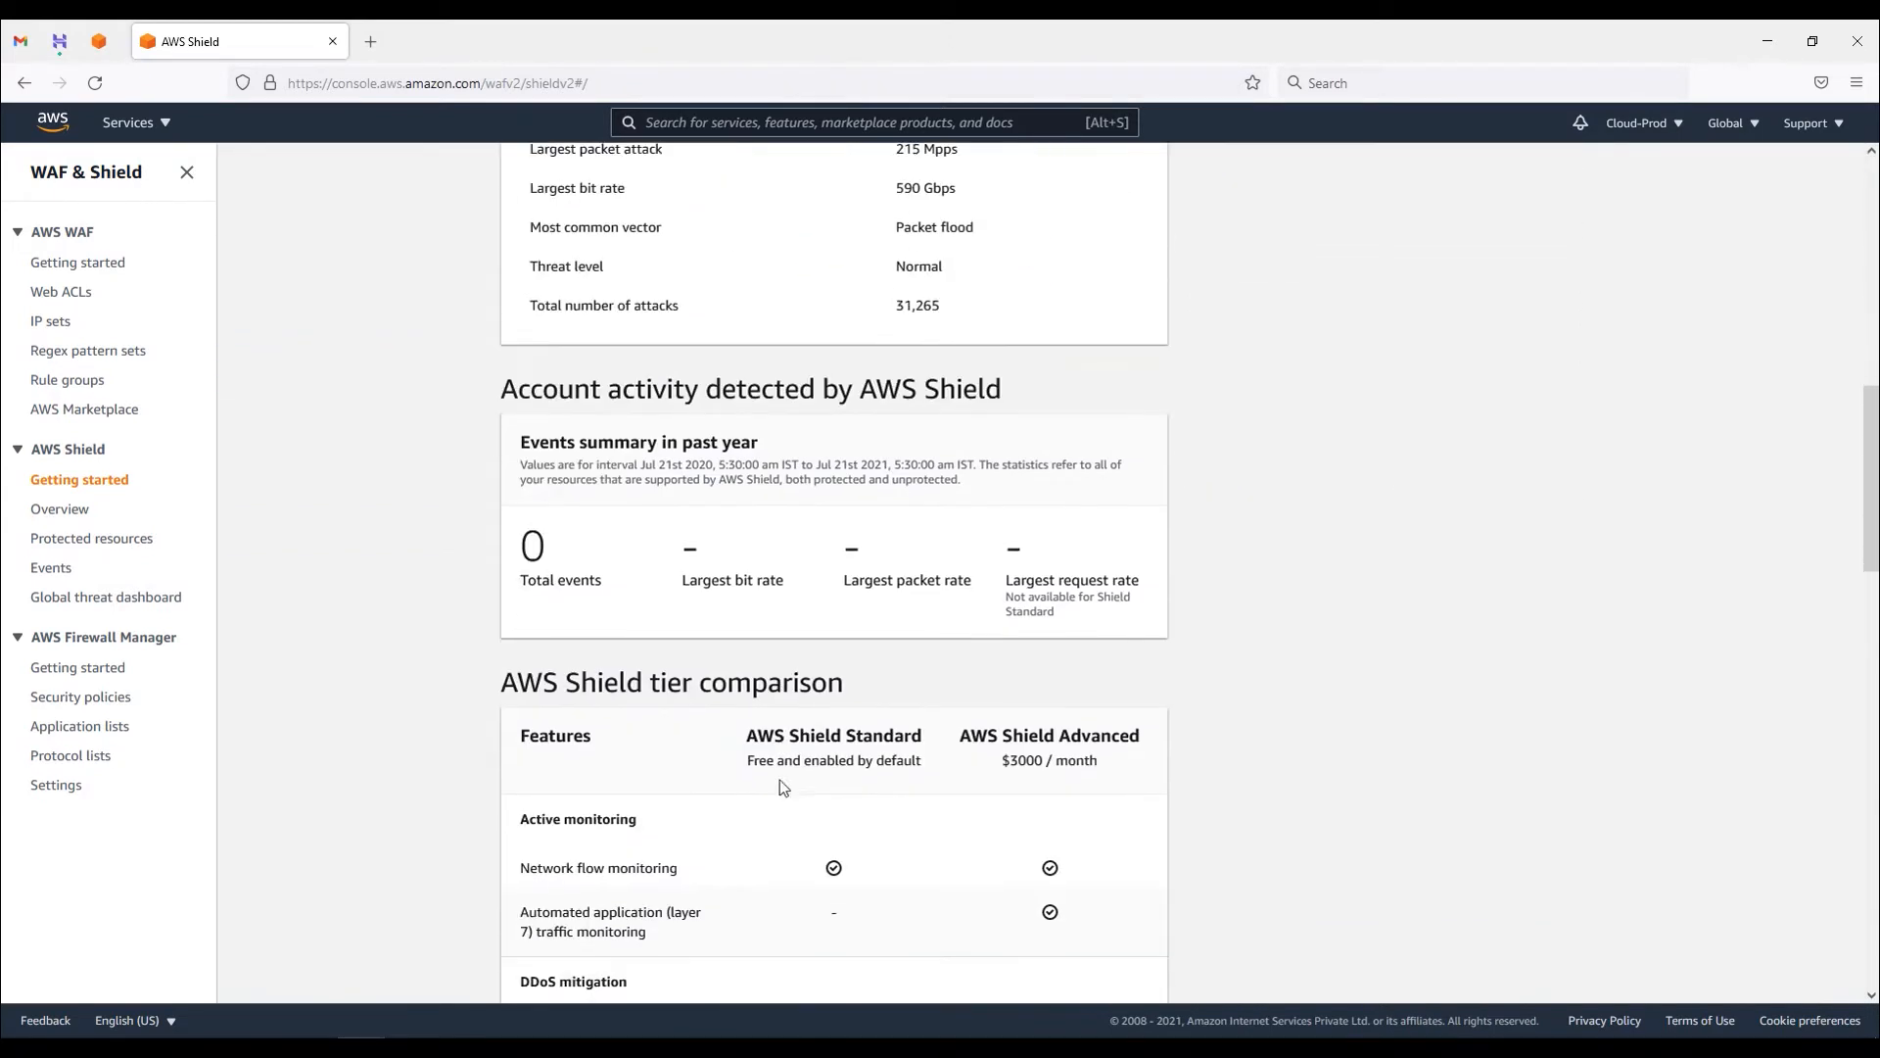
left_click_drag(846, 458, 902, 456)
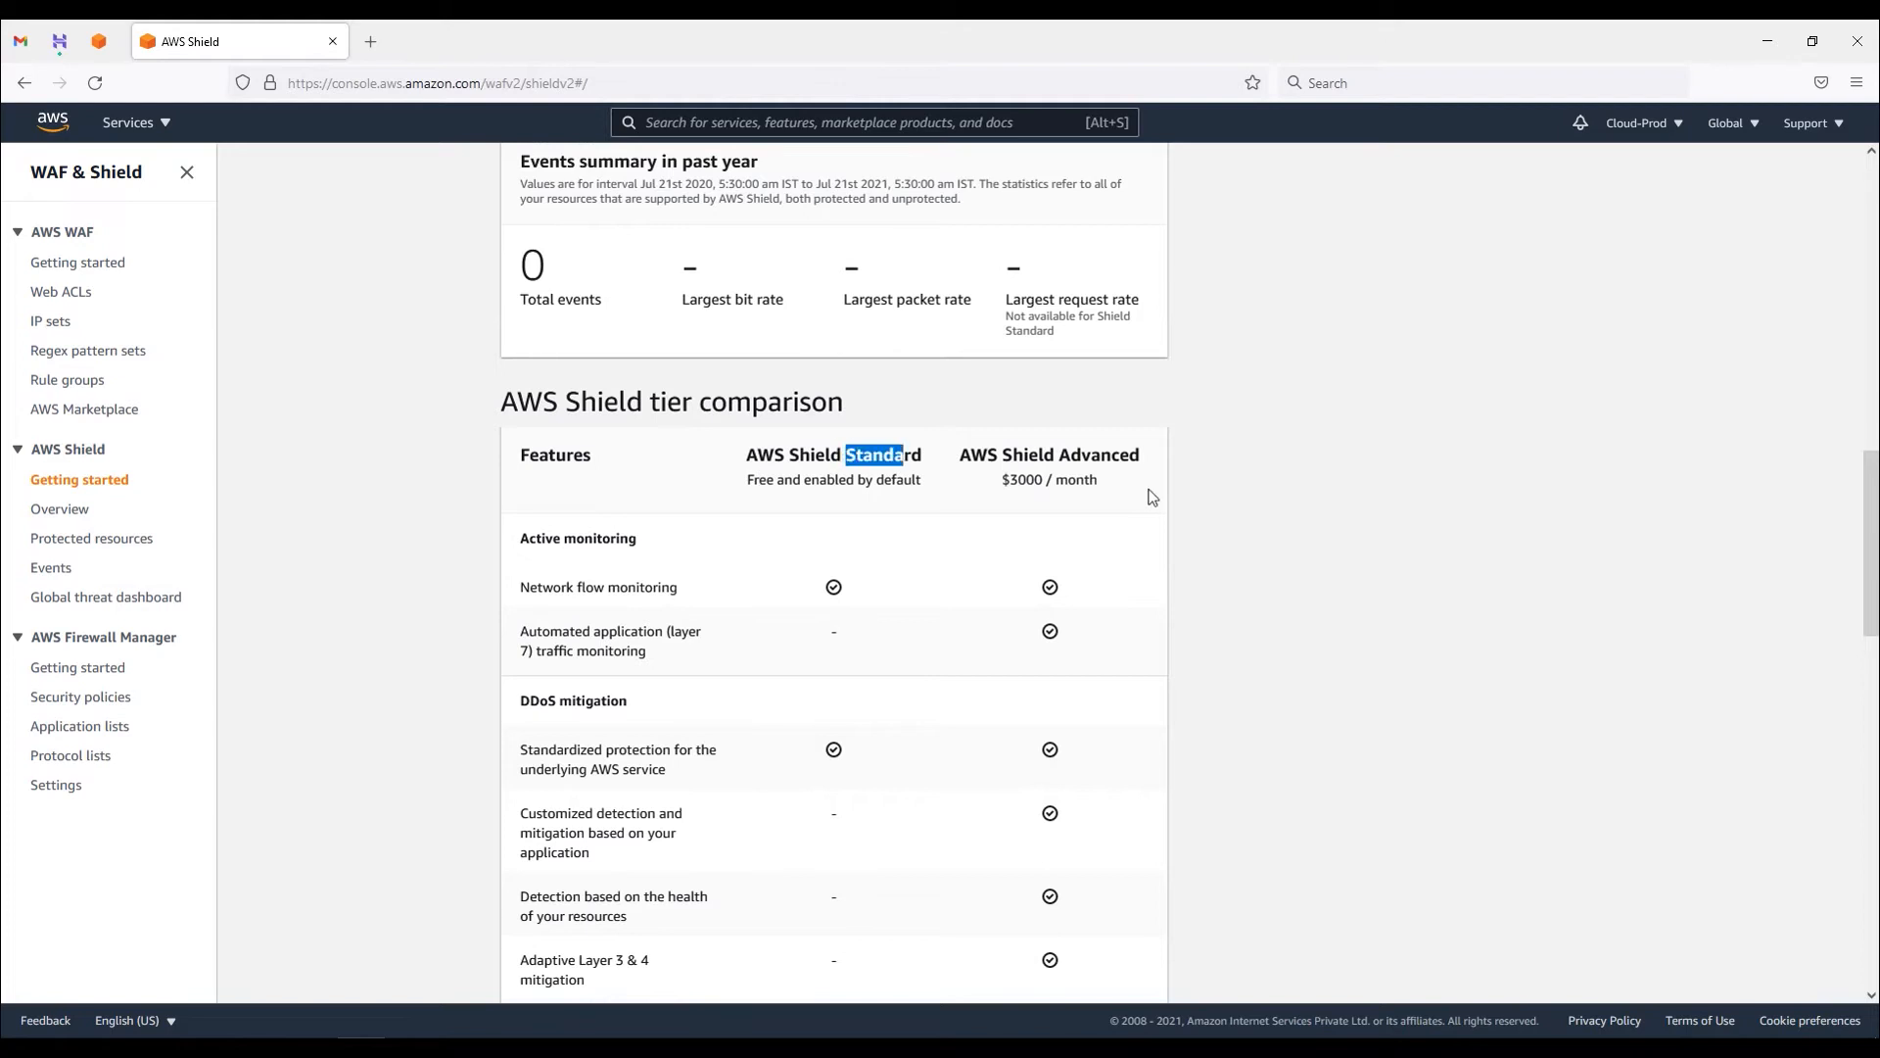
left_click_drag(1058, 455, 1142, 455)
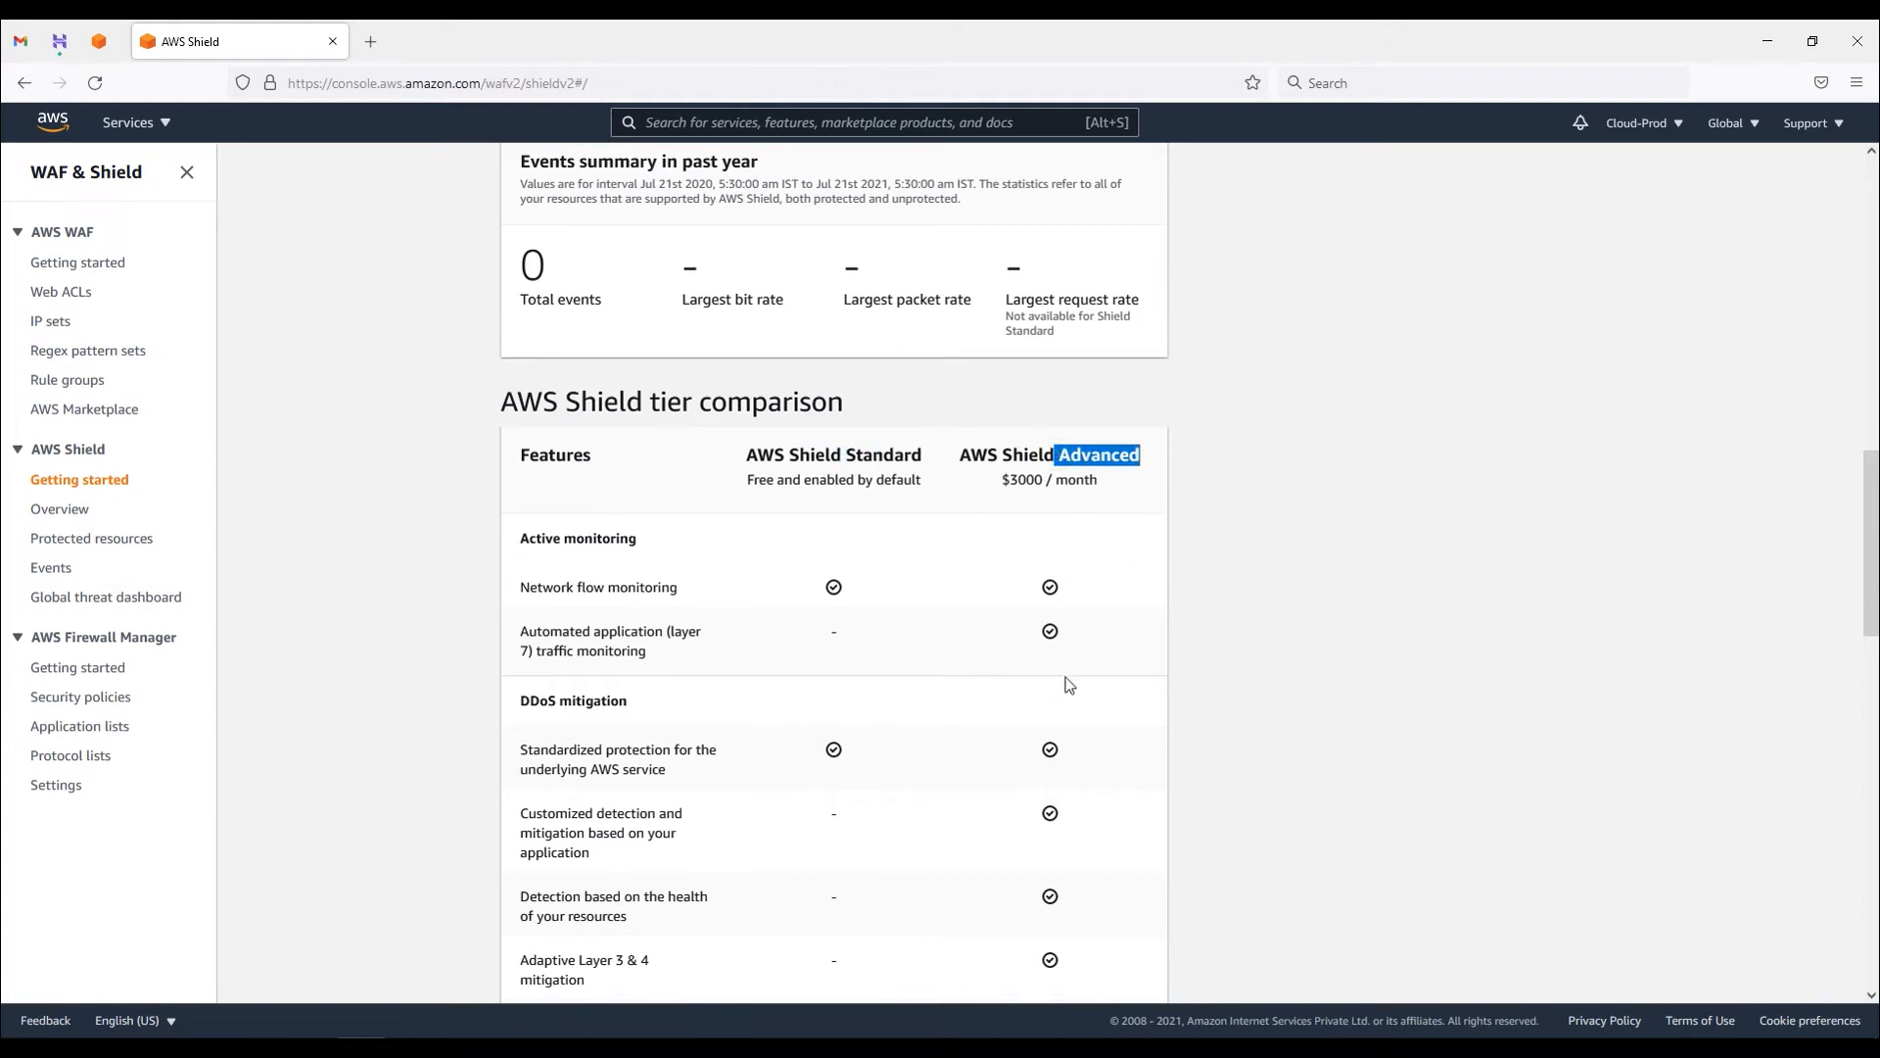
scroll(1074, 831, "down", 5)
scroll(1074, 843, "up", 3)
scroll(1074, 847, "up", 2)
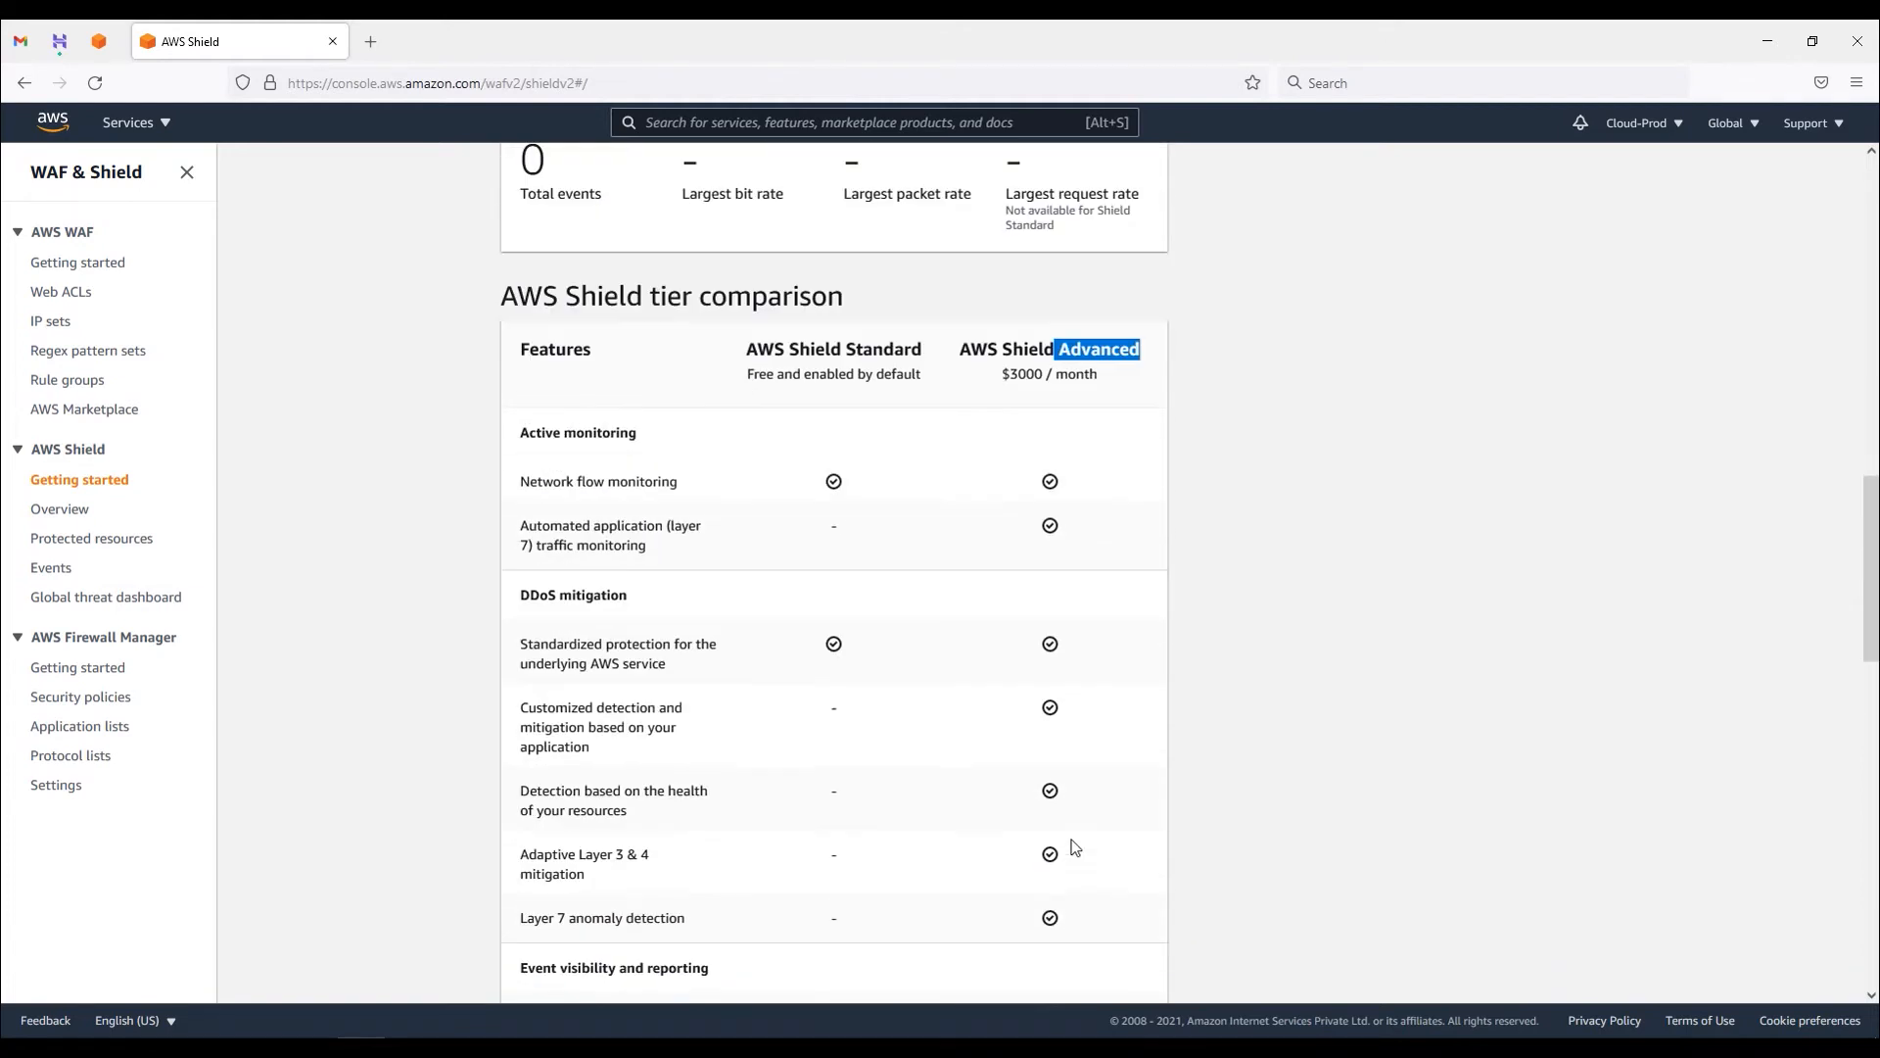
left_click_drag(539, 485, 756, 479)
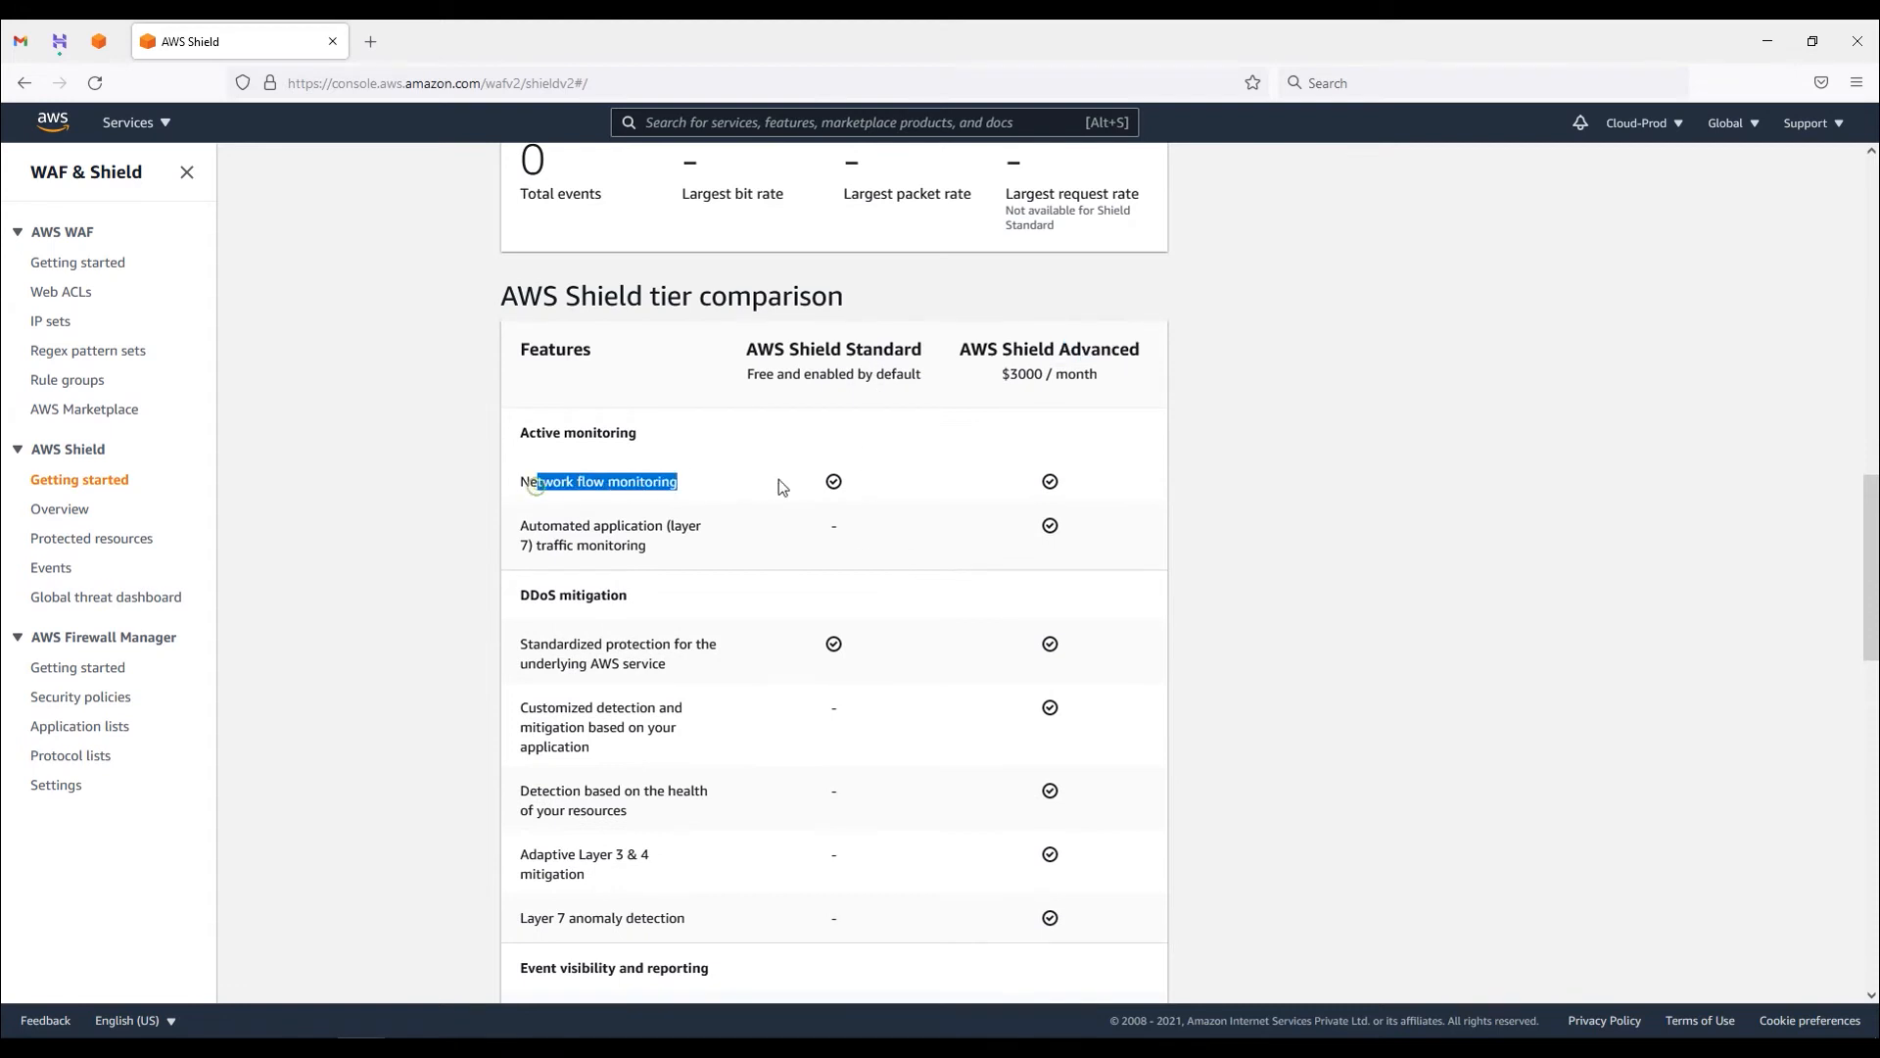
left_click_drag(520, 644, 785, 651)
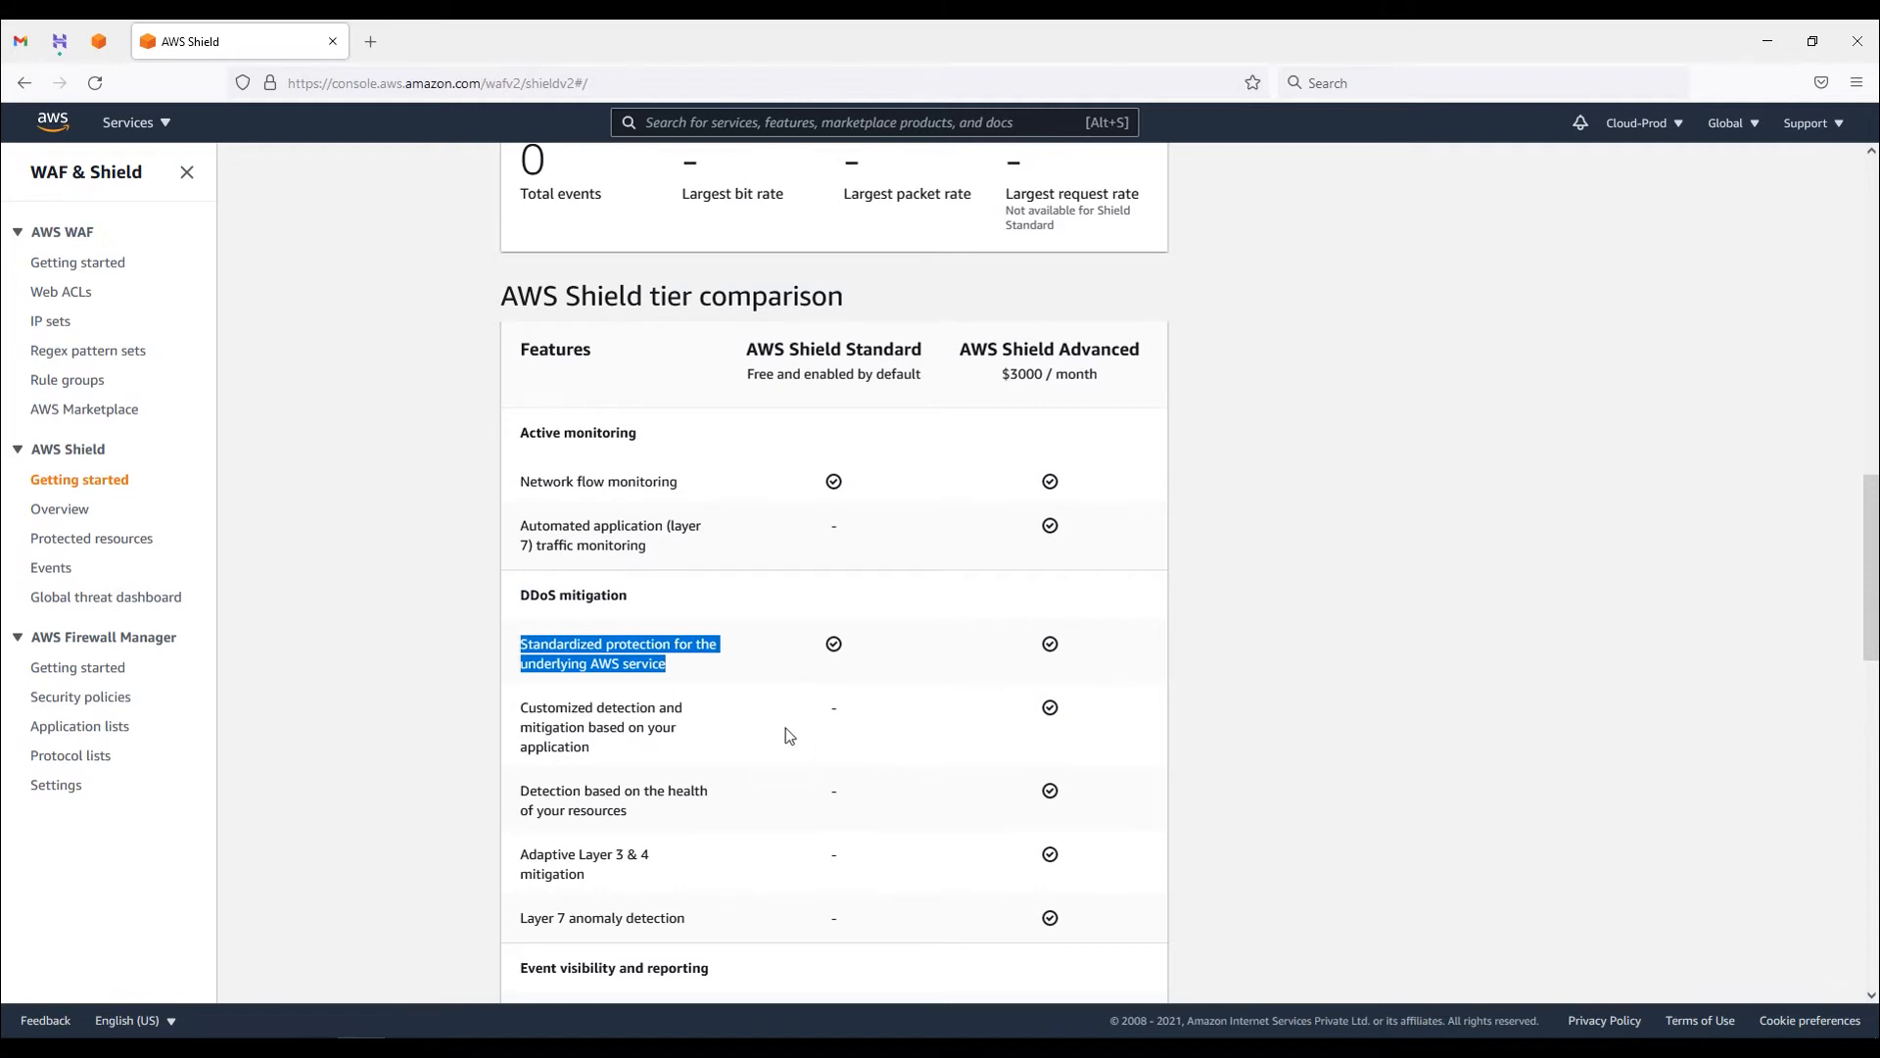
scroll(782, 736, "up", 2)
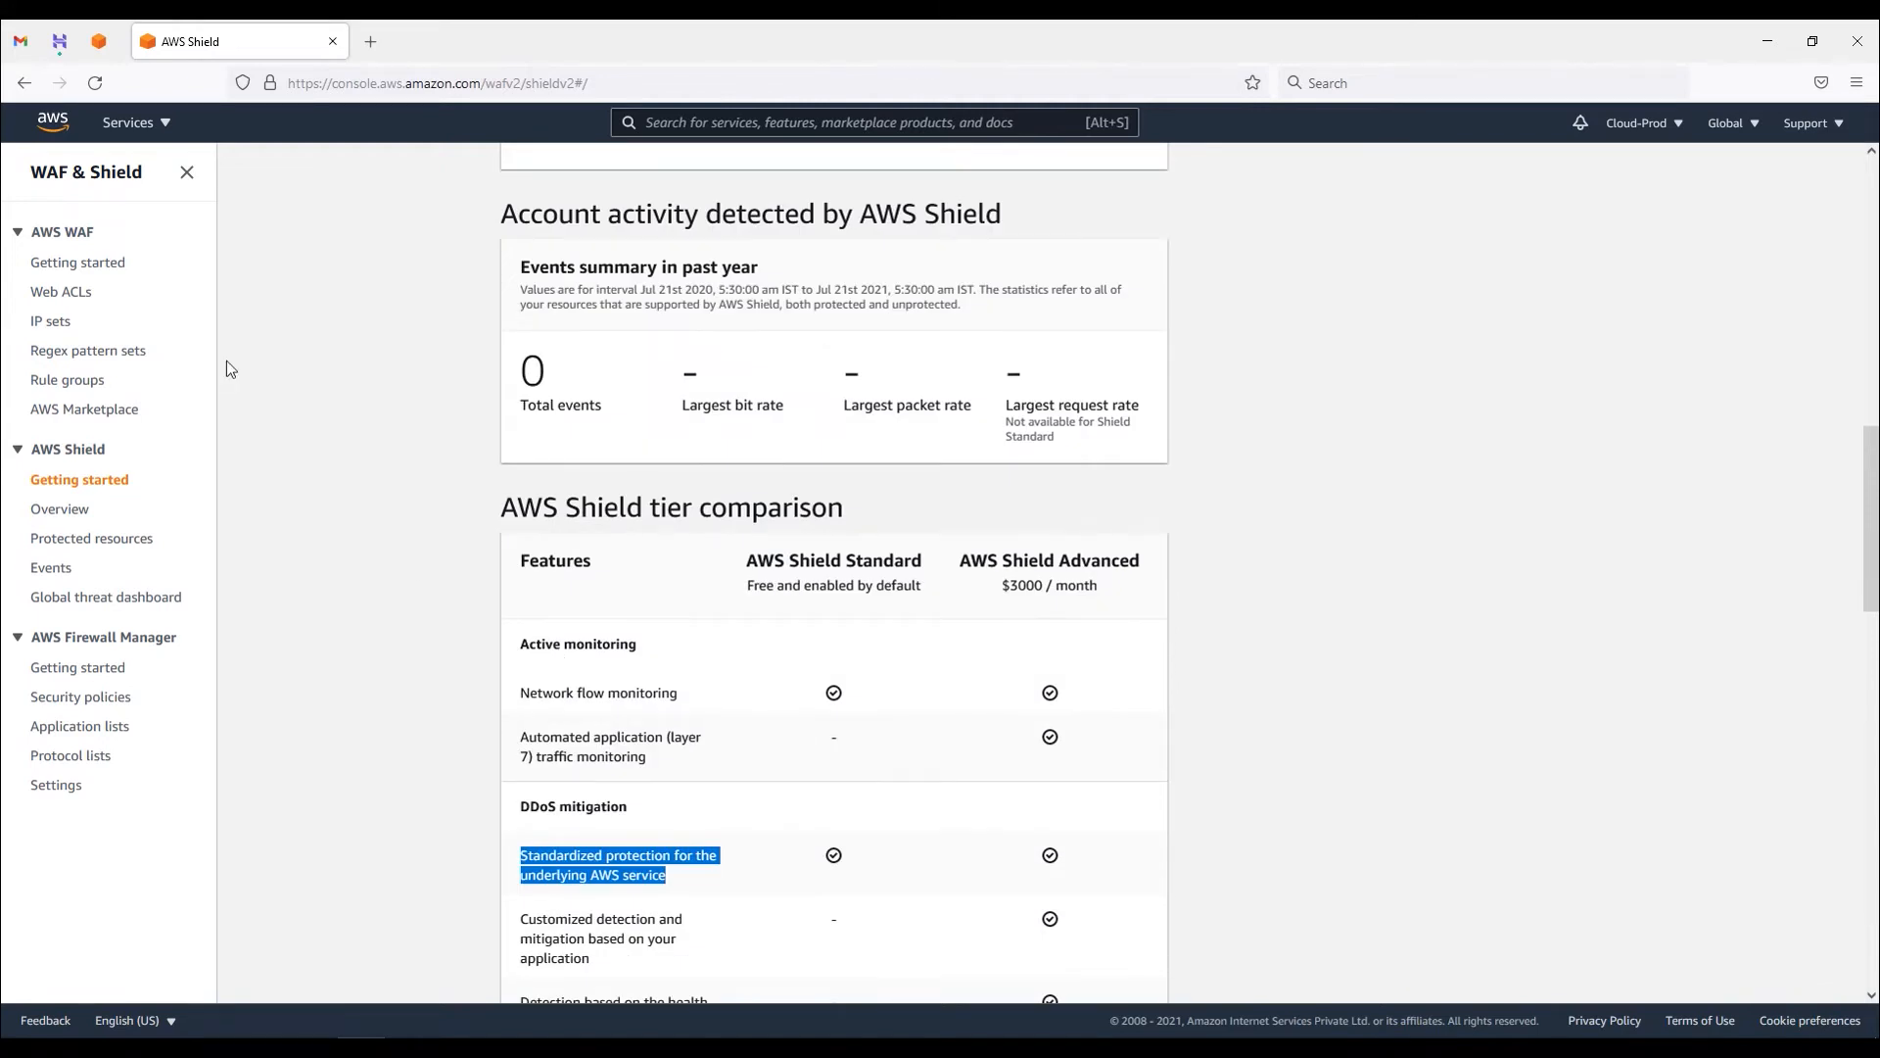
- Return to the AWS WAF getting started page and read the note on web ACL capacity and rules
left_click(77, 263)
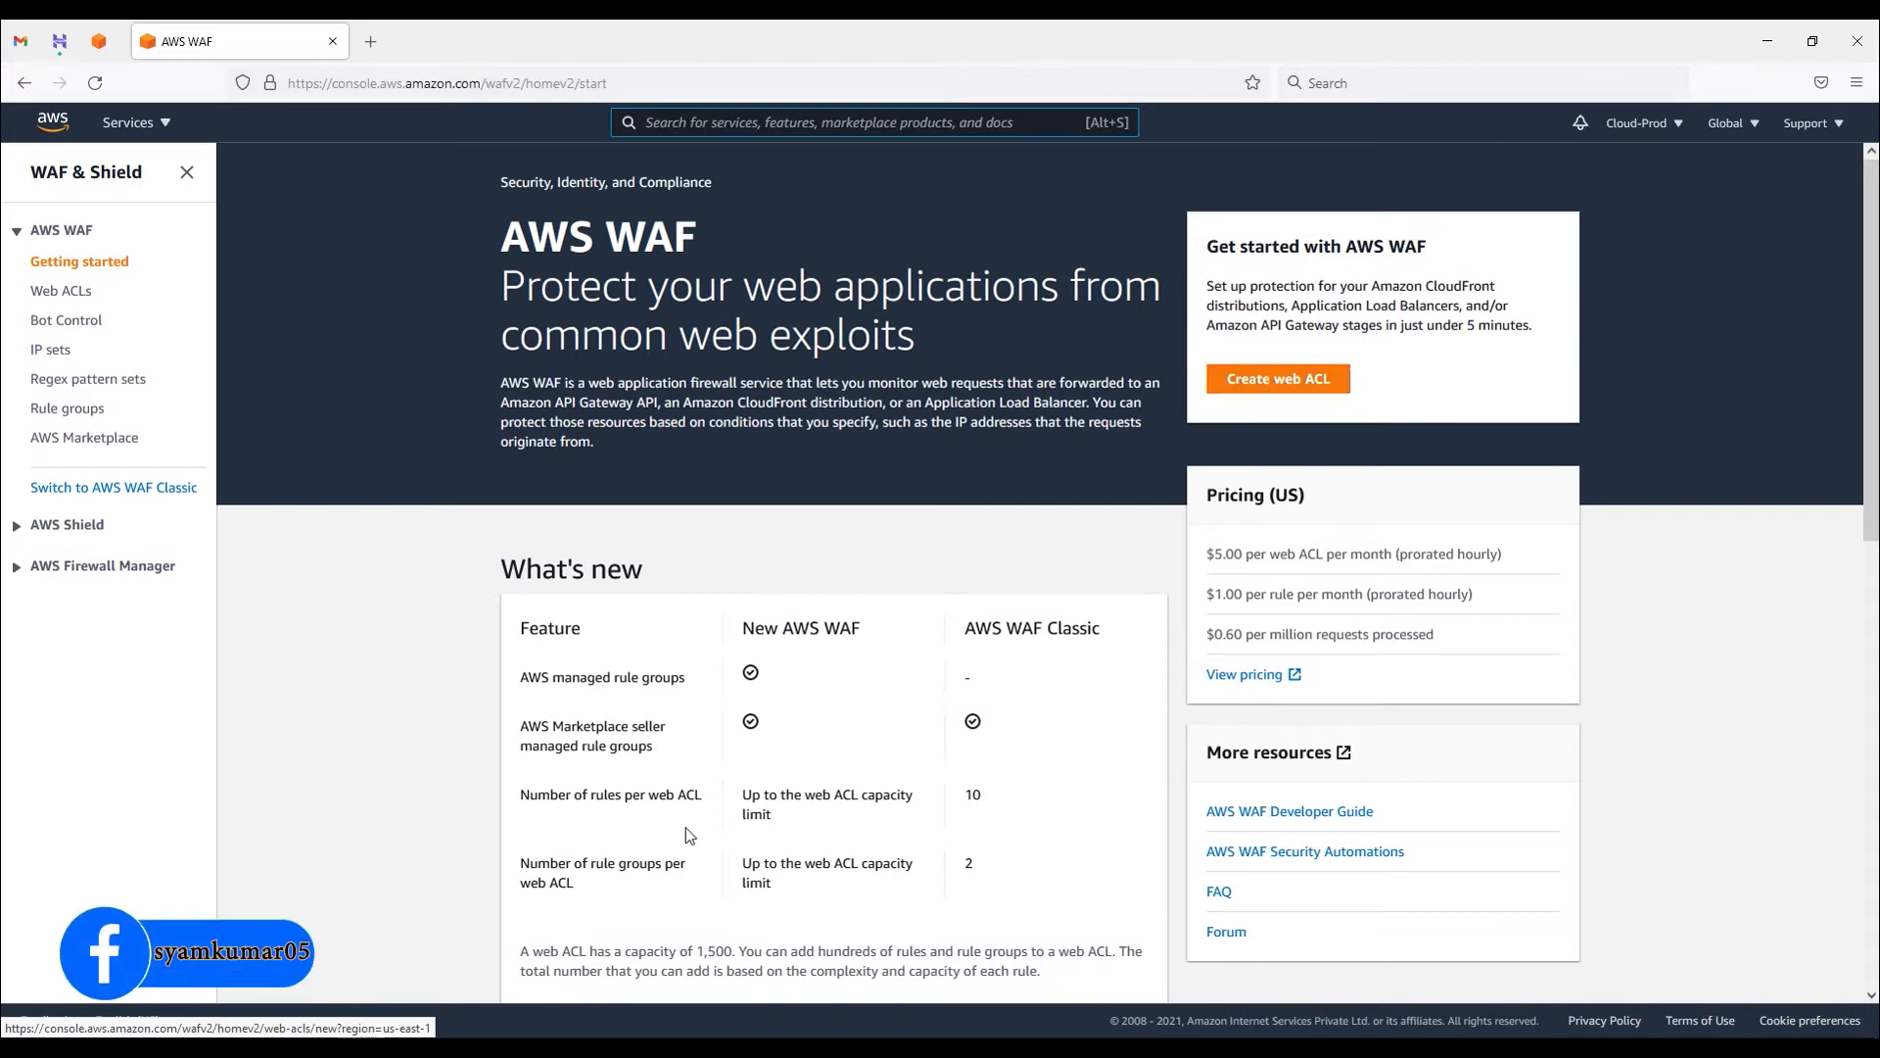
scroll(686, 827, "down", 2)
left_click_drag(518, 847, 737, 847)
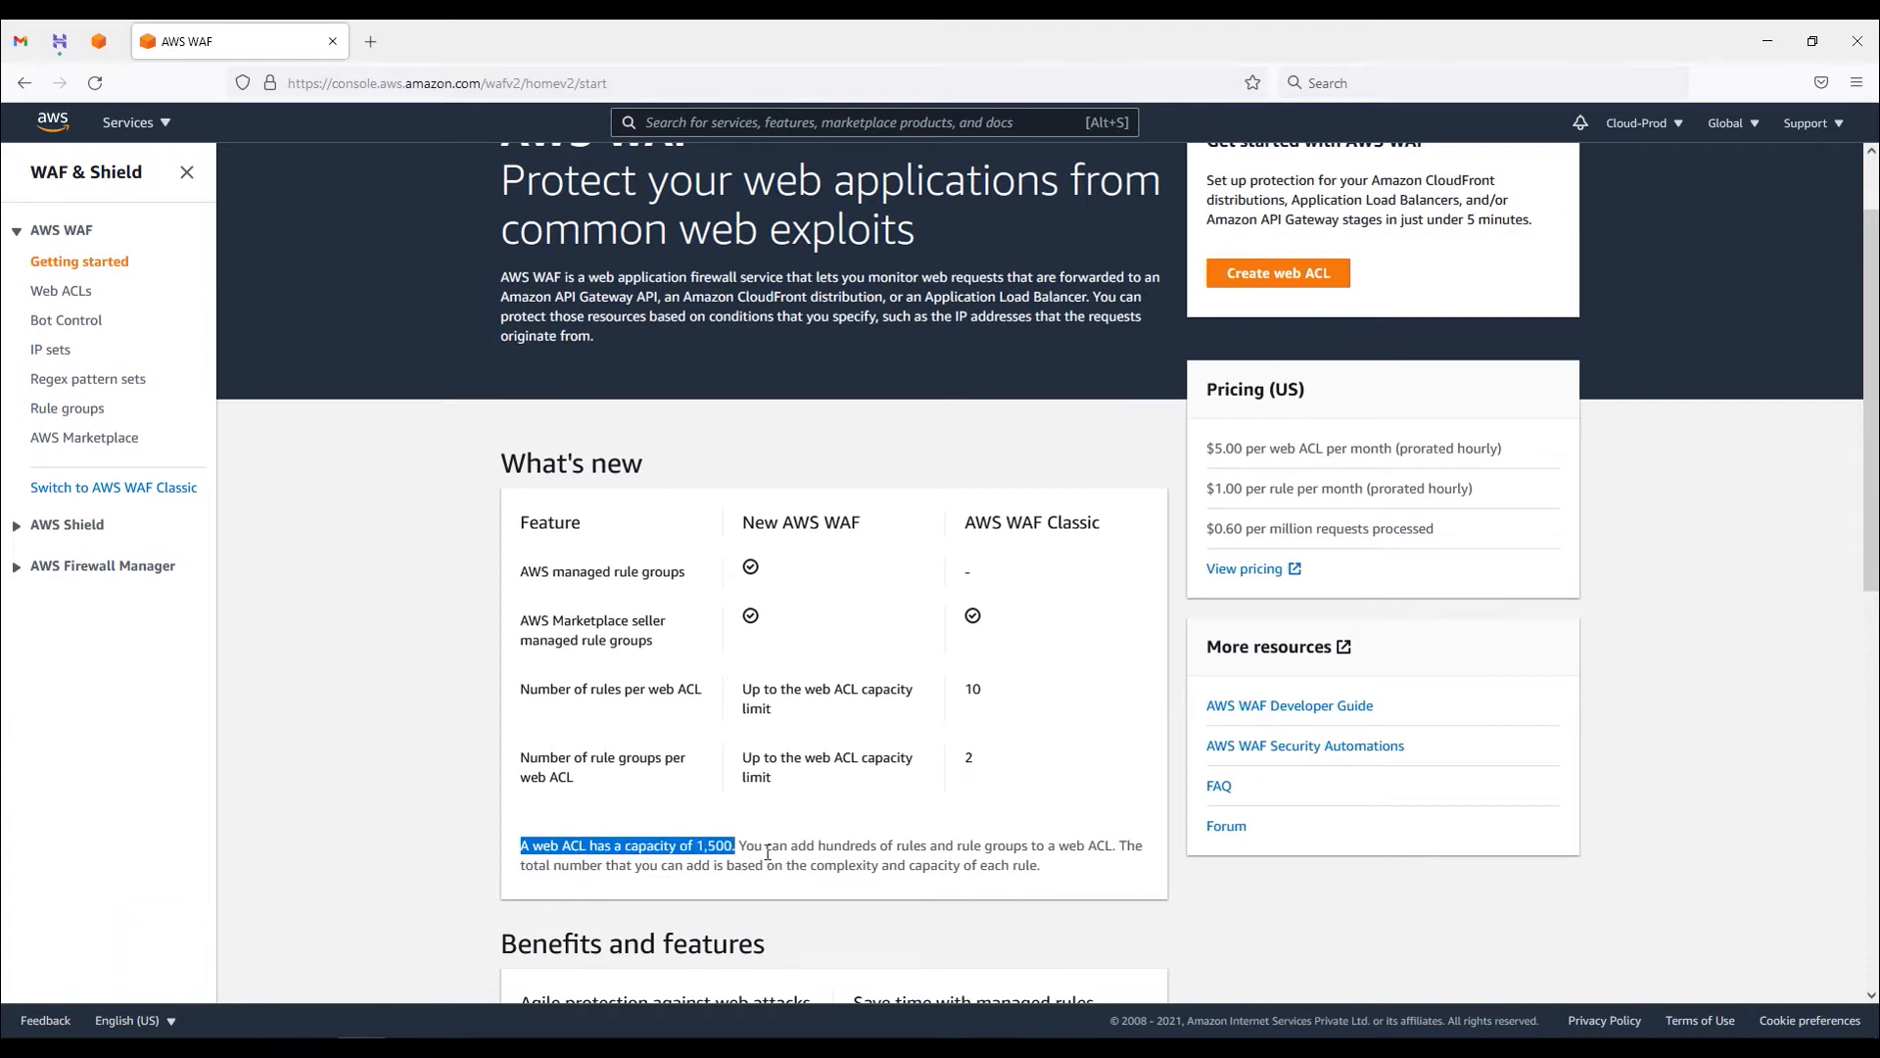
double_click(755, 846)
left_click_drag(768, 849, 1114, 851)
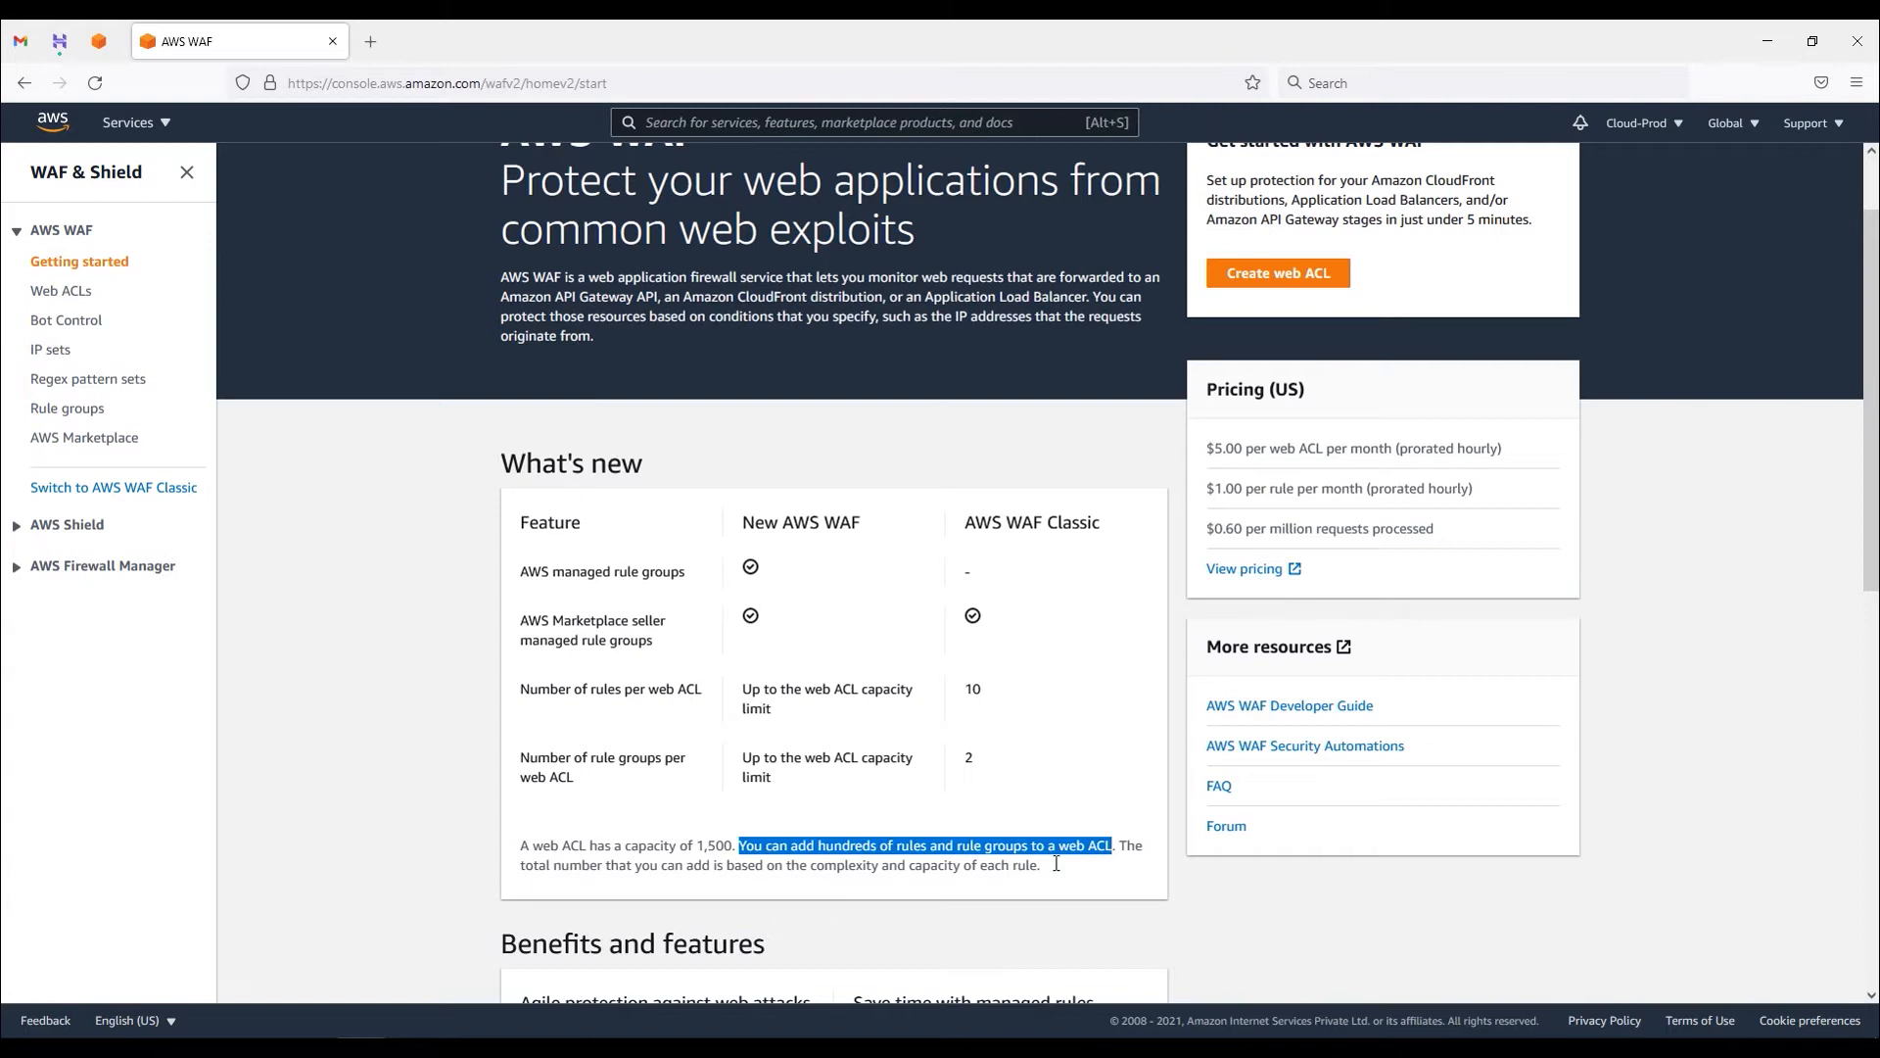
scroll(1056, 864, "down", 2)
scroll(1055, 864, "up", 3)
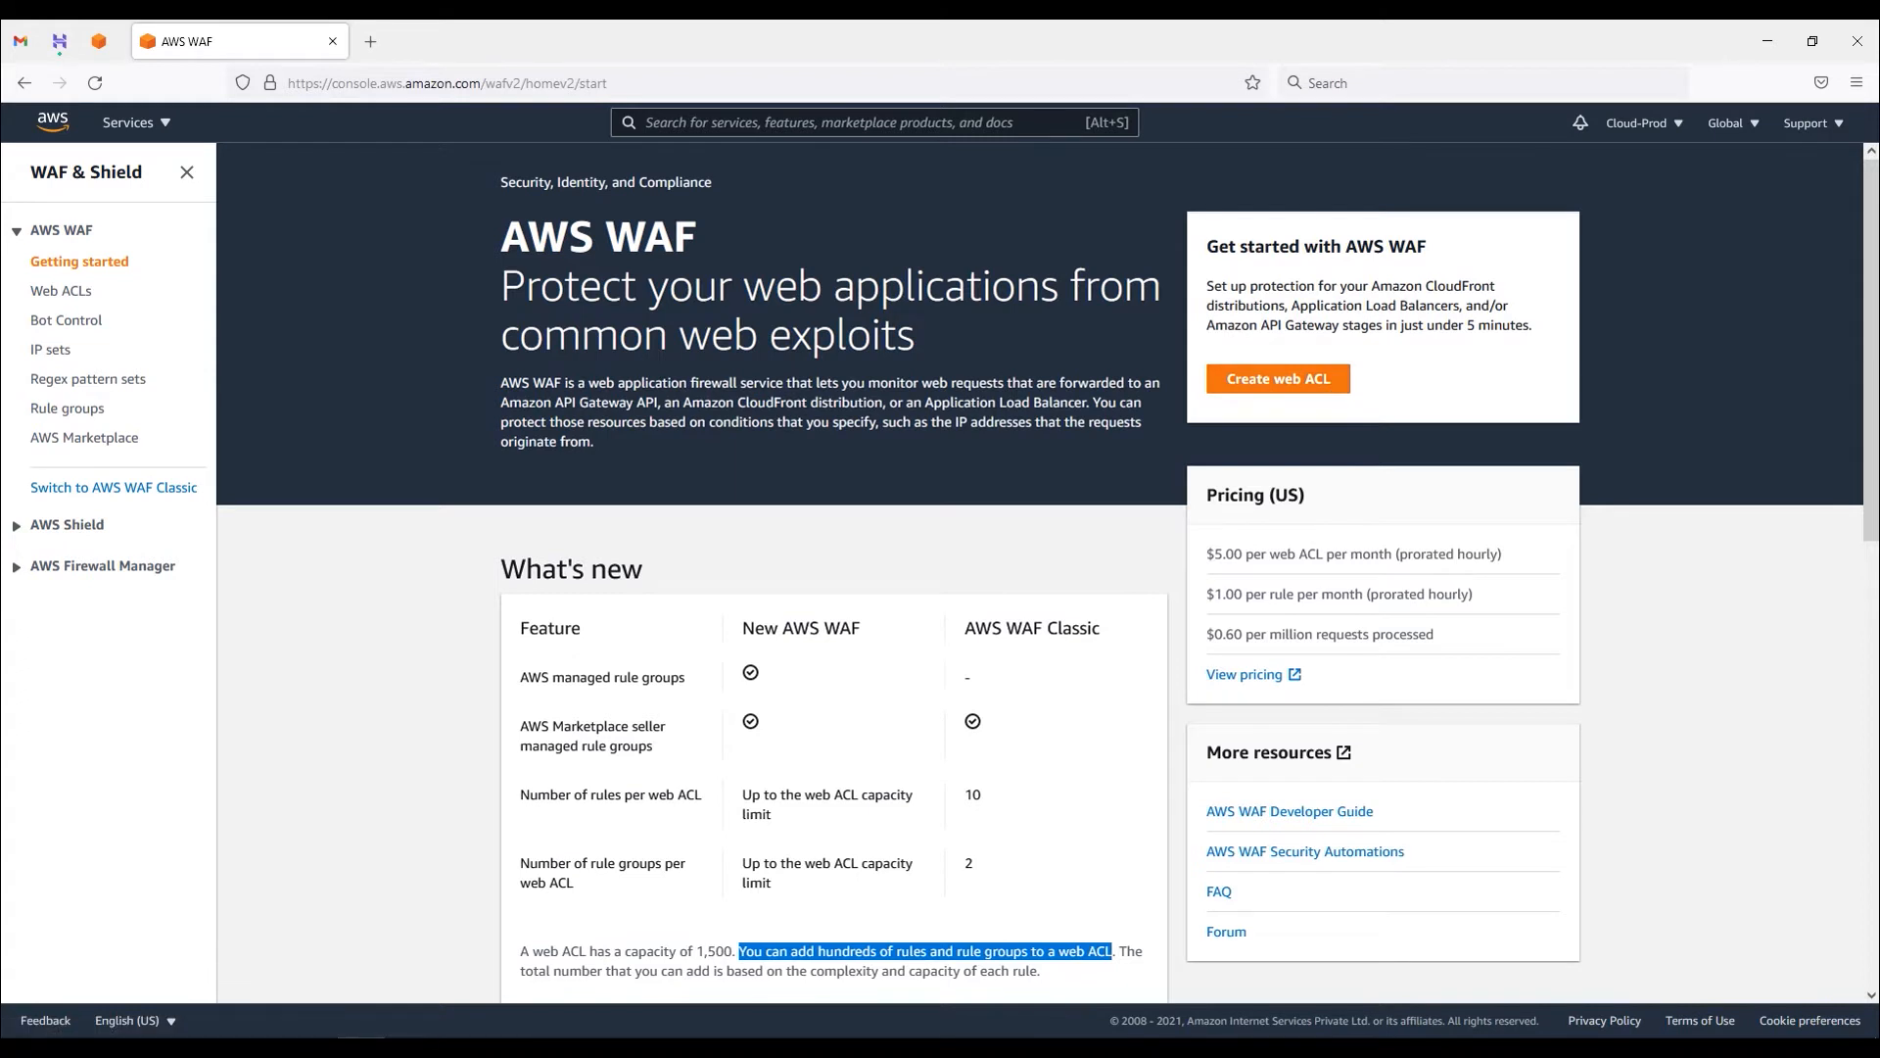
- Start creating a web ACL for regional resources and set its region to US East (Ohio)
left_click(1270, 385)
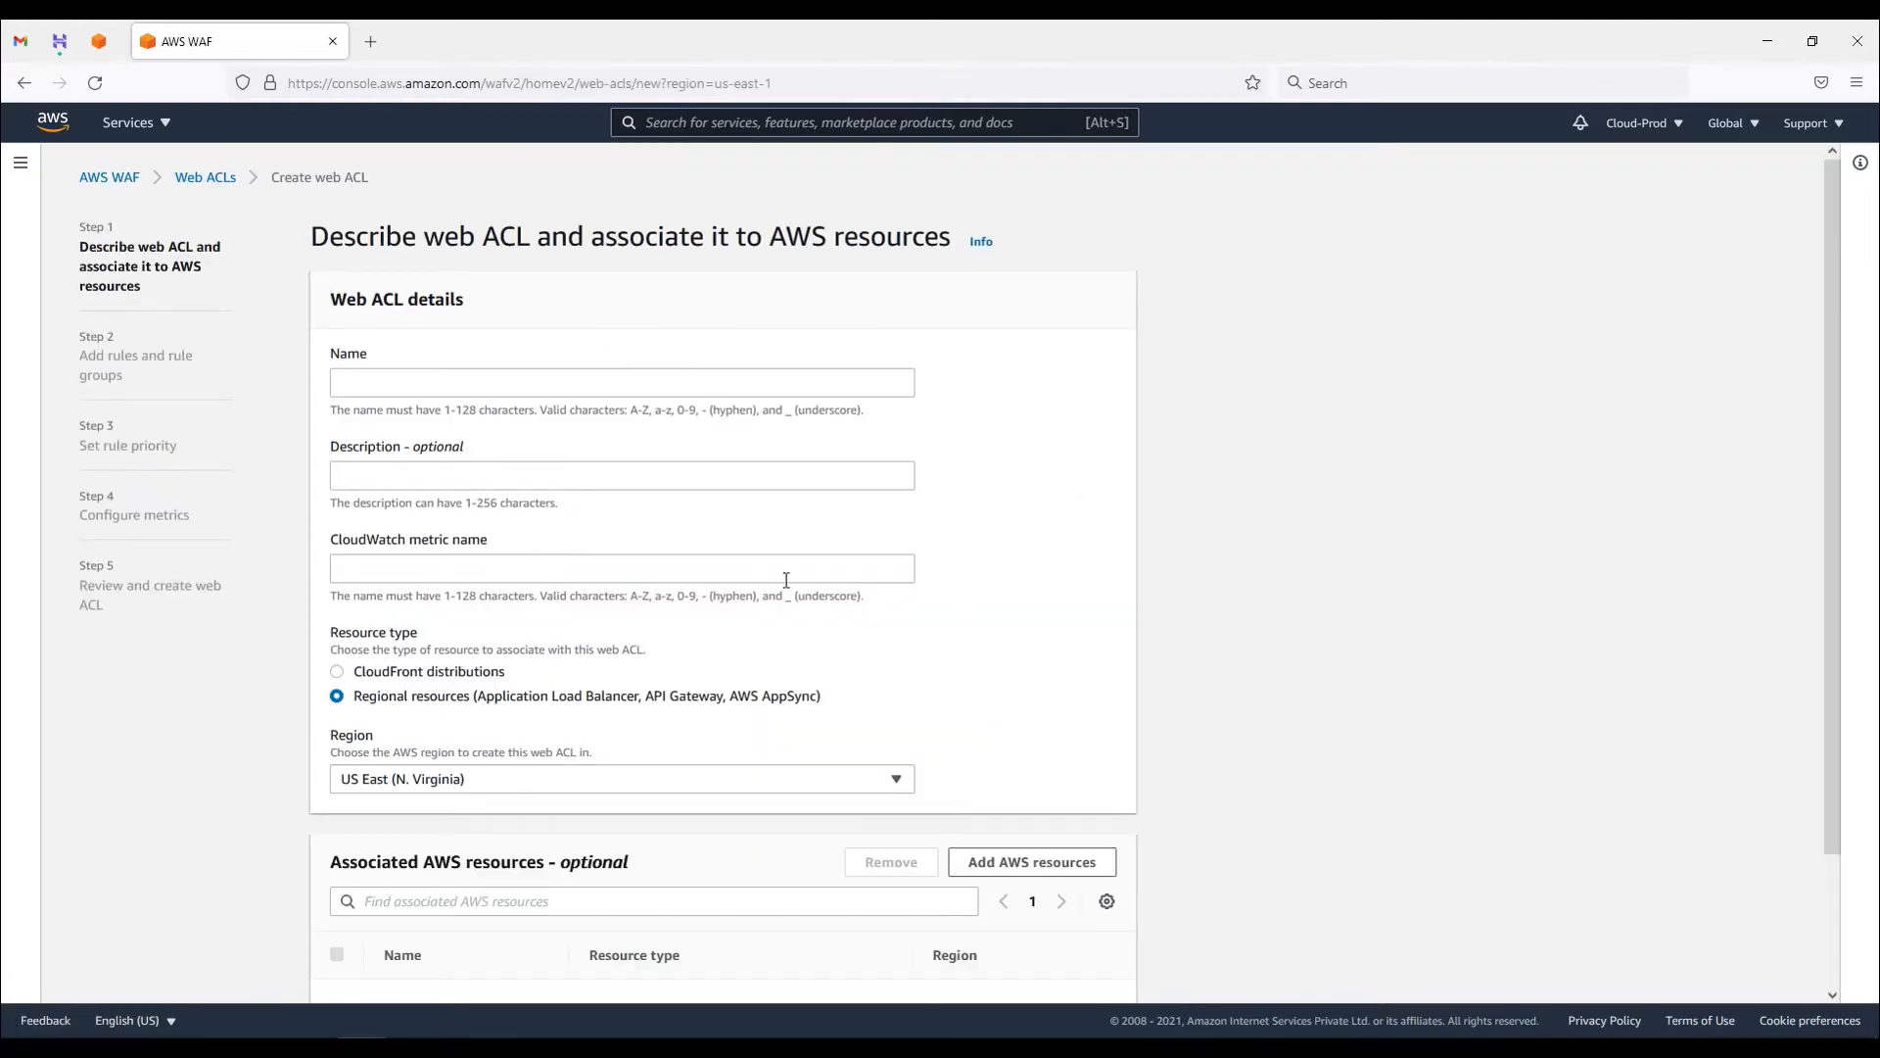
left_click(395, 381)
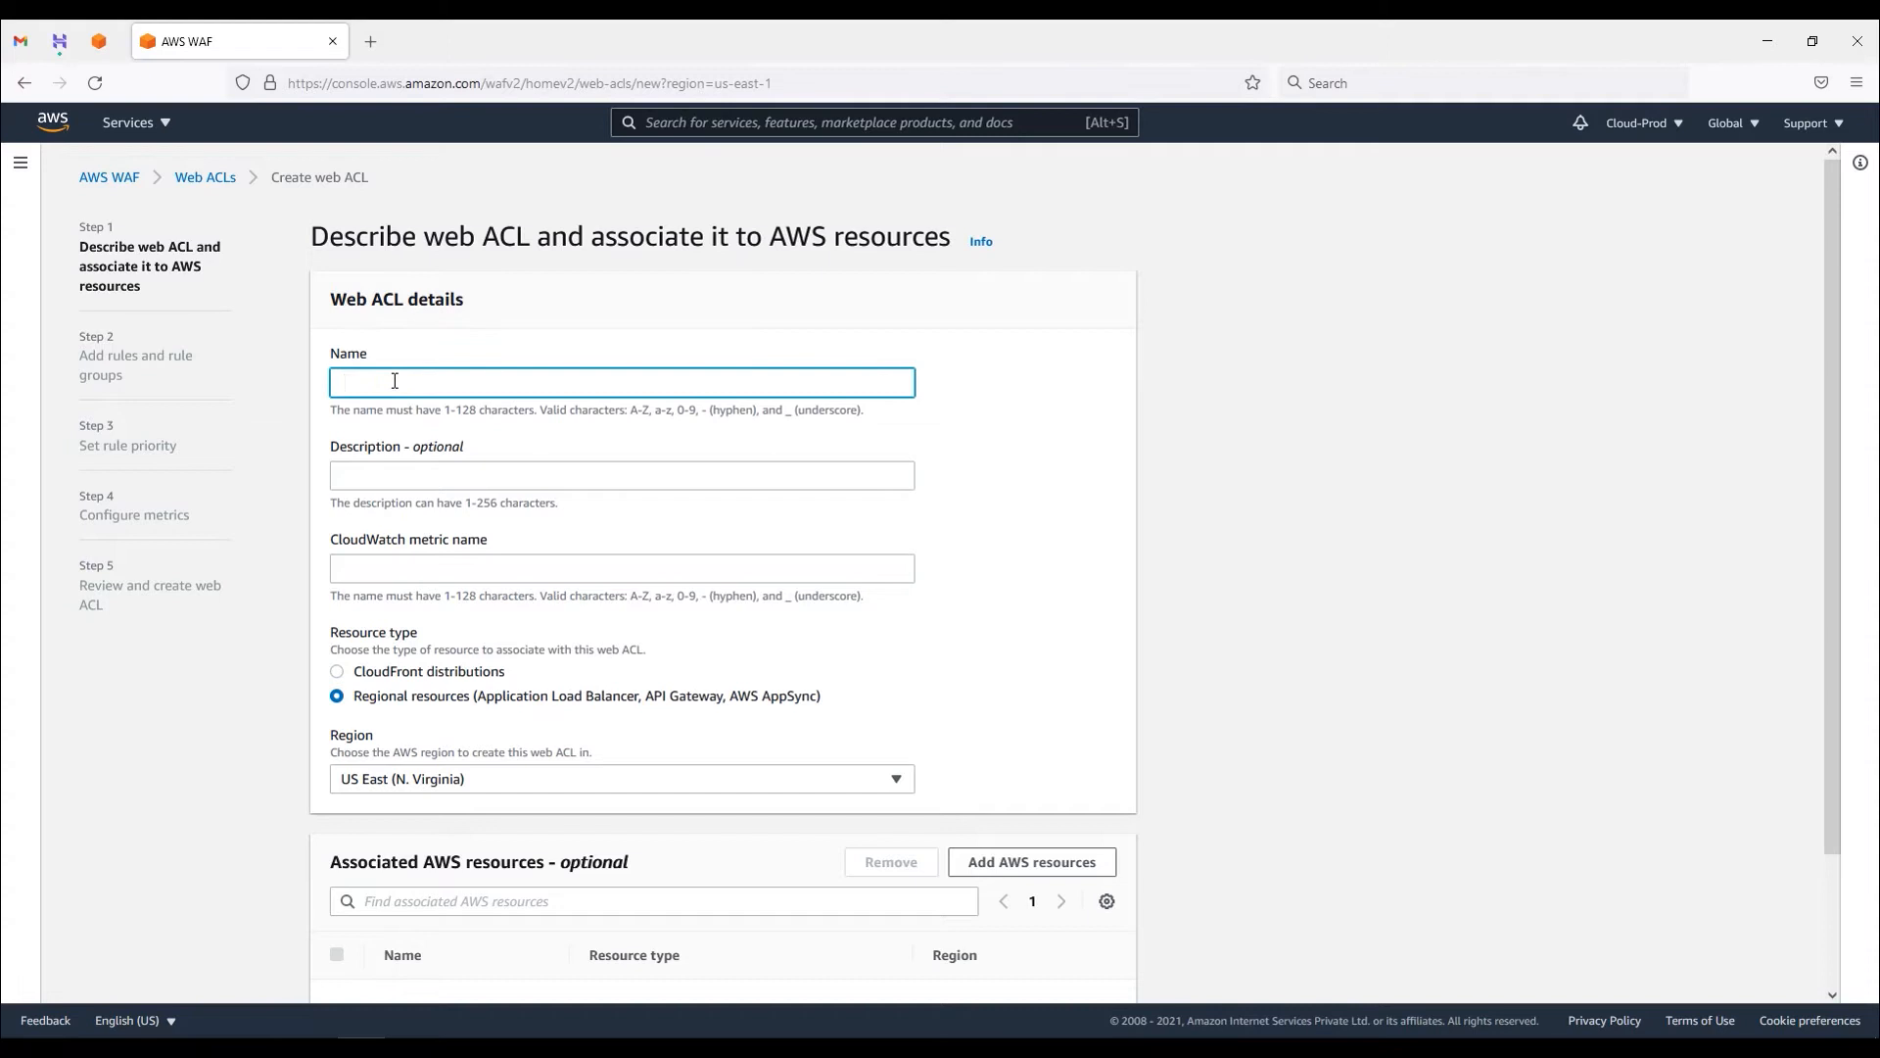
scroll(381, 470, "down", 1)
left_click(337, 565)
left_click(339, 591)
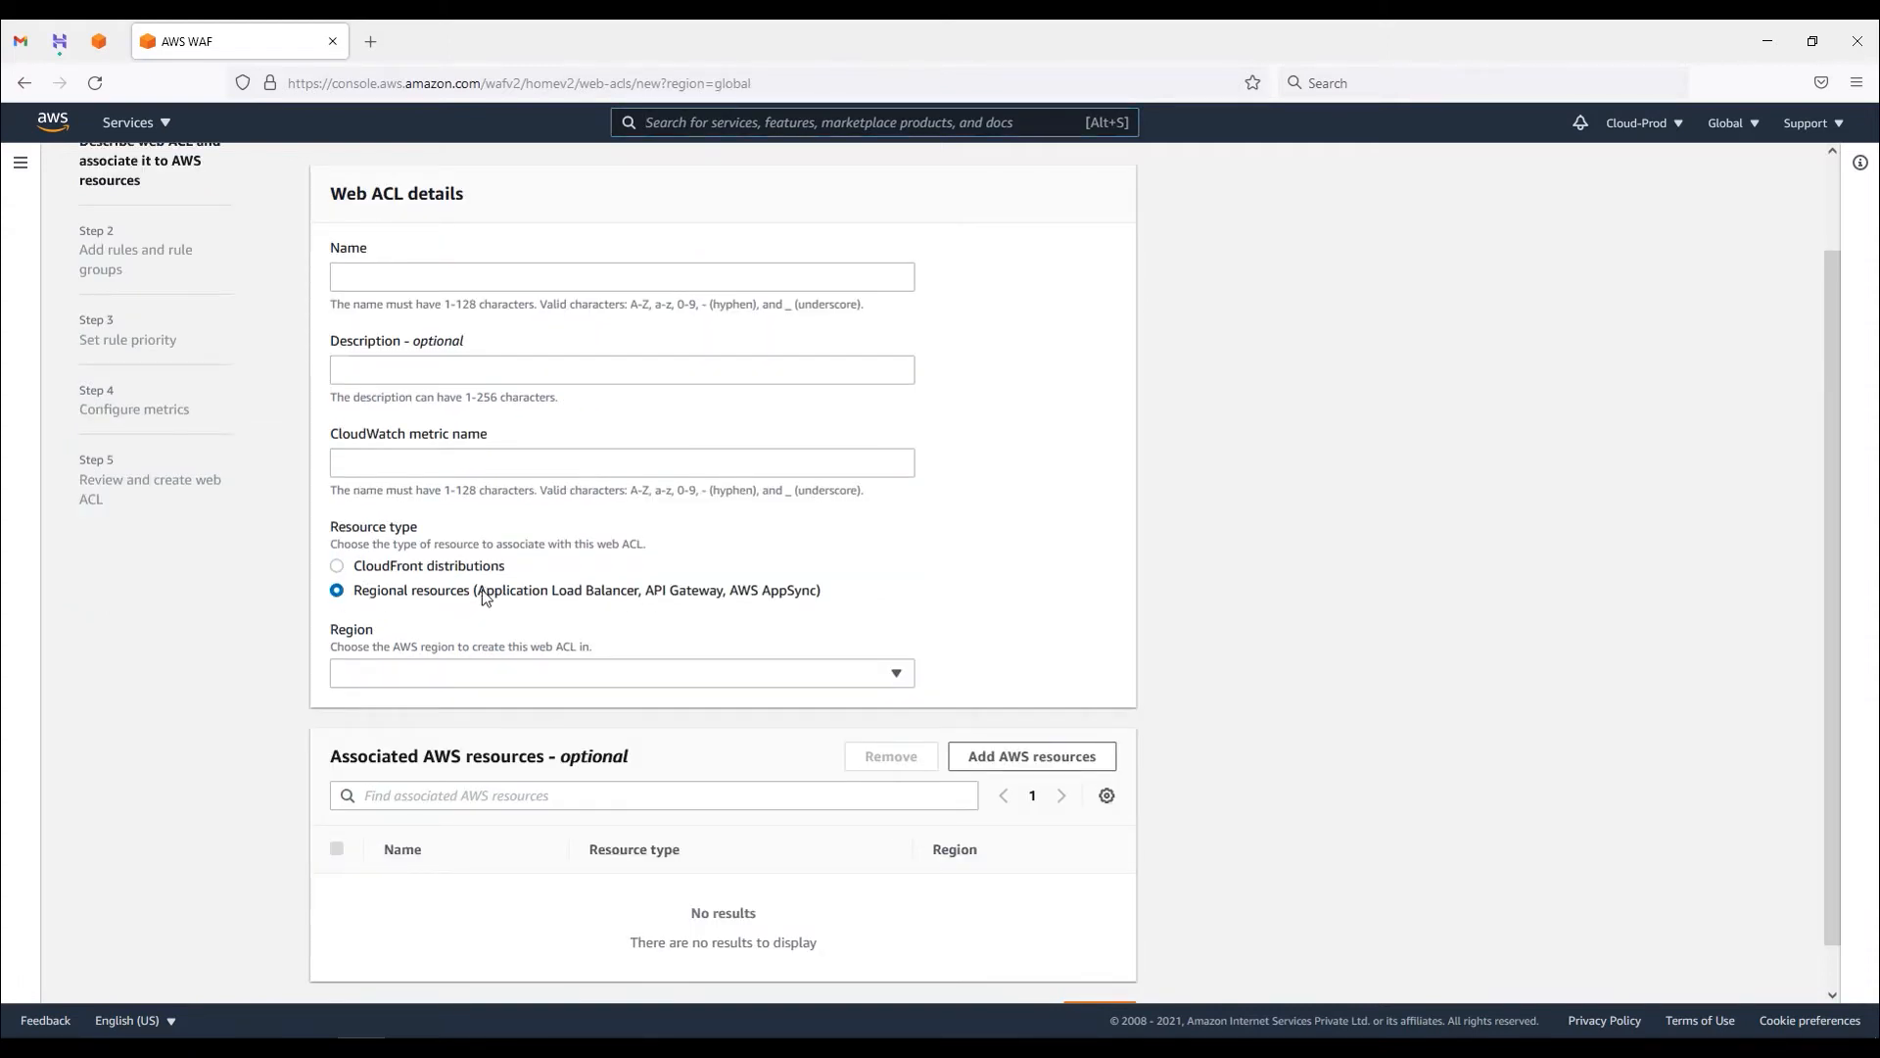
left_click_drag(482, 590, 625, 595)
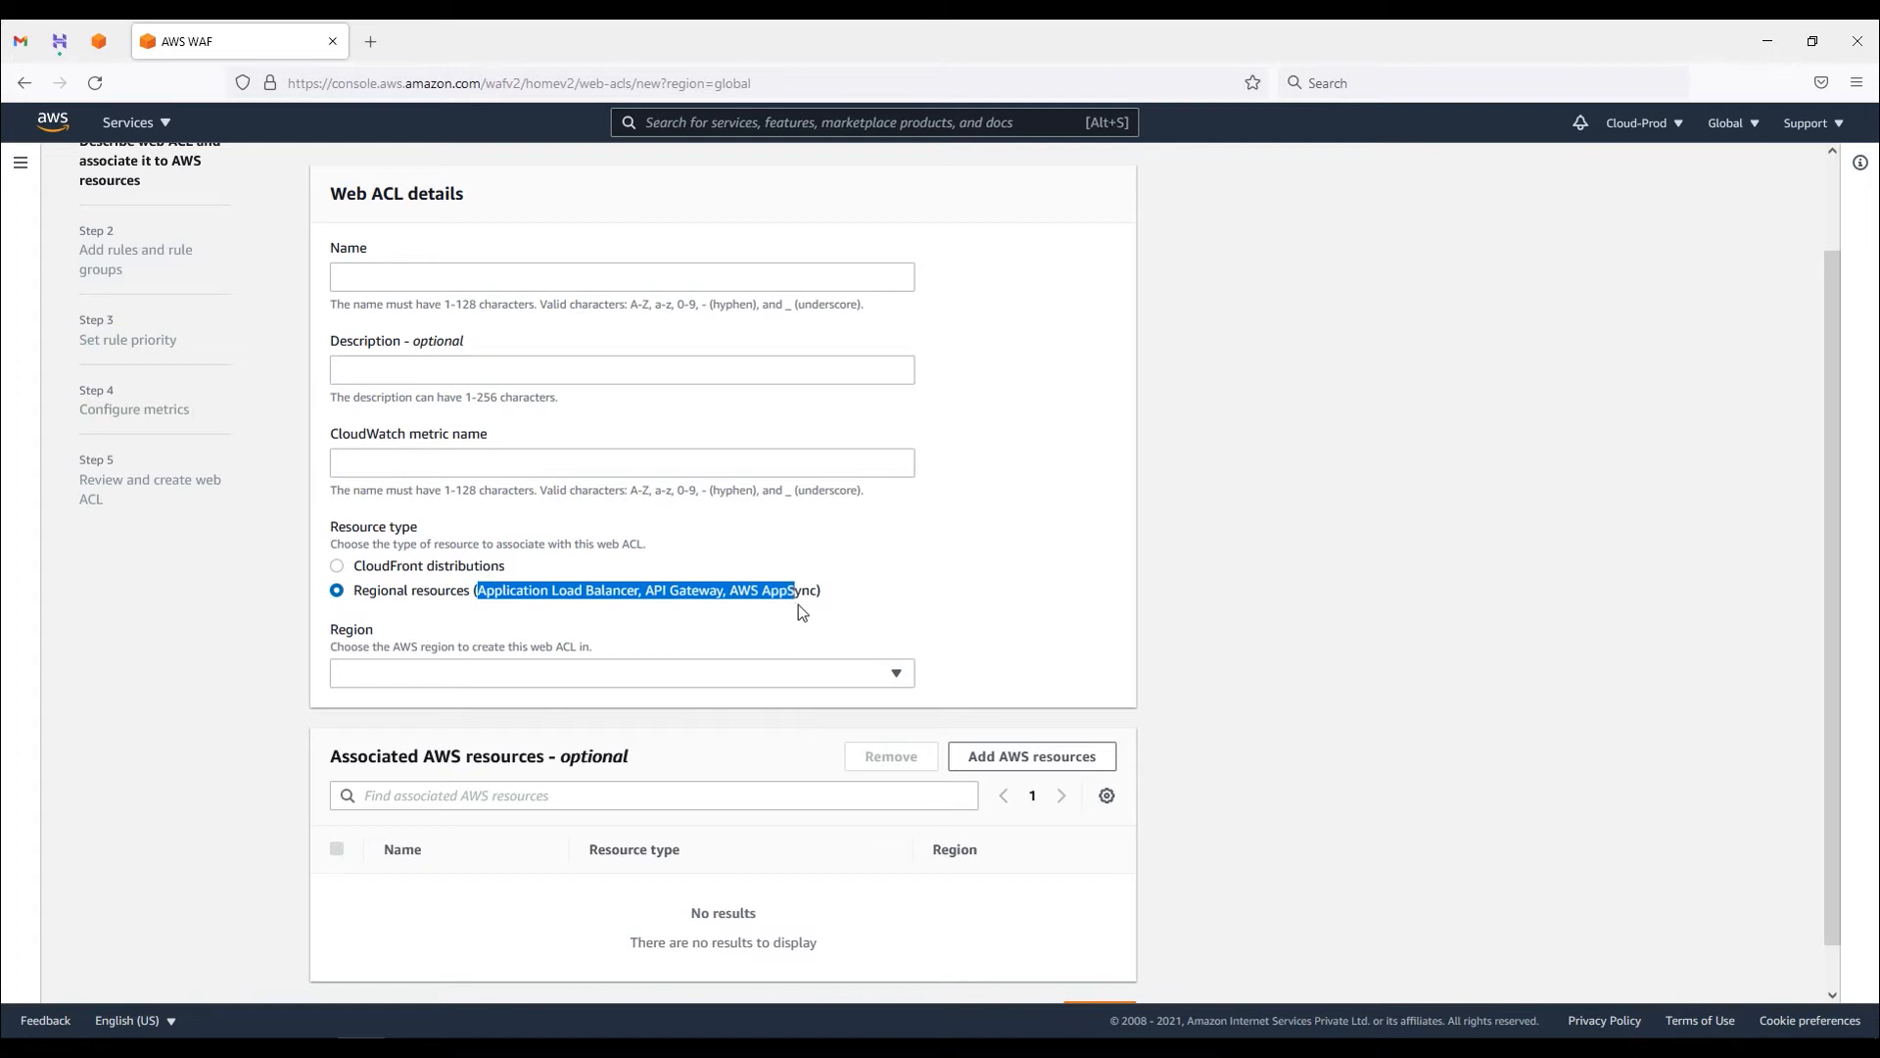
left_click(893, 679)
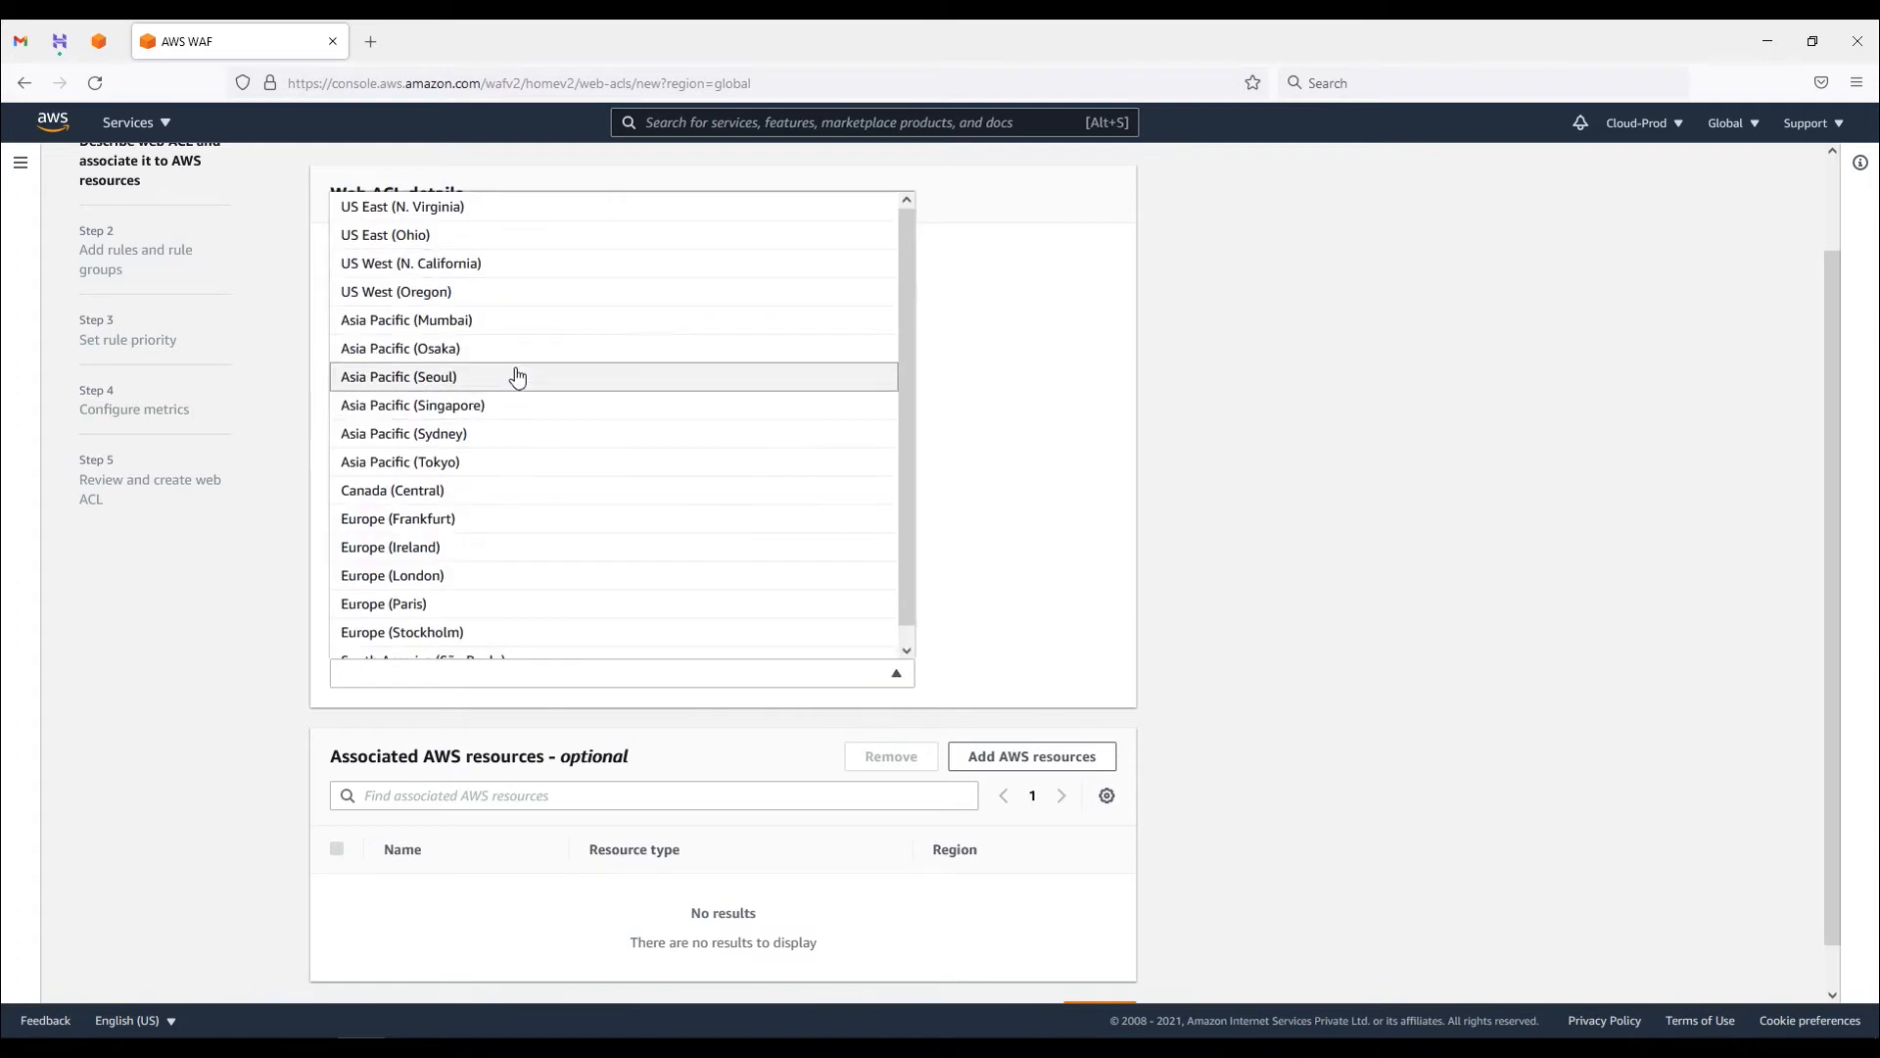
left_click(452, 239)
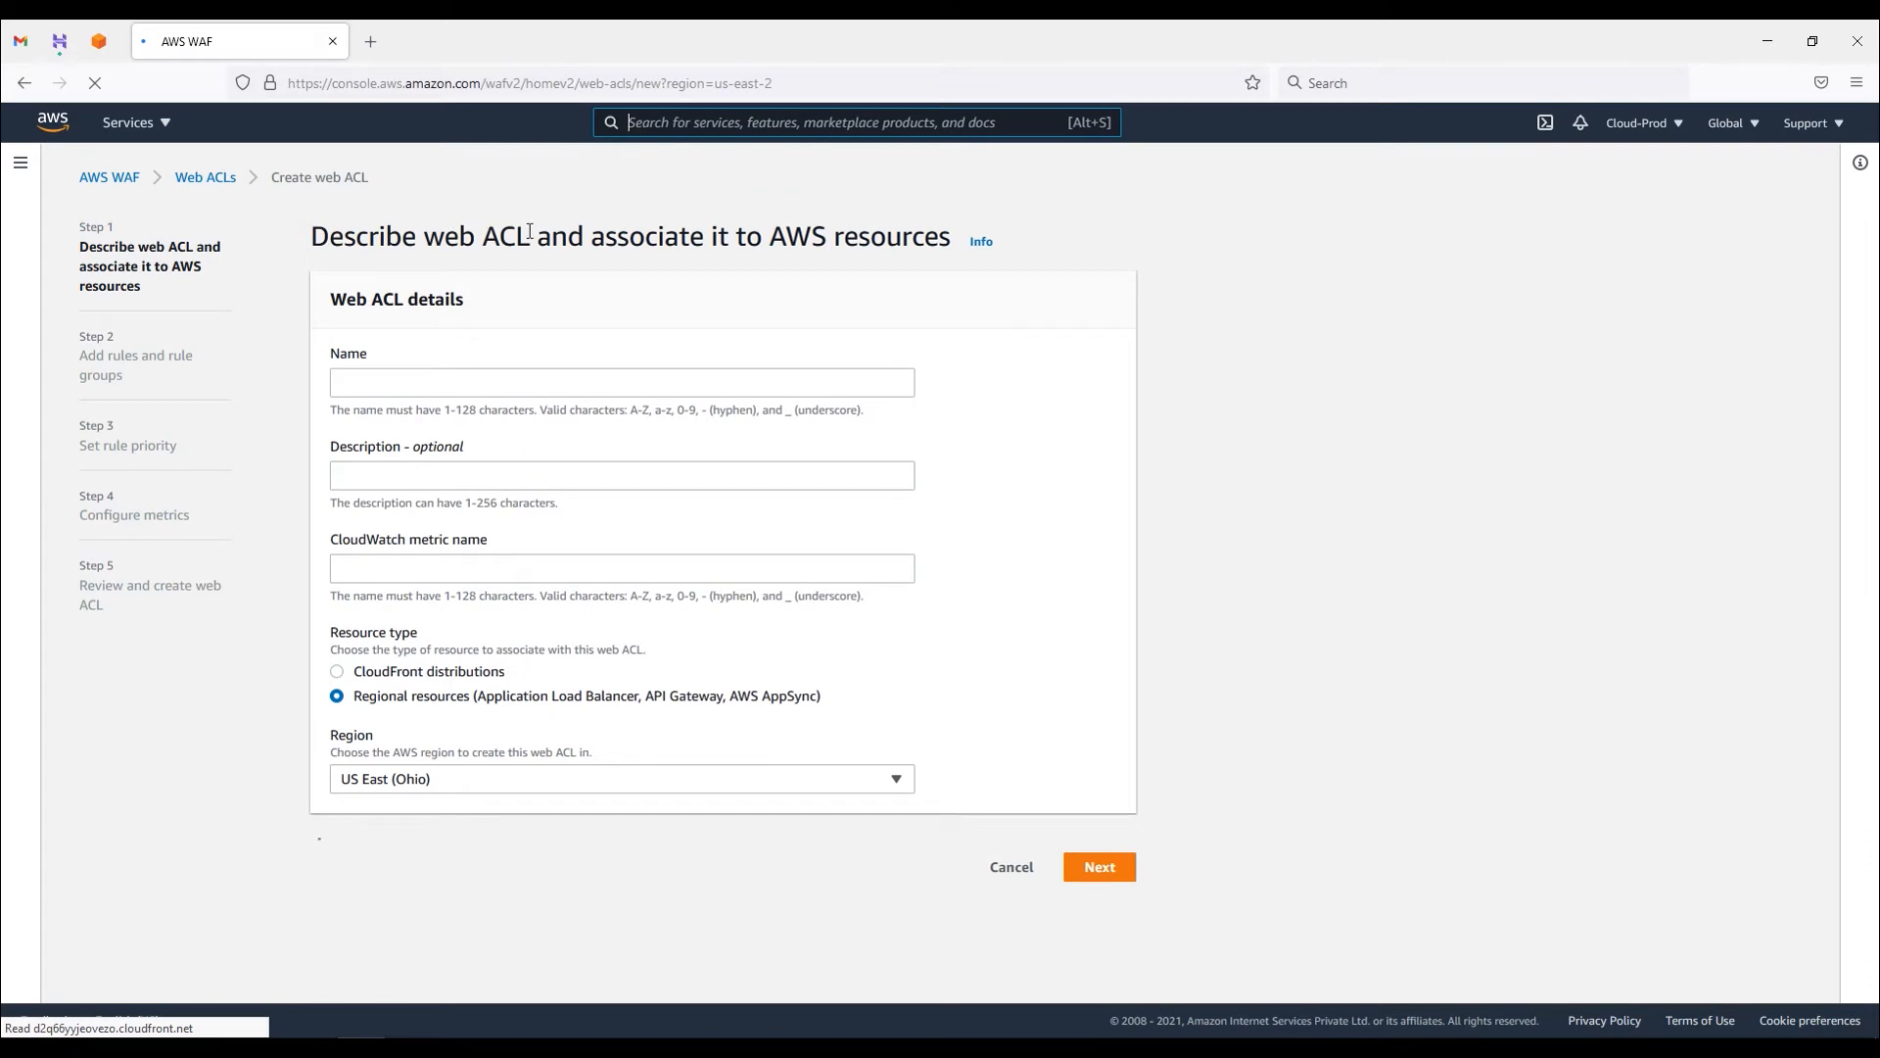
- Check the API Gateway and Application Load Balancer resources available for association with the web ACL, without adding any
scroll(725, 833, "down", 2)
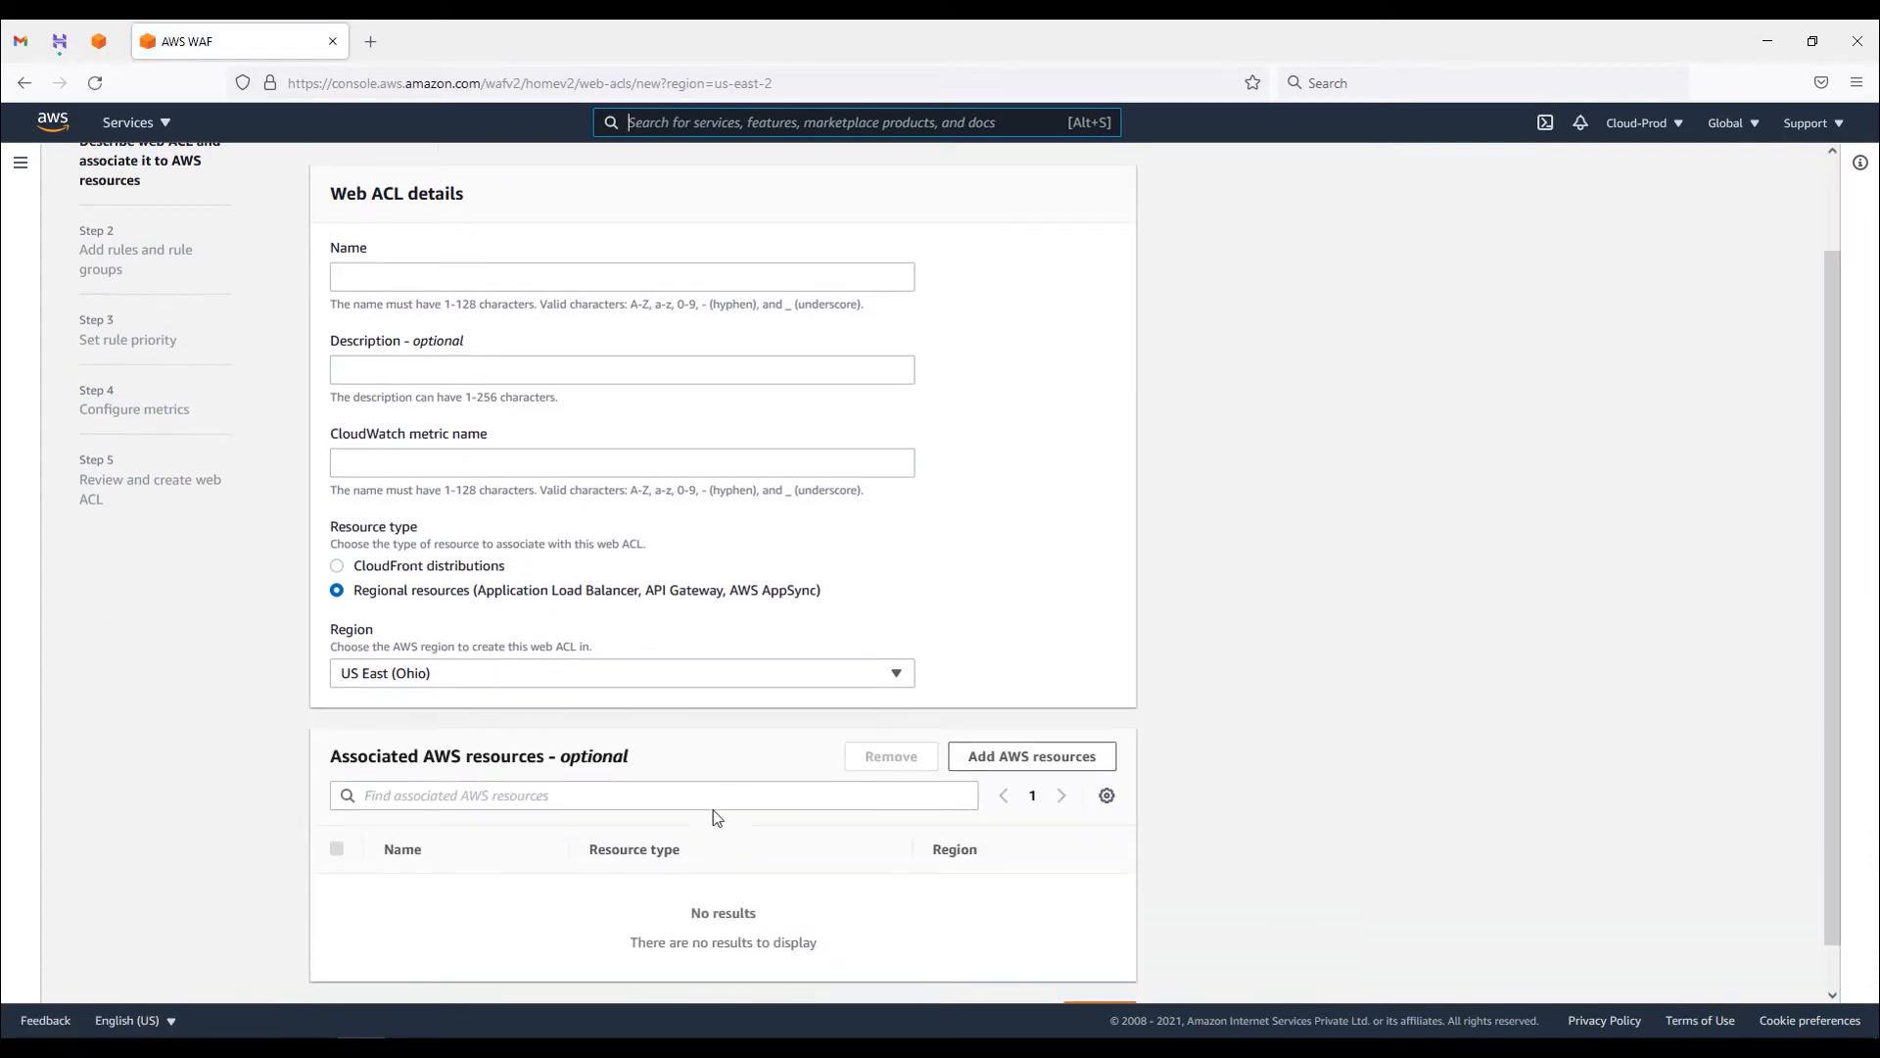
left_click(1032, 764)
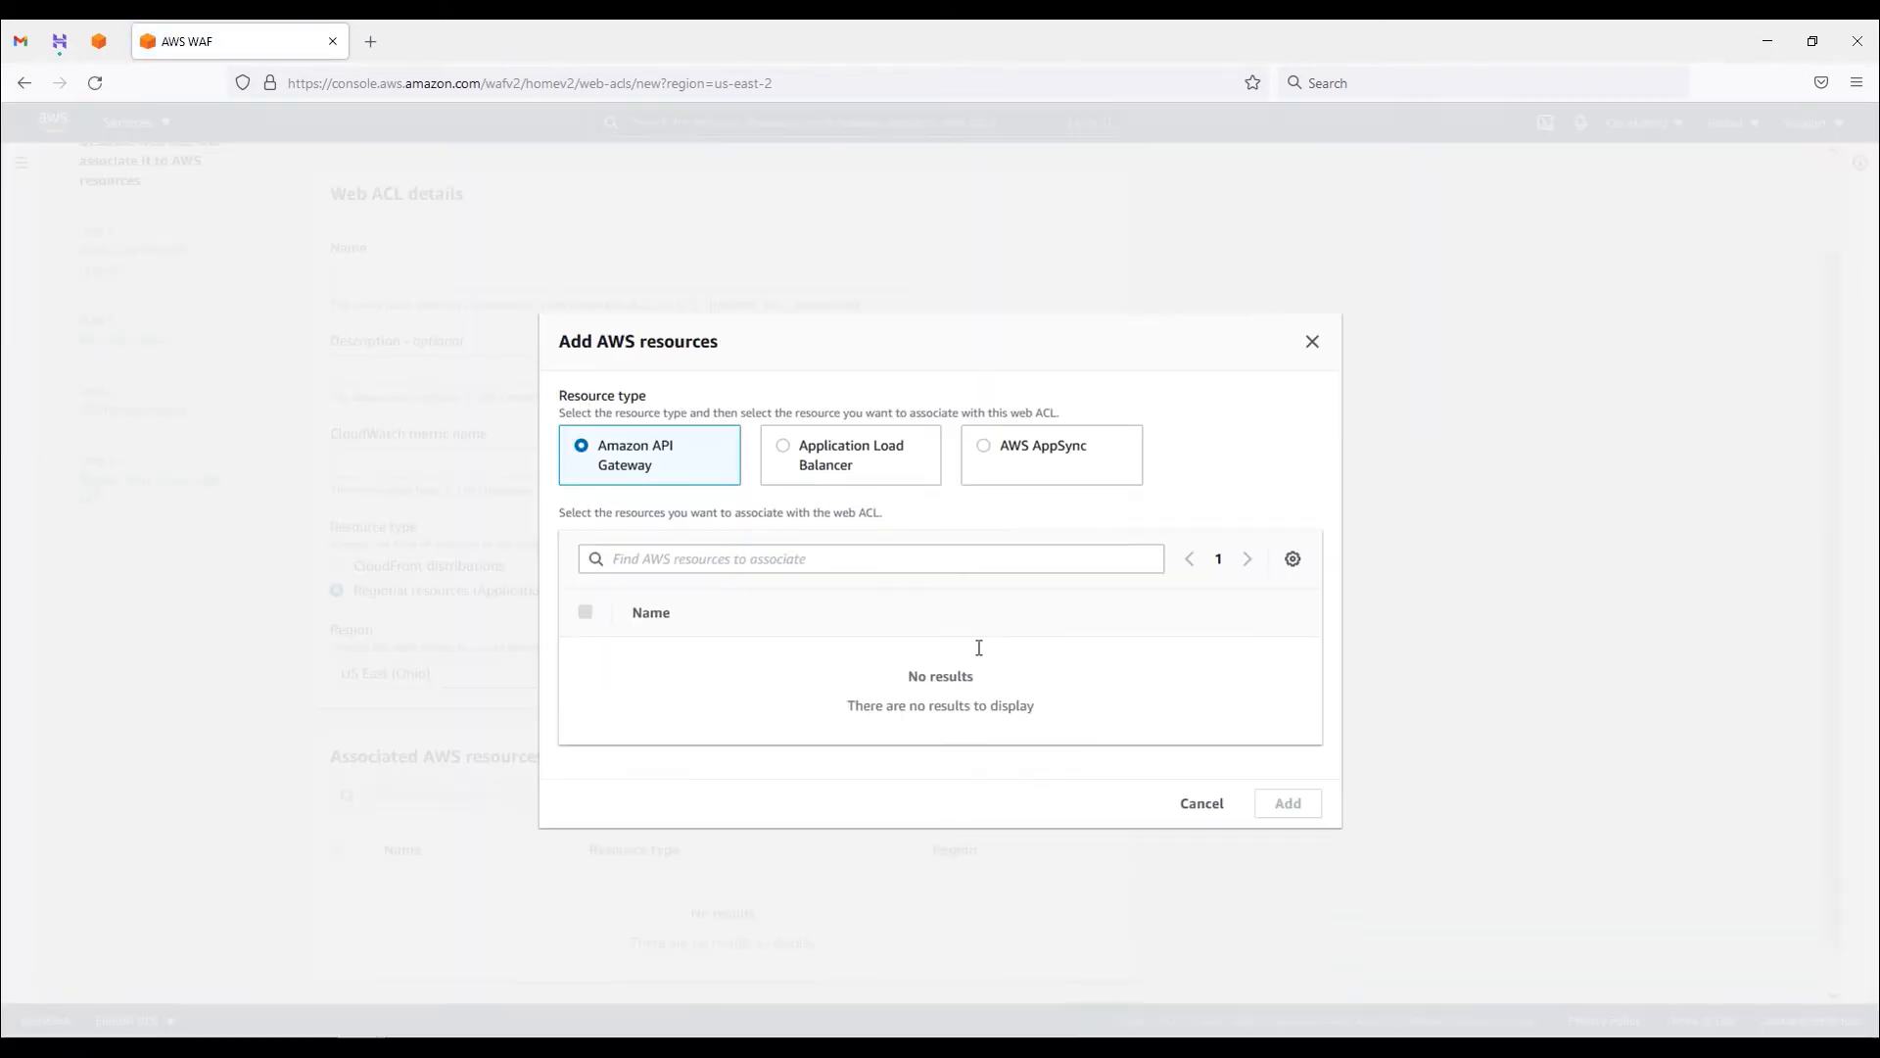
left_click(820, 455)
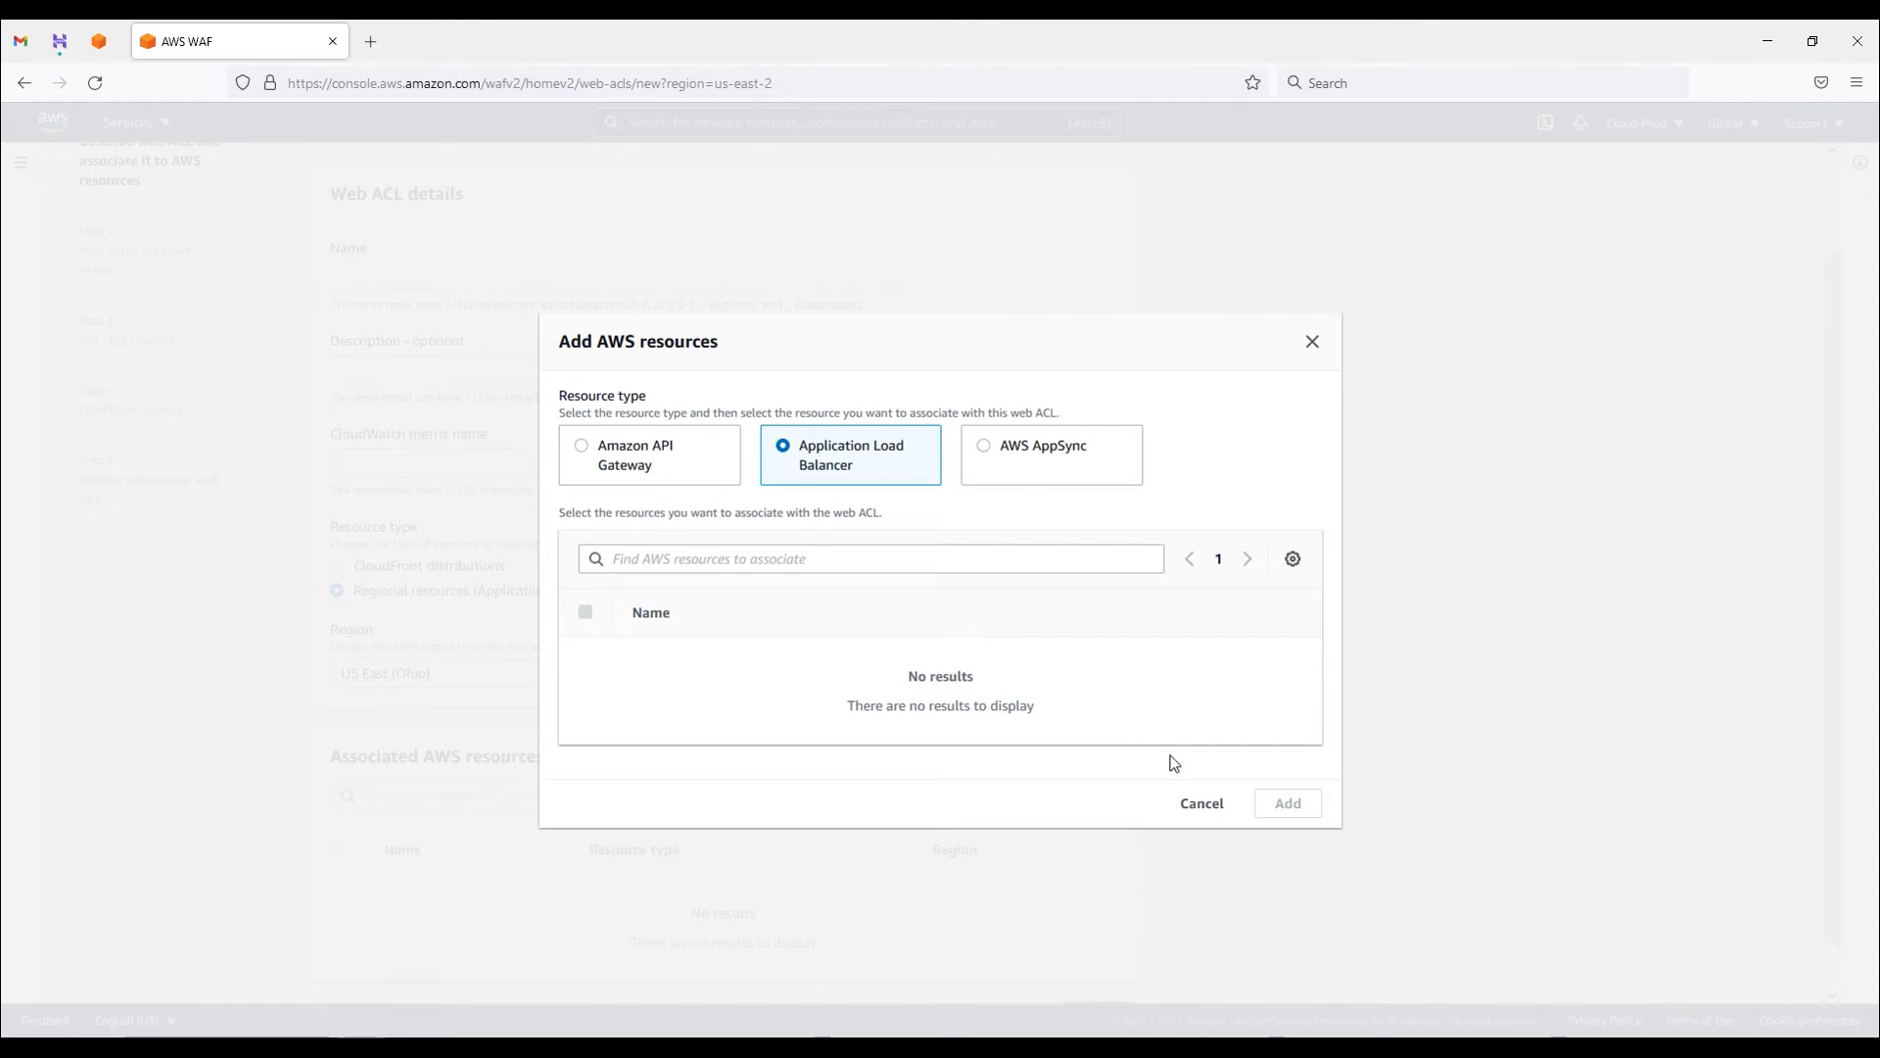
left_click(1202, 807)
scroll(607, 833, "down", 1)
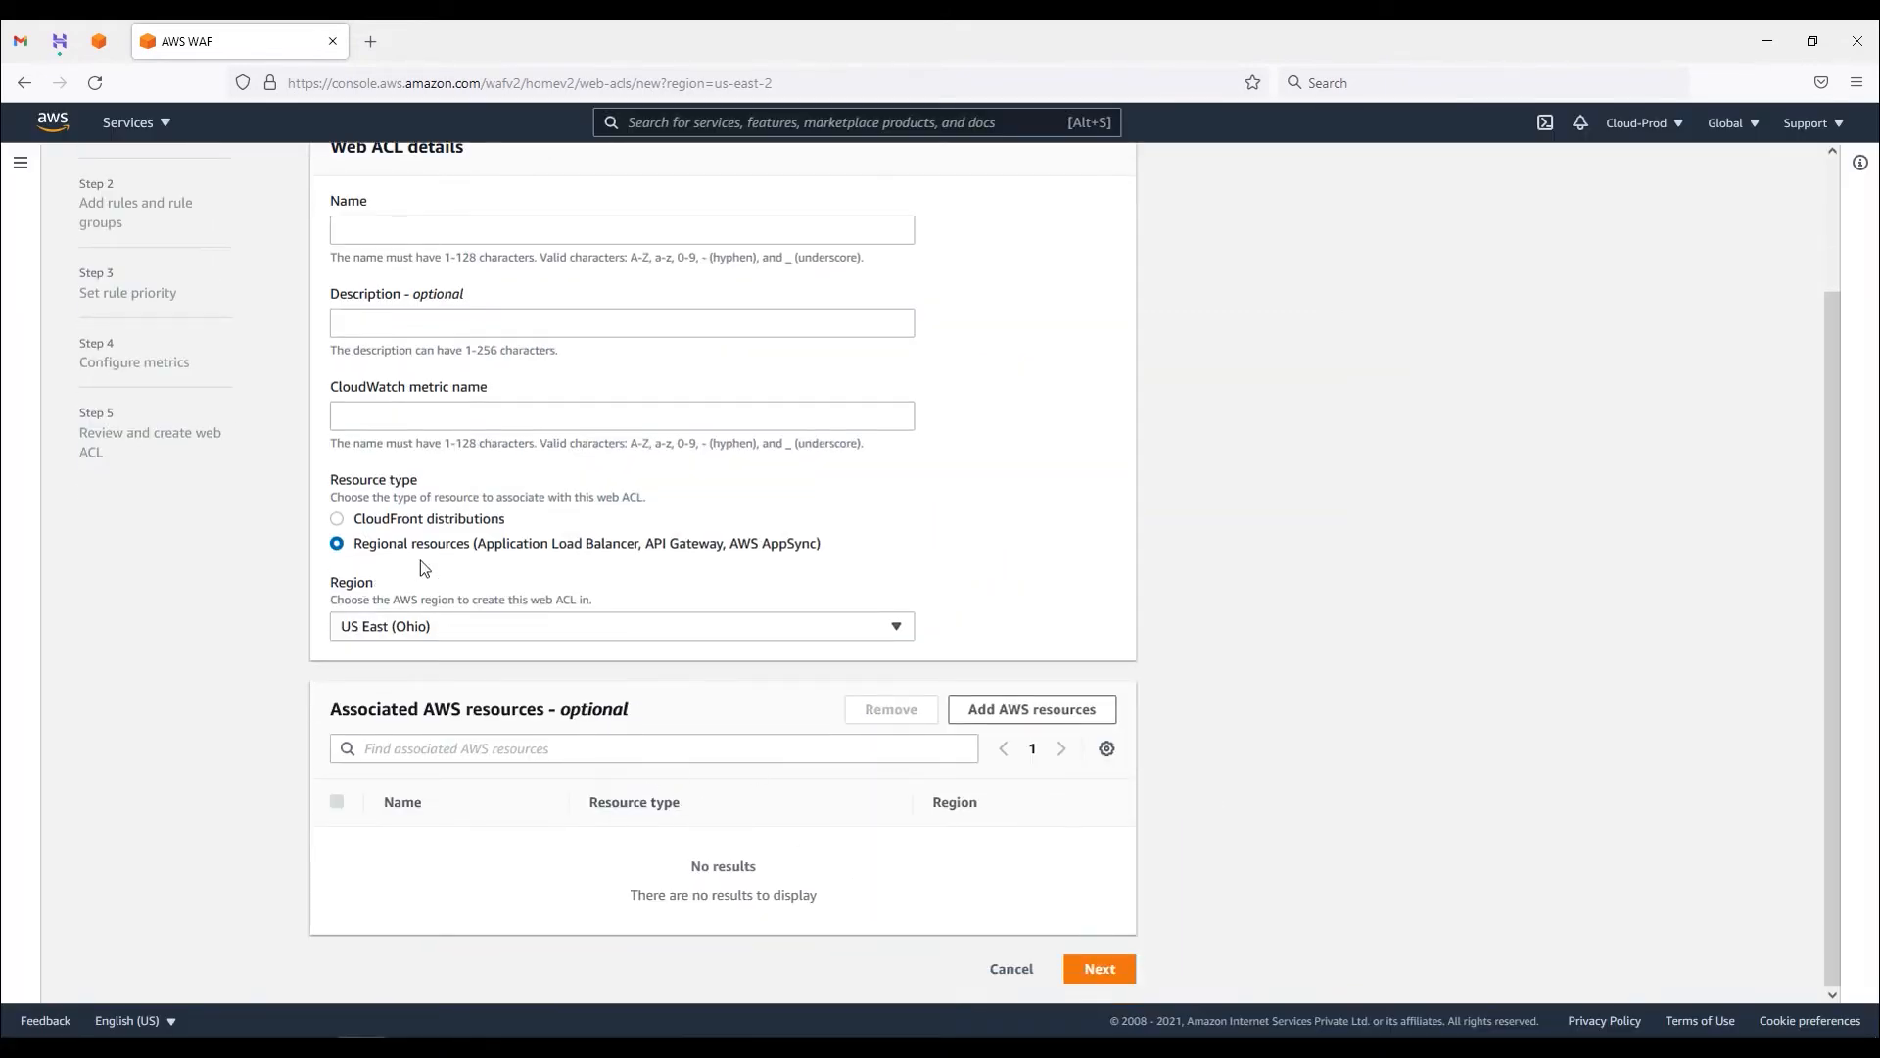
- Fill in demo-waf as the web ACL's name, description and CloudWatch metric name, and continue to the rules step
left_click(1099, 970)
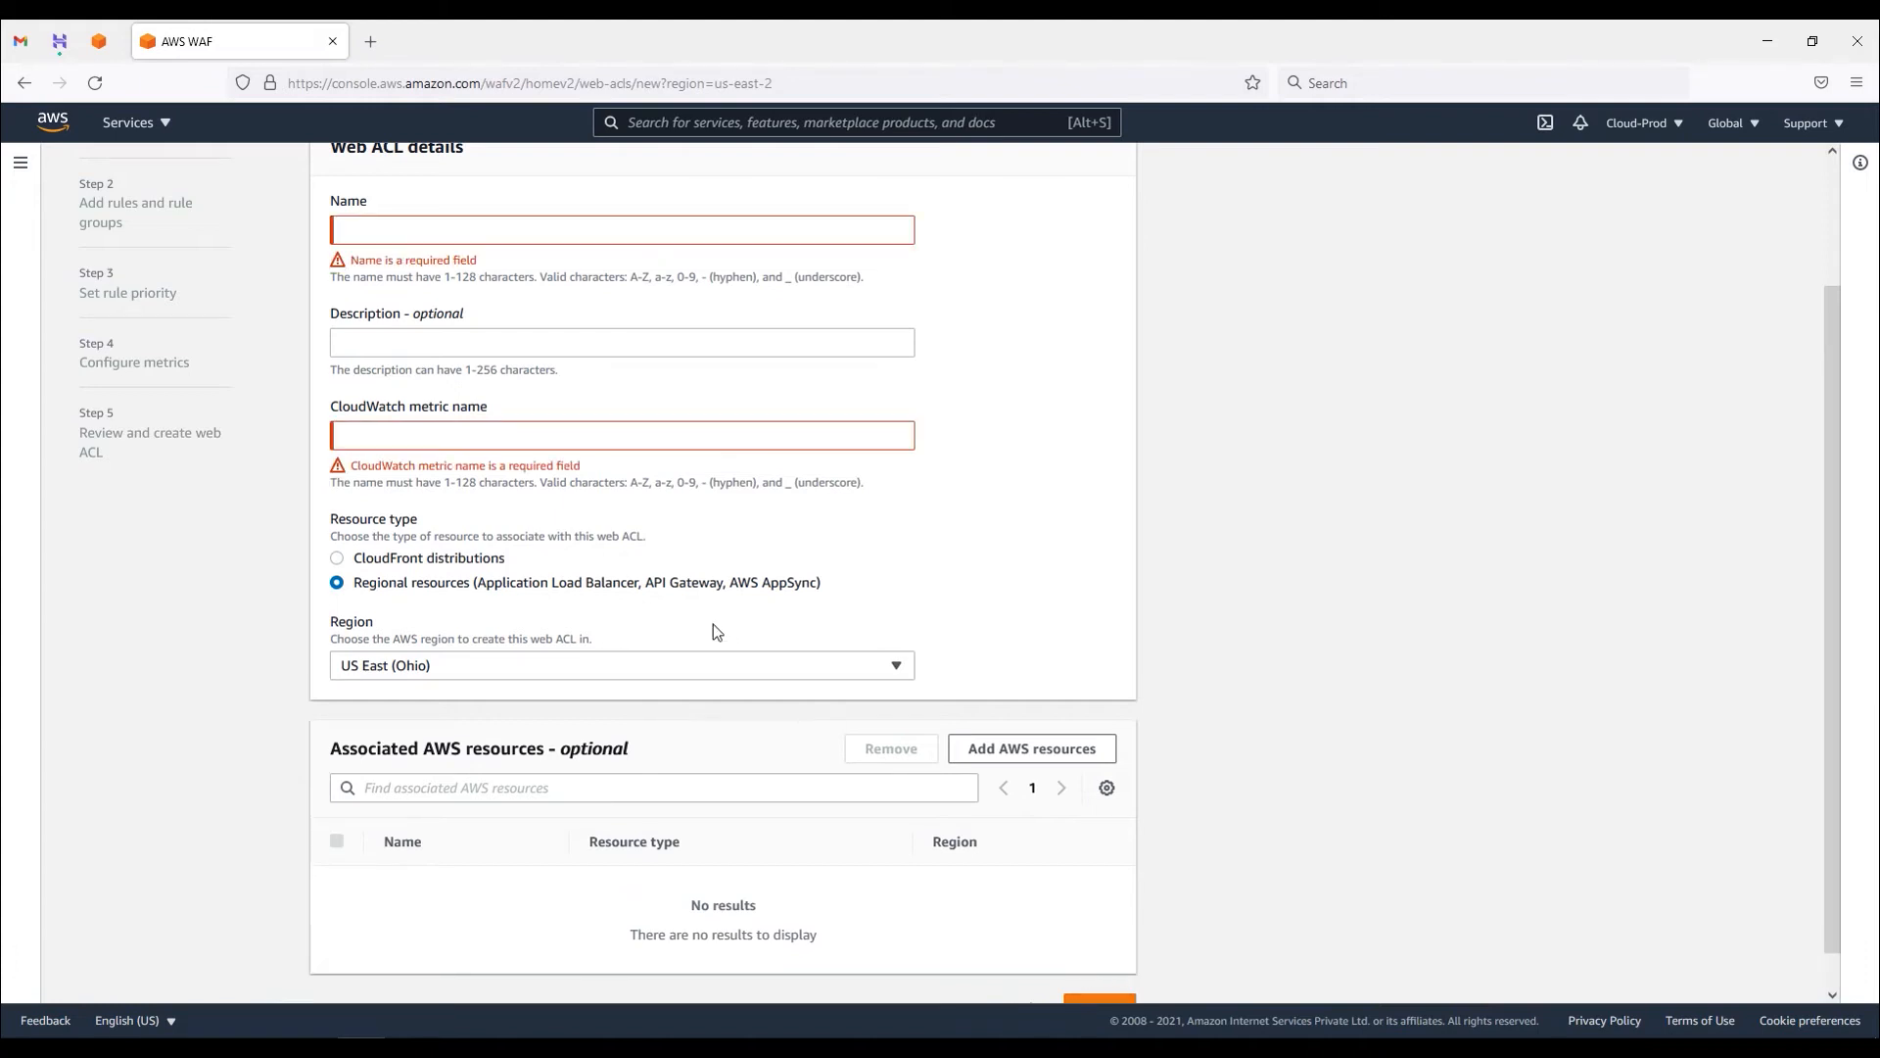
scroll(719, 643, "up", 1)
scroll(722, 649, "up", 2)
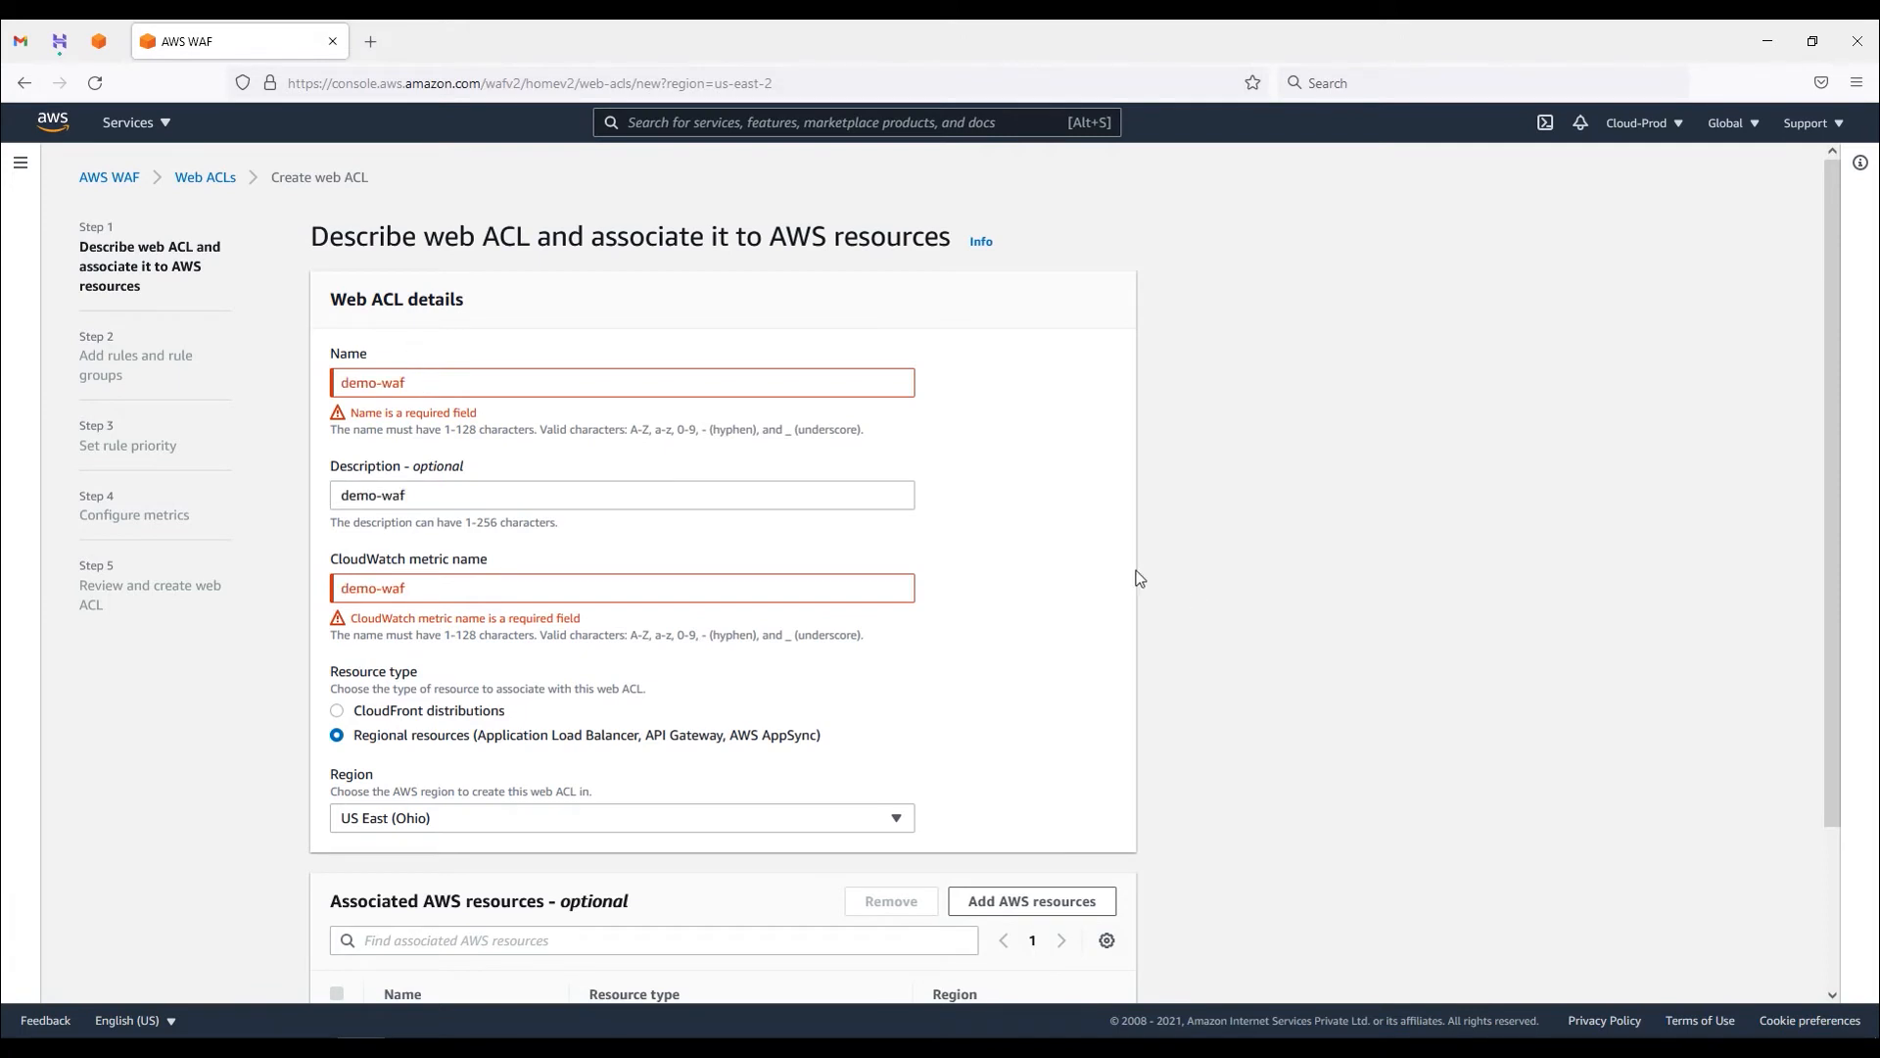
left_click(1135, 569)
scroll(968, 591, "down", 3)
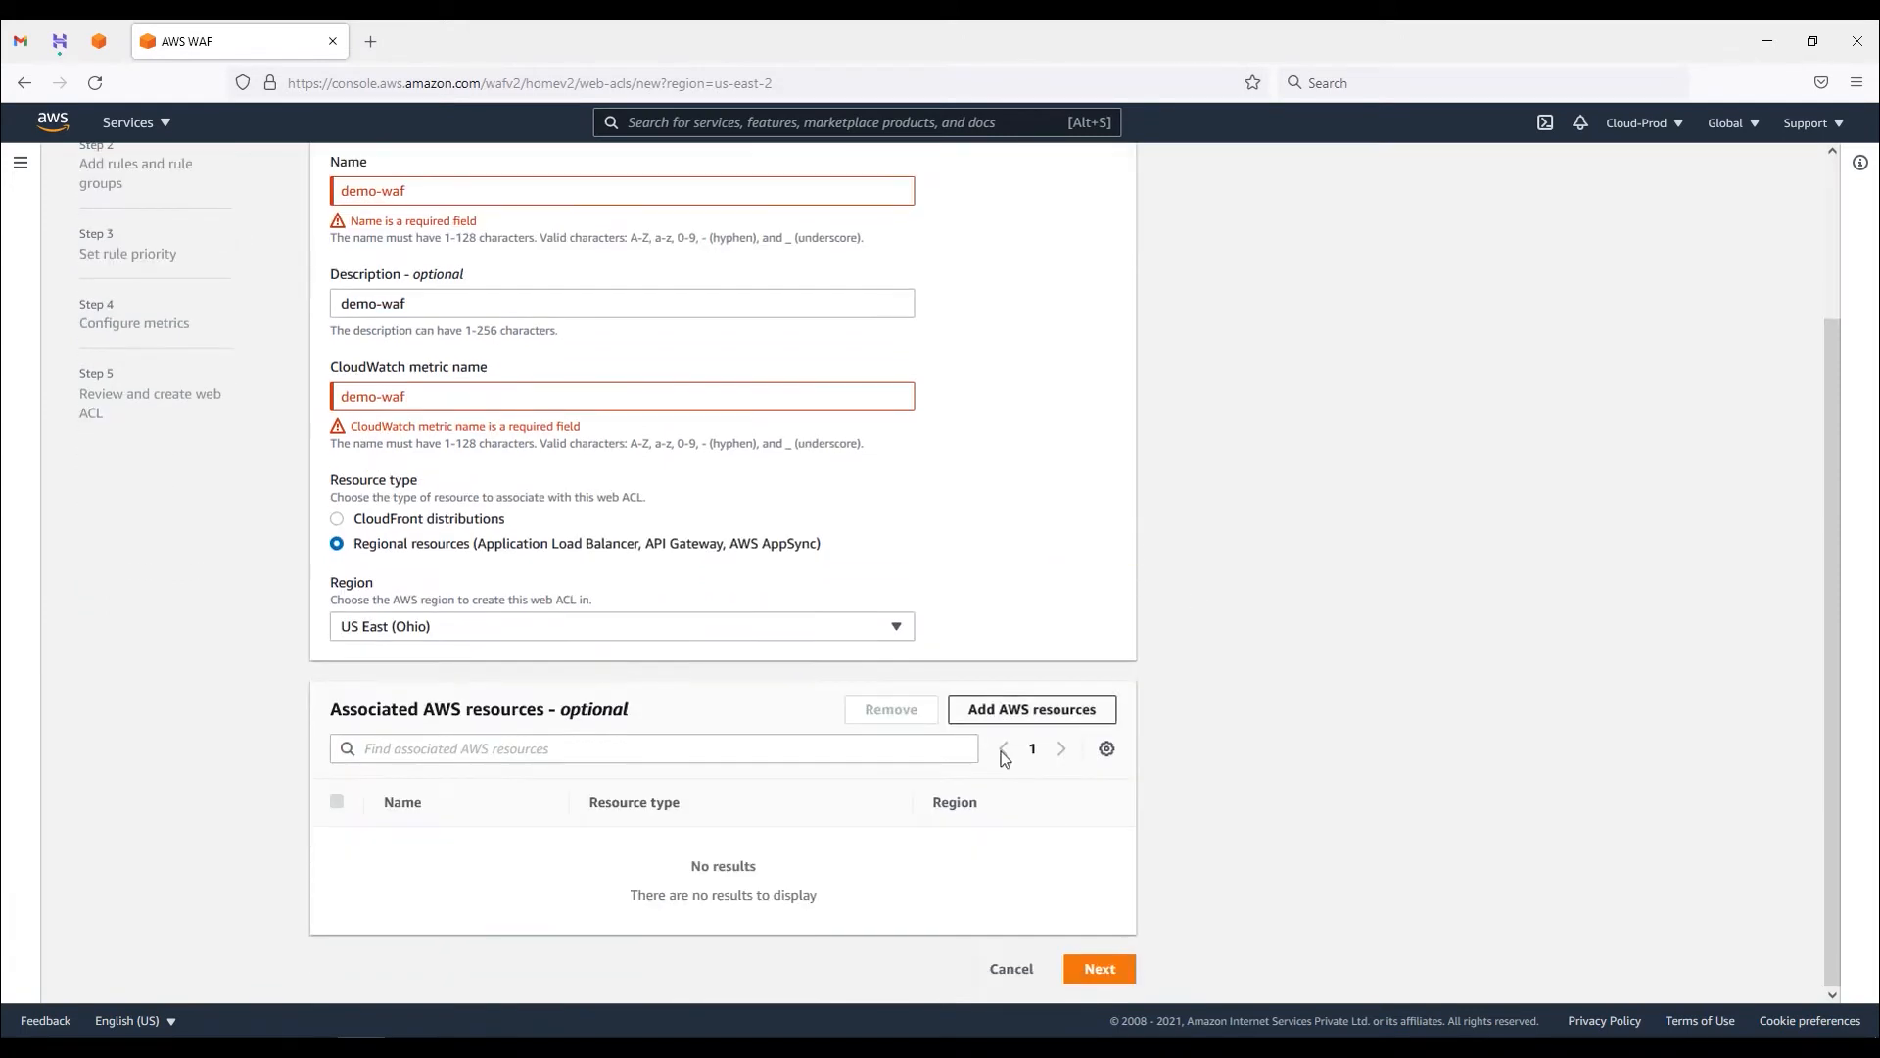
left_click(1095, 970)
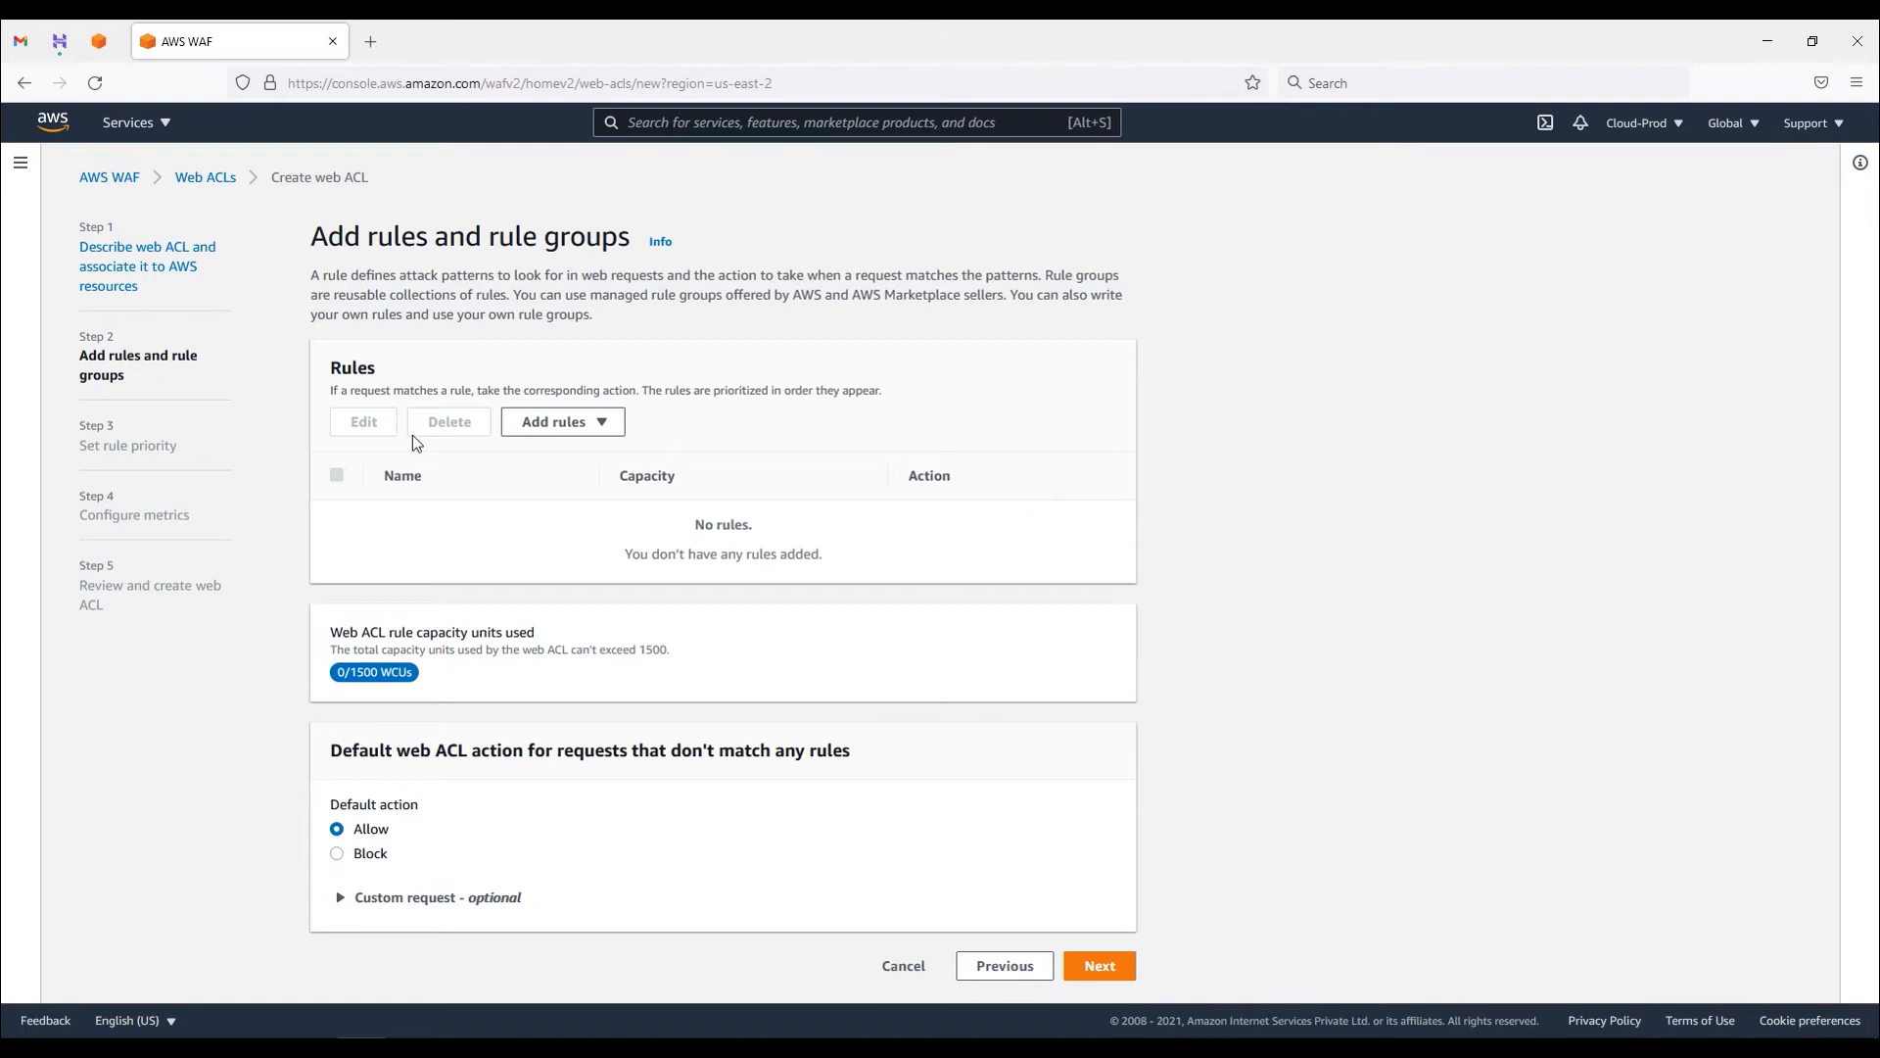
- Examine the choices for adding rules and rule groups and the web ACL rule capacity limit
left_click_drag(311, 237, 642, 245)
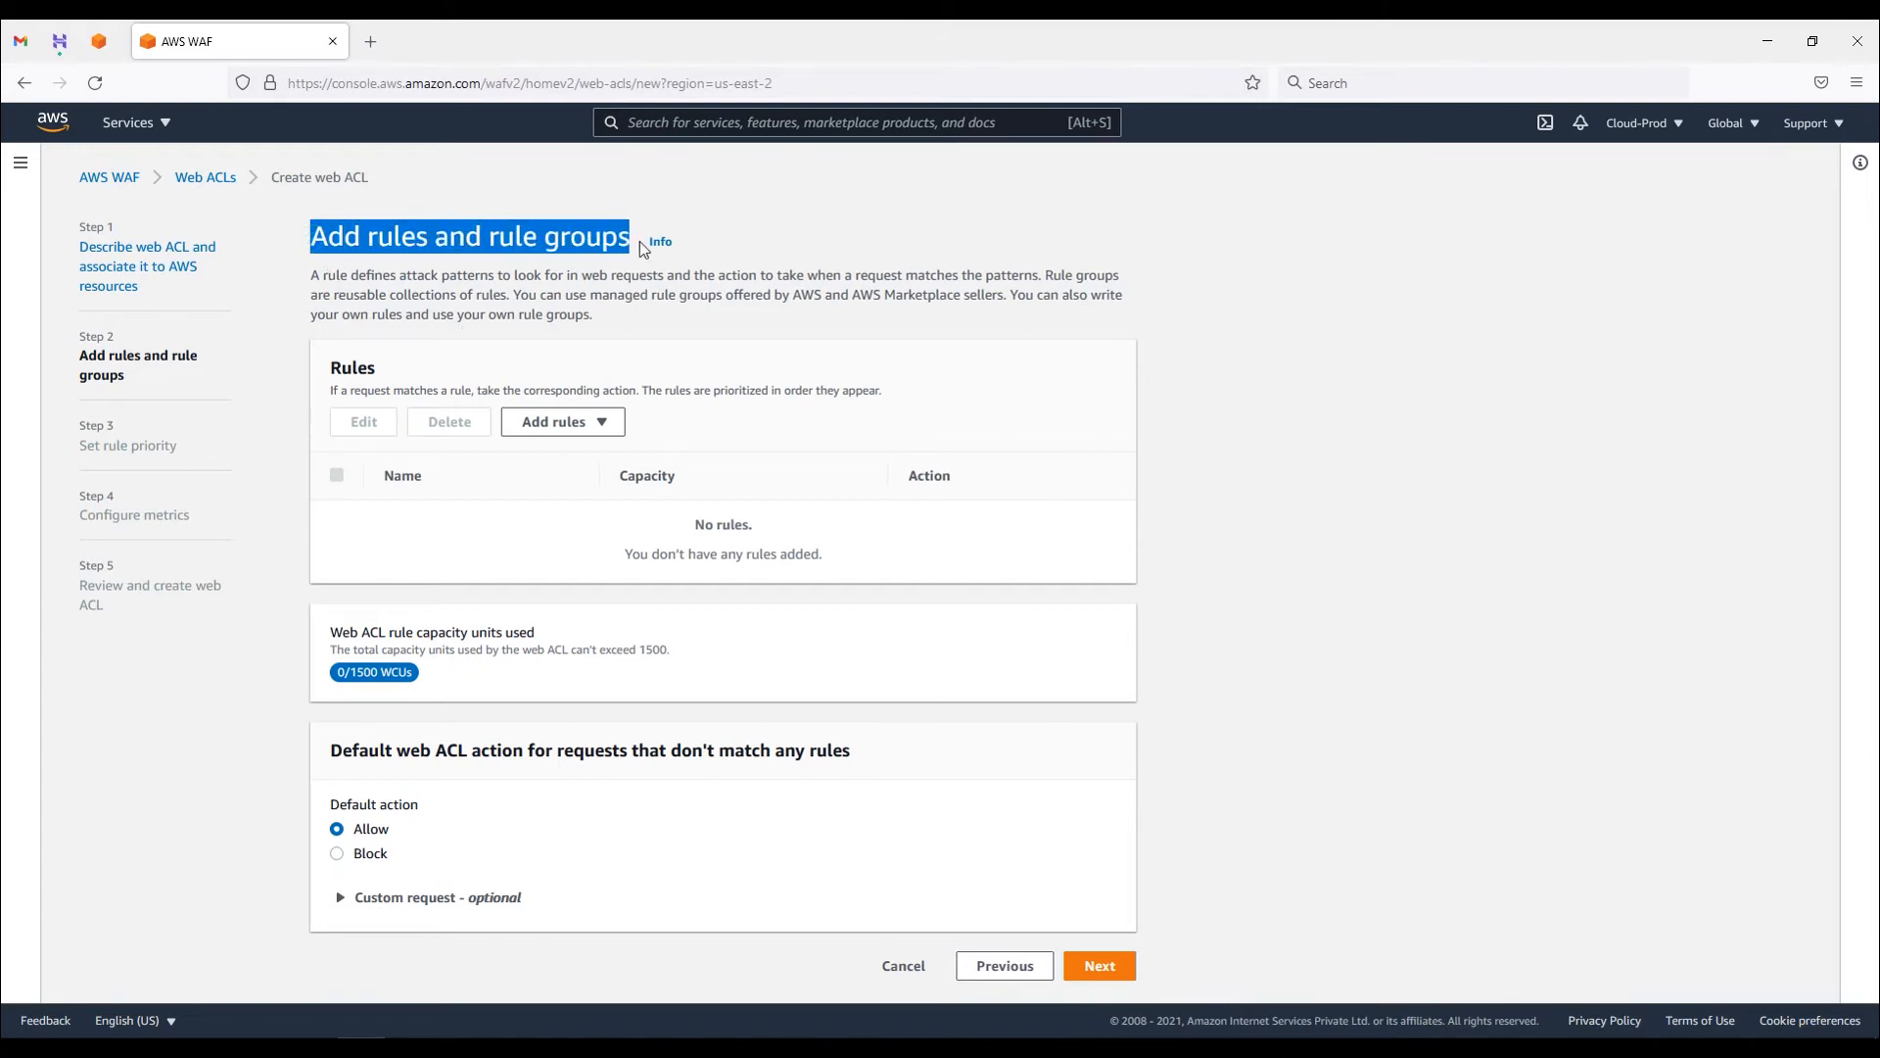
left_click(604, 431)
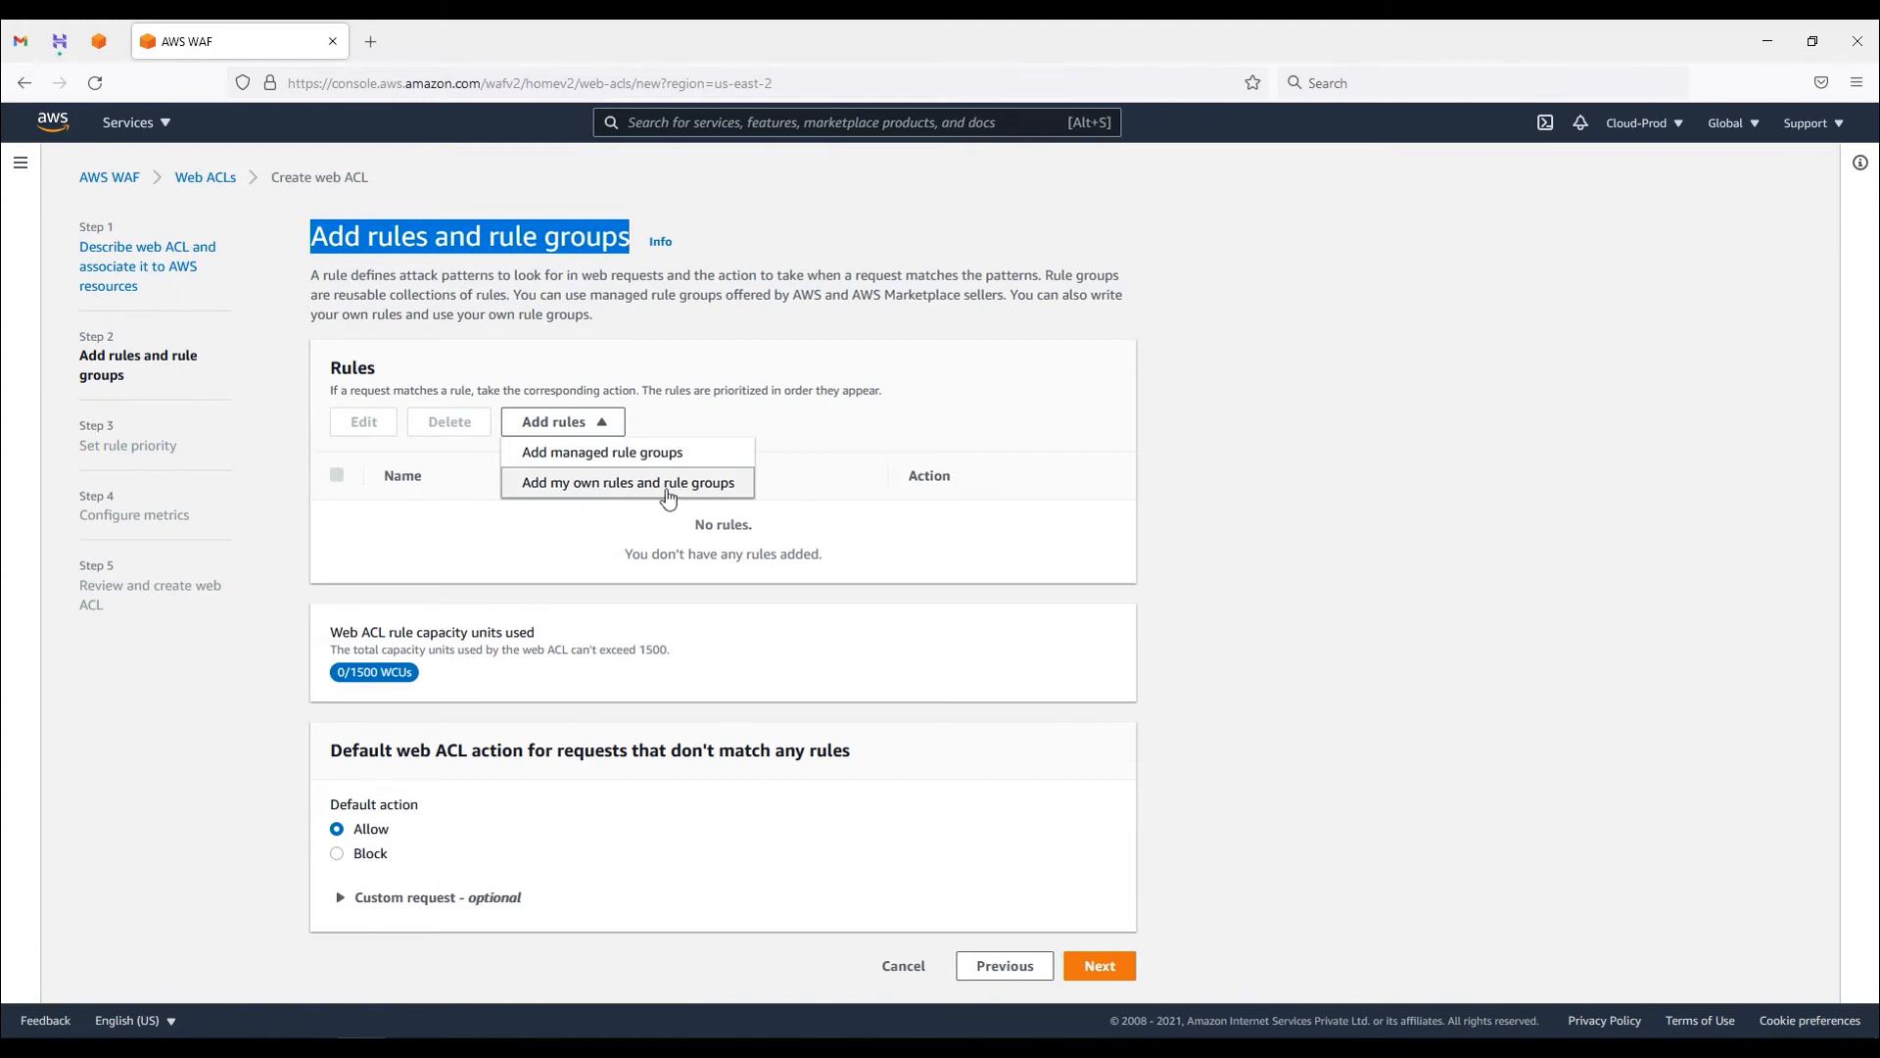
left_click(581, 535)
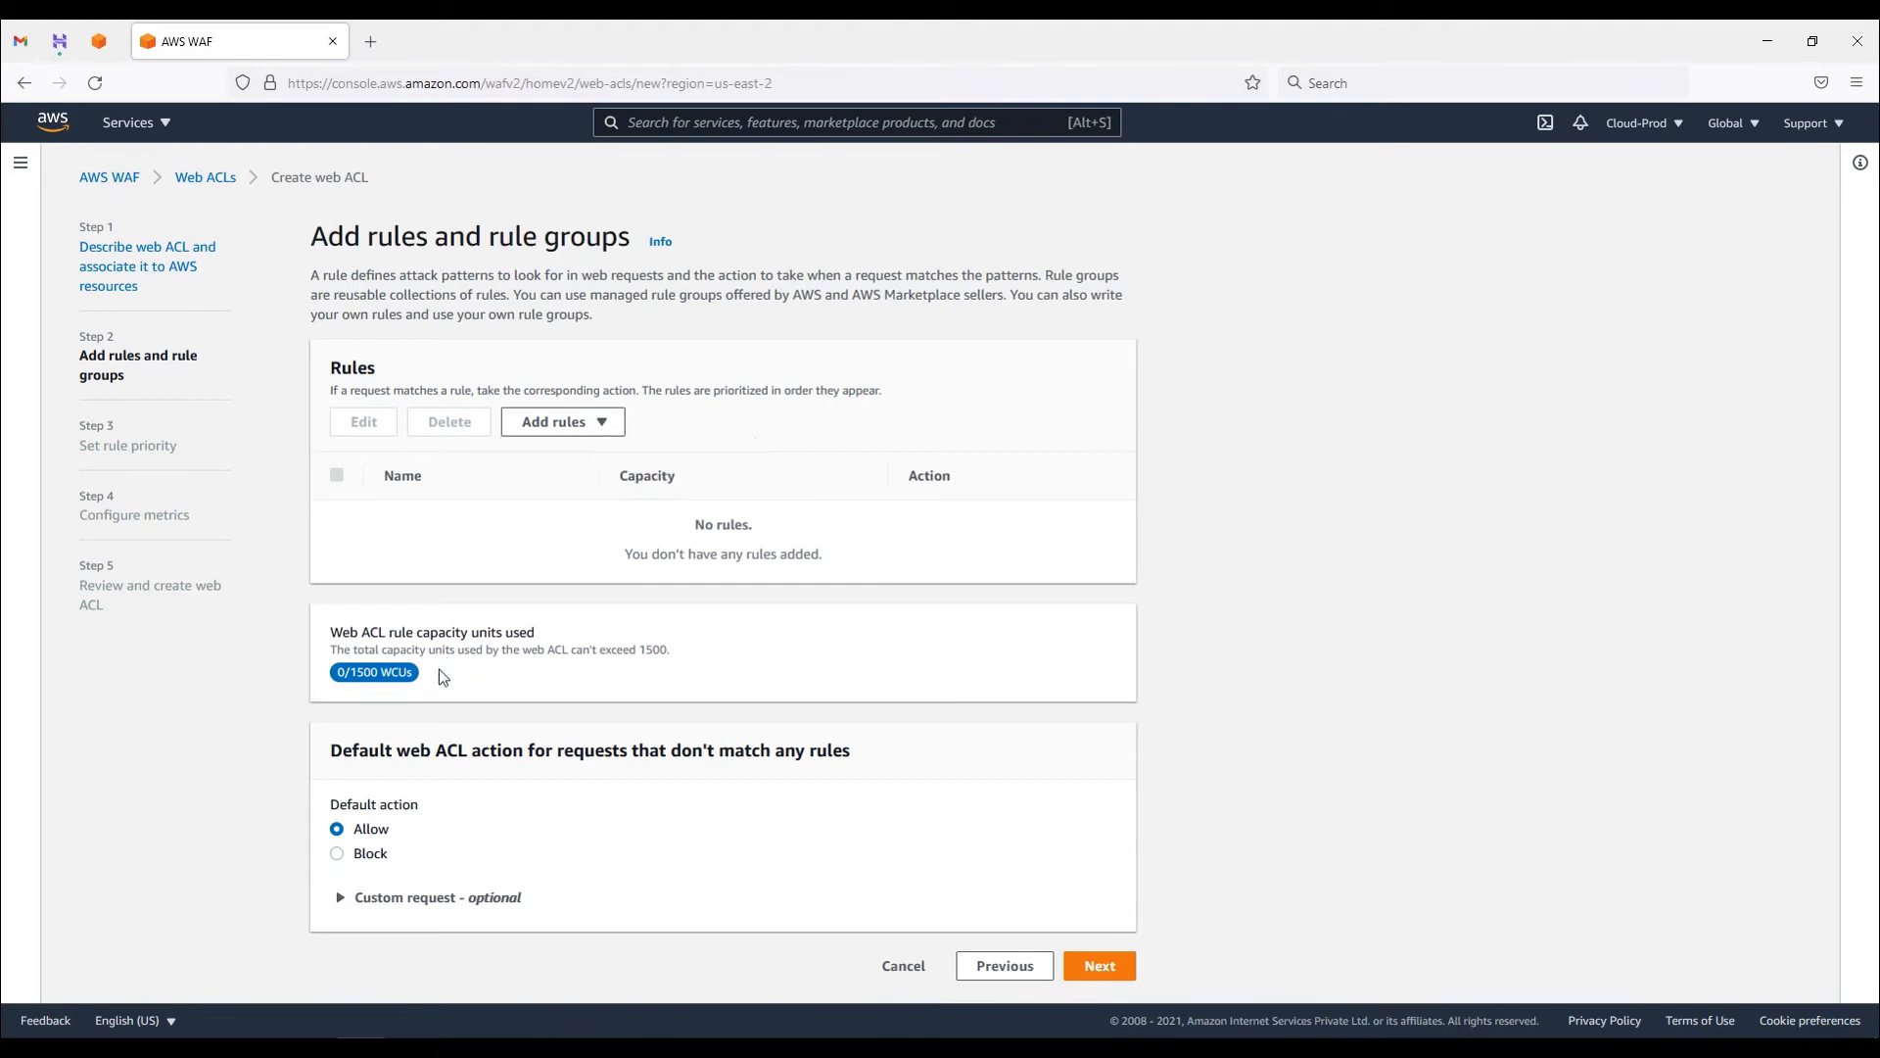
left_click_drag(331, 632, 542, 632)
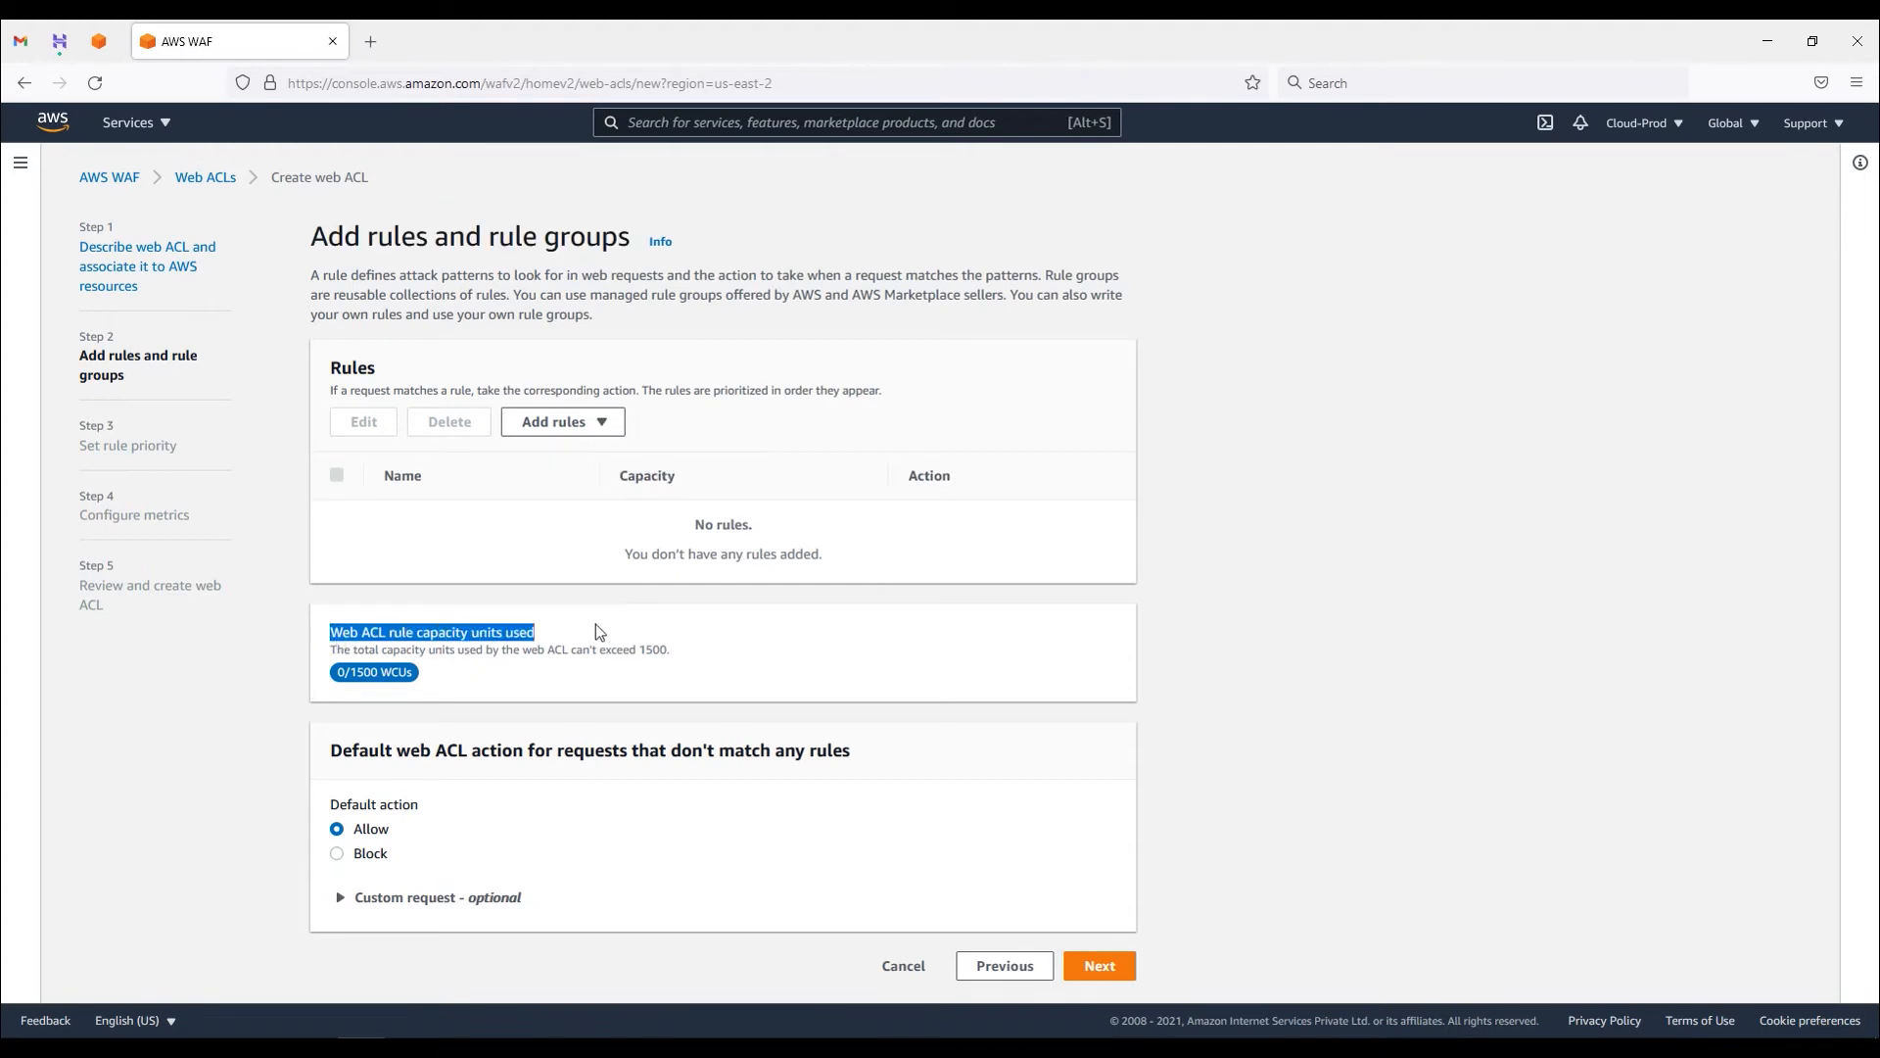
left_click_drag(324, 659, 476, 656)
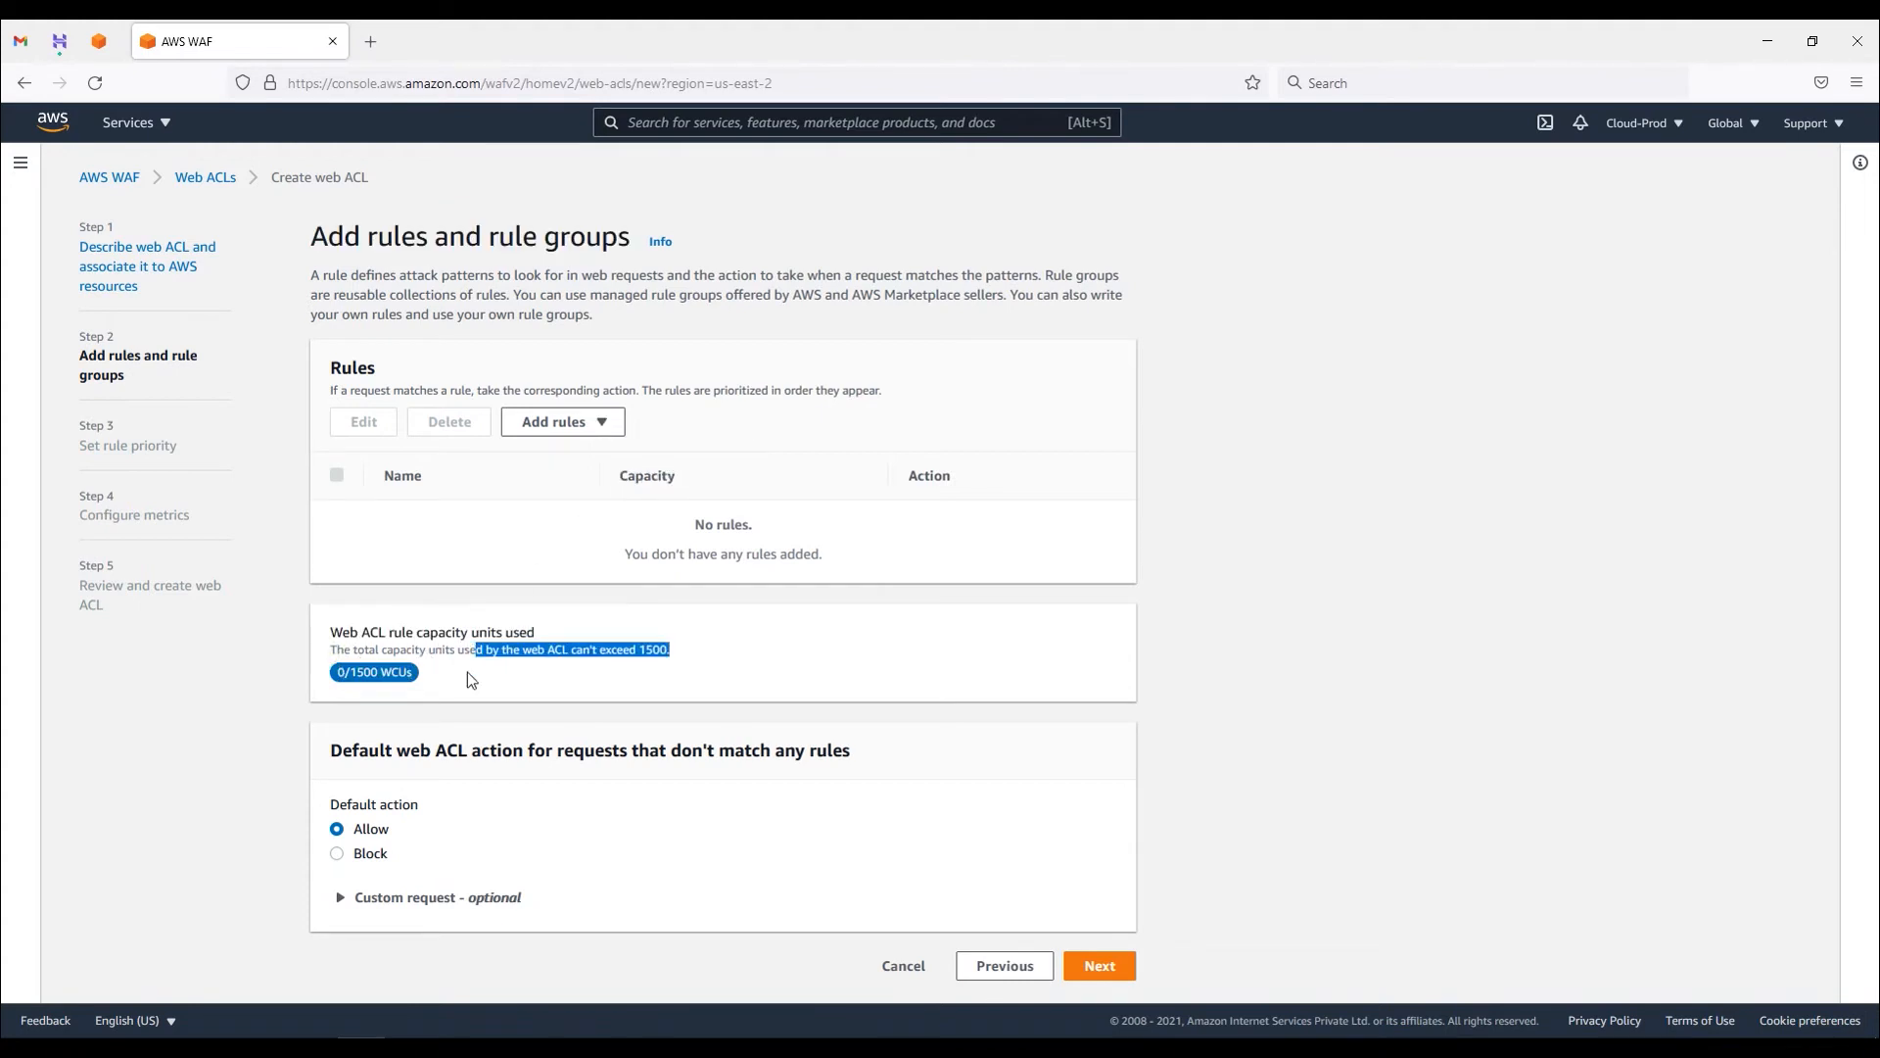
left_click(339, 671)
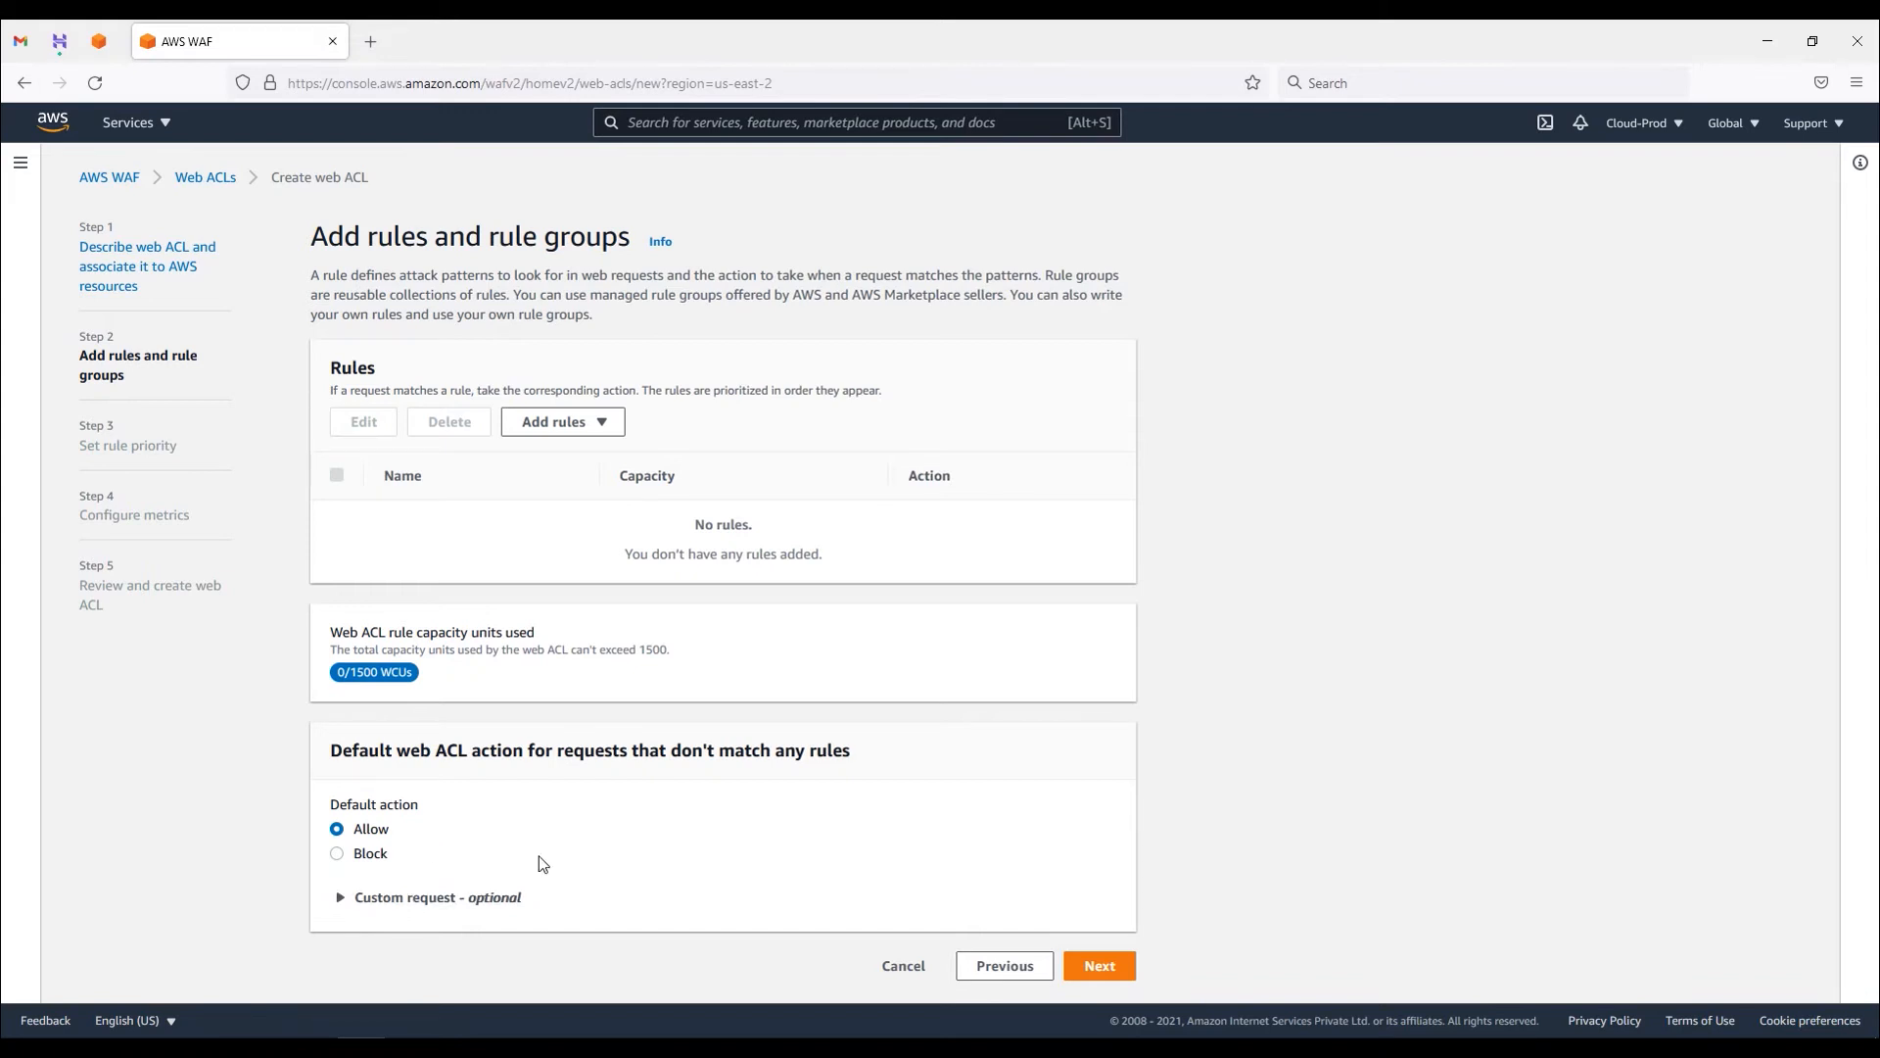
- Inspect the optional custom request settings of the Allow default action and continue to rule priority without adding rules
left_click(368, 899)
scroll(402, 903, "down", 2)
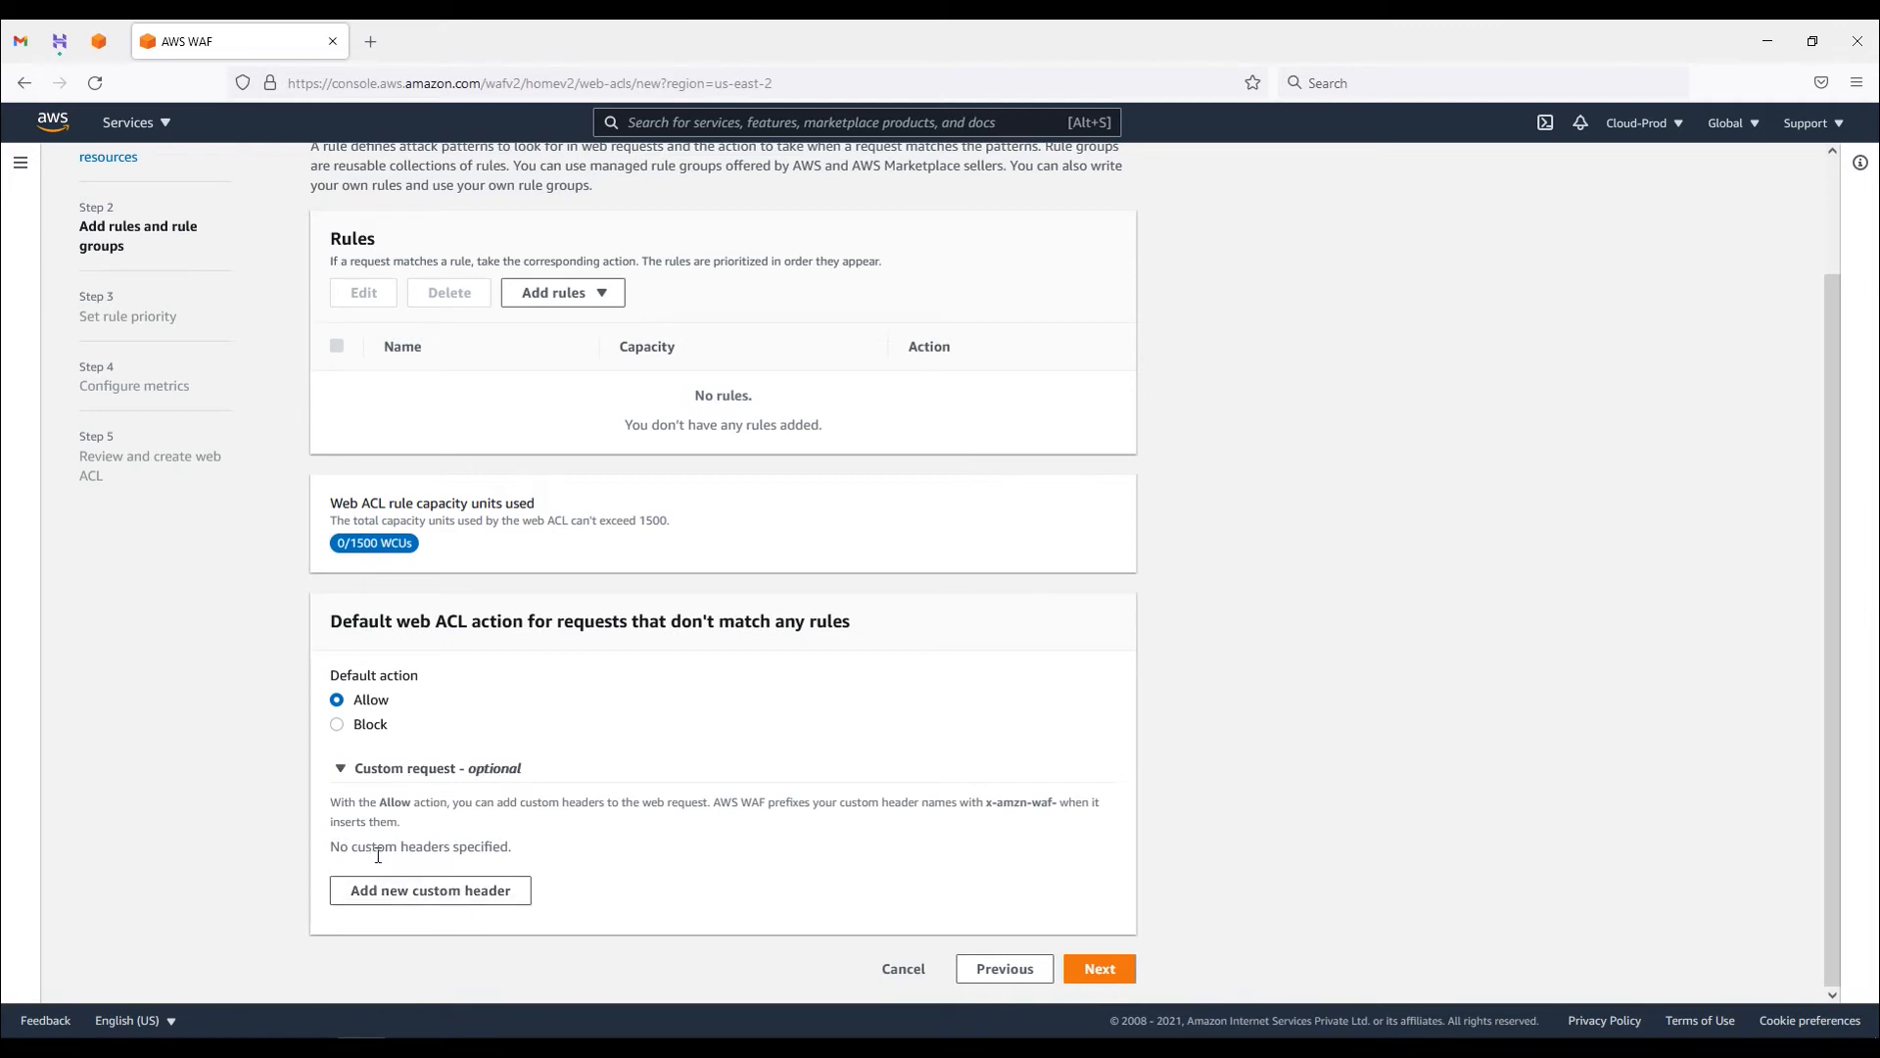
left_click_drag(408, 848, 487, 848)
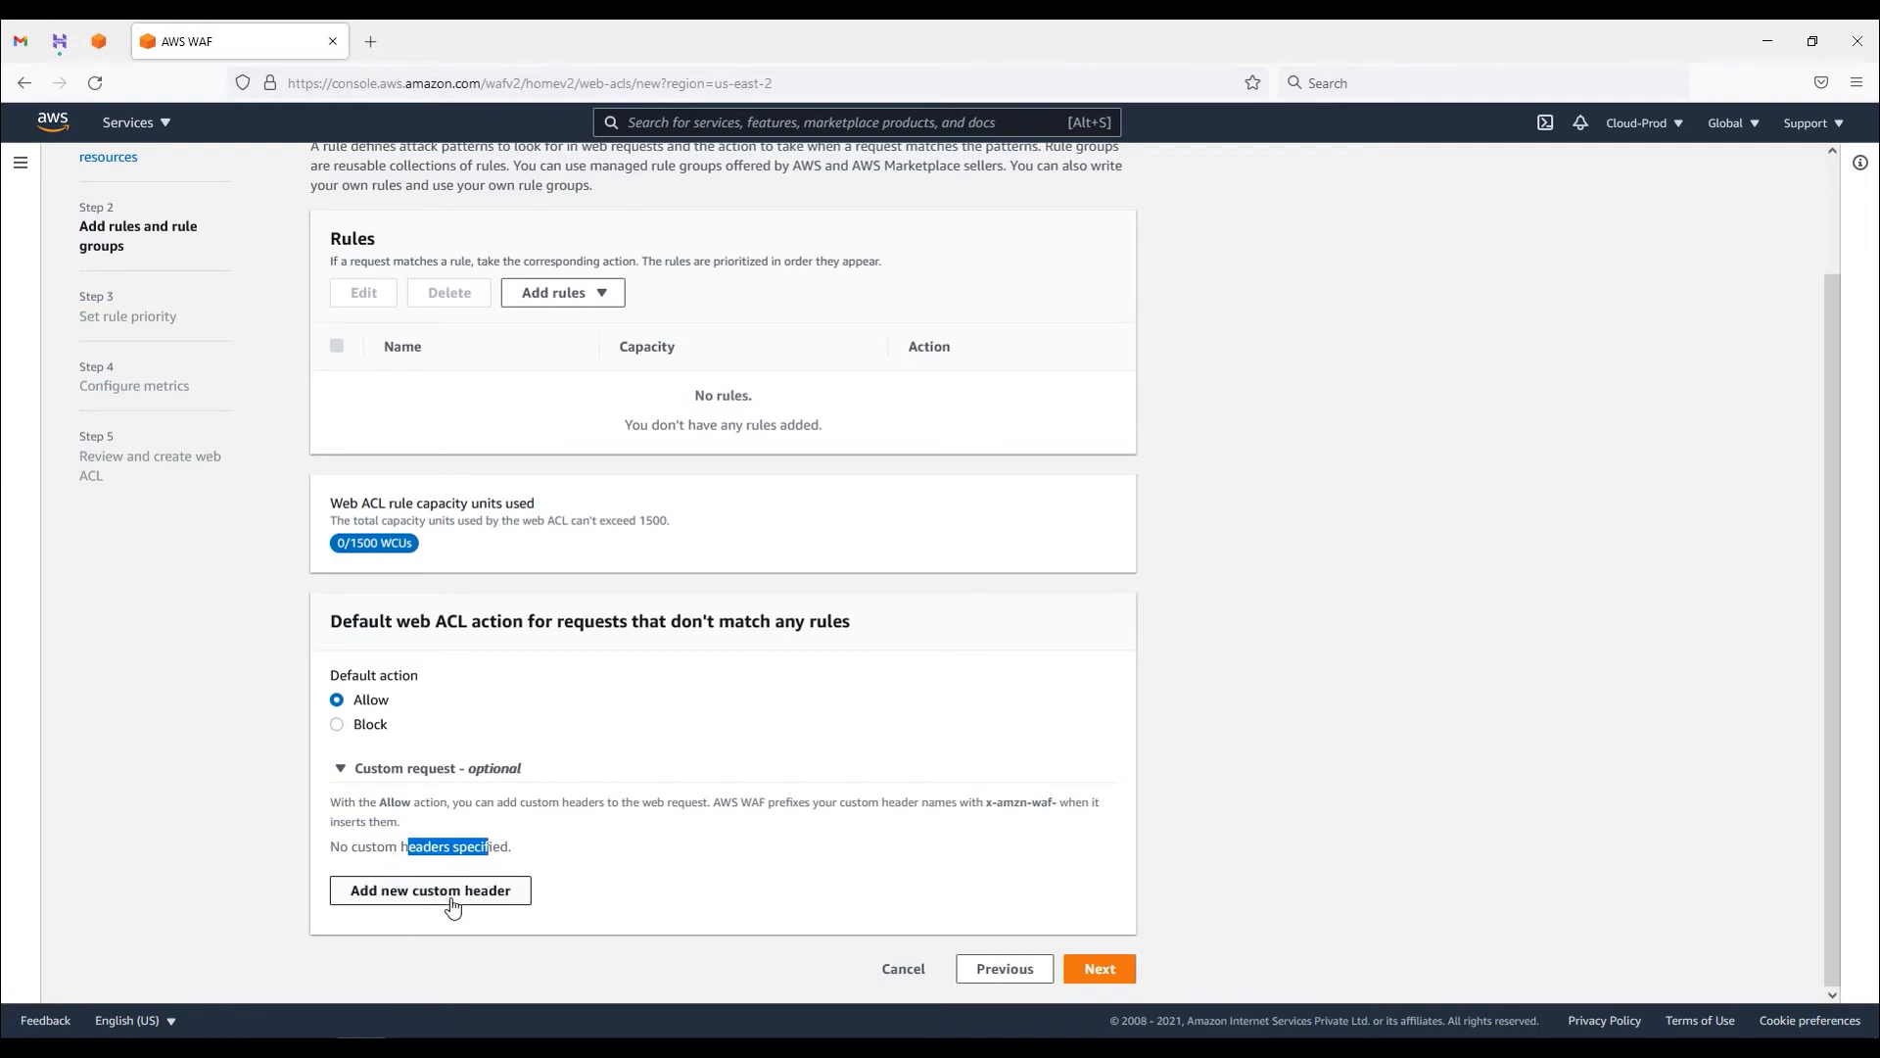
left_click(342, 770)
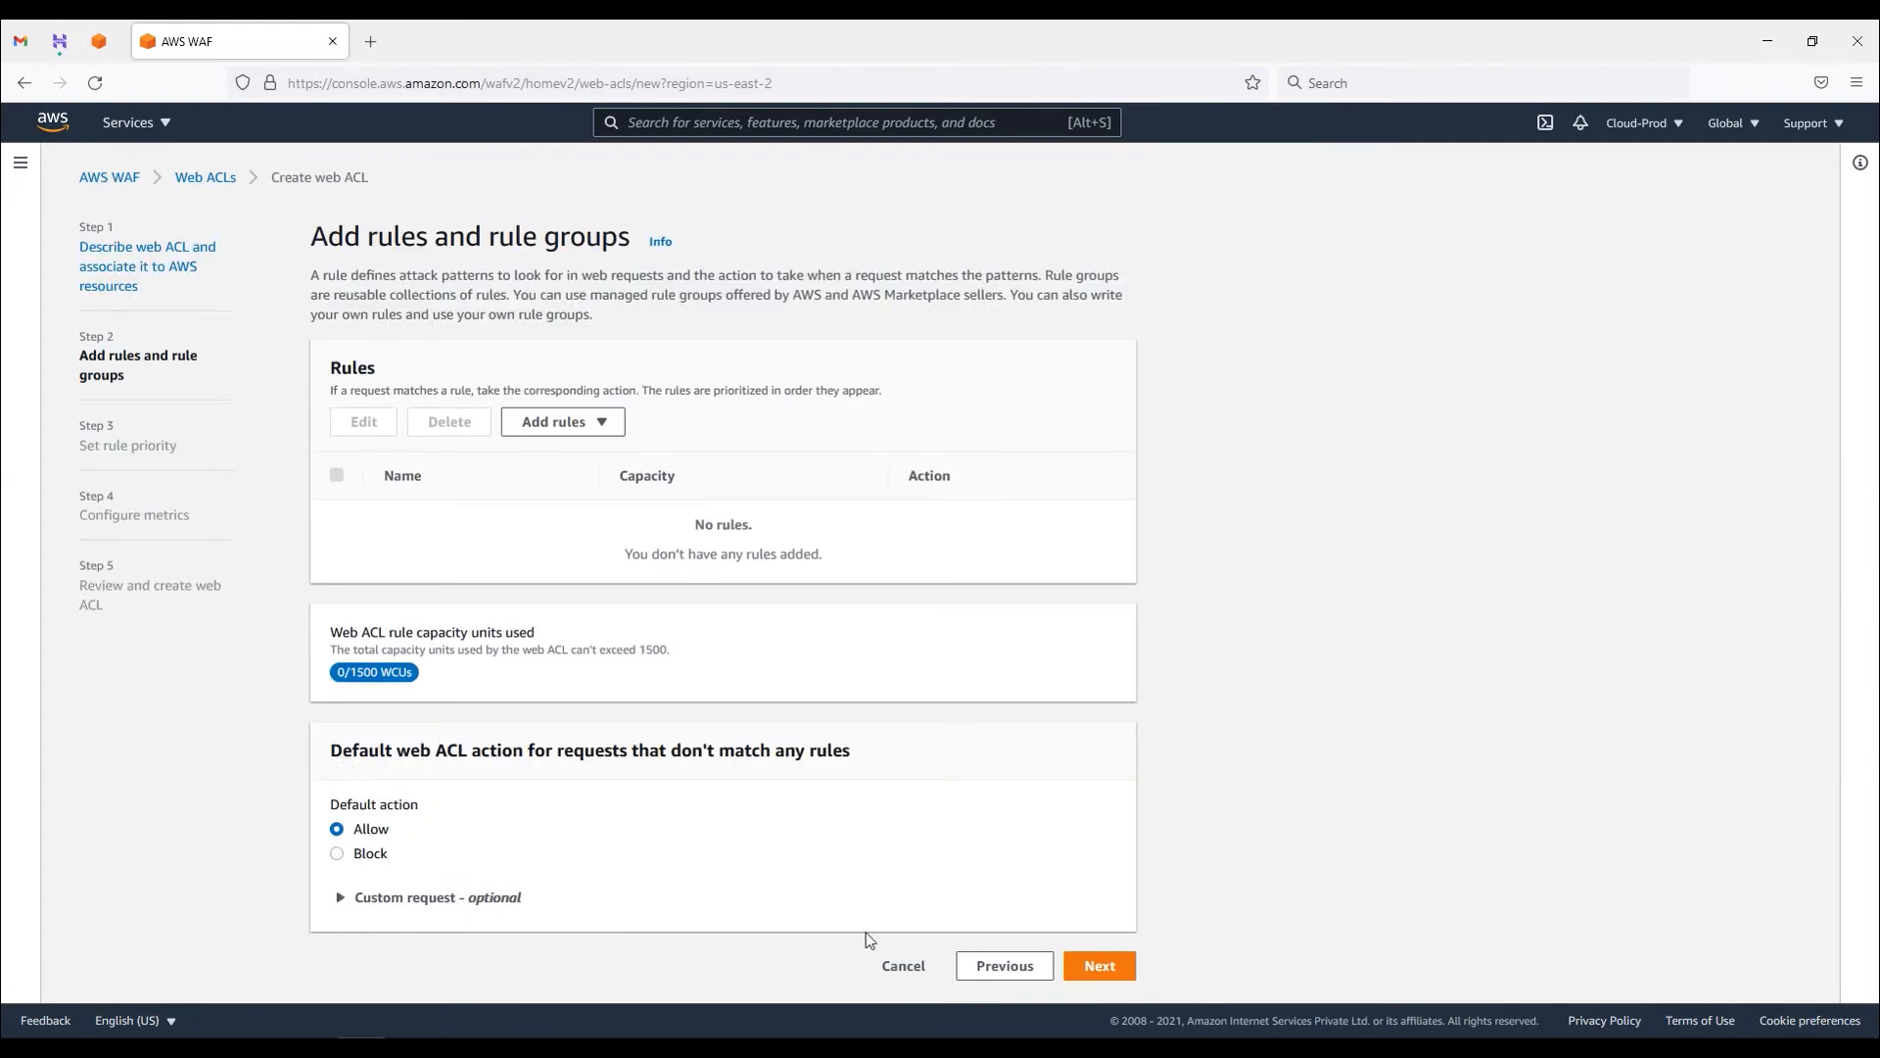
left_click(1099, 967)
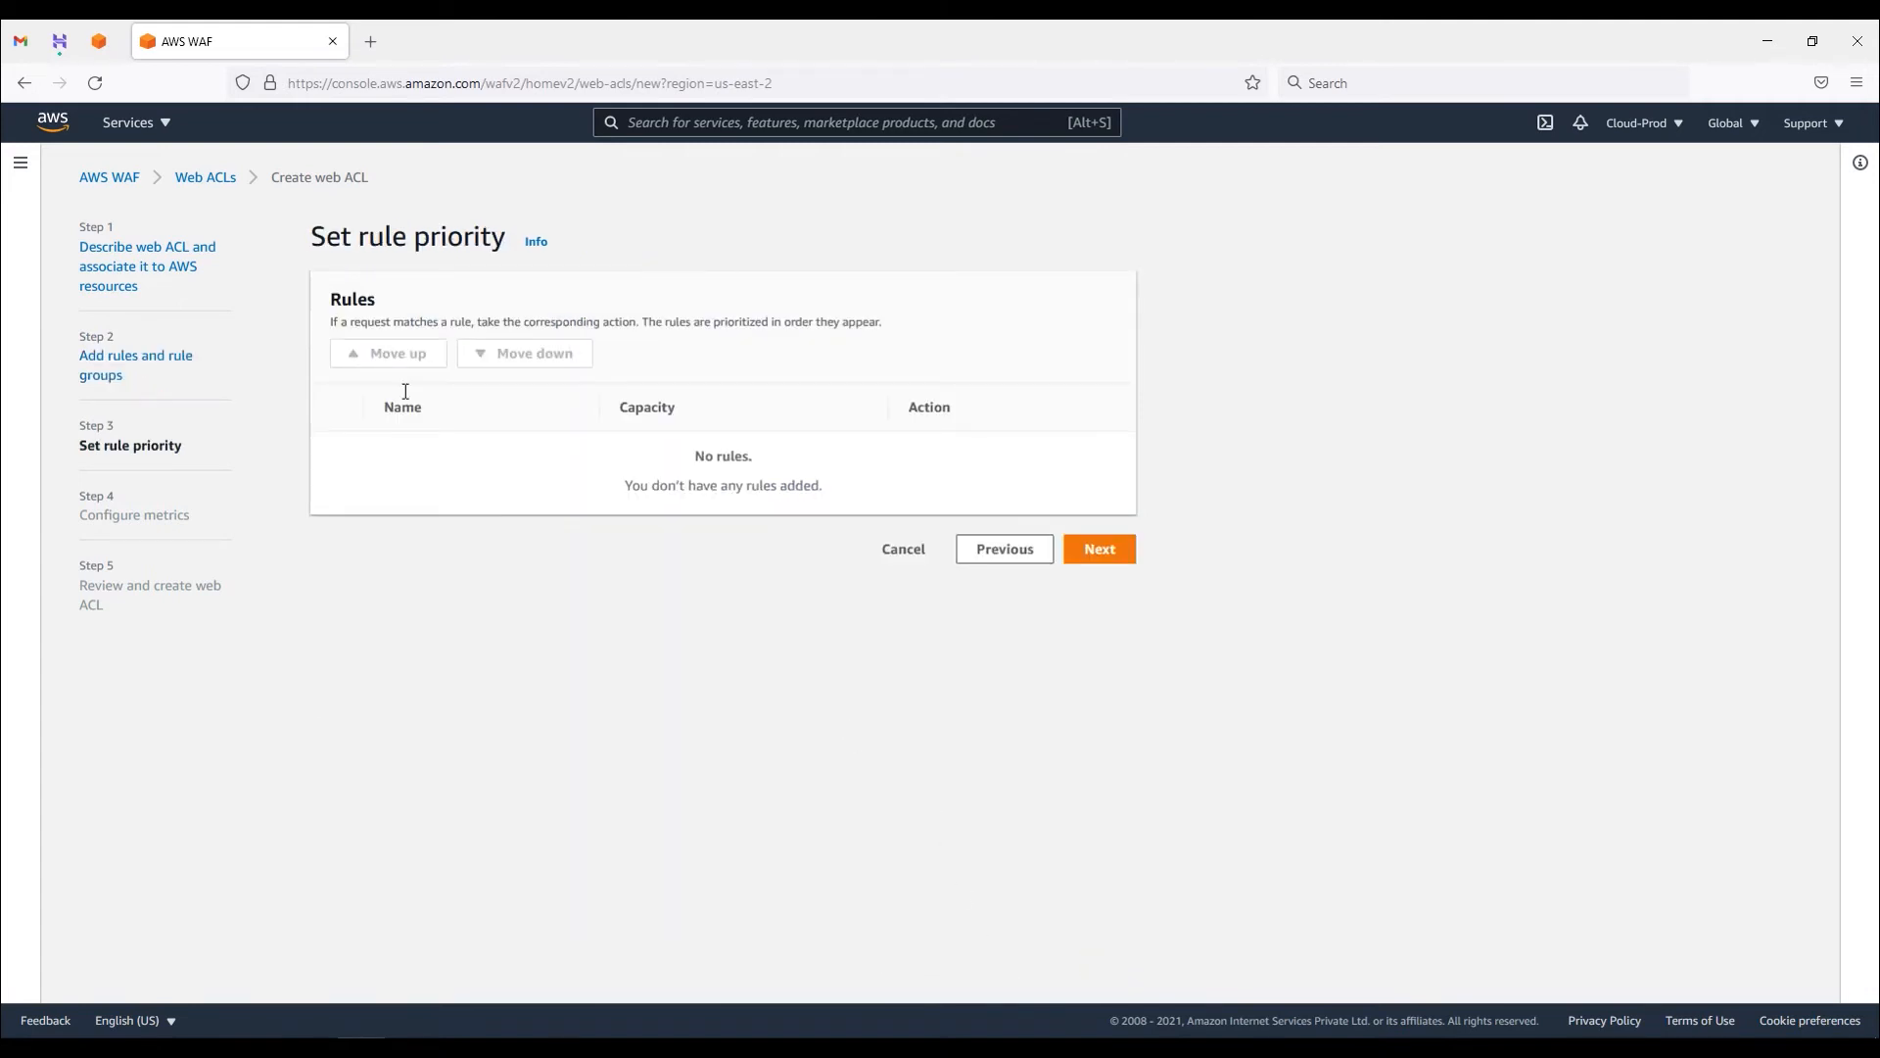
- Pass the rule priority step, enable sampled requests in the metrics configuration, and continue to the review
left_click_drag(307, 235, 496, 237)
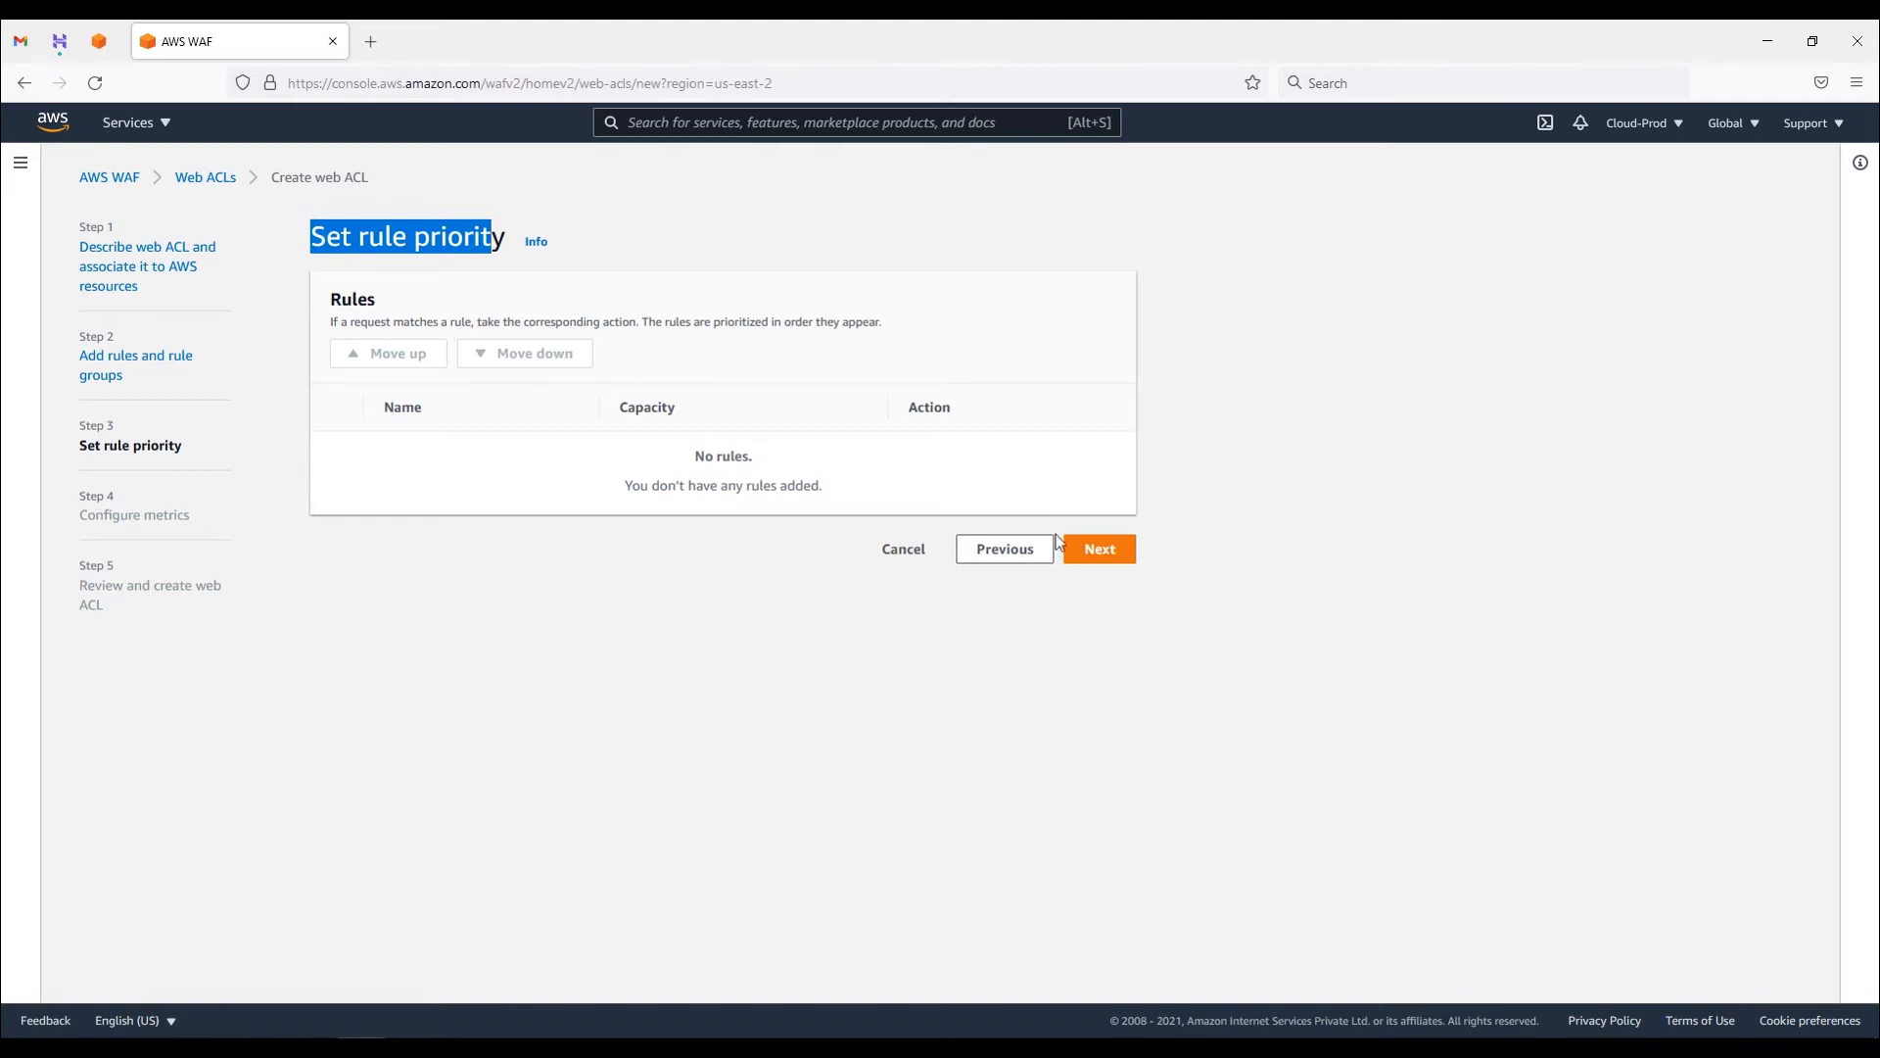
left_click(1097, 551)
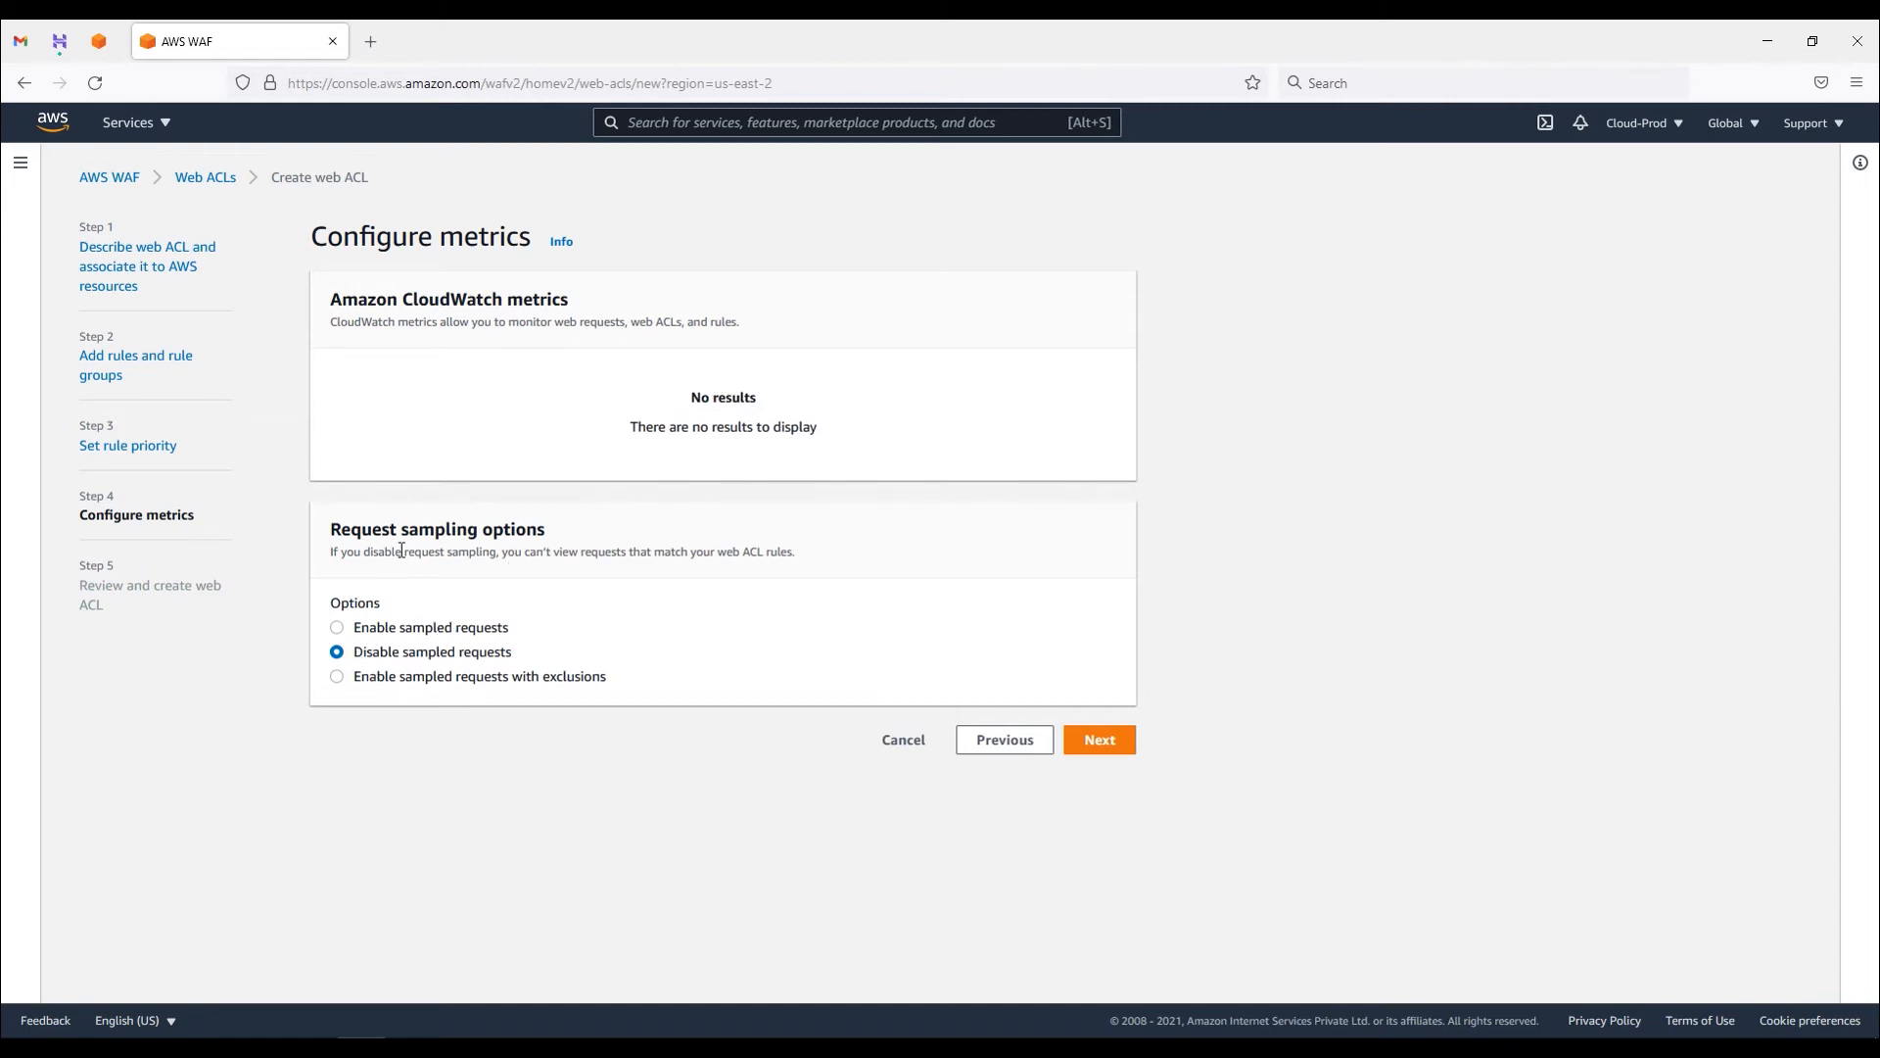
left_click_drag(545, 530, 360, 530)
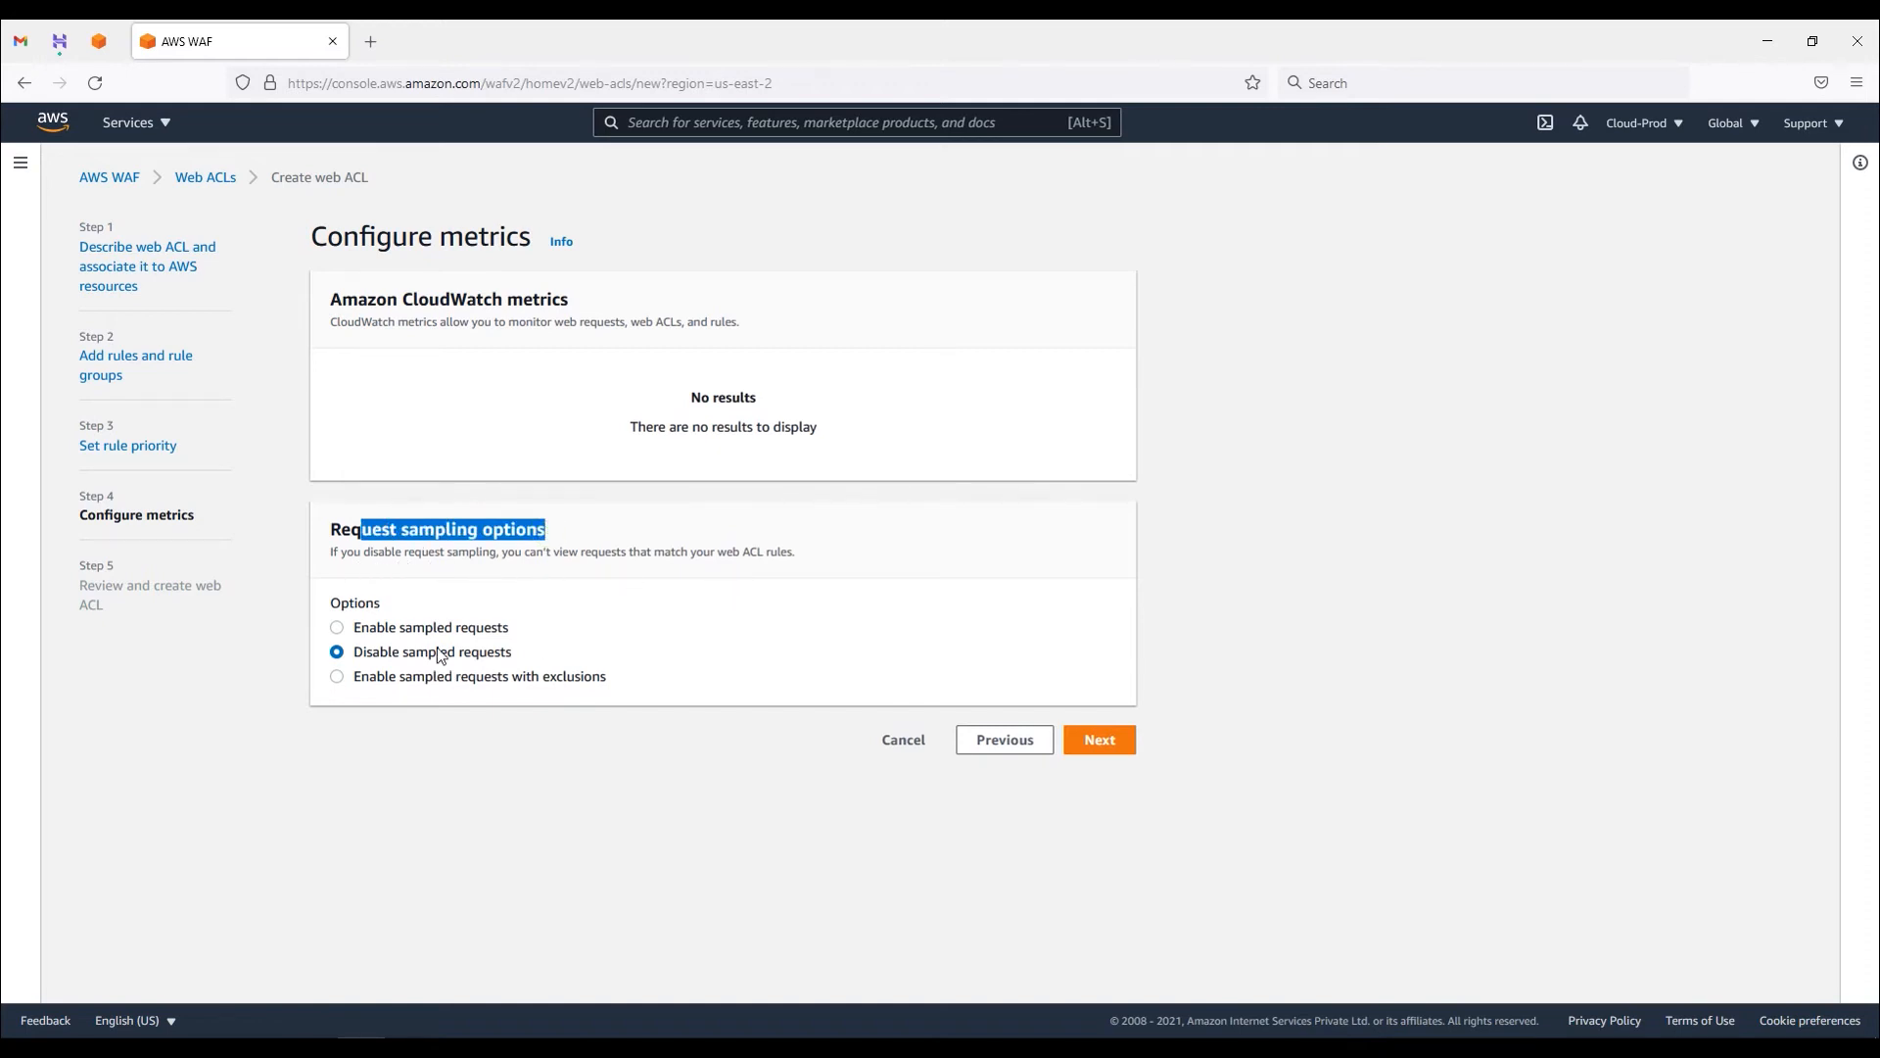
left_click(337, 627)
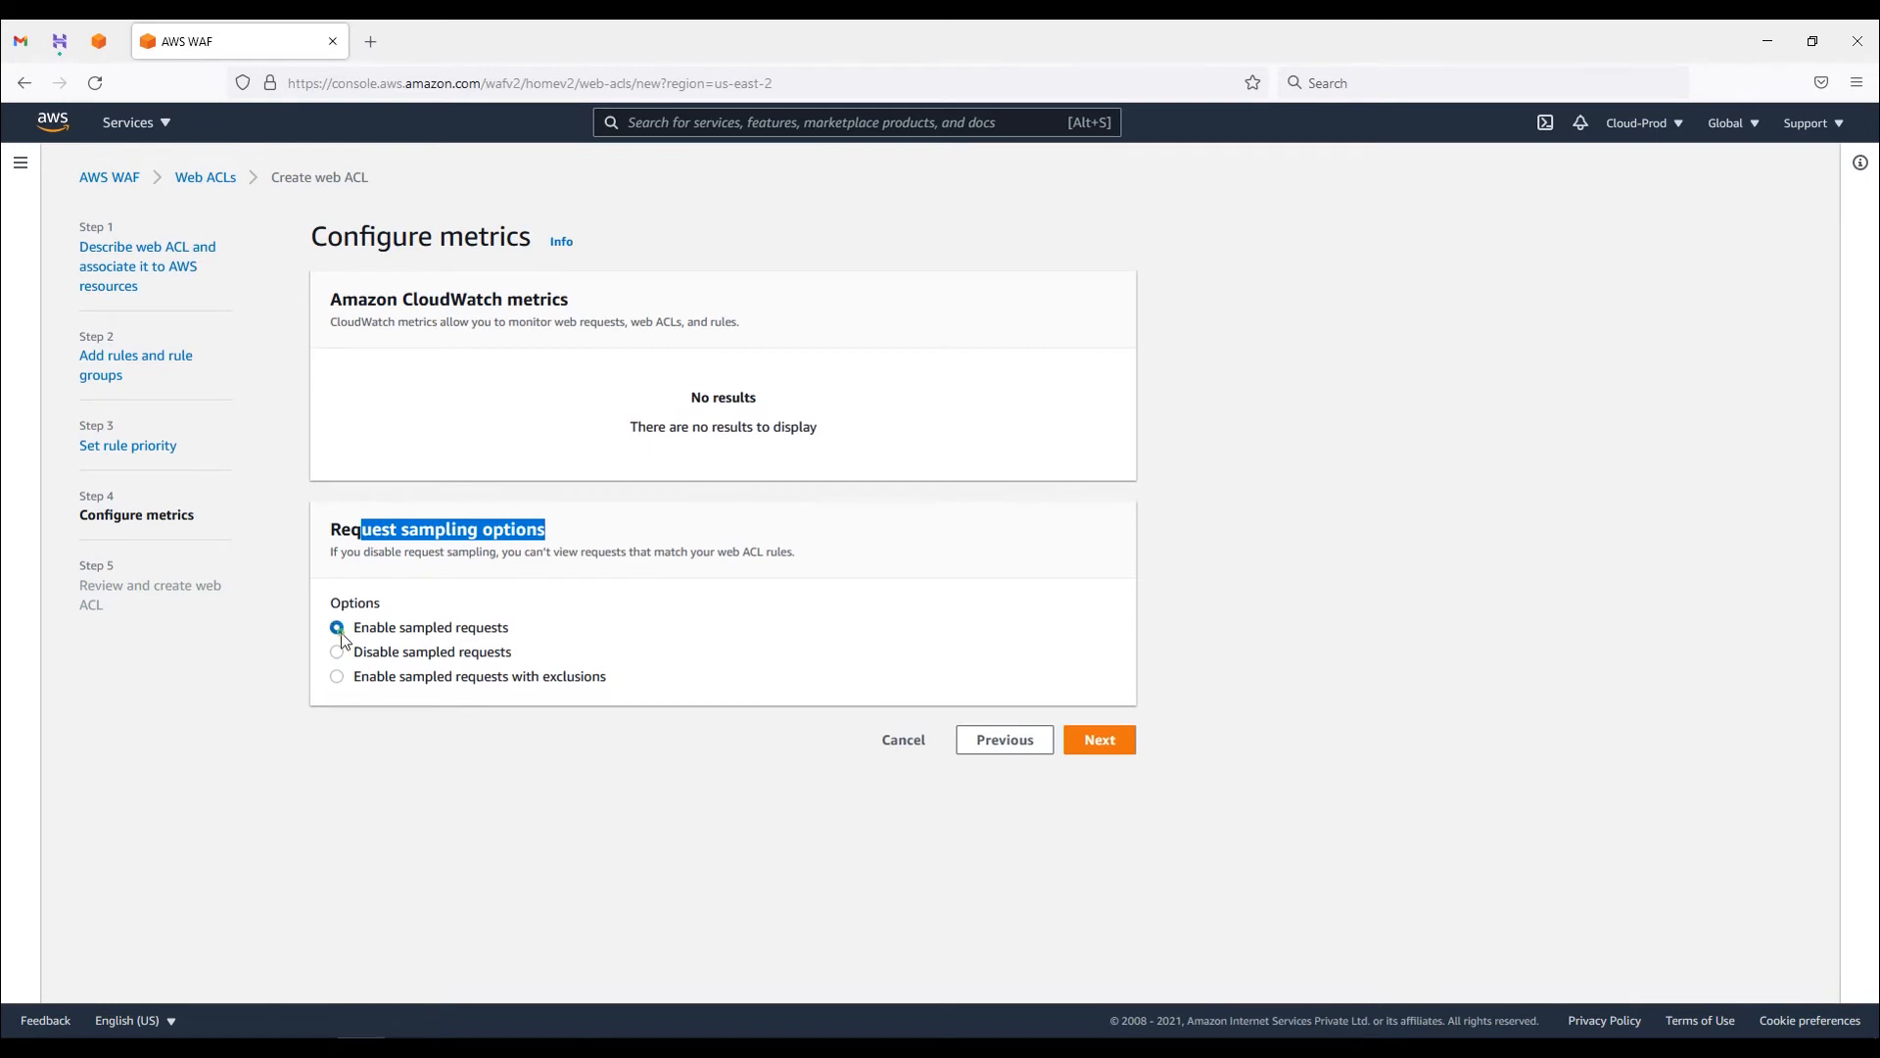
left_click(1122, 748)
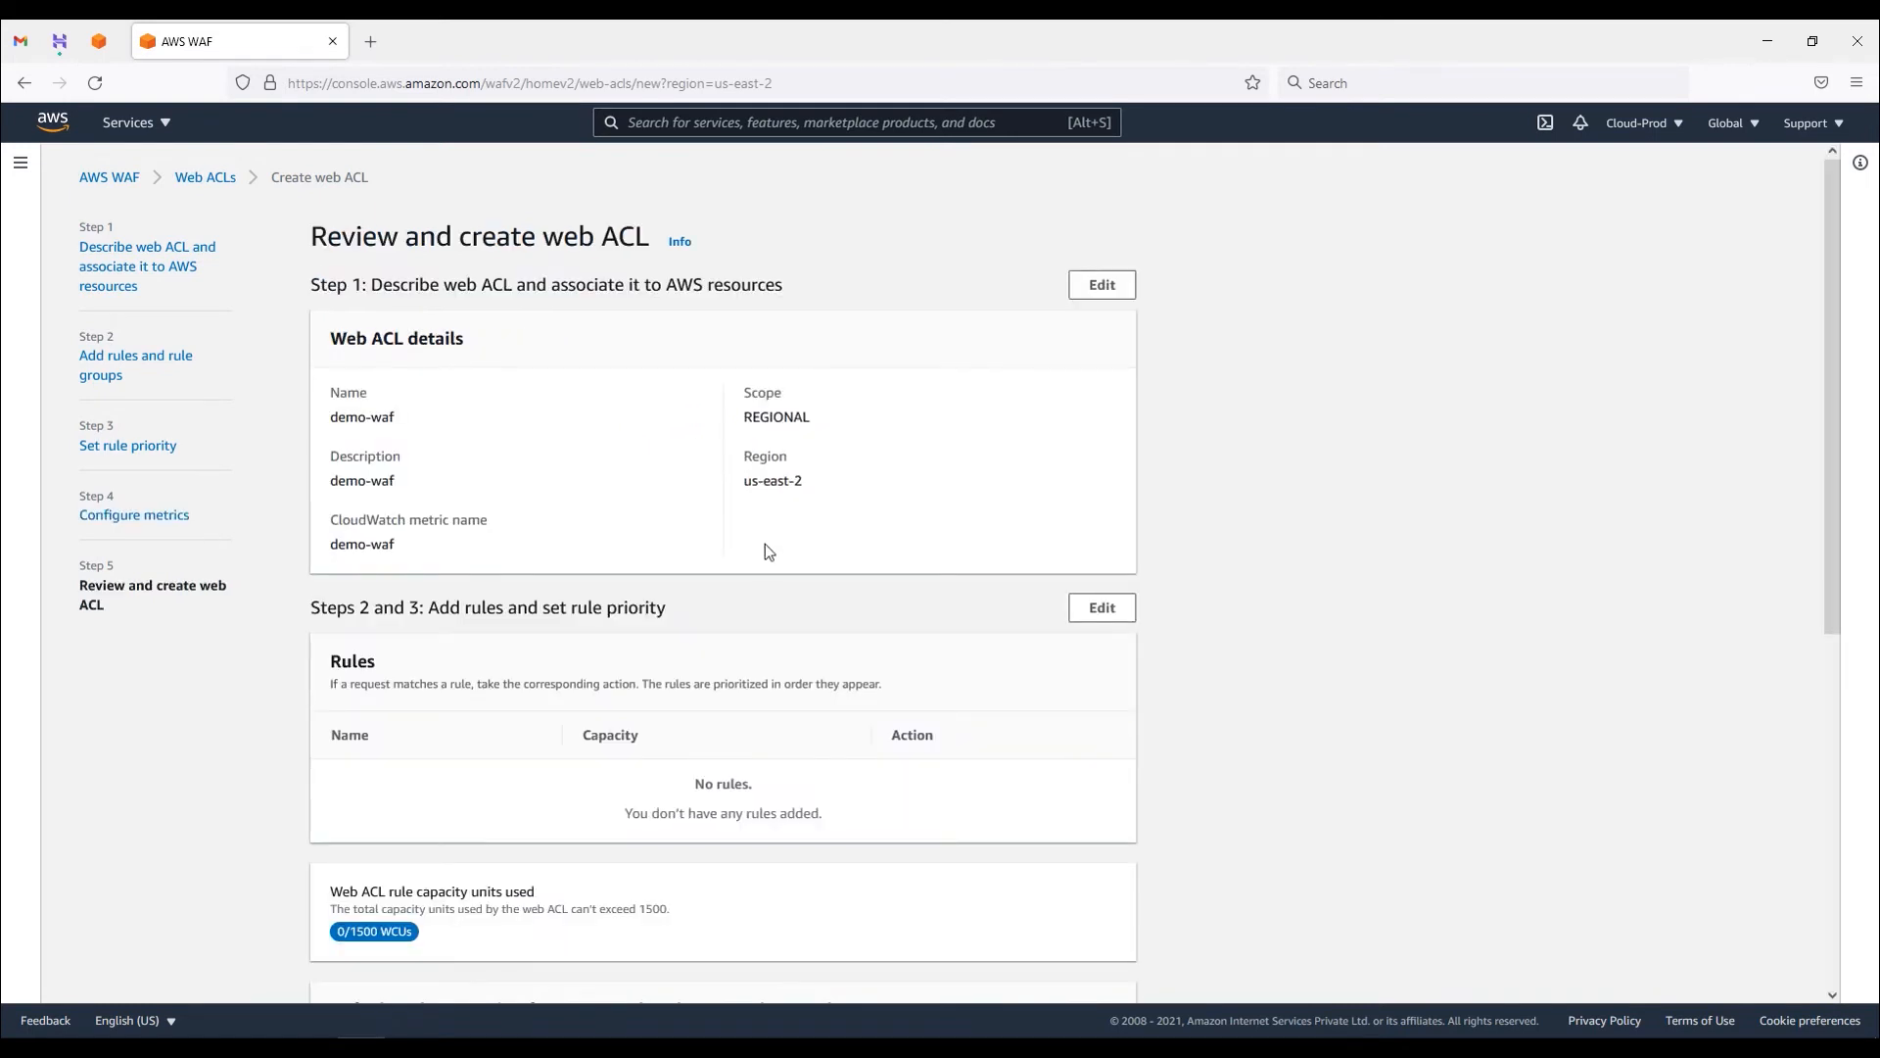
- Review the web ACL's name, region, rules, default action and sampled requests, and create the web ACL
left_click_drag(338, 417, 414, 443)
left_click_drag(815, 485, 759, 495)
scroll(464, 591, "down", 2)
scroll(442, 599, "down", 1)
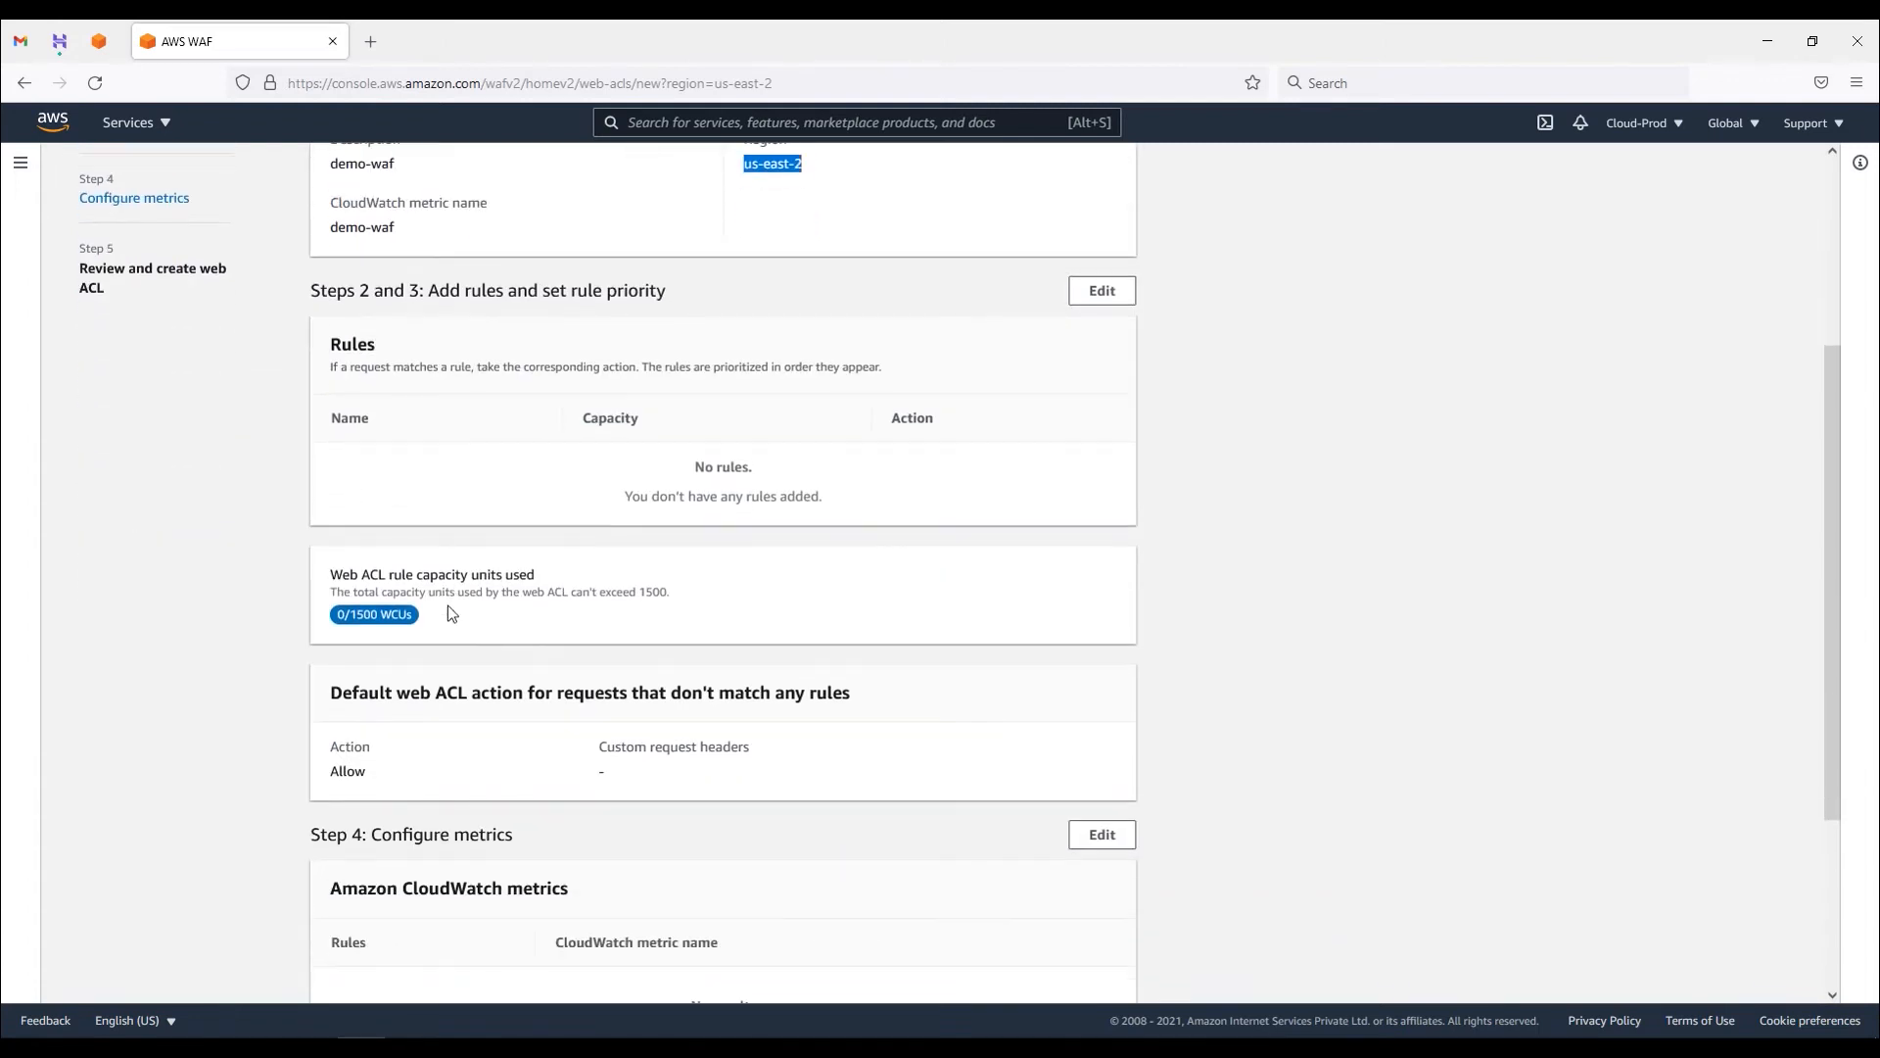
scroll(345, 658, "down", 1)
left_click(330, 666)
scroll(631, 787, "down", 2)
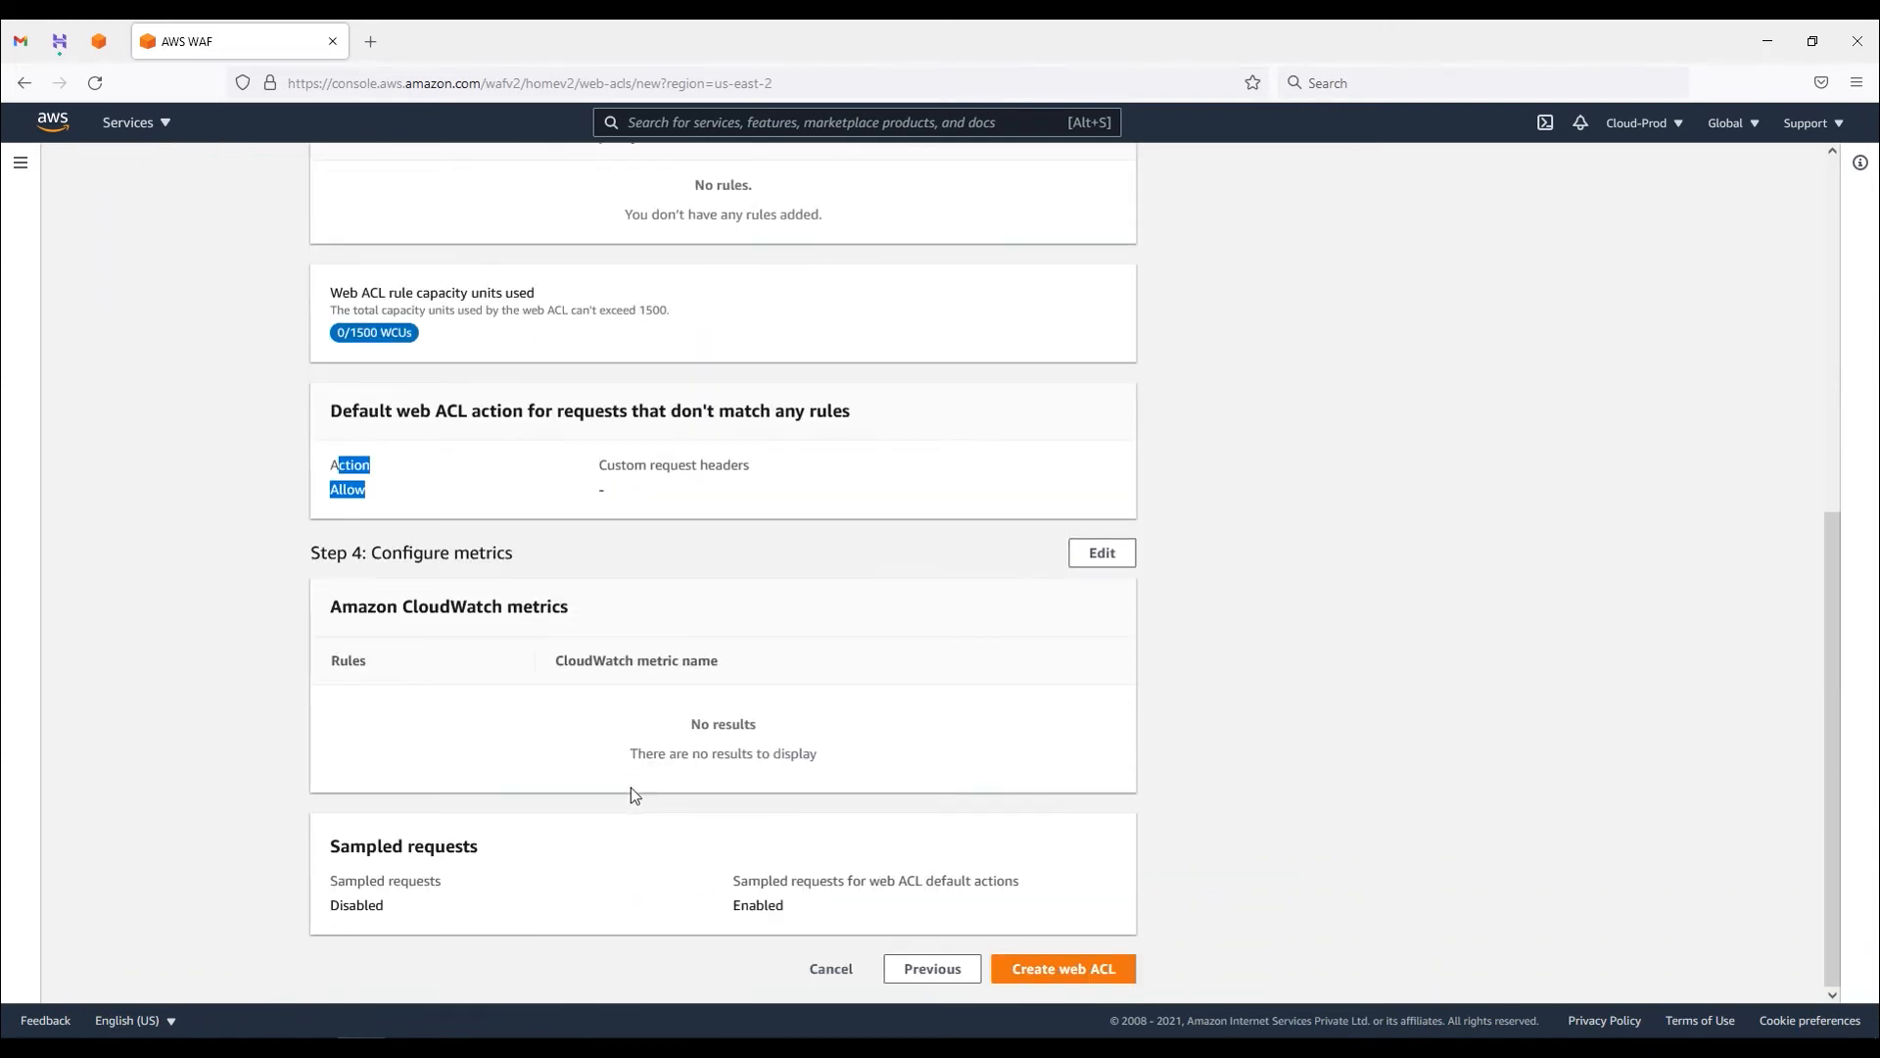
left_click(1092, 979)
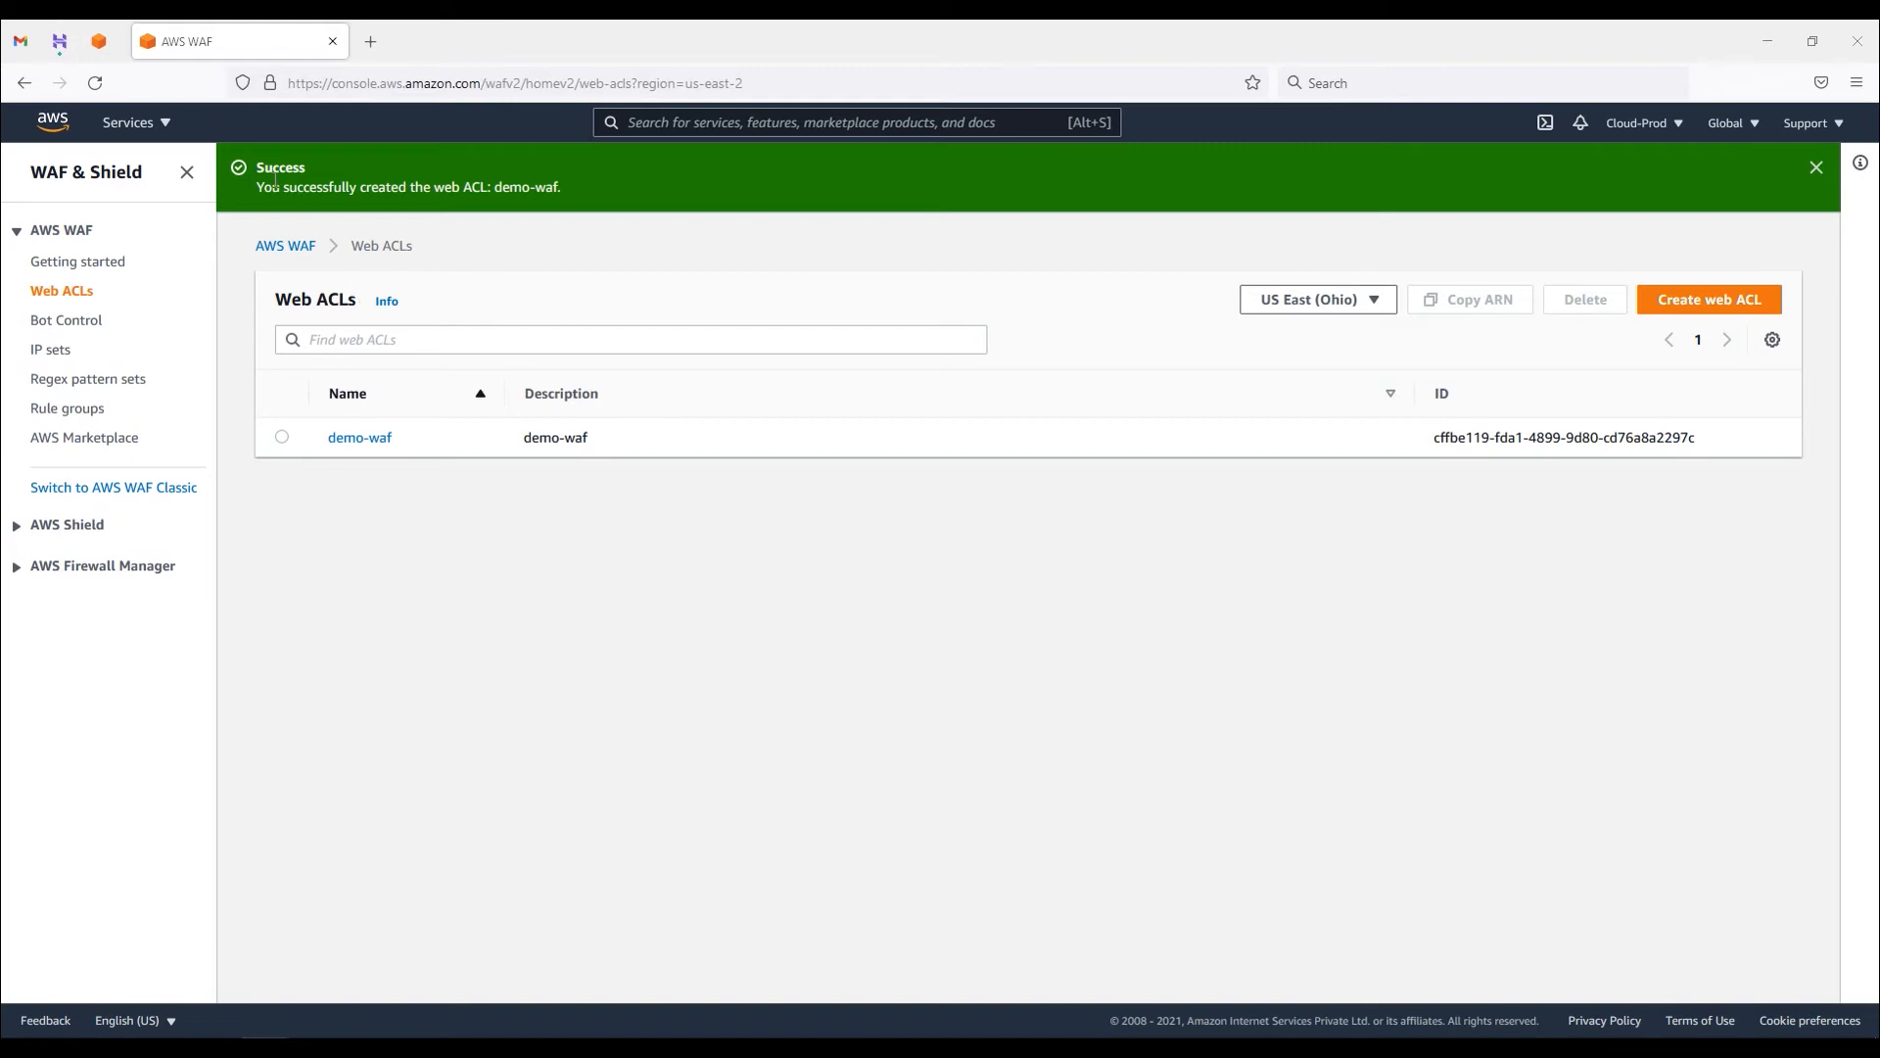
- Dismiss the creation notice and return to the AWS WAF getting started page
left_click_drag(262, 186, 584, 183)
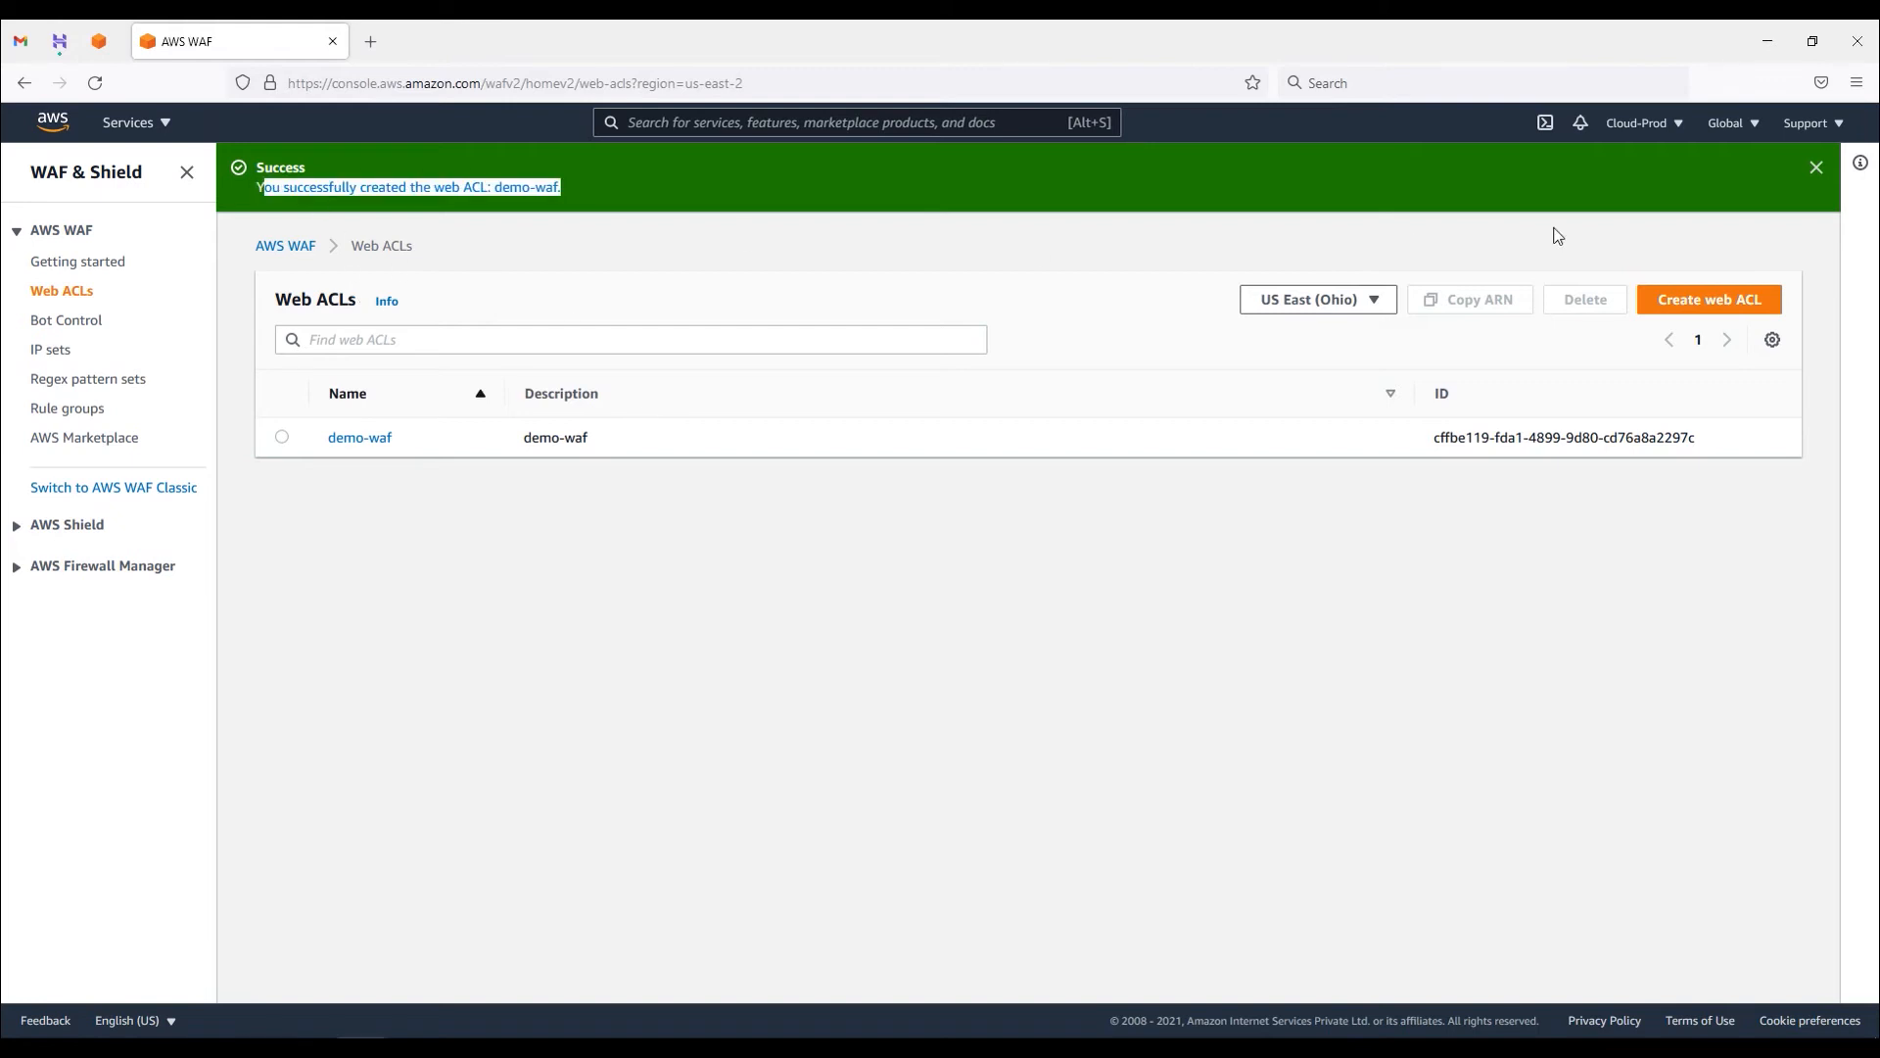
left_click(1815, 168)
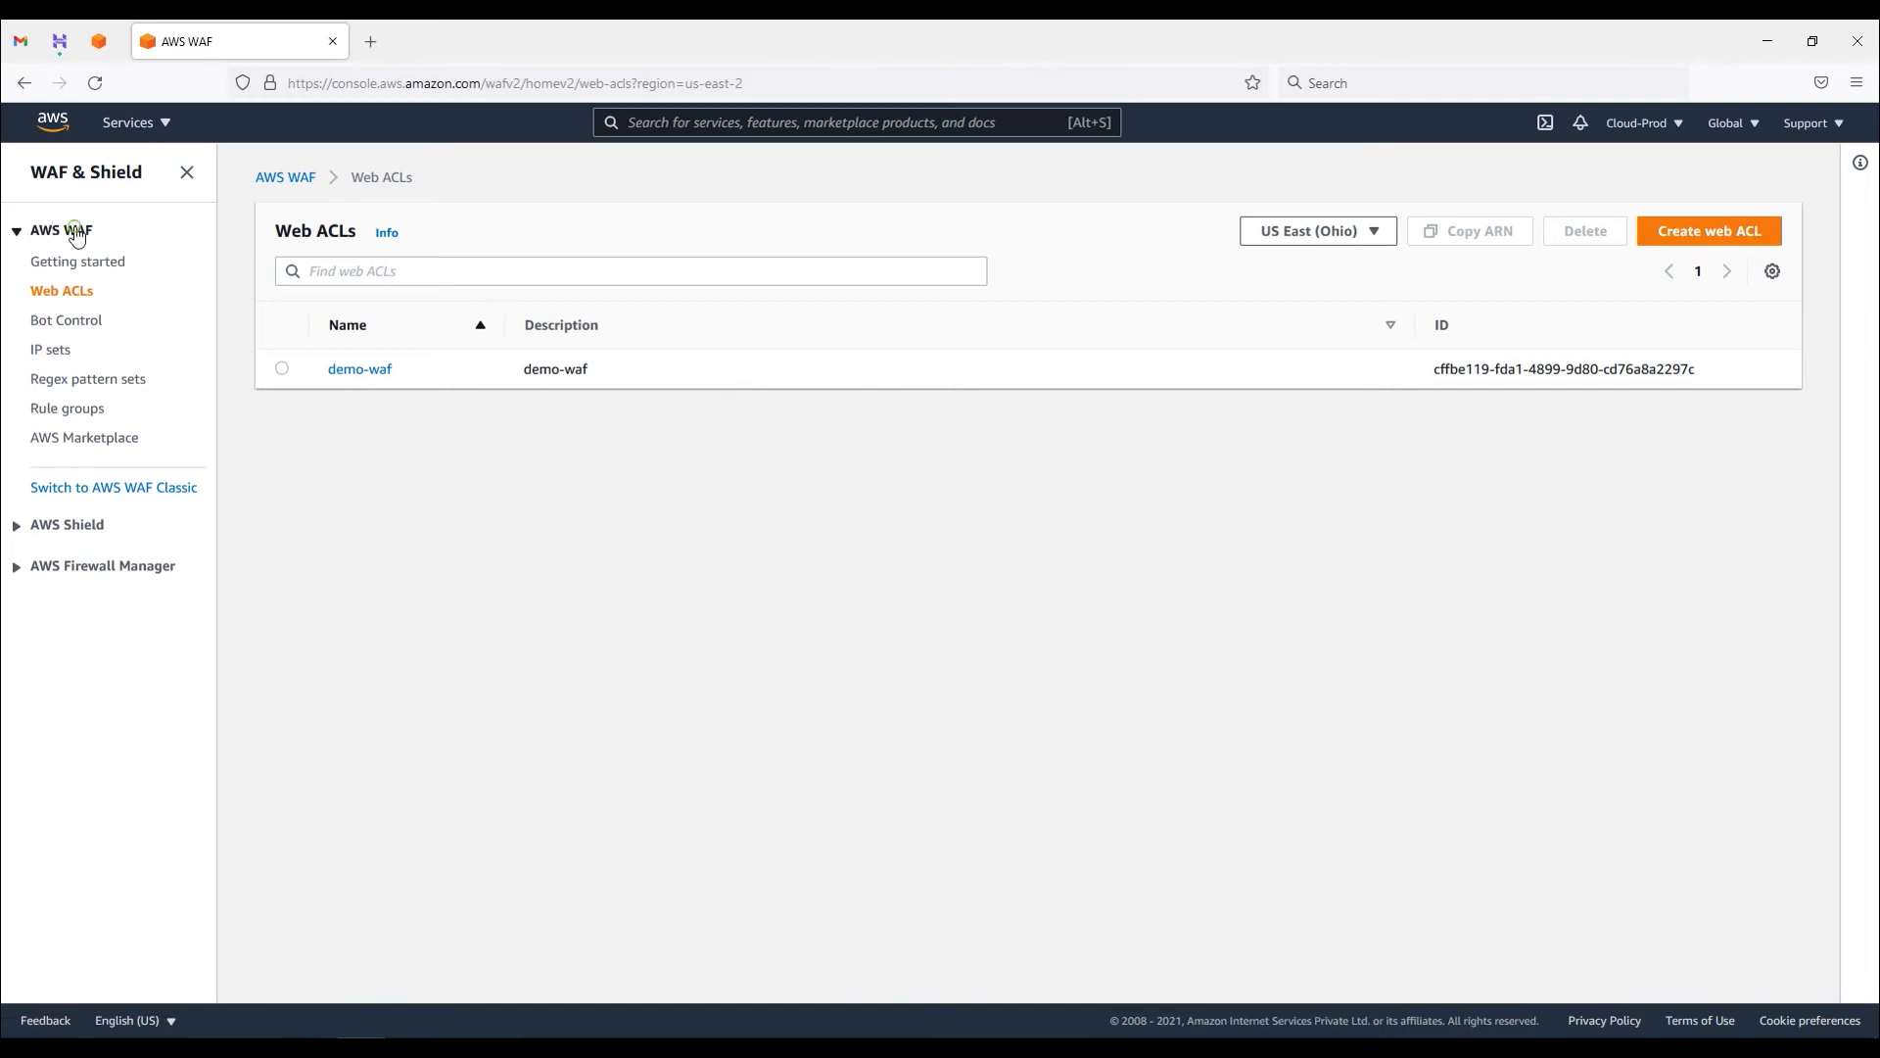
left_click(77, 261)
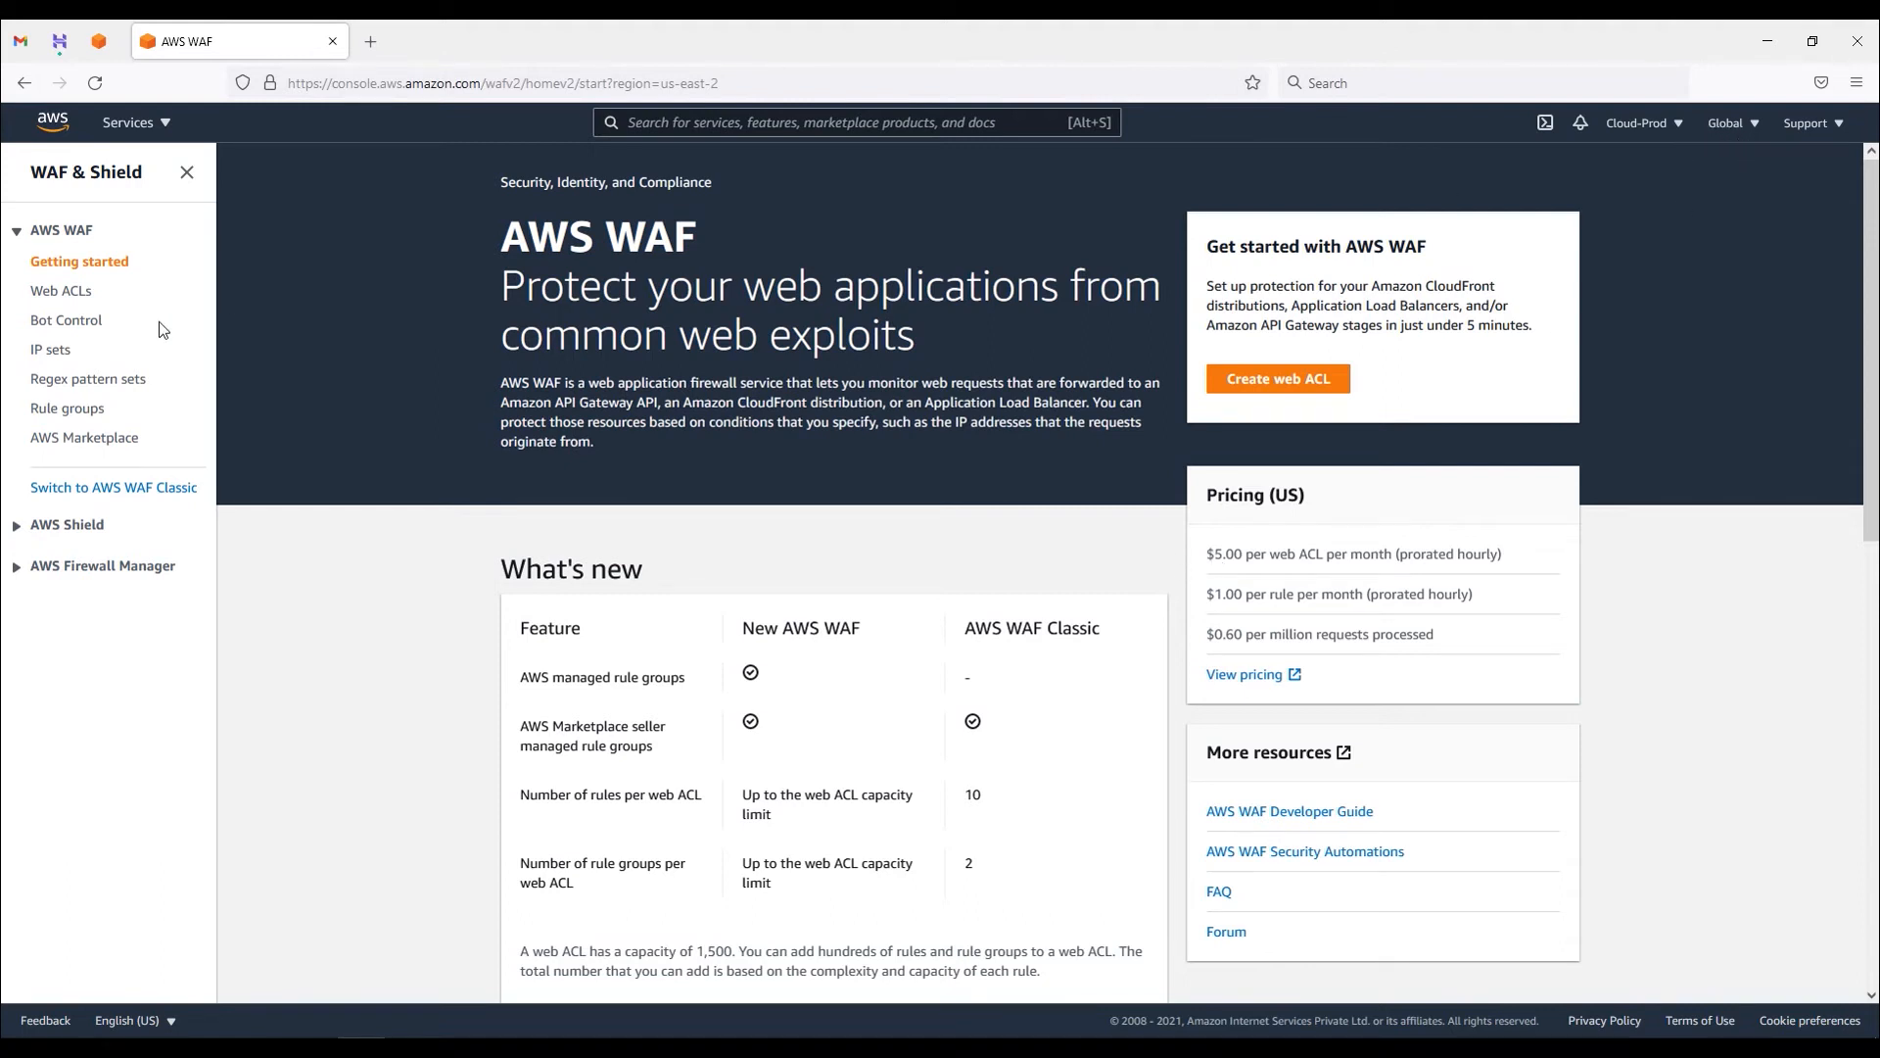
- Open the list of web ACLs and check the demo-waf entry in the US East (Ohio) region
left_click(73, 303)
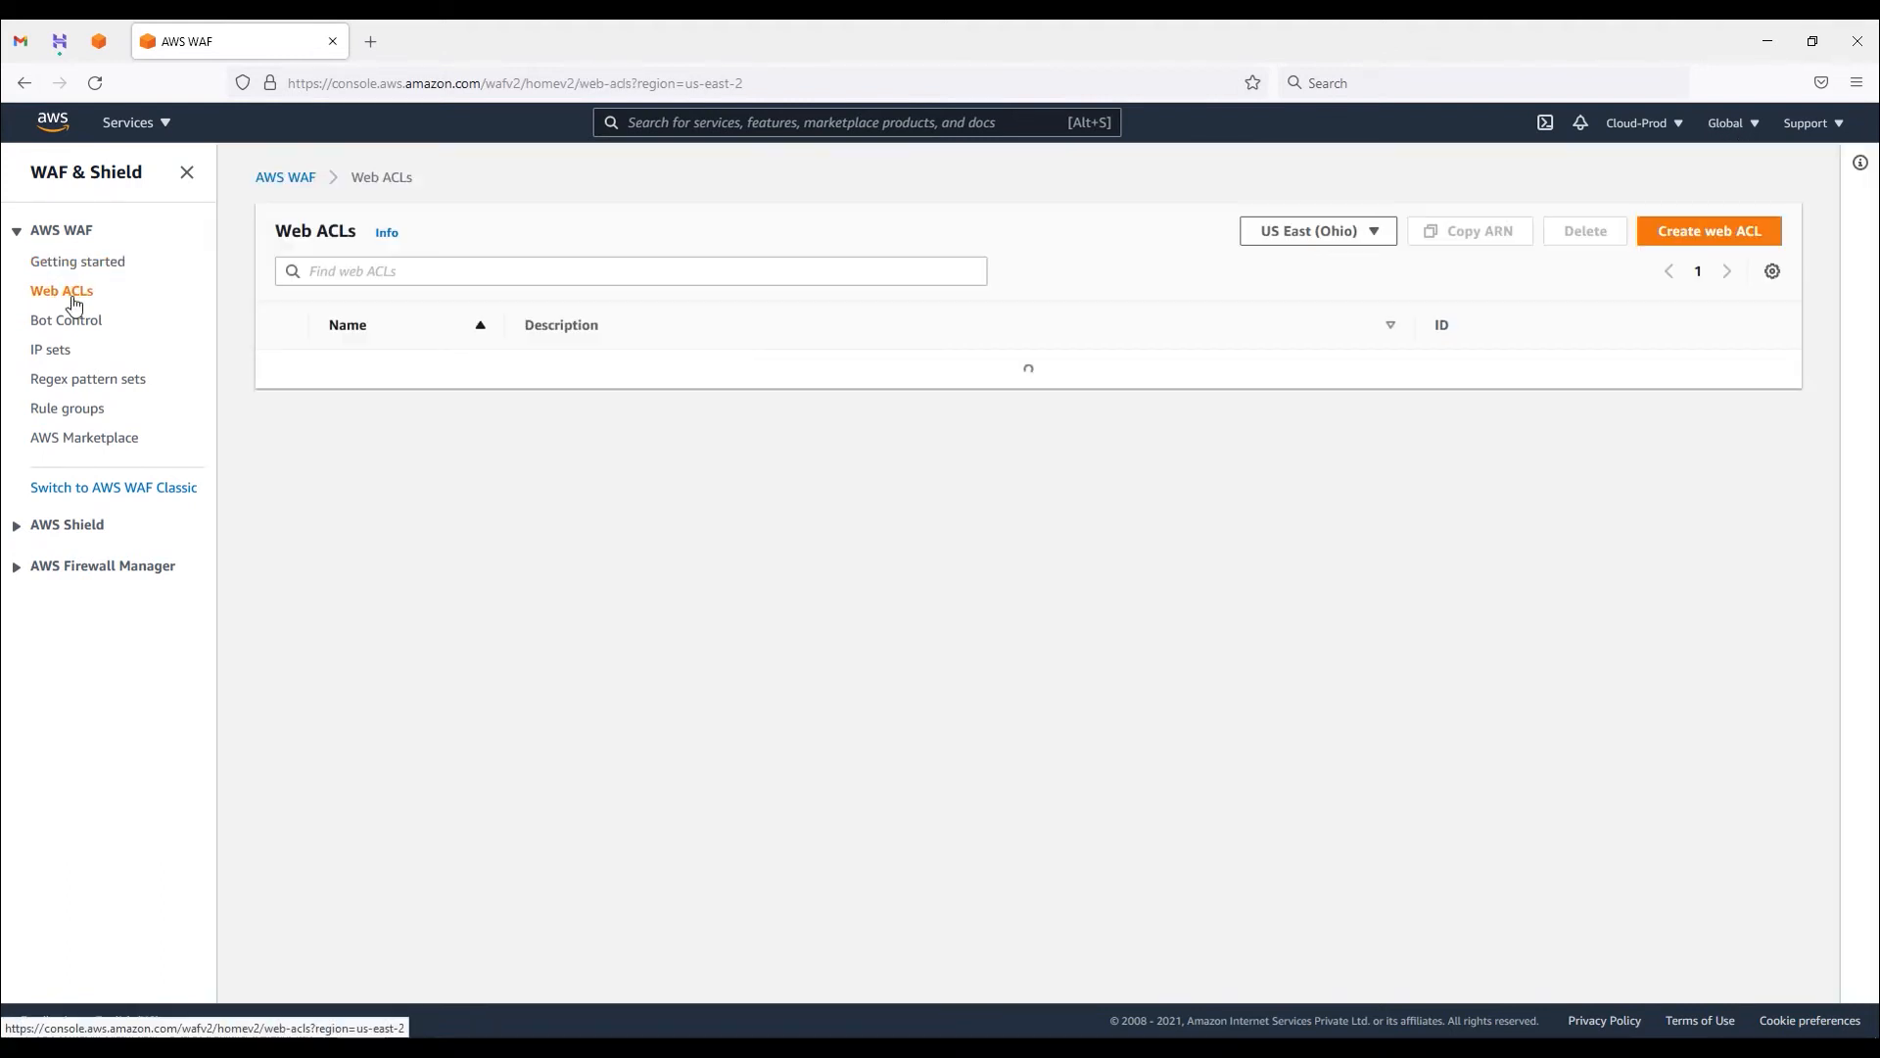
left_click(1371, 249)
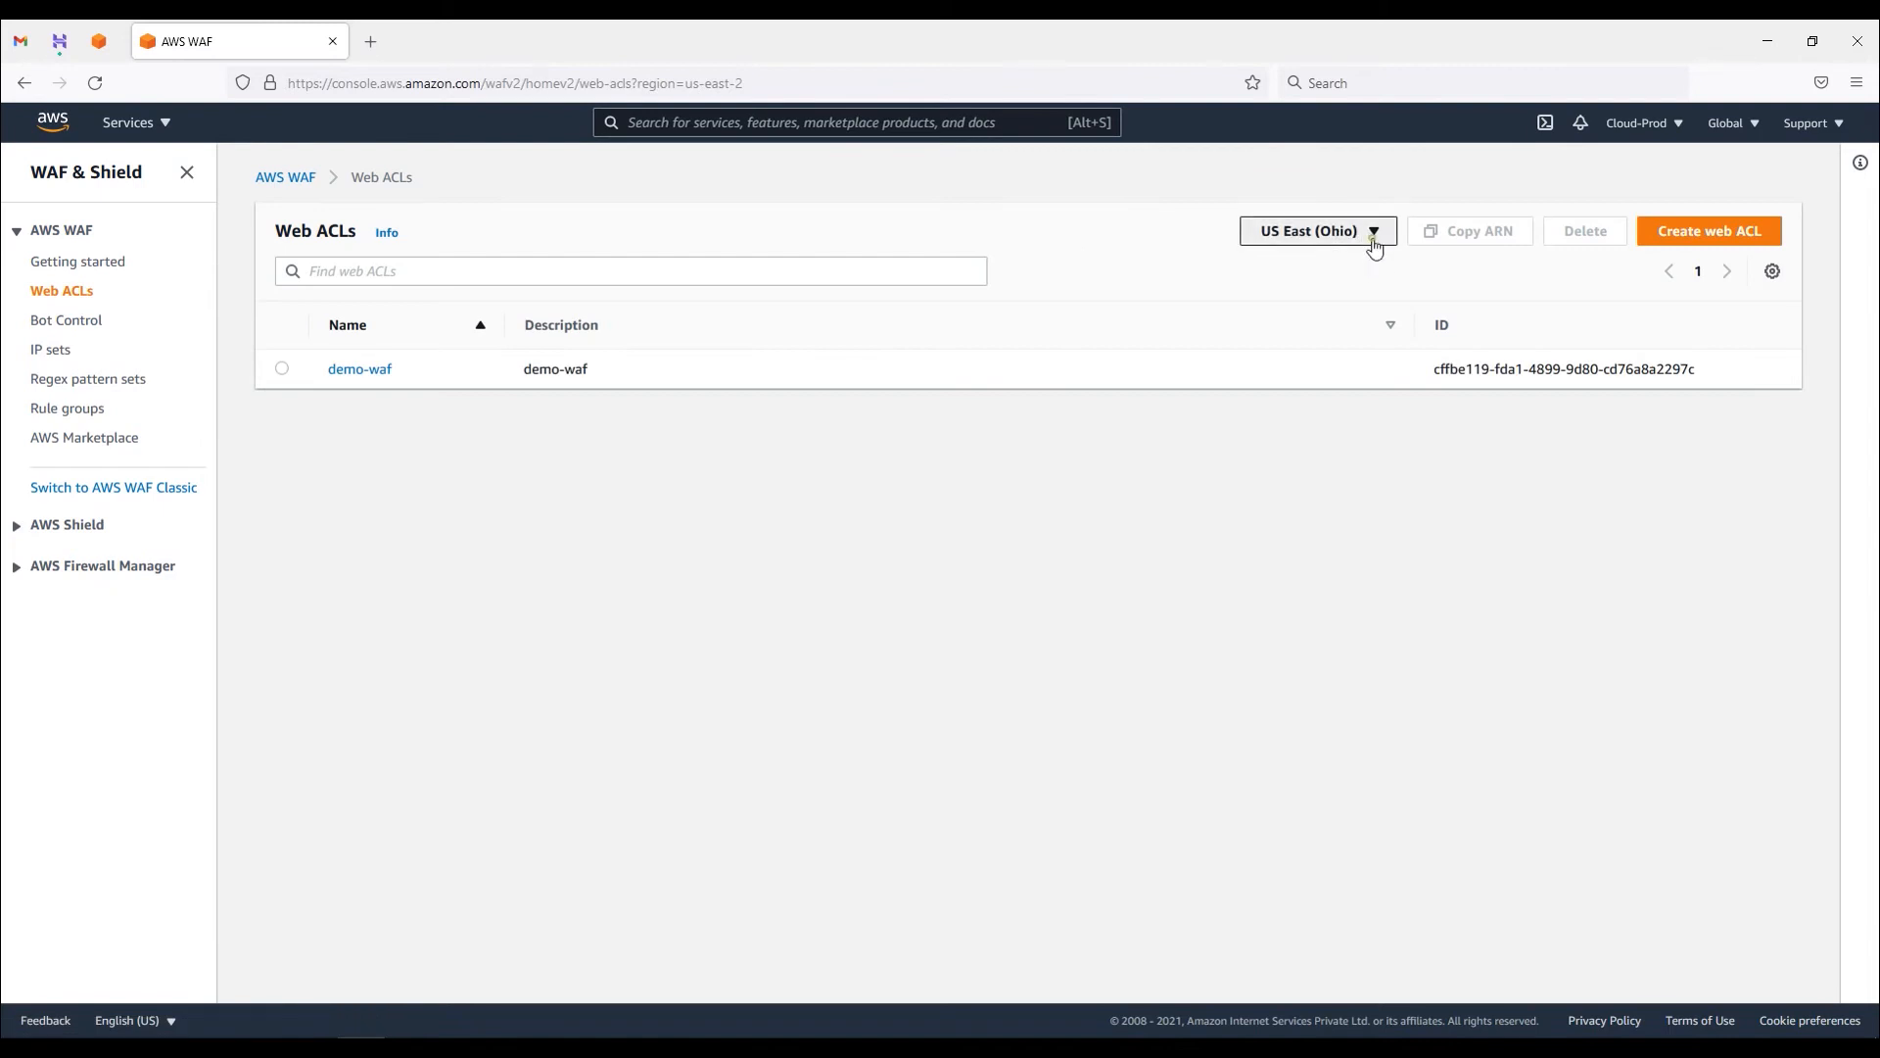
left_click(643, 737)
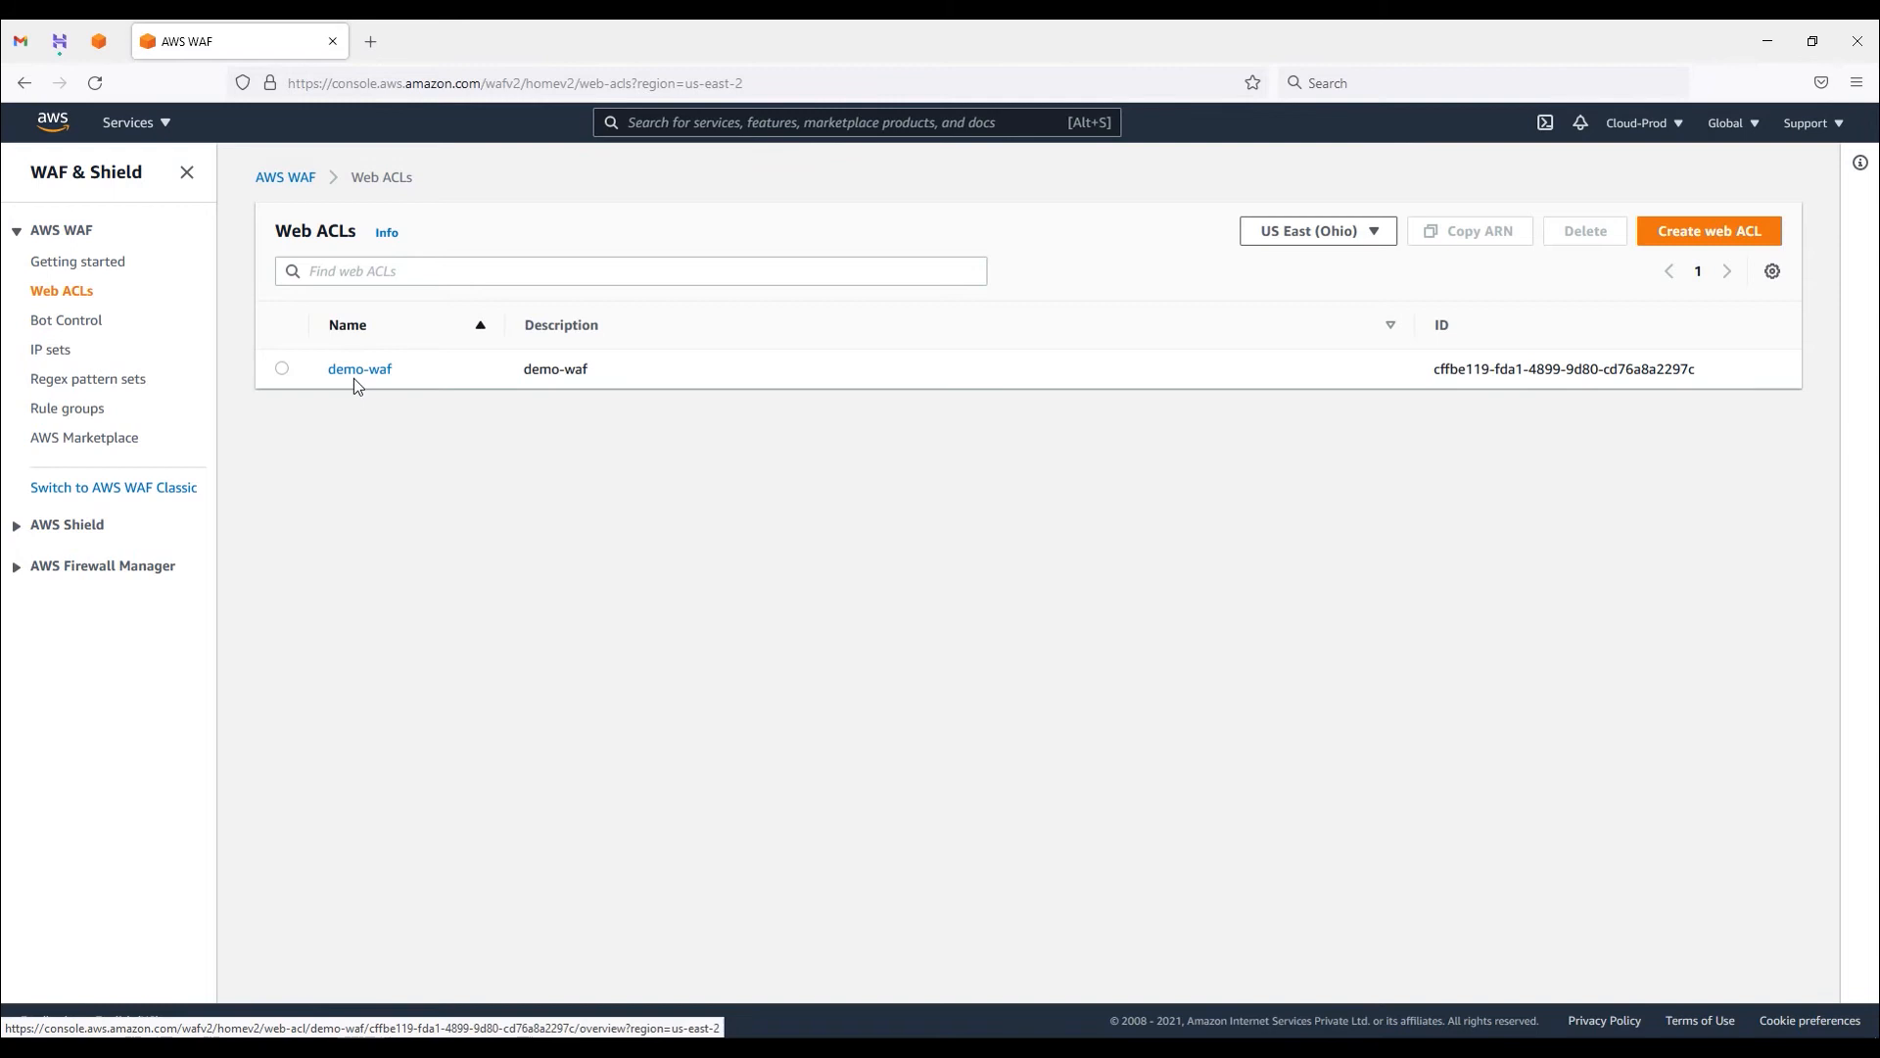
- Look through the IP sets, regex pattern sets and rule groups pages of AWS WAF
left_click(55, 351)
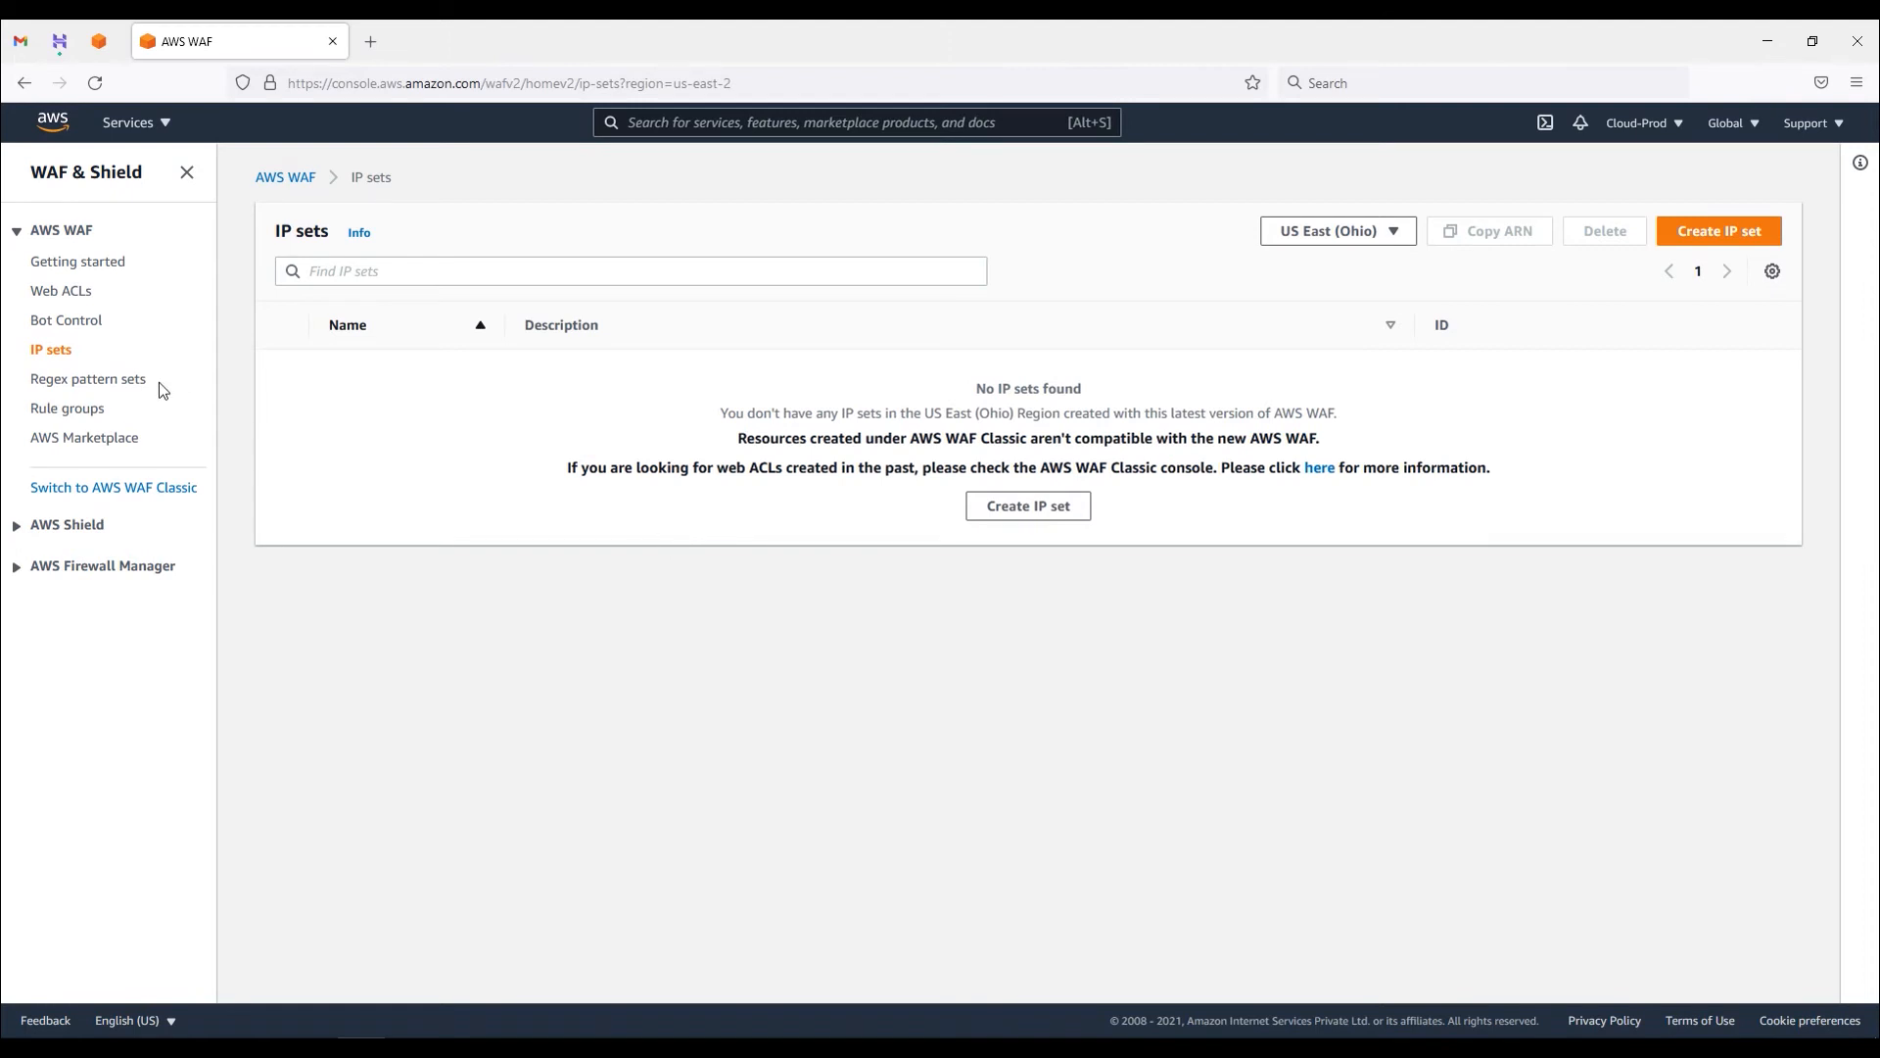
left_click(78, 381)
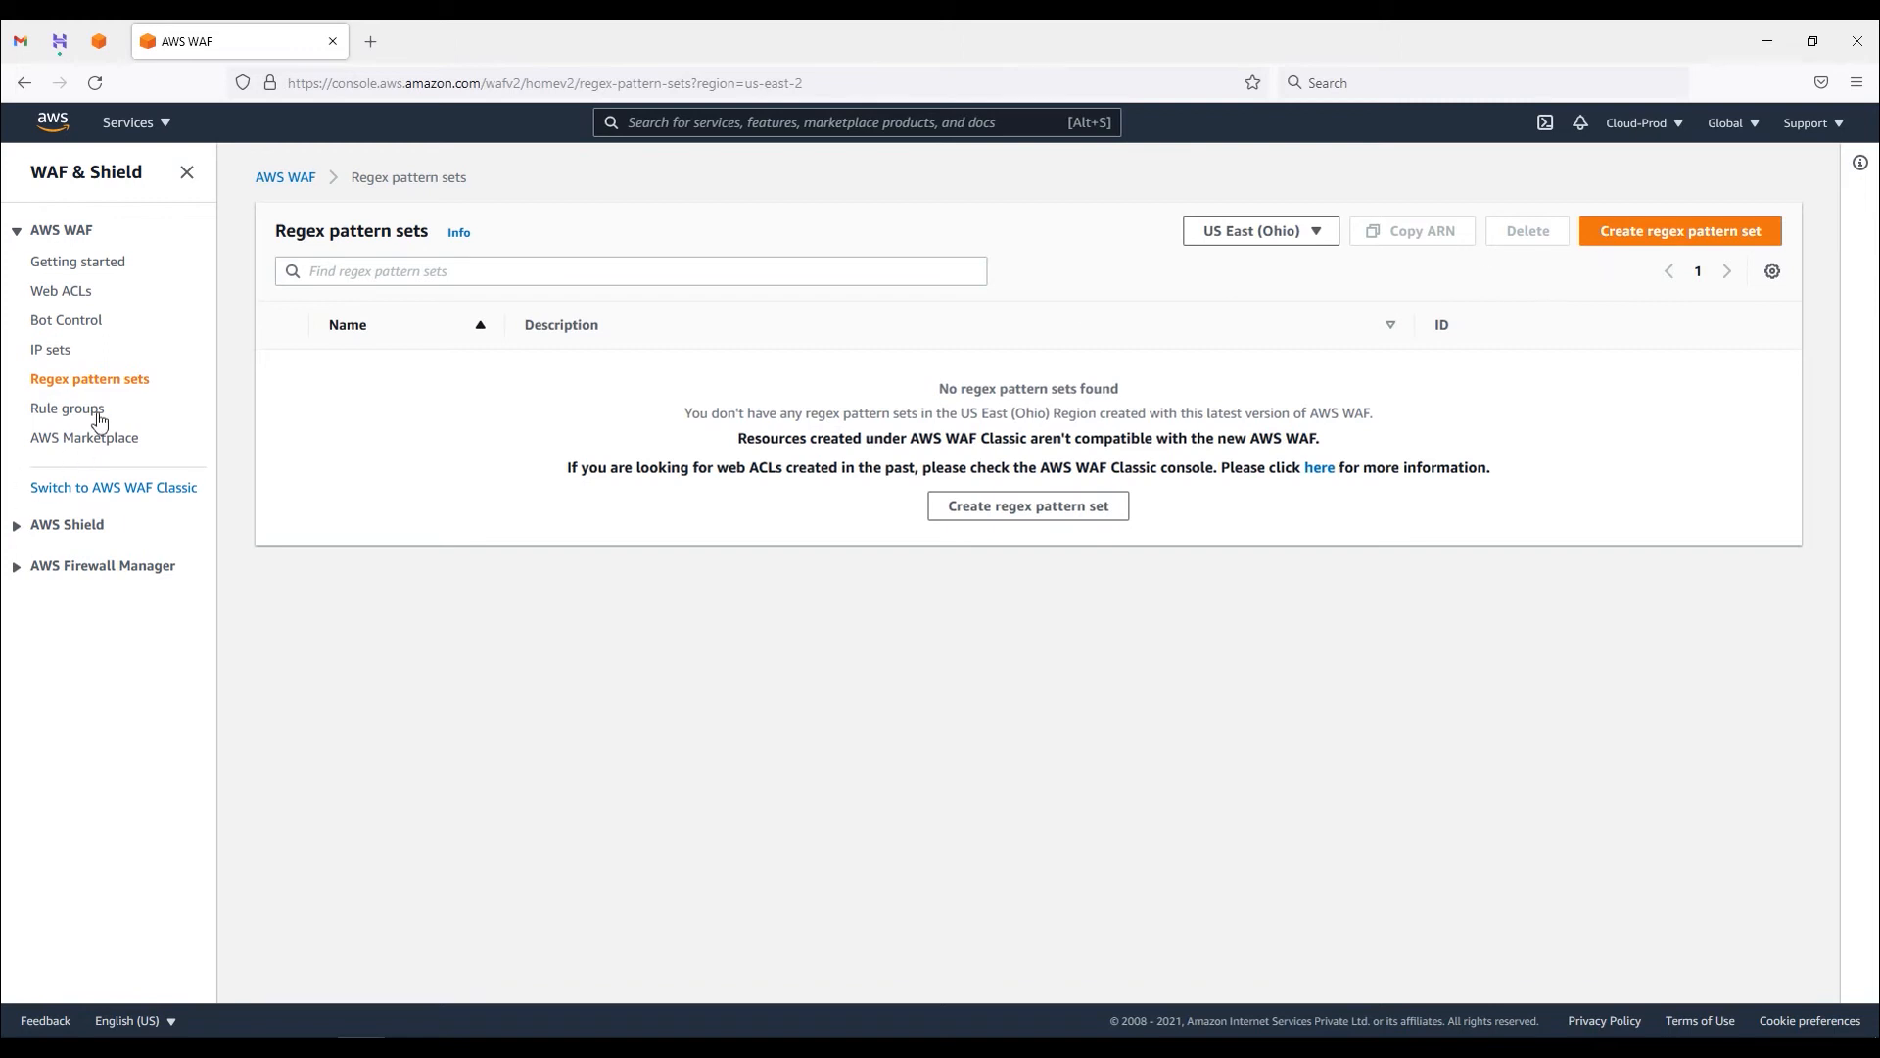
left_click(59, 409)
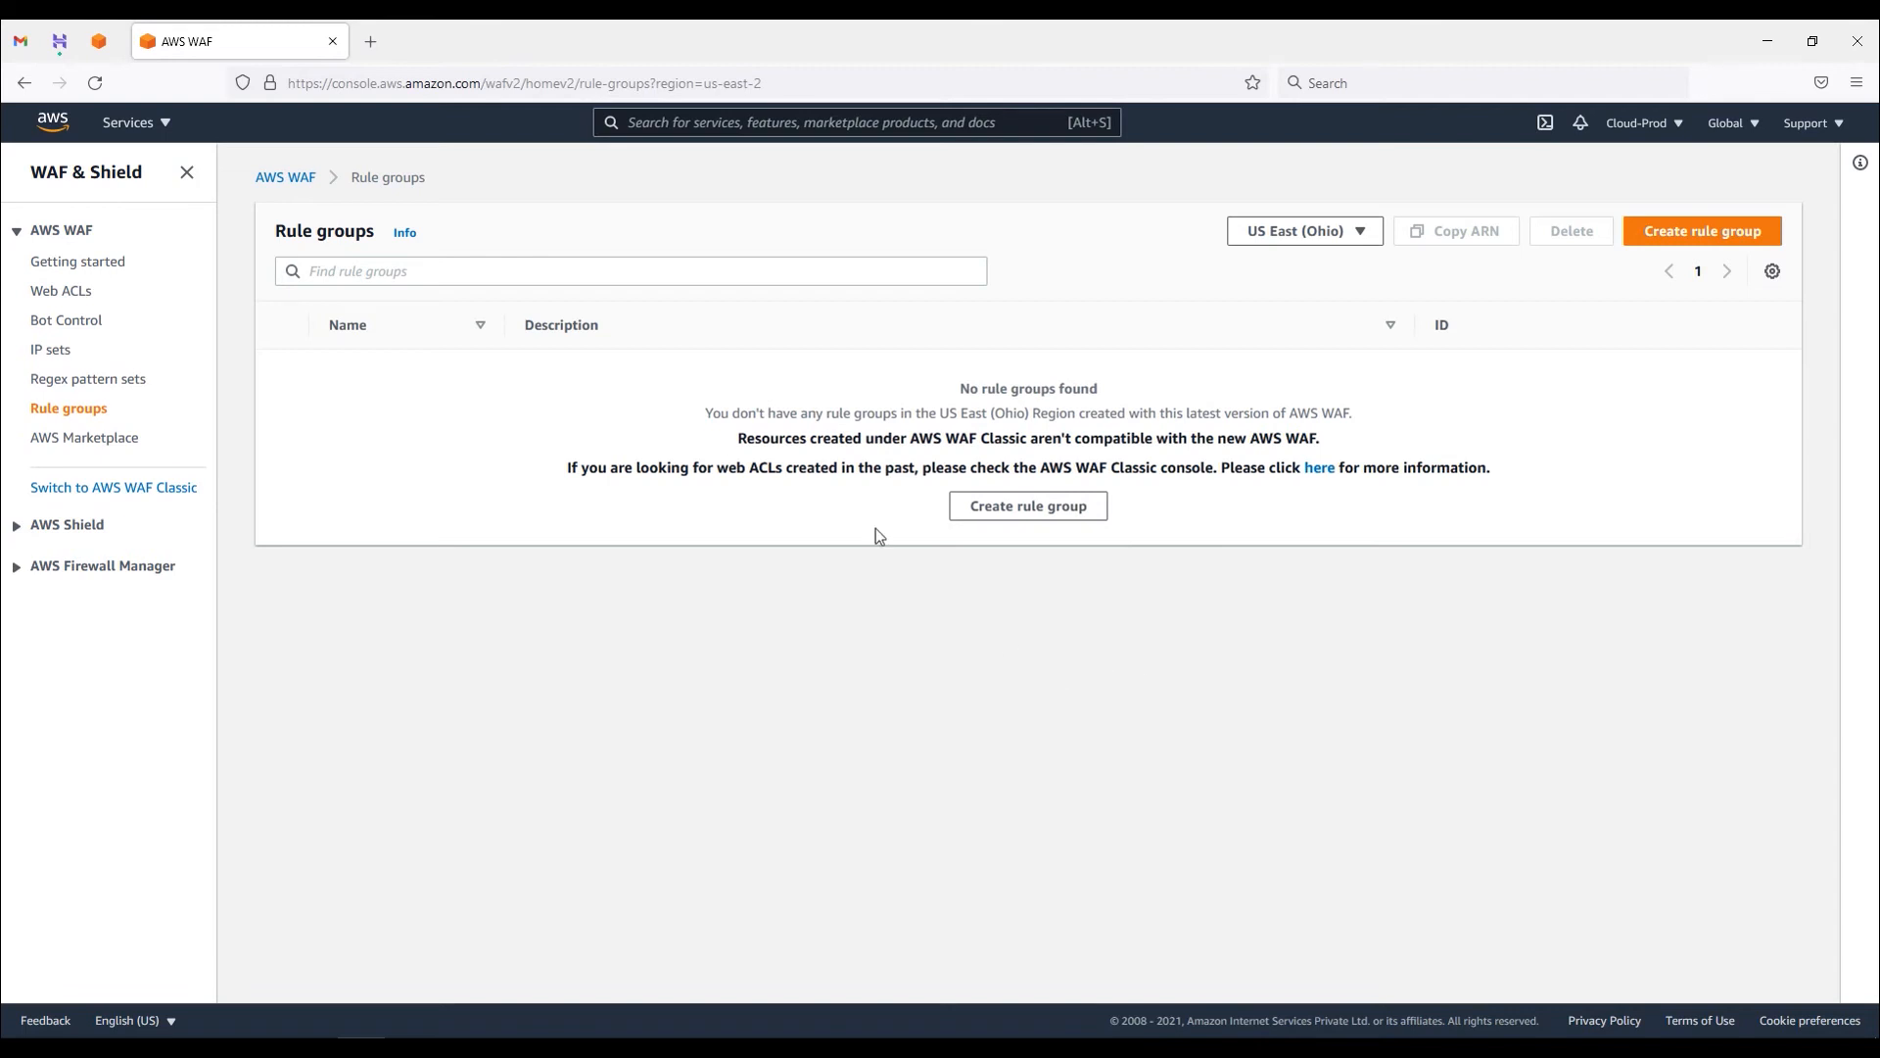
- Browse the AWS Marketplace rule products and open Fortinet's OWASP Top 10 - The Complete Ruleset
left_click(98, 443)
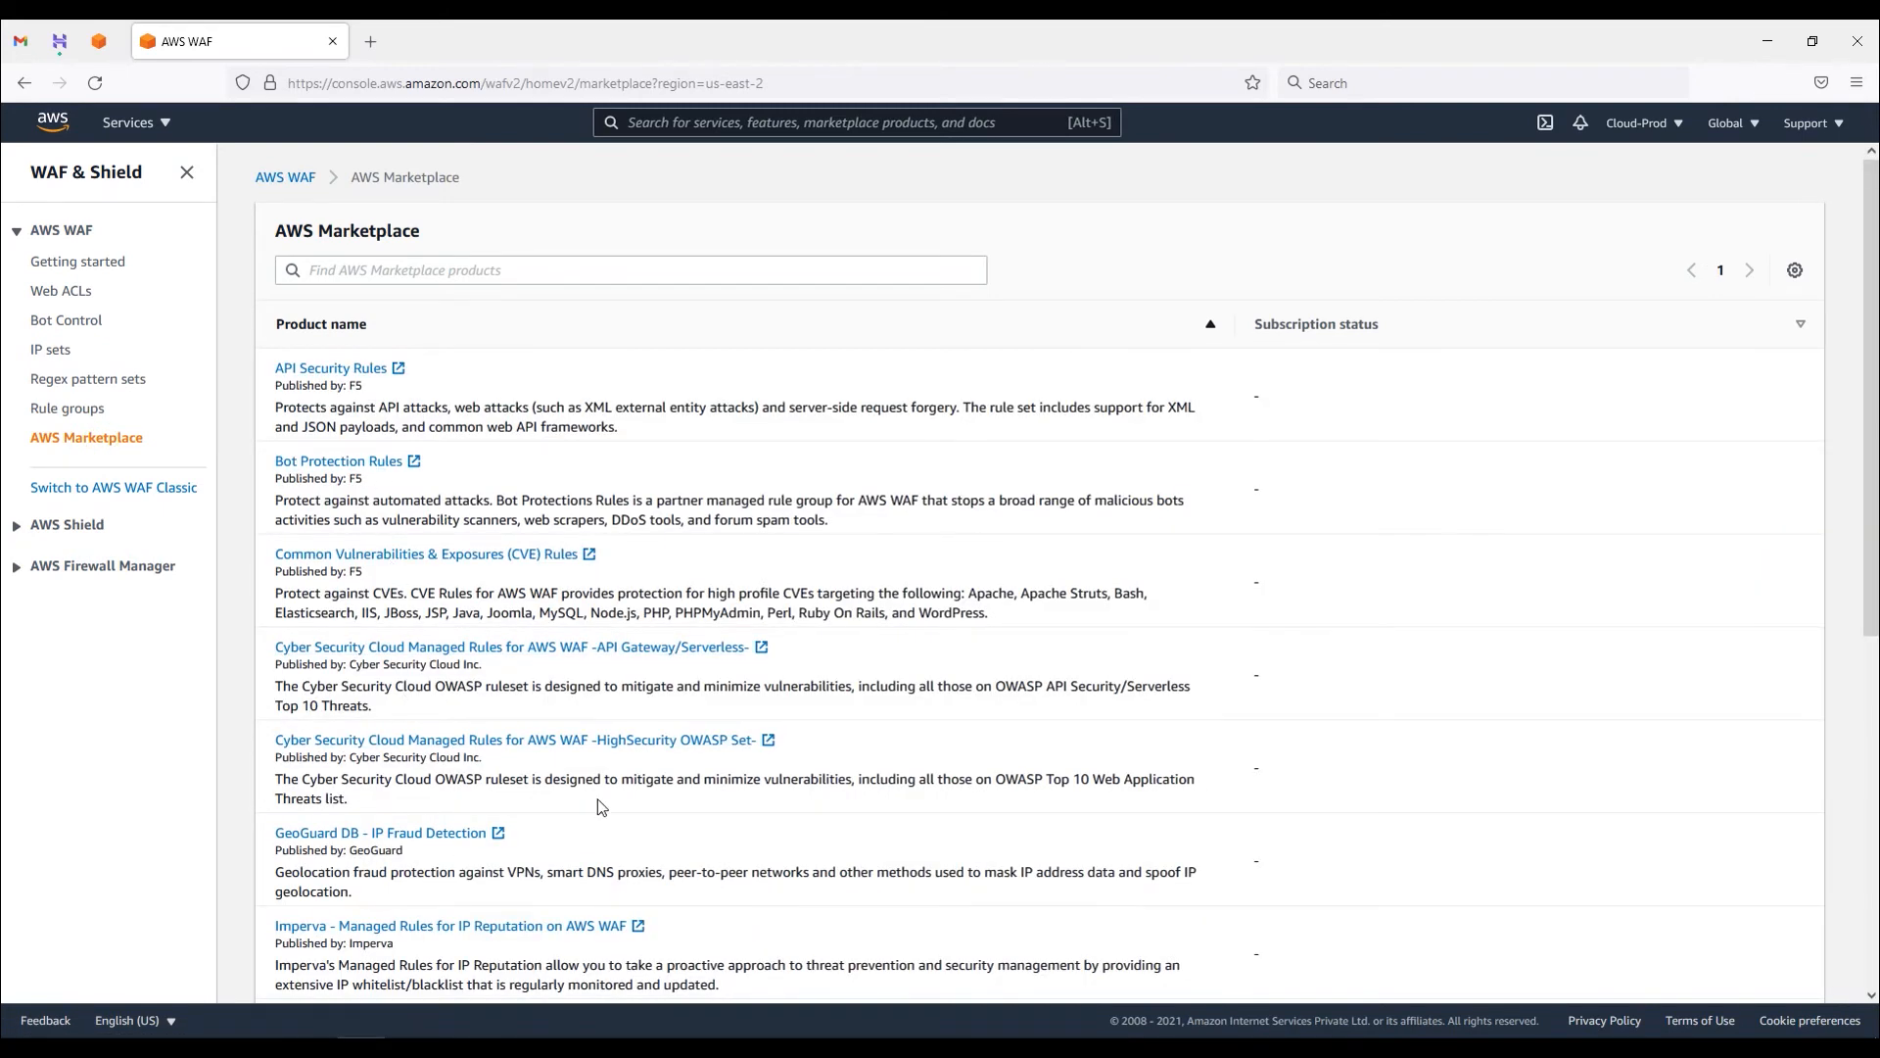
scroll(601, 807, "down", 3)
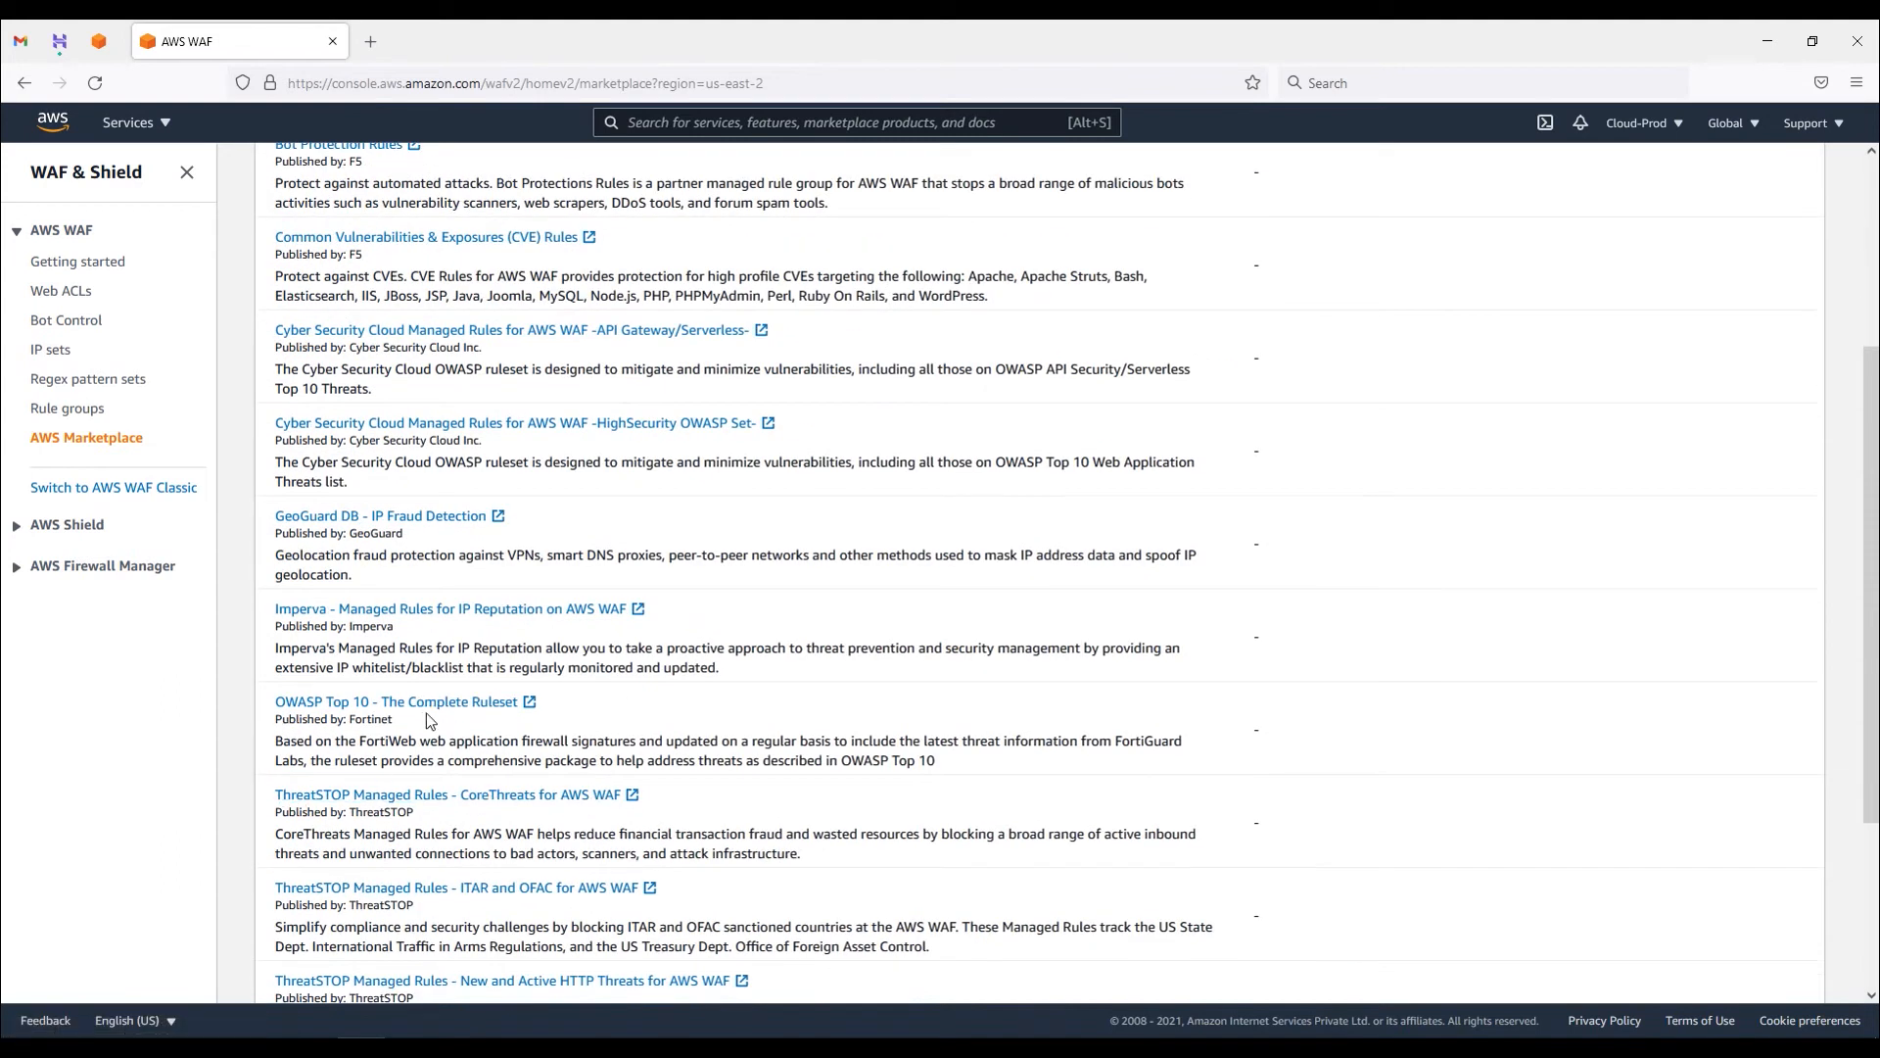
left_click_drag(486, 717, 298, 701)
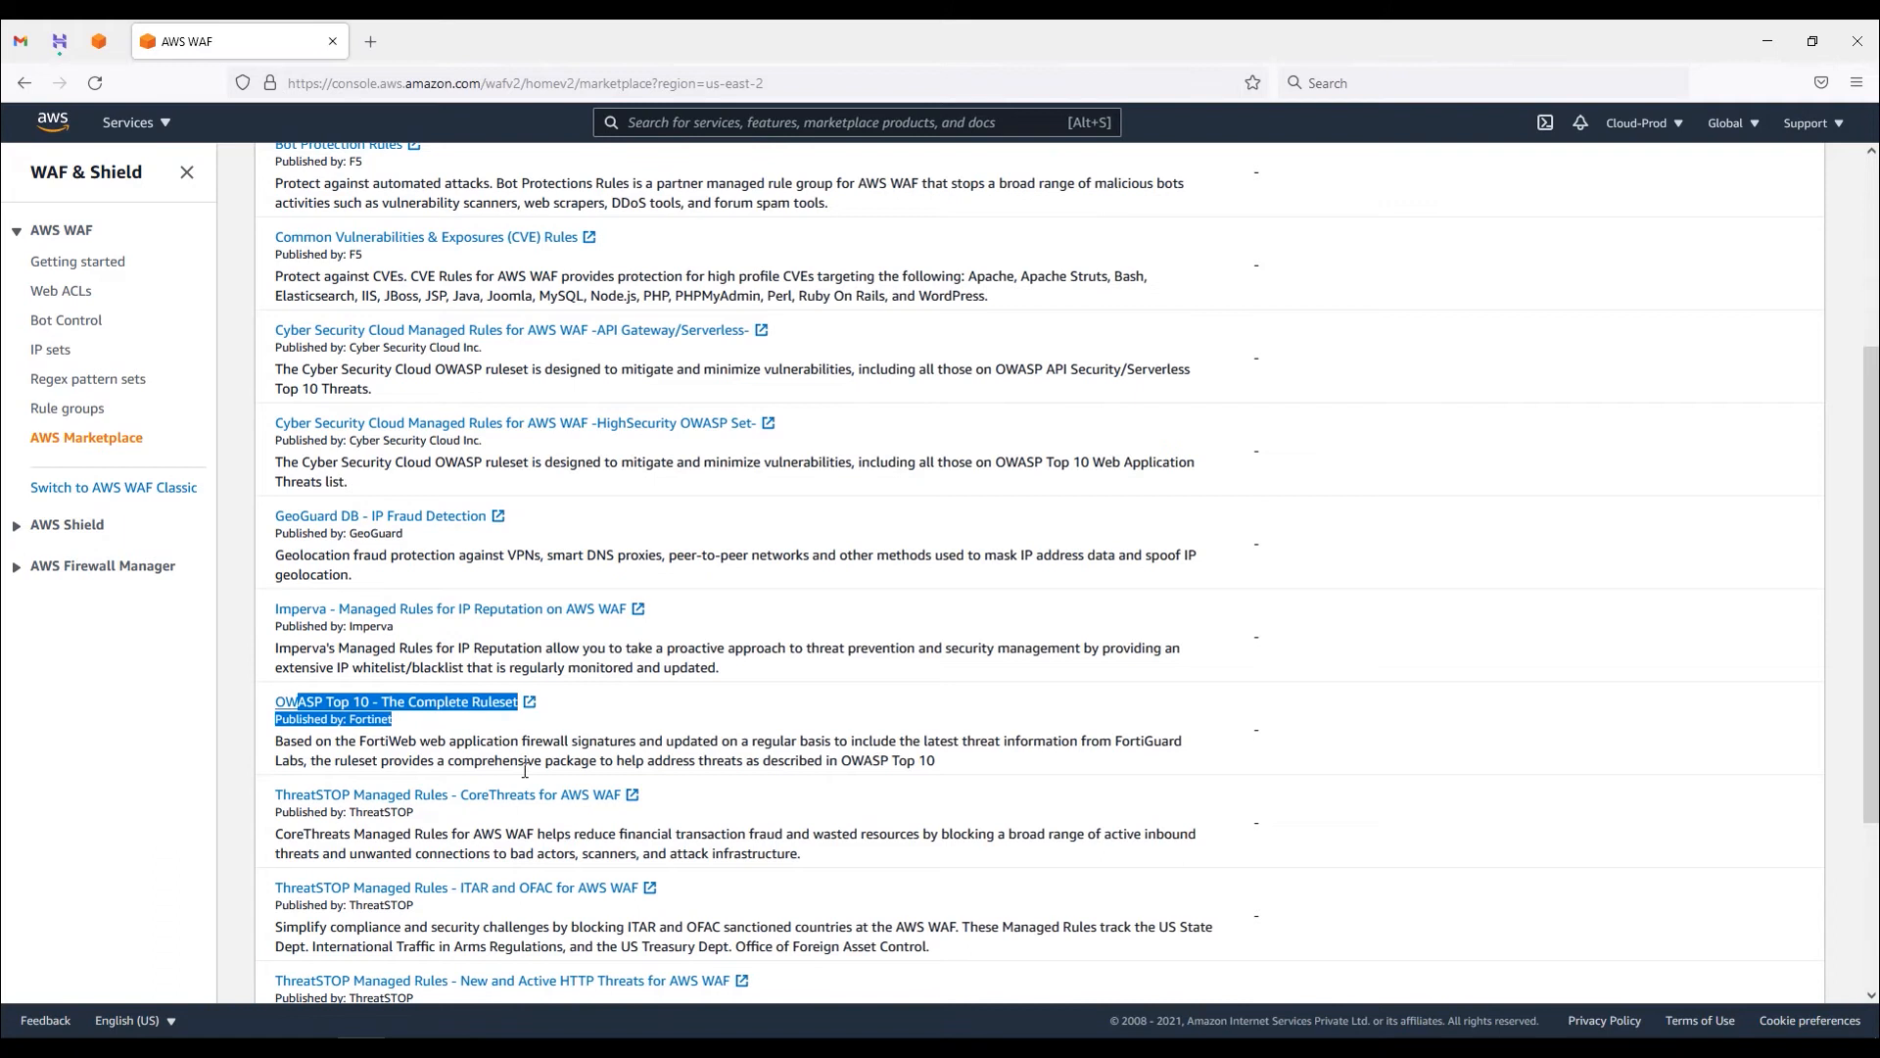
left_click(333, 703)
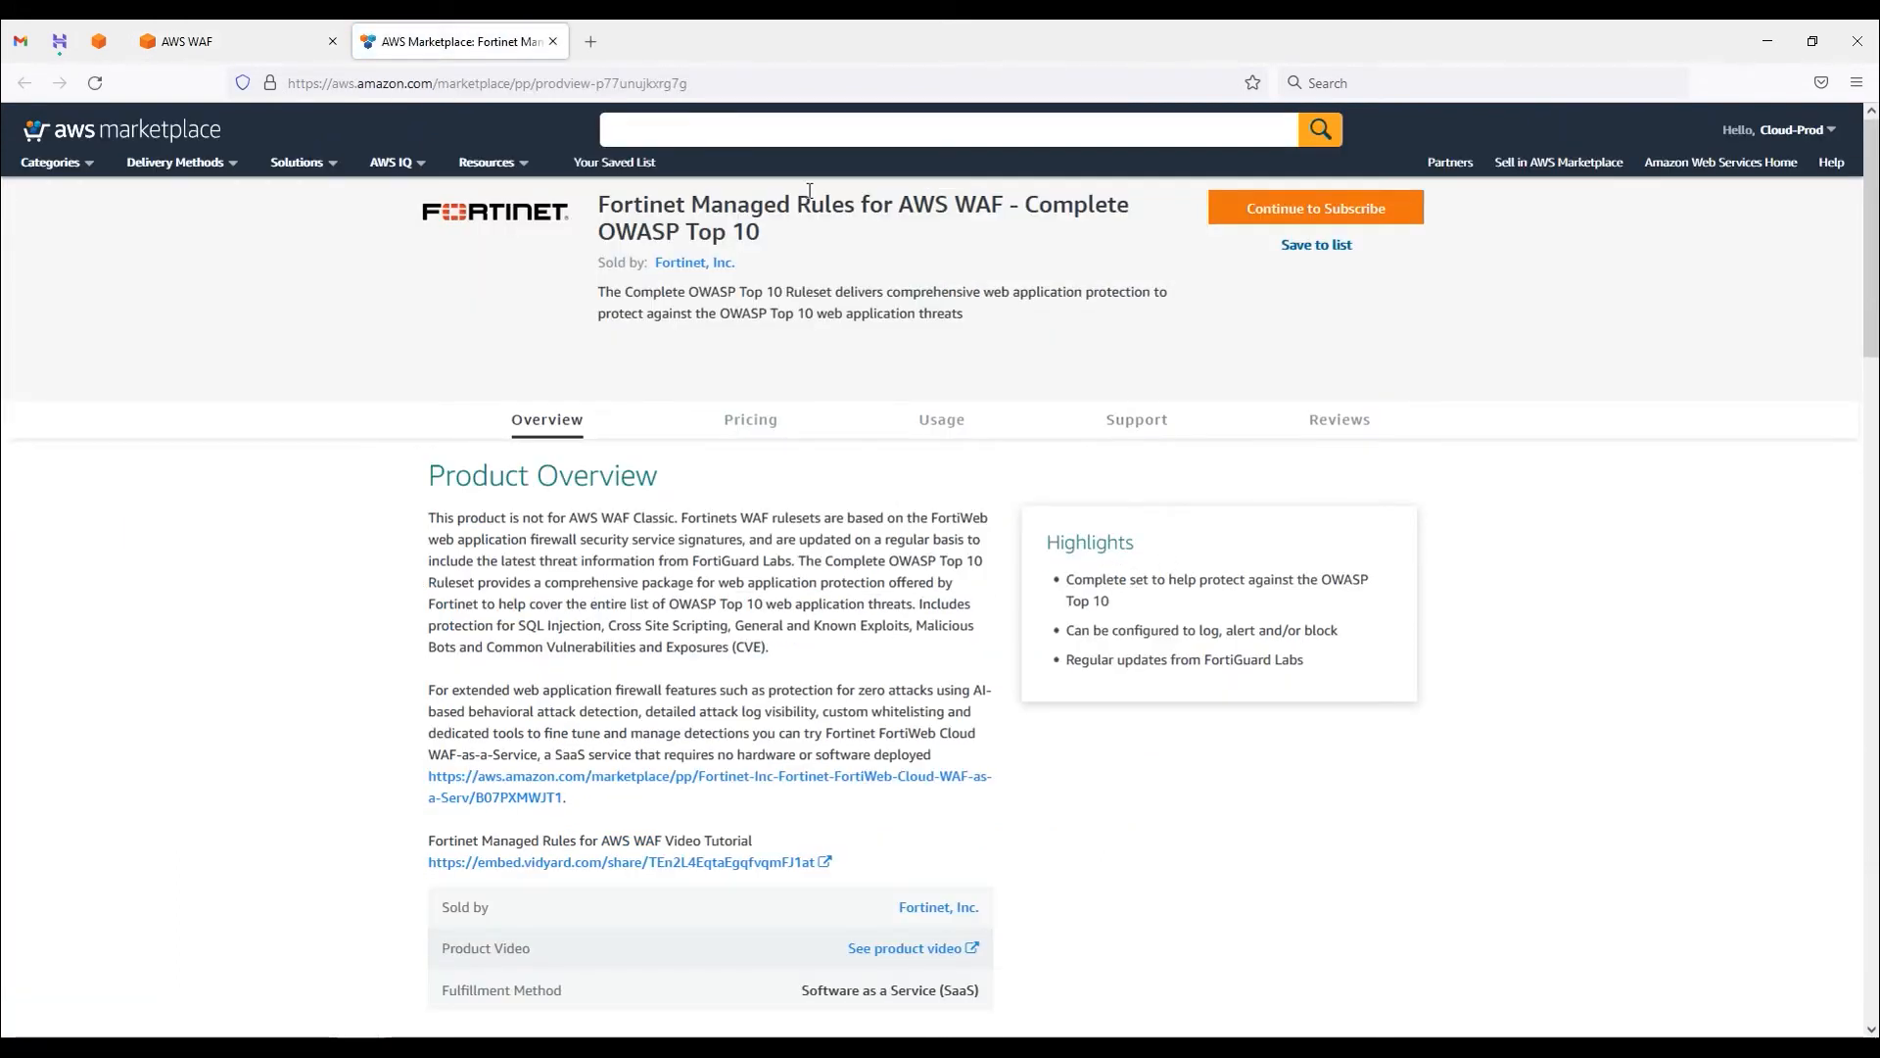
- Review the Fortinet ruleset's overview and its monthly and per-million-request pricing, and close the product page
left_click_drag(775, 228, 598, 205)
scroll(612, 615, "down", 2)
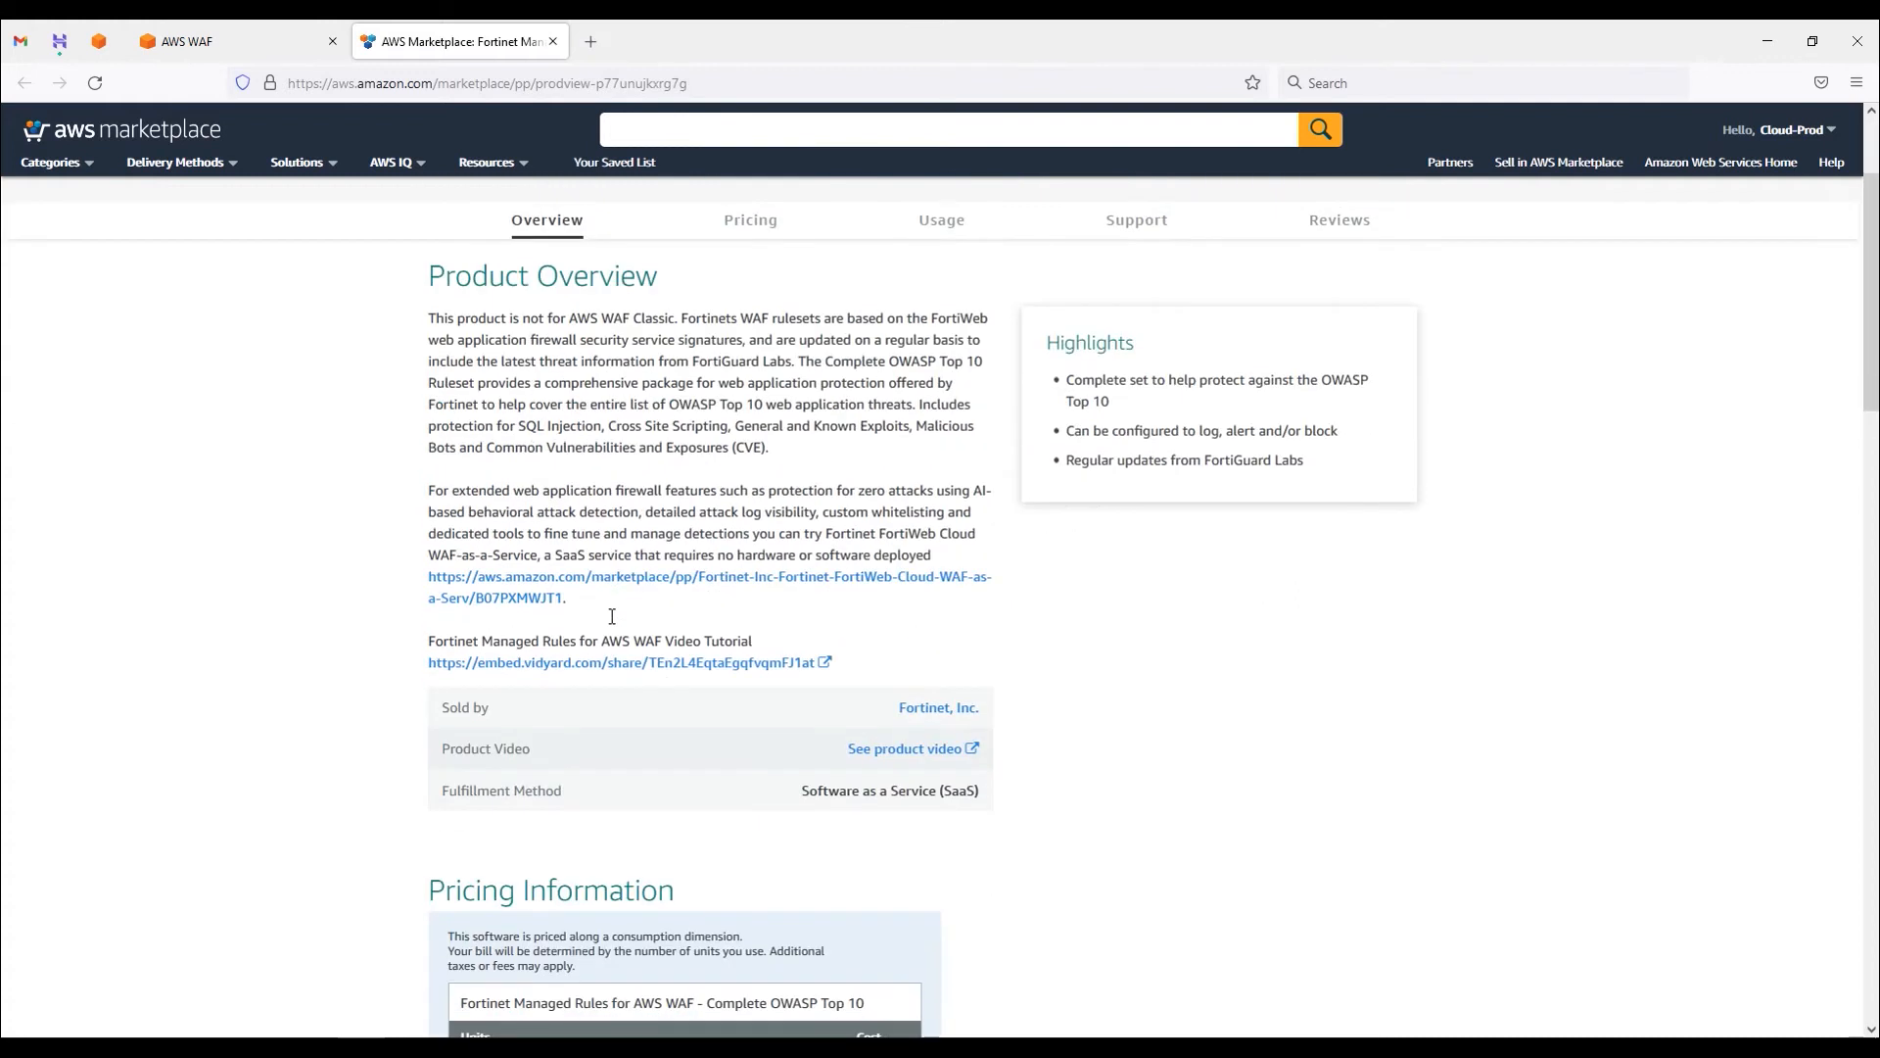
scroll(842, 774, "down", 4)
left_click_drag(459, 674, 884, 674)
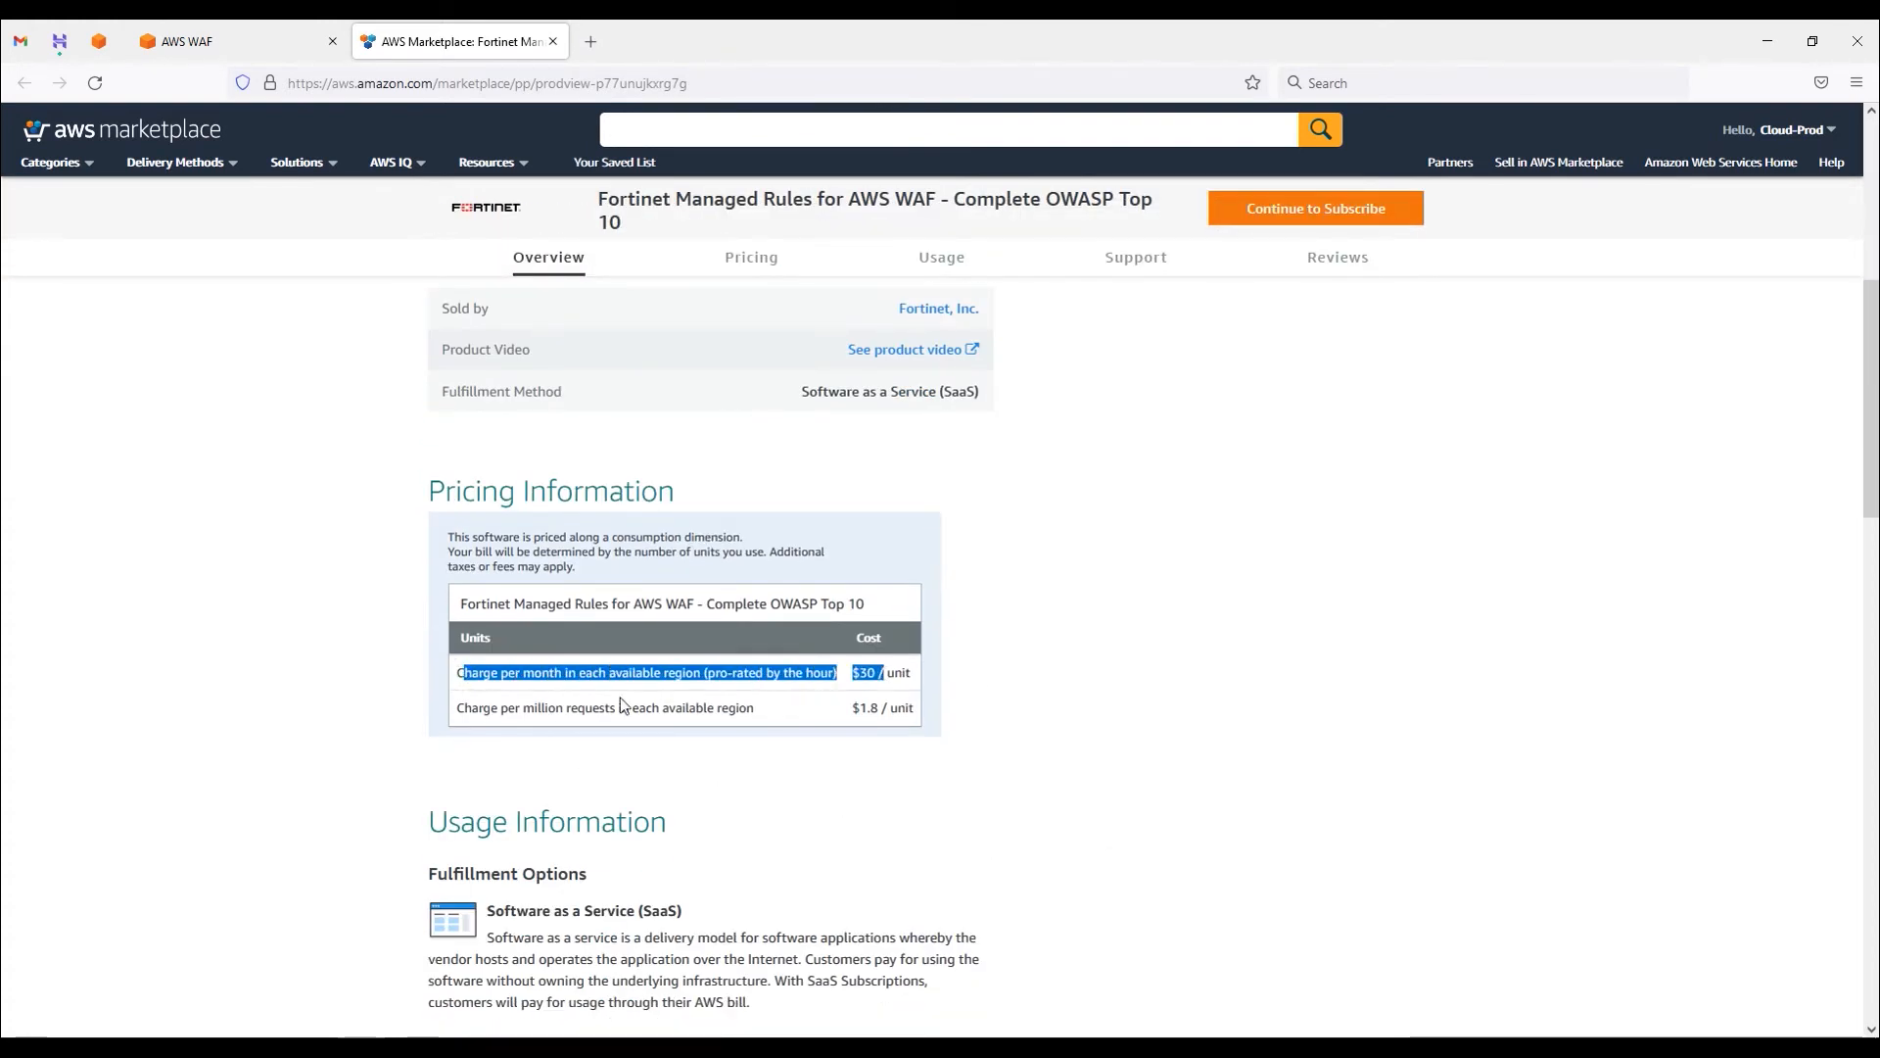
left_click_drag(463, 708, 934, 708)
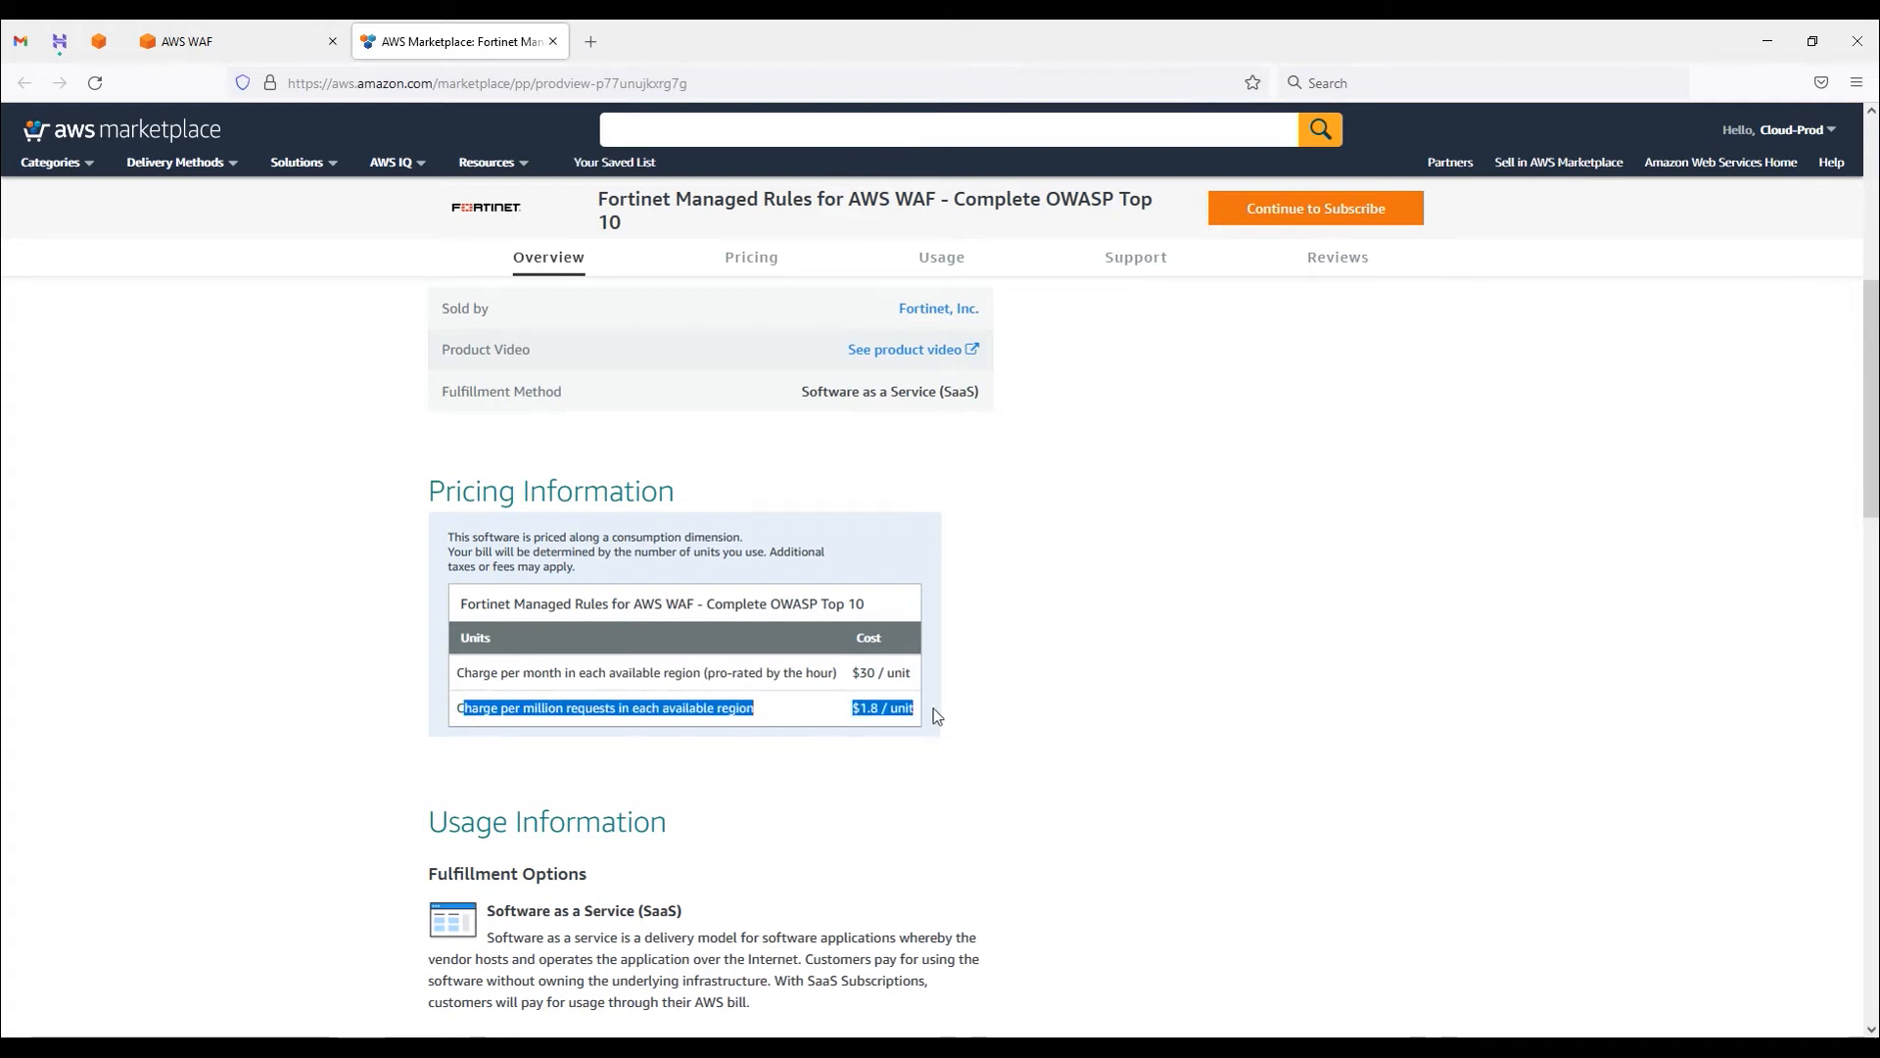
left_click(553, 42)
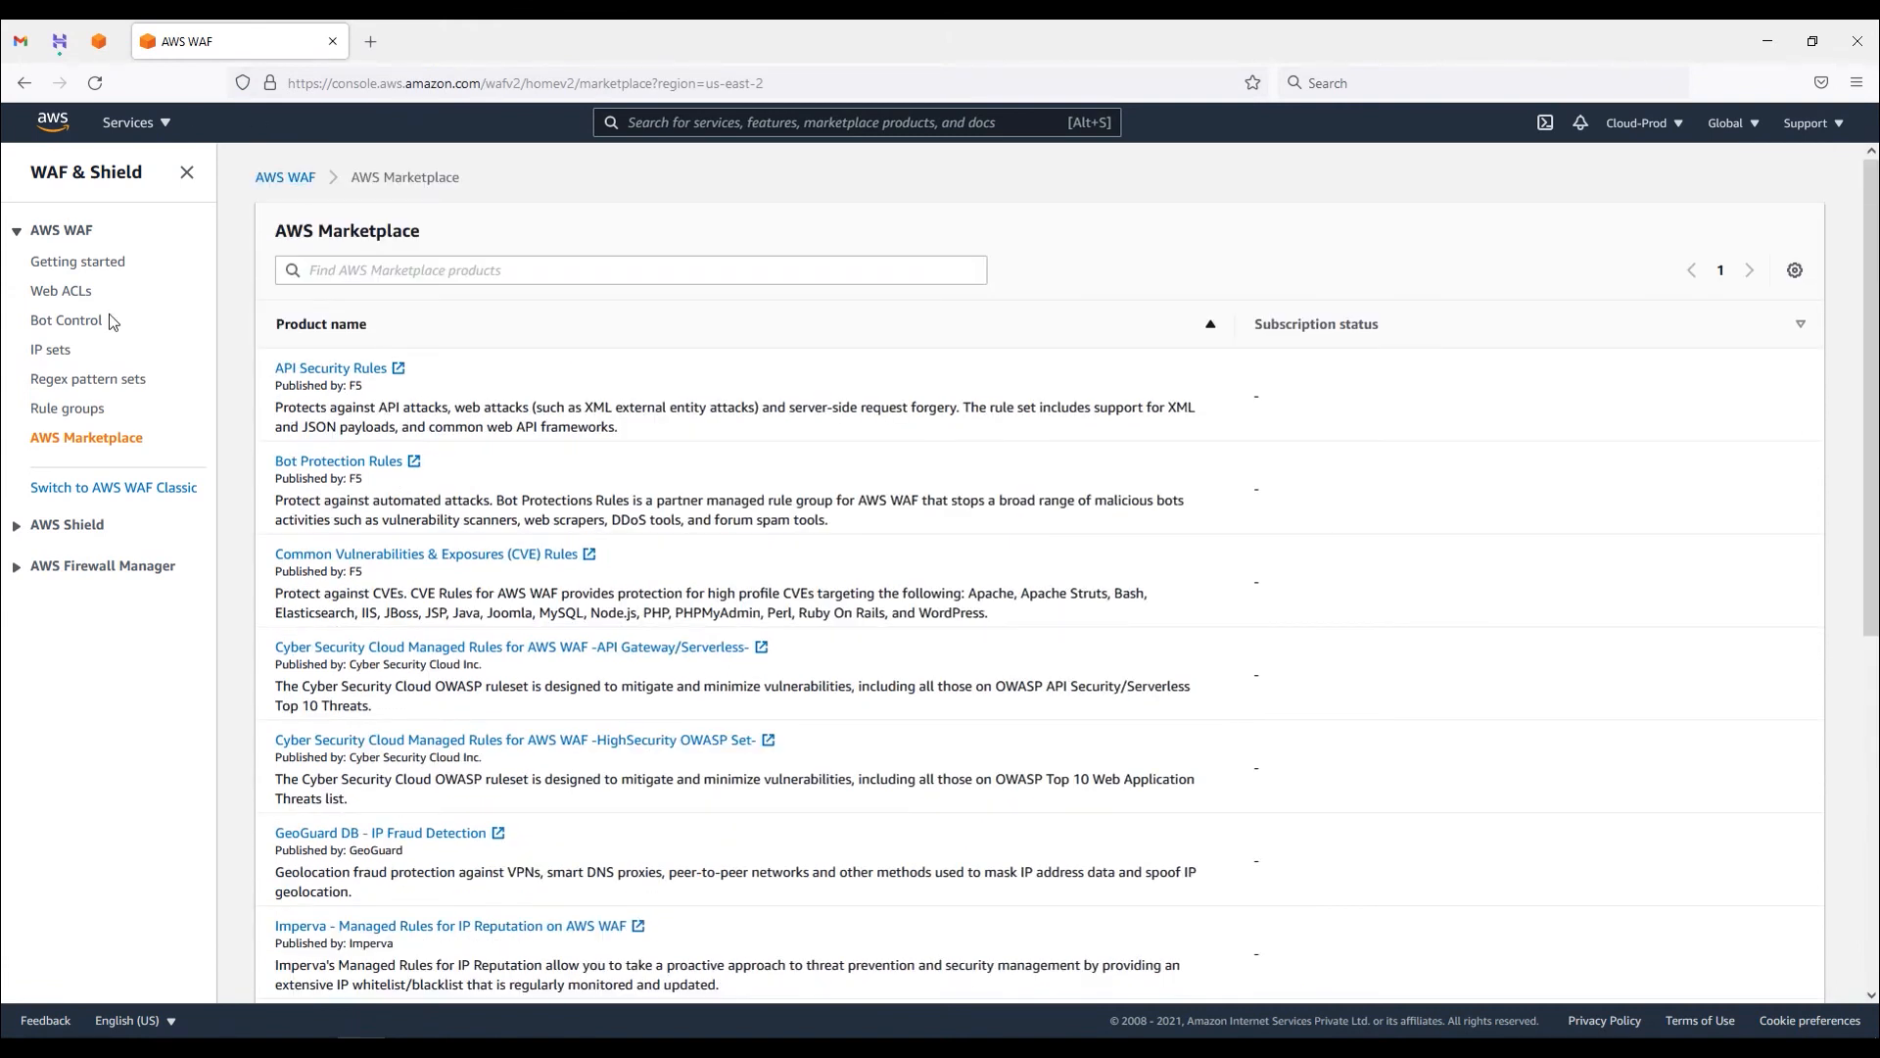
- Open the demo-waf web ACL and set its requests chart to the 12h time range
left_click(76, 302)
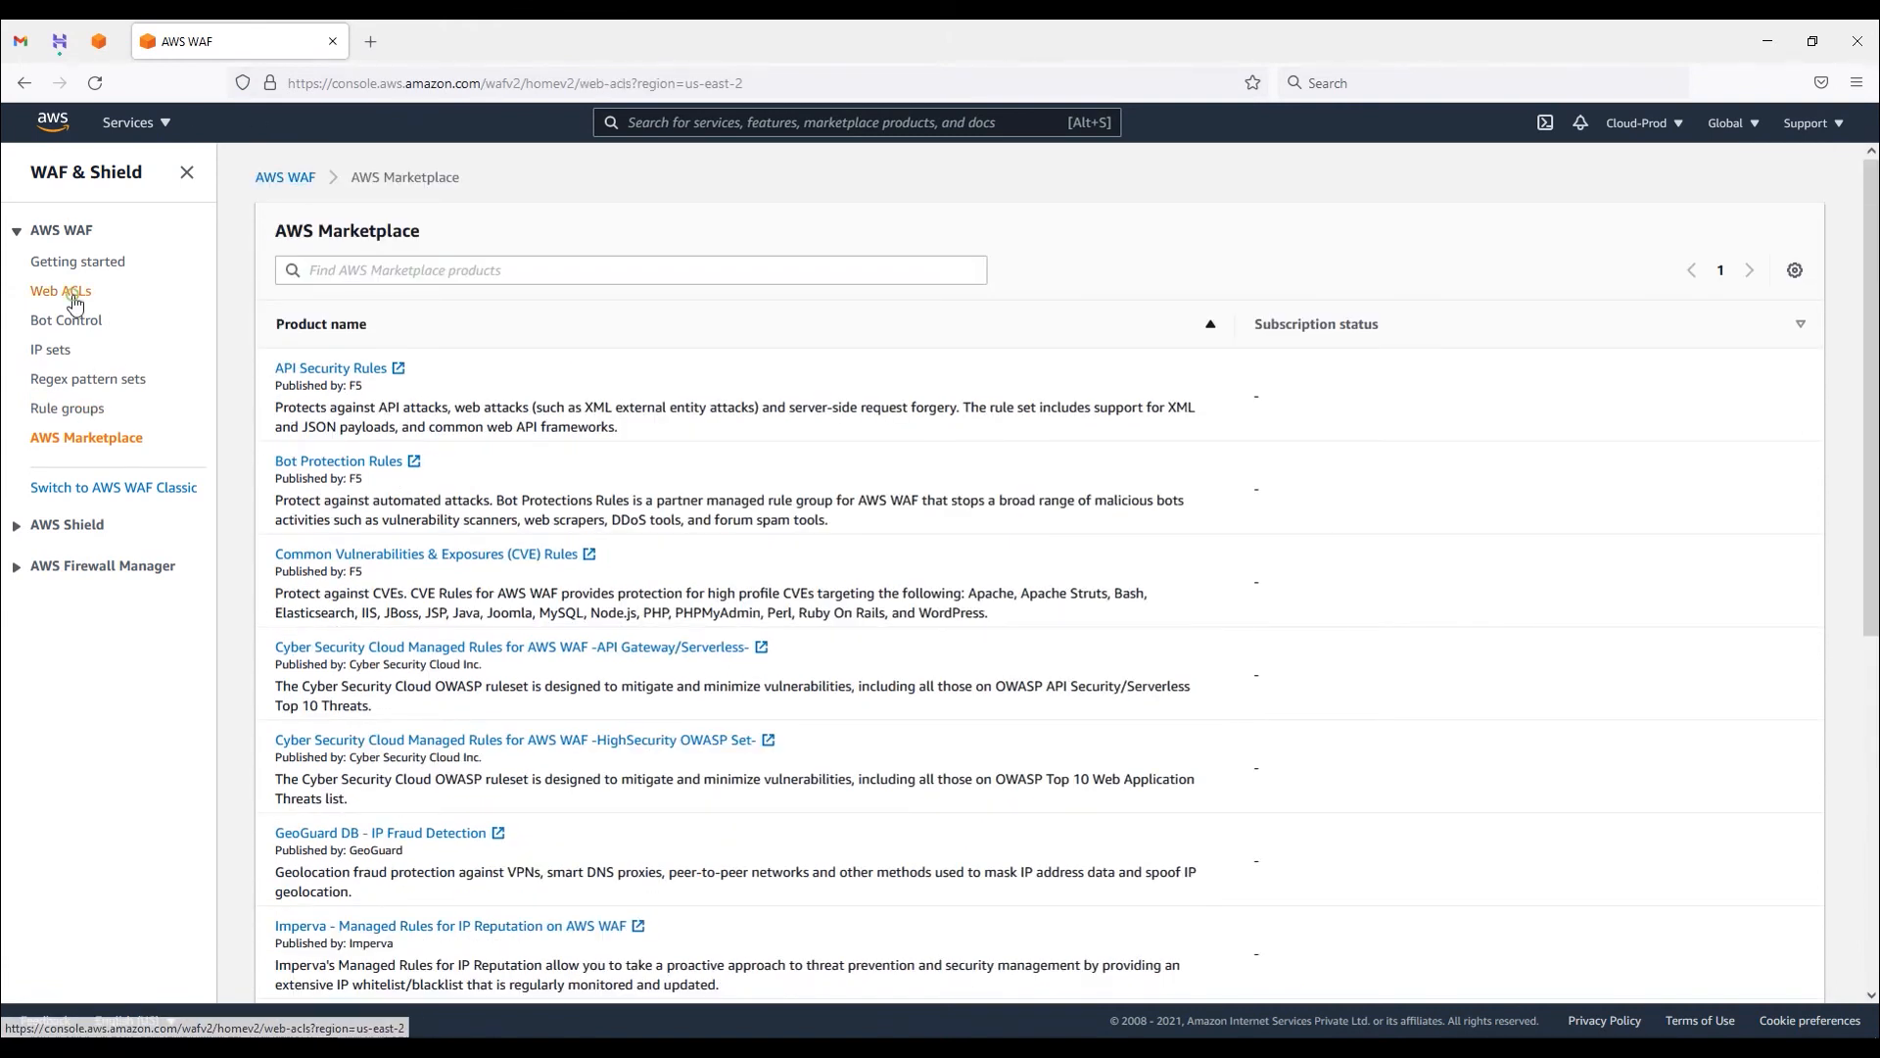
left_click(365, 372)
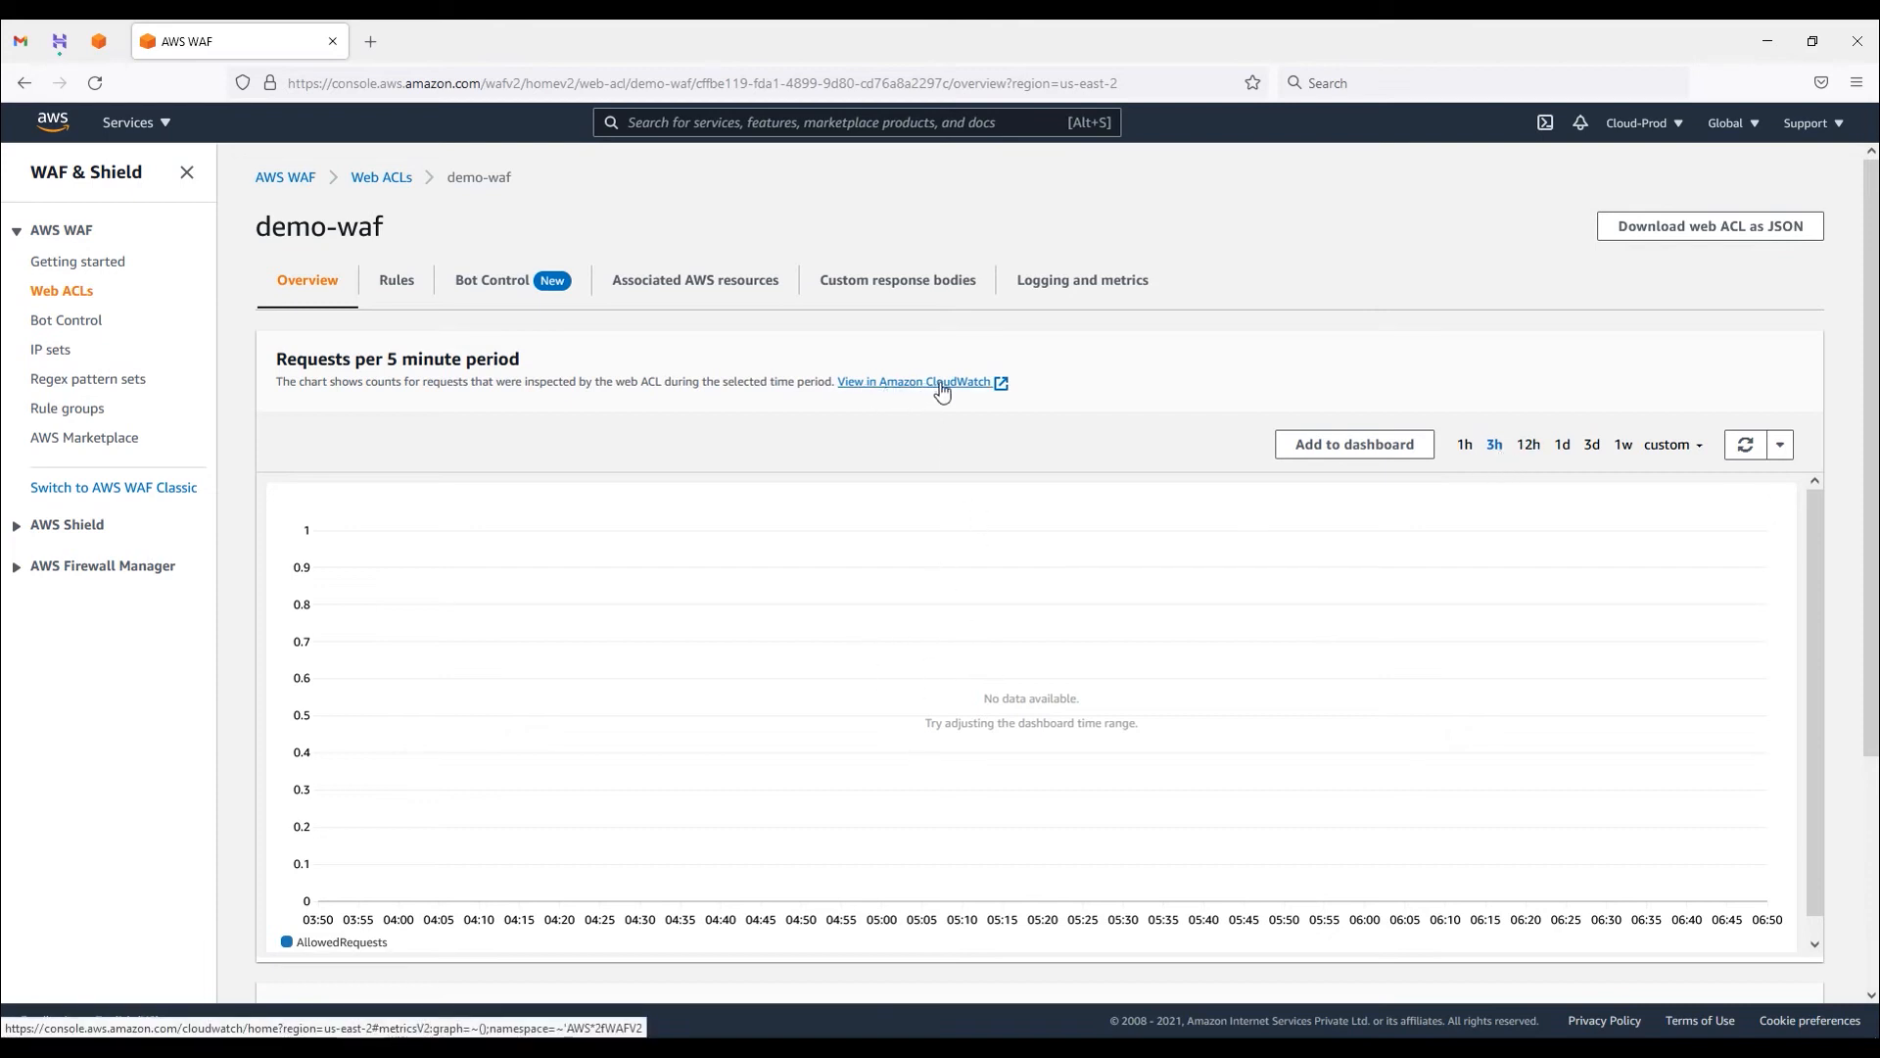
scroll(882, 685, "down", 1)
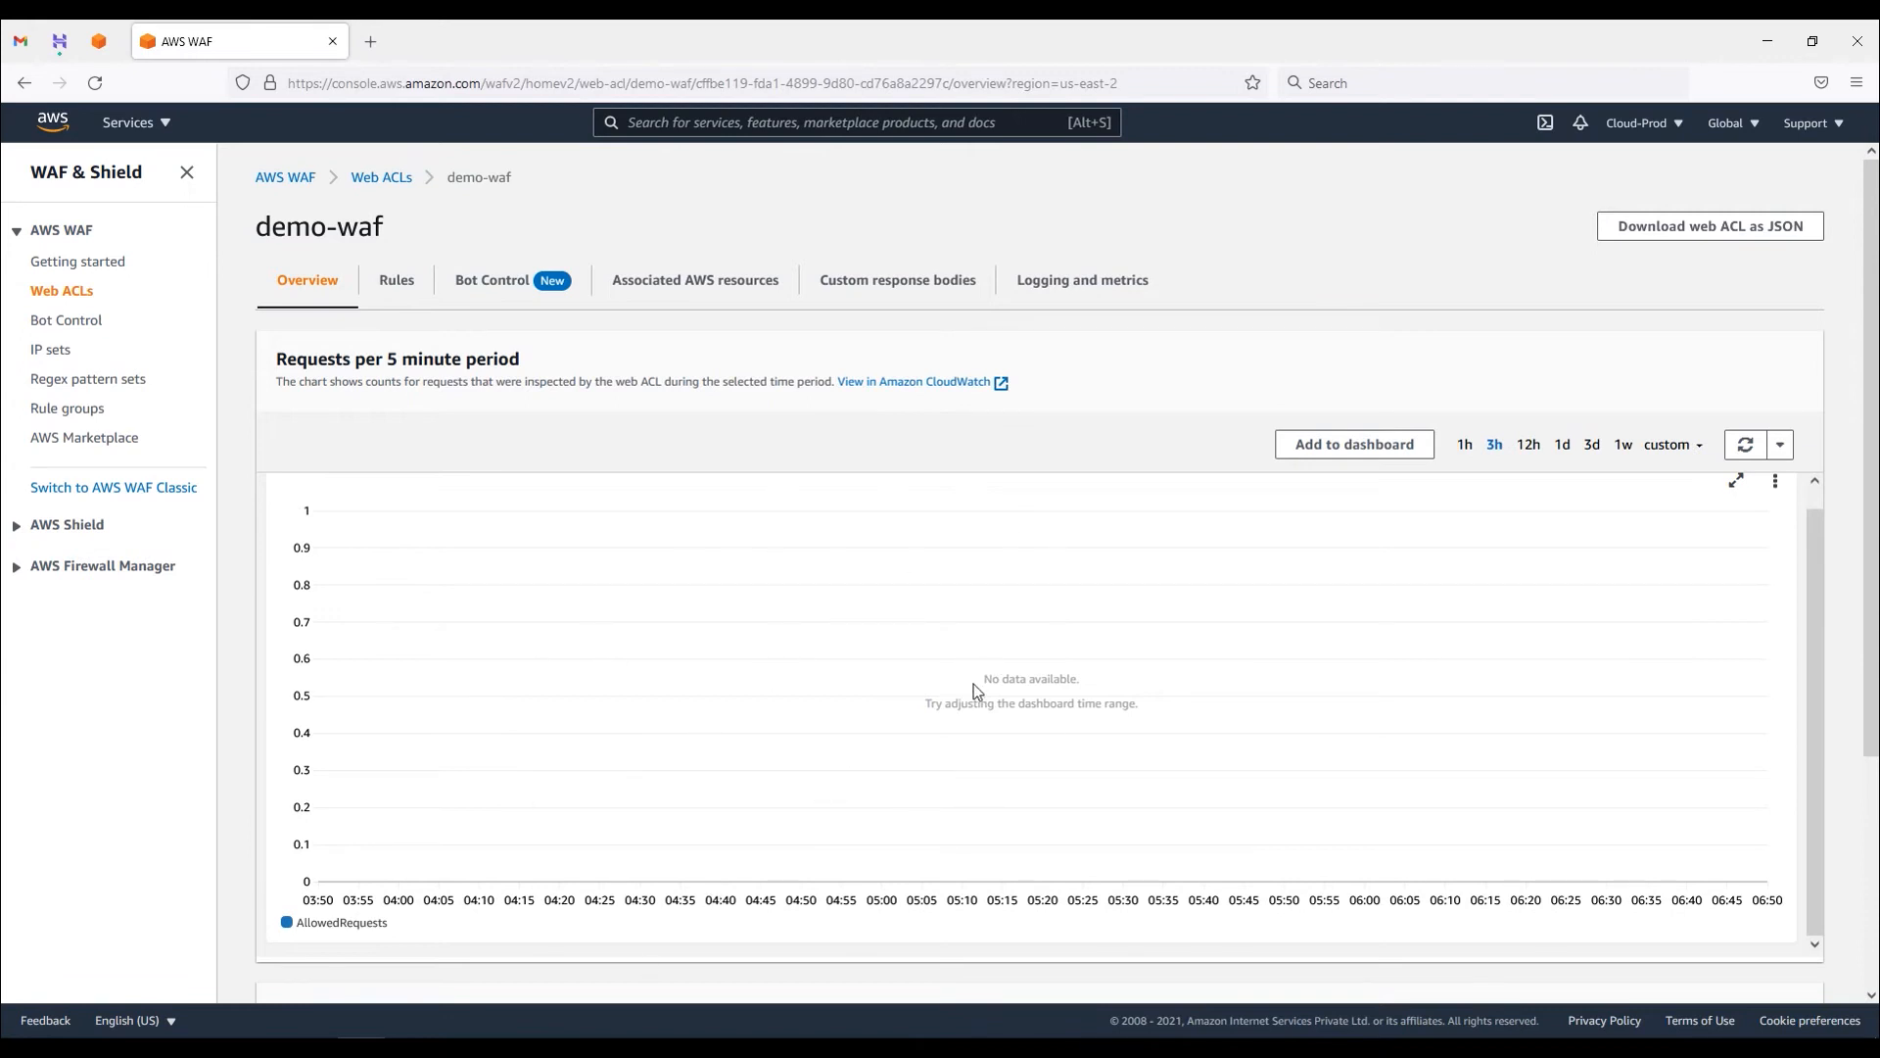
left_click(1677, 449)
left_click(1529, 444)
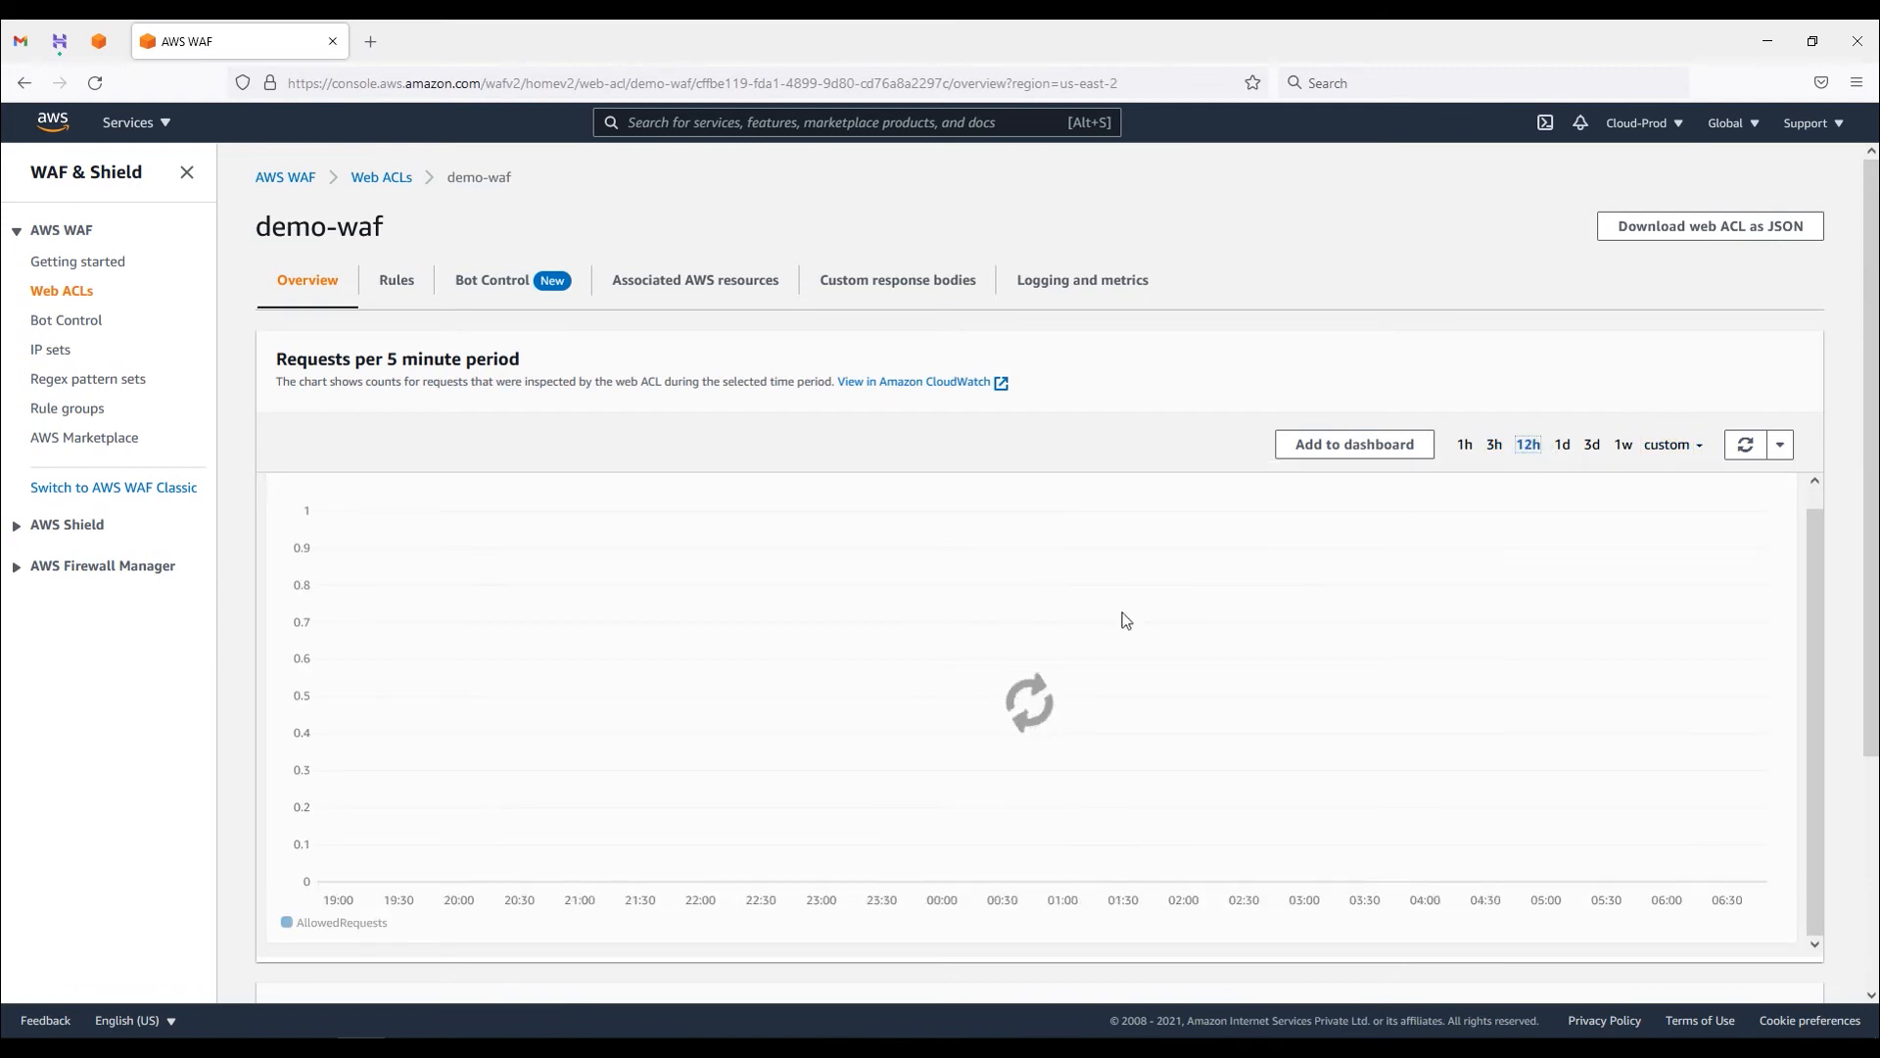
- Examine the sampled requests section of demo-waf and its available metric filters, leaving All metrics selected
scroll(809, 637, "down", 3)
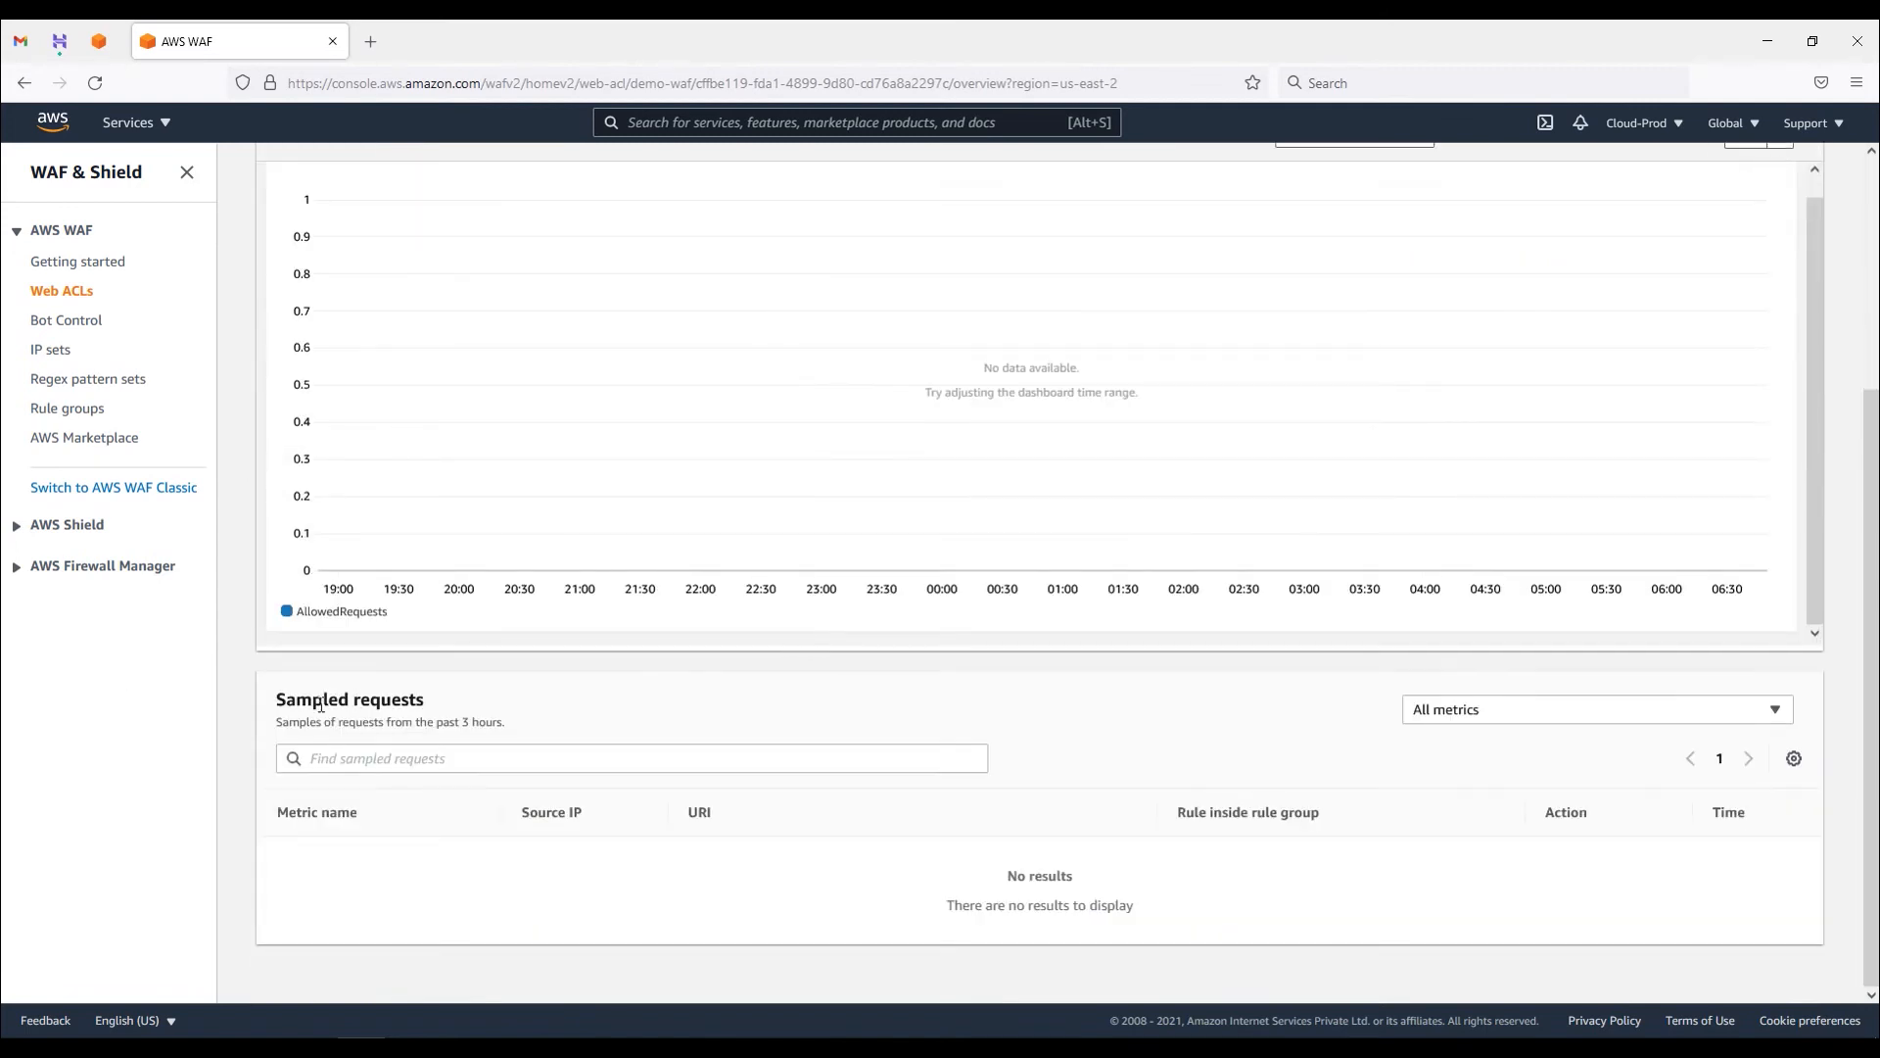
left_click_drag(274, 699, 442, 697)
left_click_drag(276, 722, 571, 776)
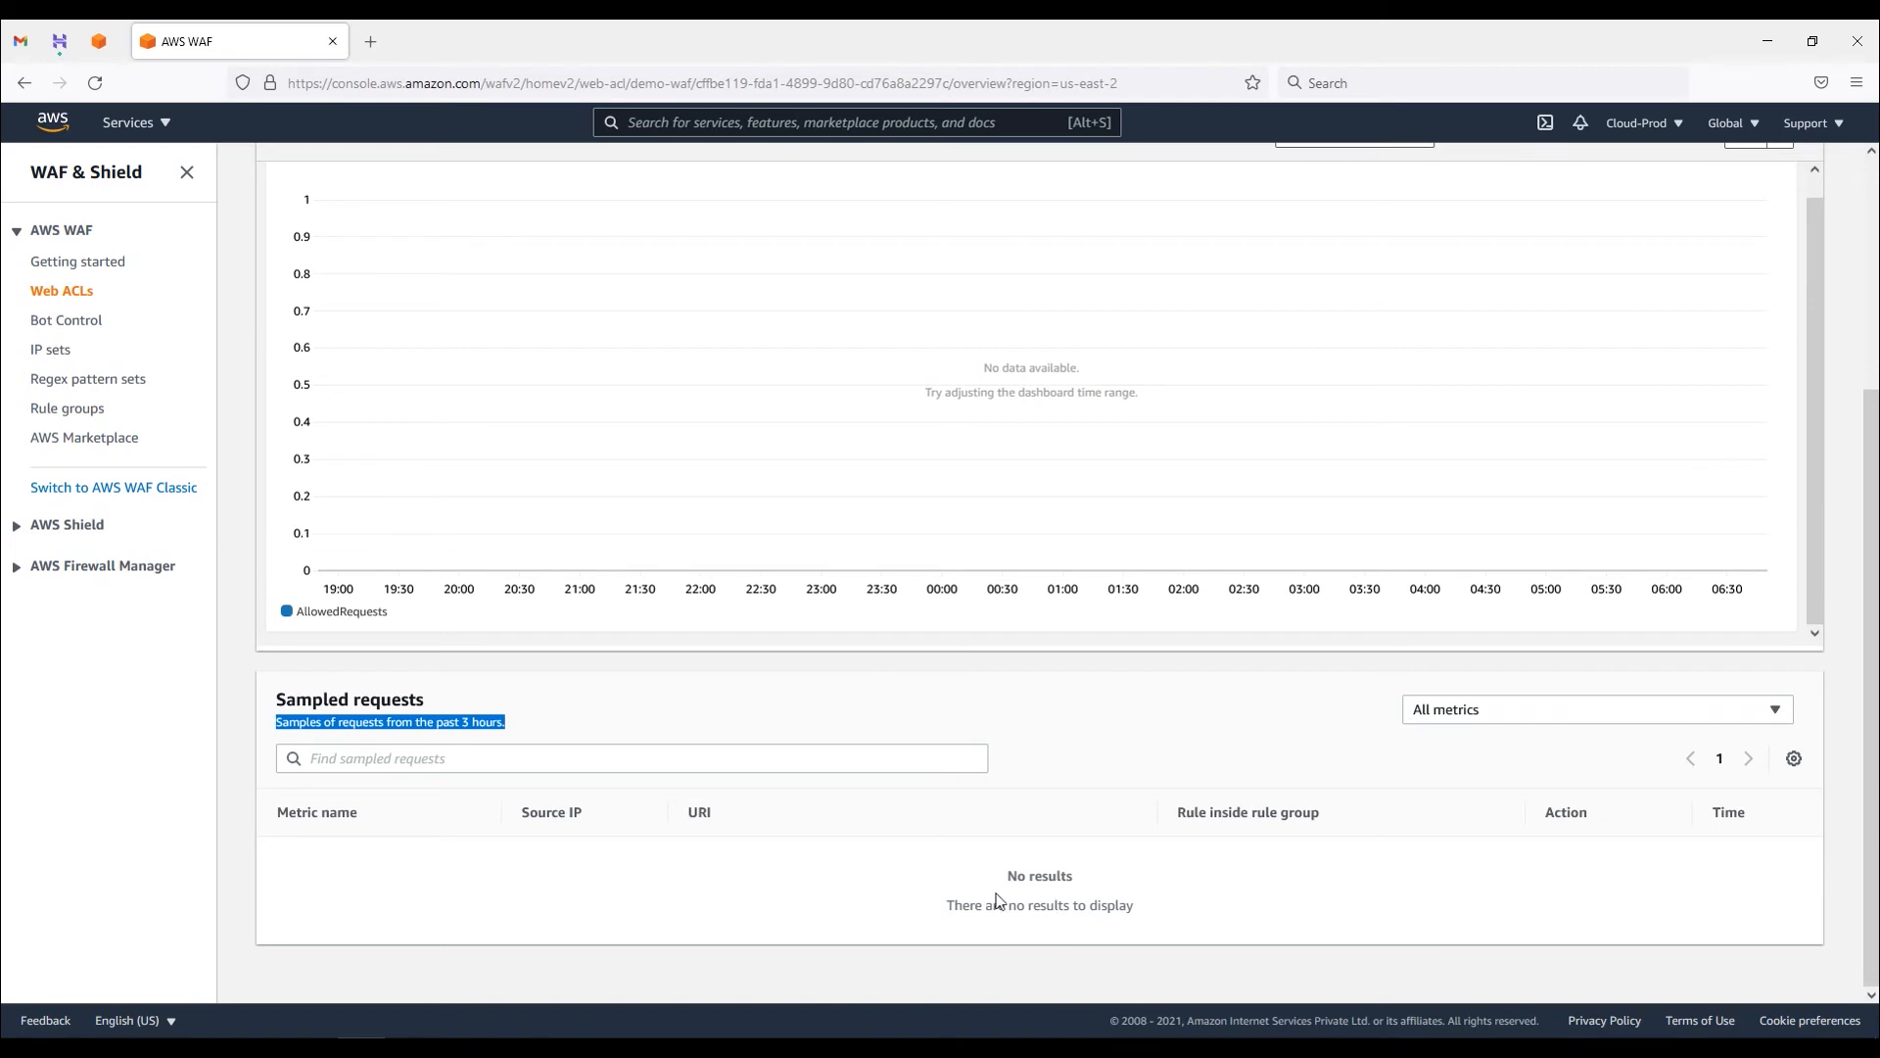
left_click(1168, 903)
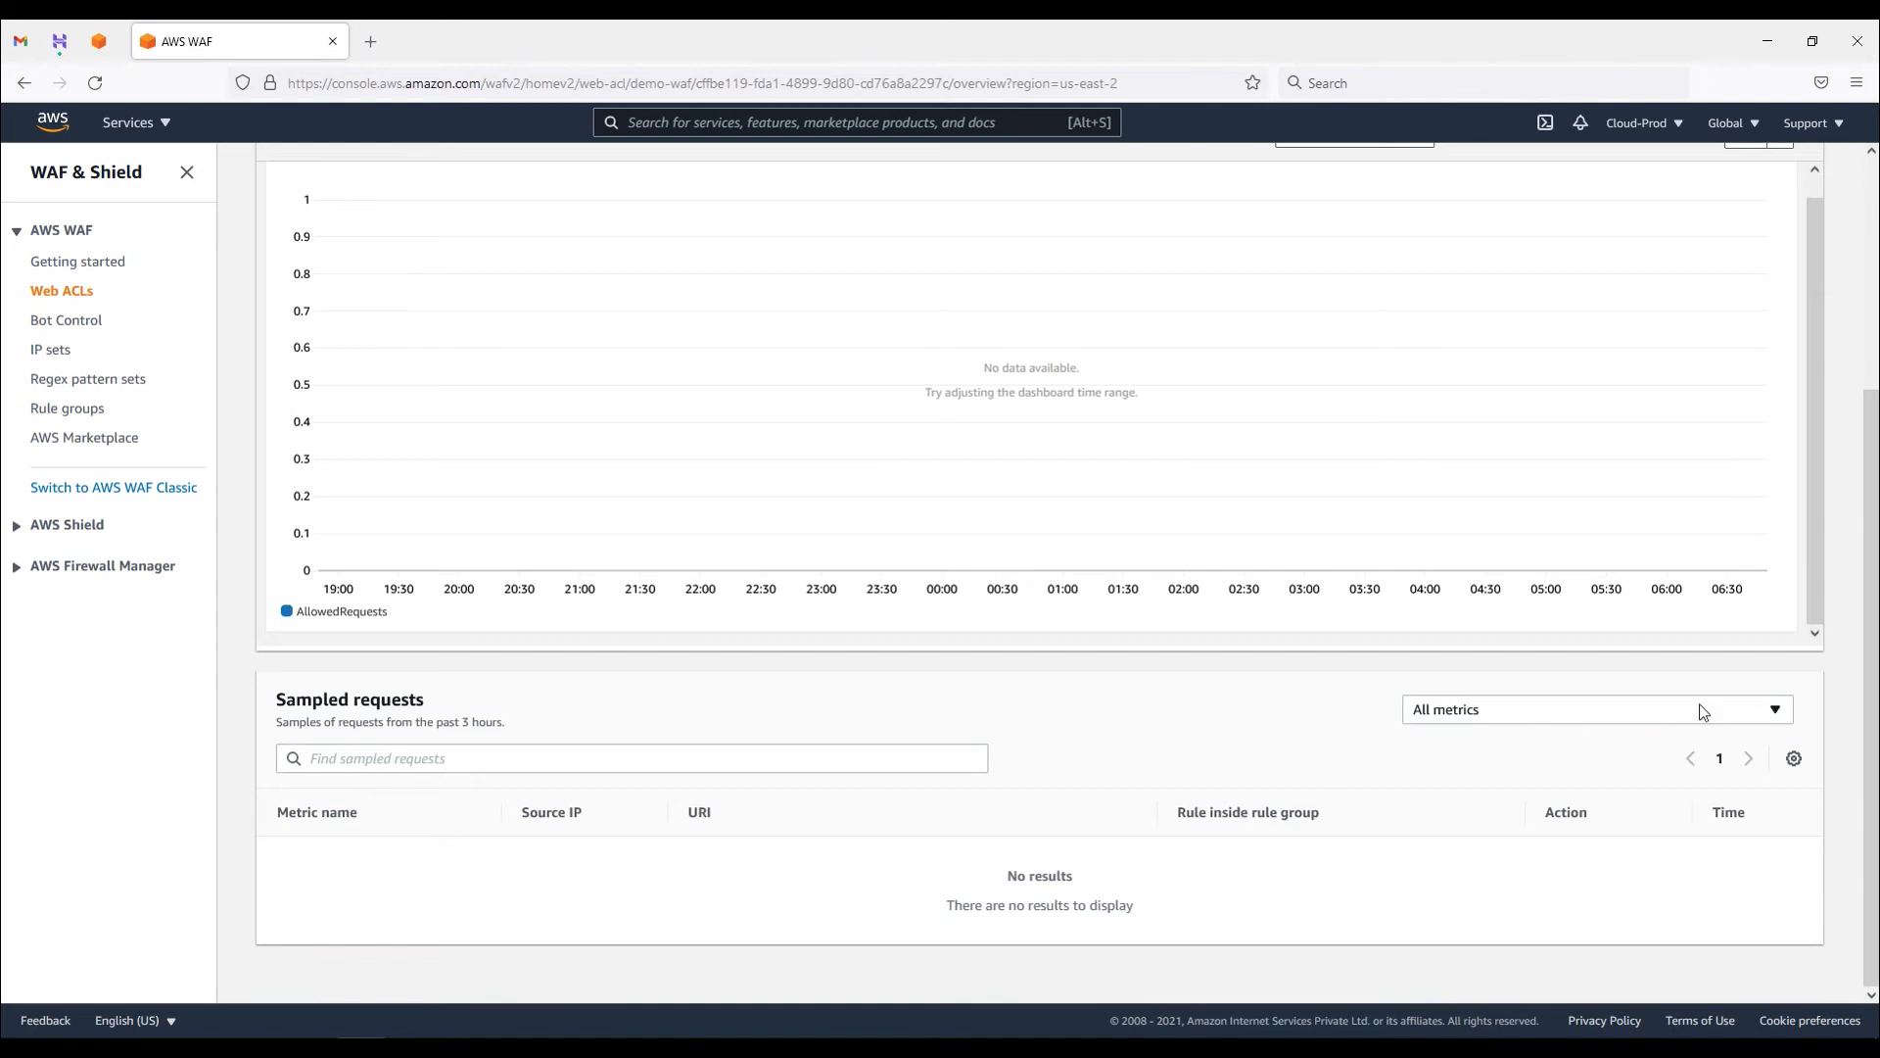
left_click(1777, 711)
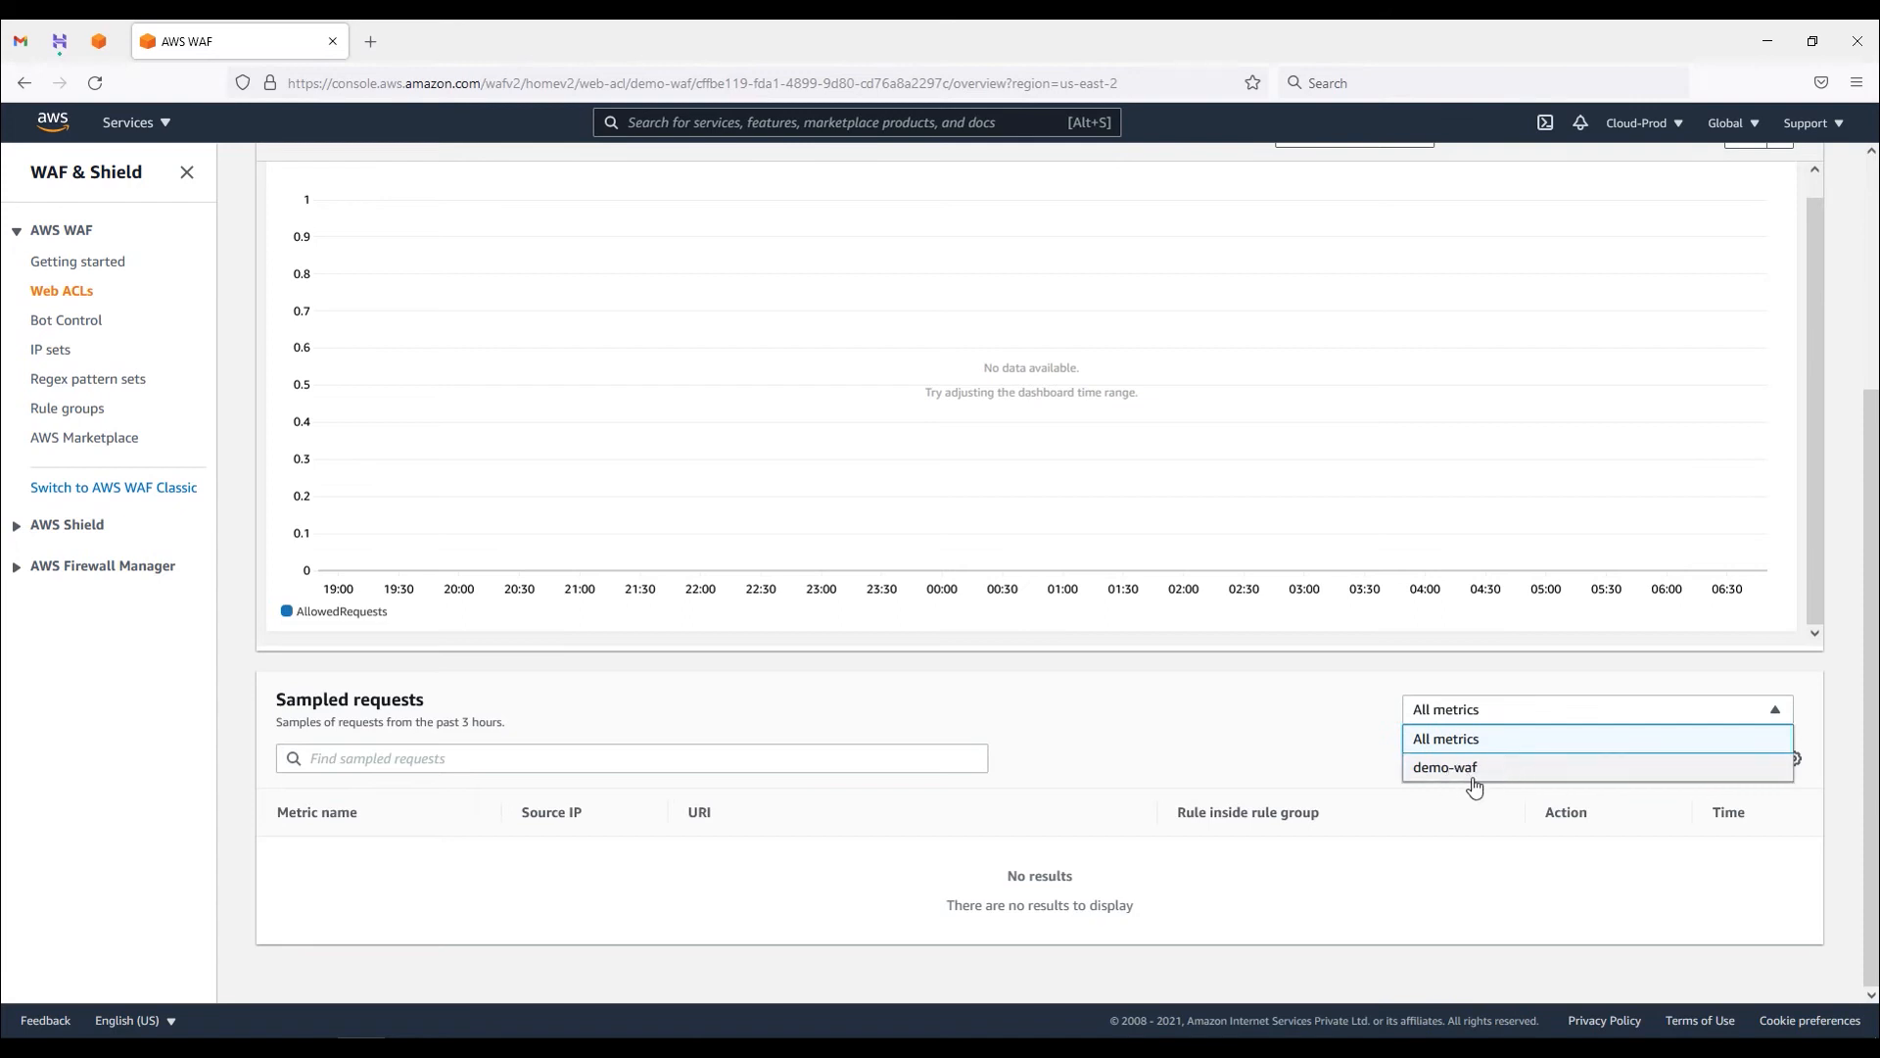
left_click(1230, 914)
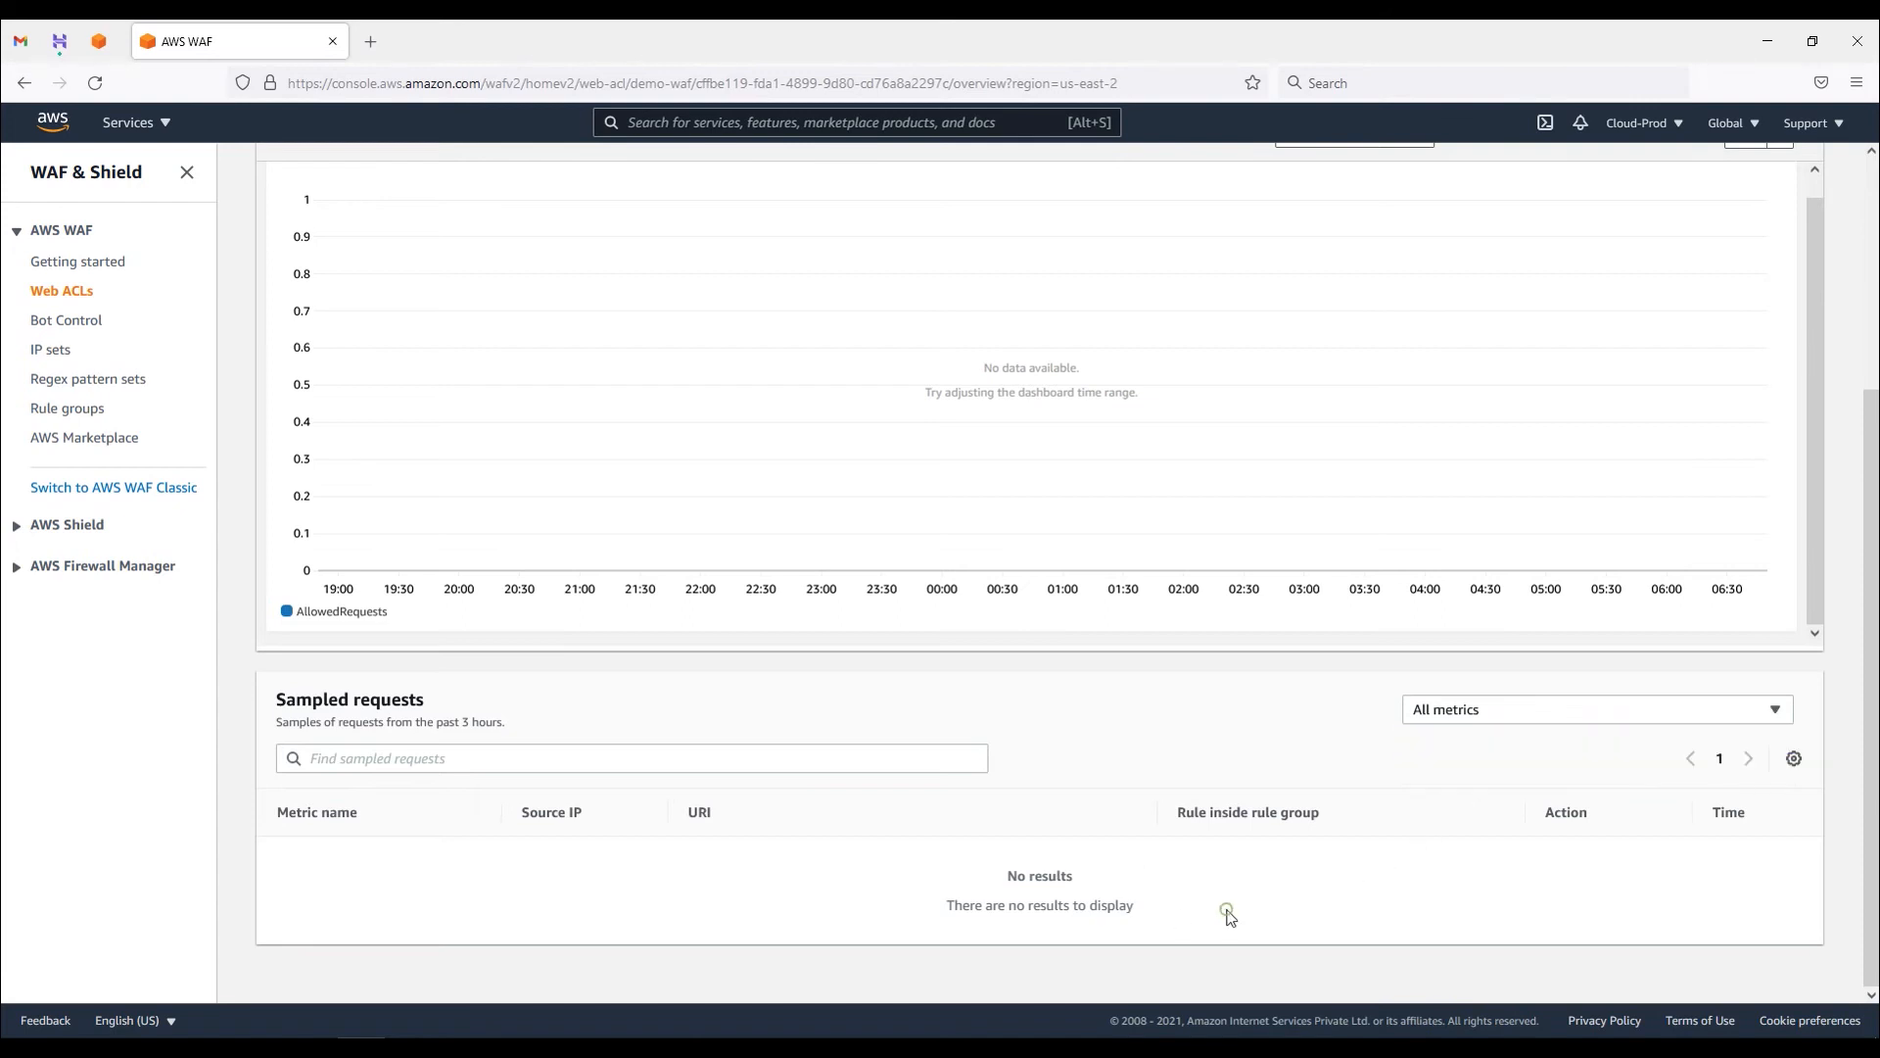
scroll(1231, 915, "up", 5)
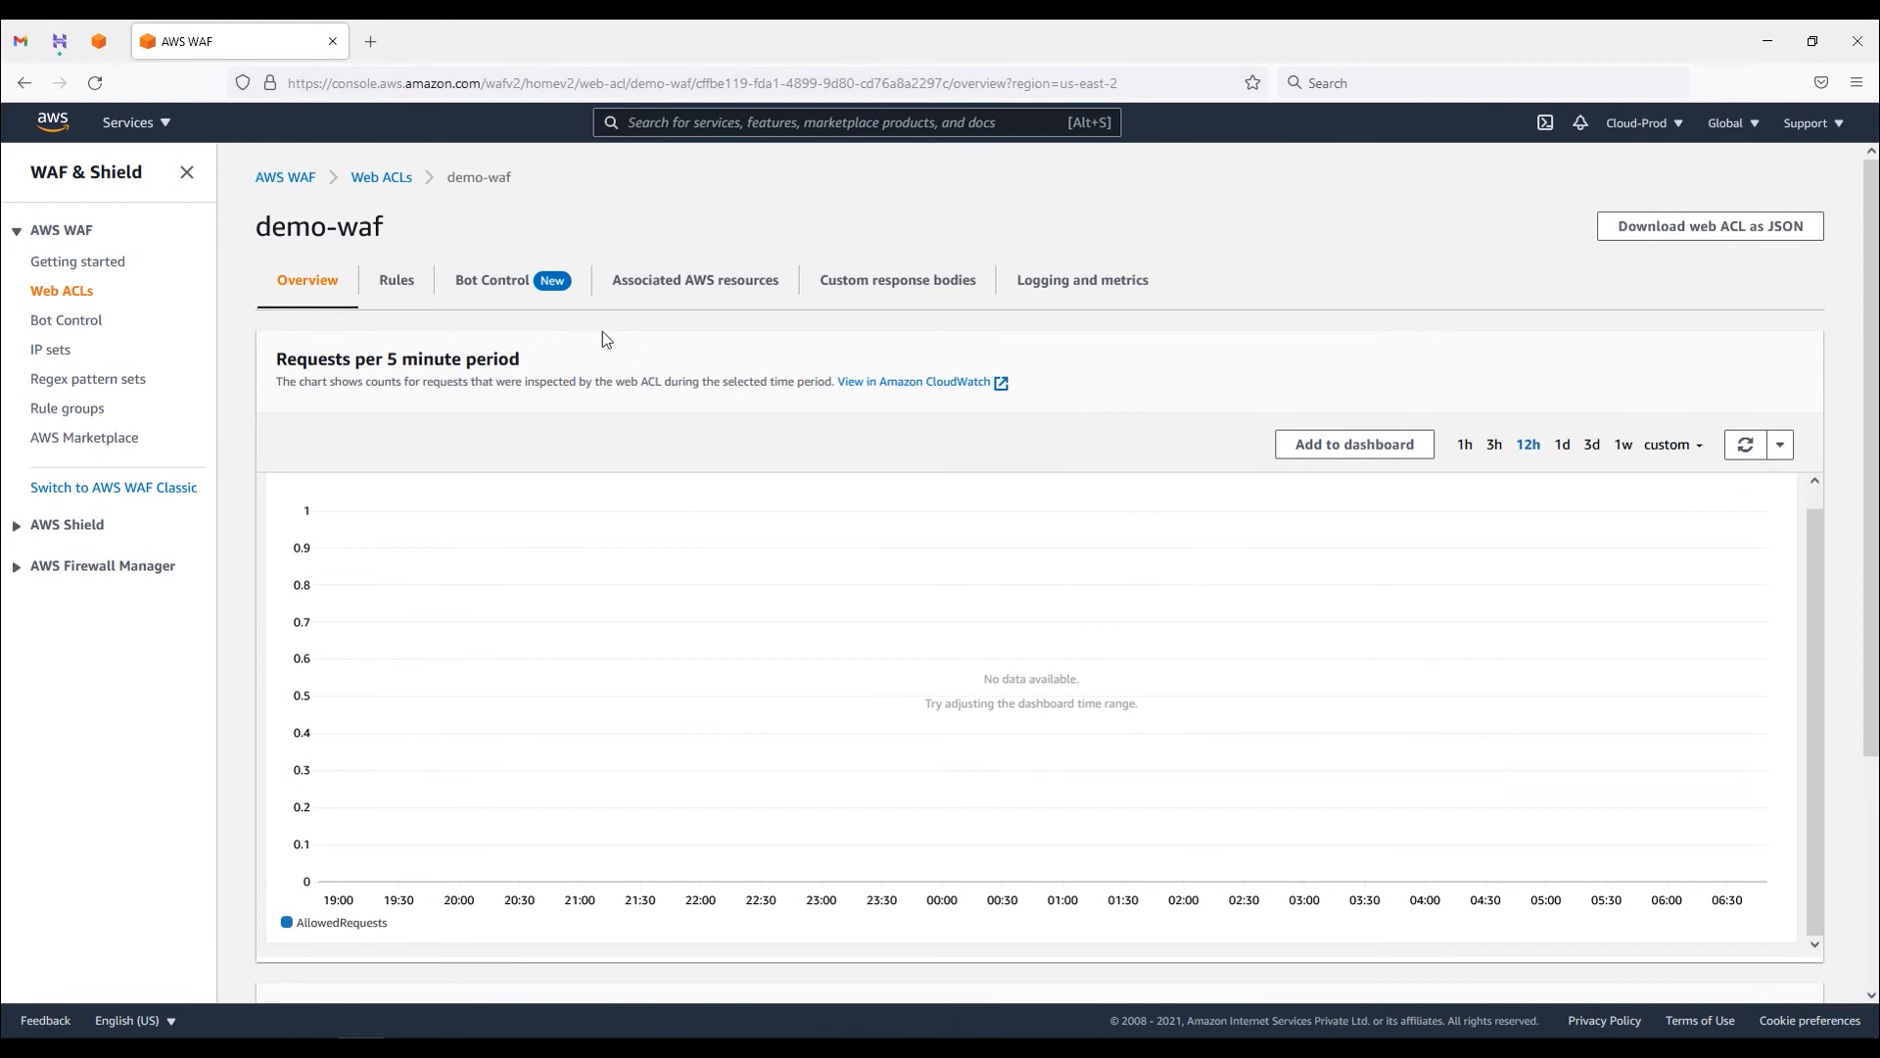
- Check demo-waf's rules and default action, and start adding managed rule groups
left_click(397, 281)
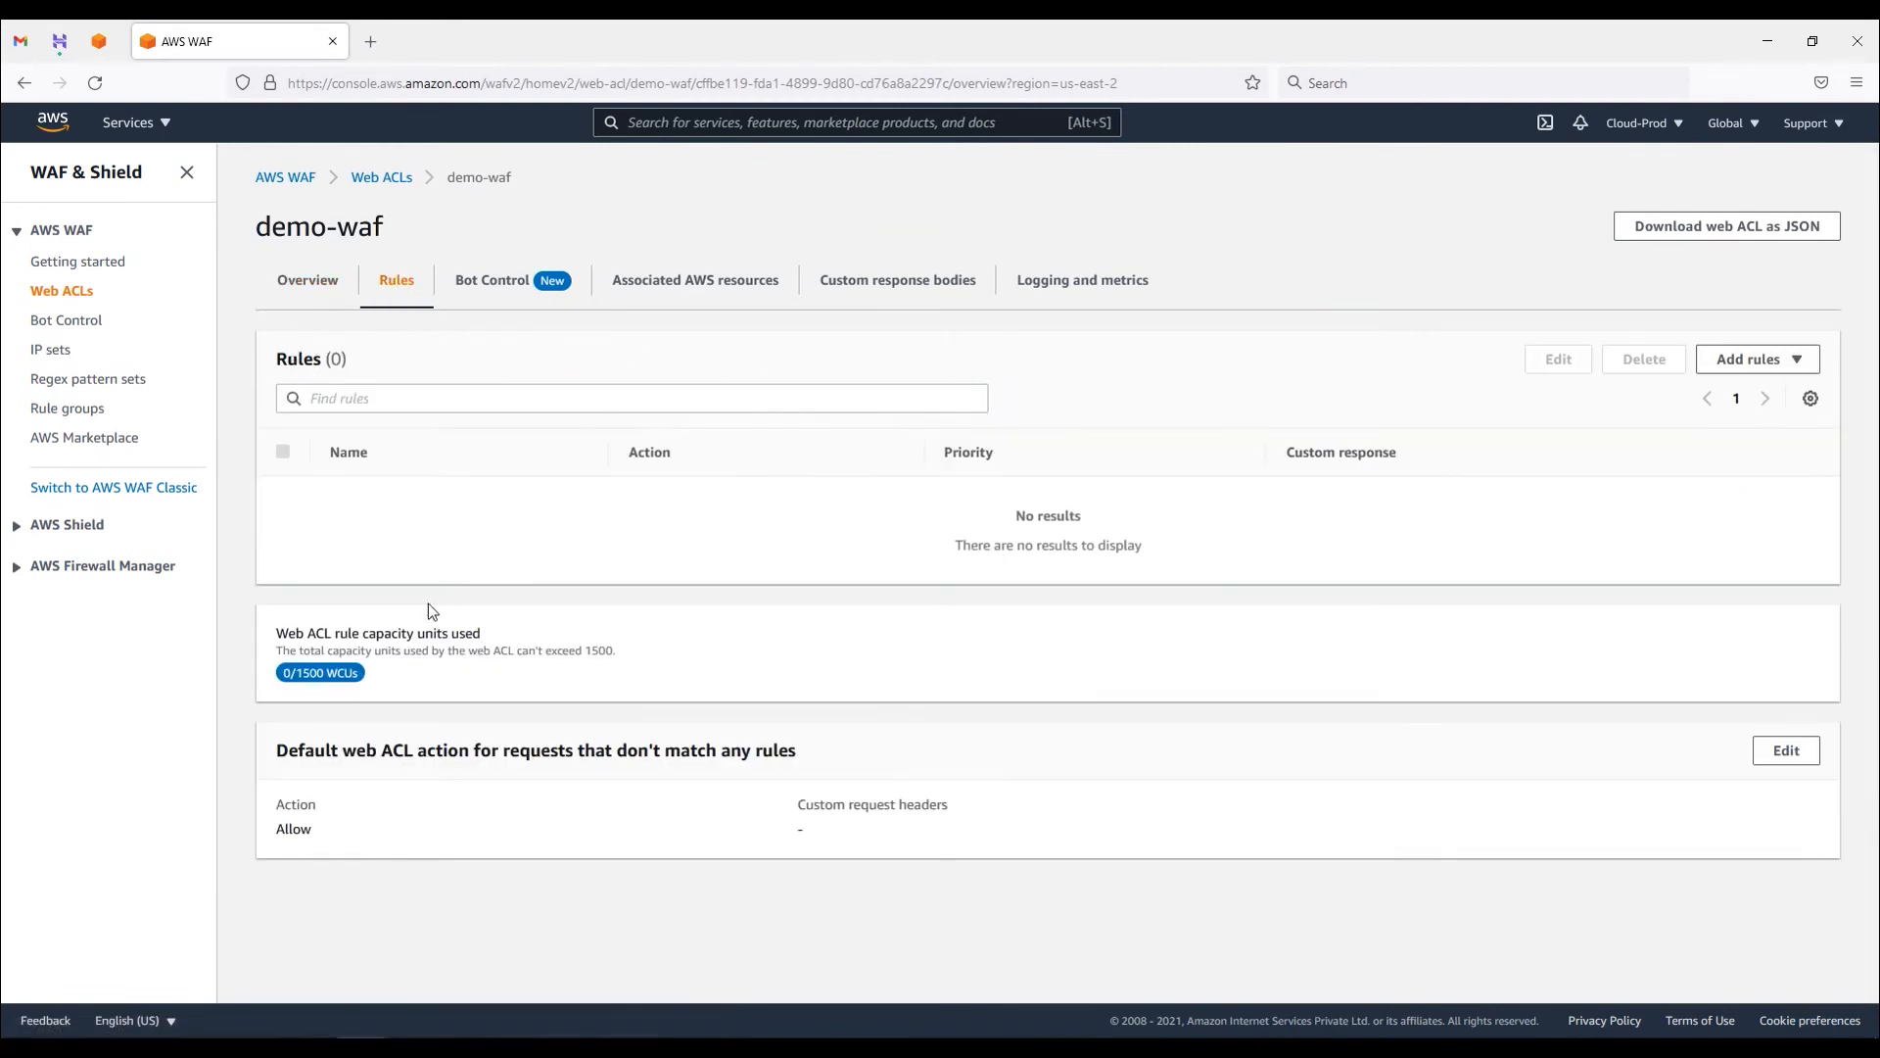
left_click_drag(270, 830, 336, 843)
left_click(1774, 370)
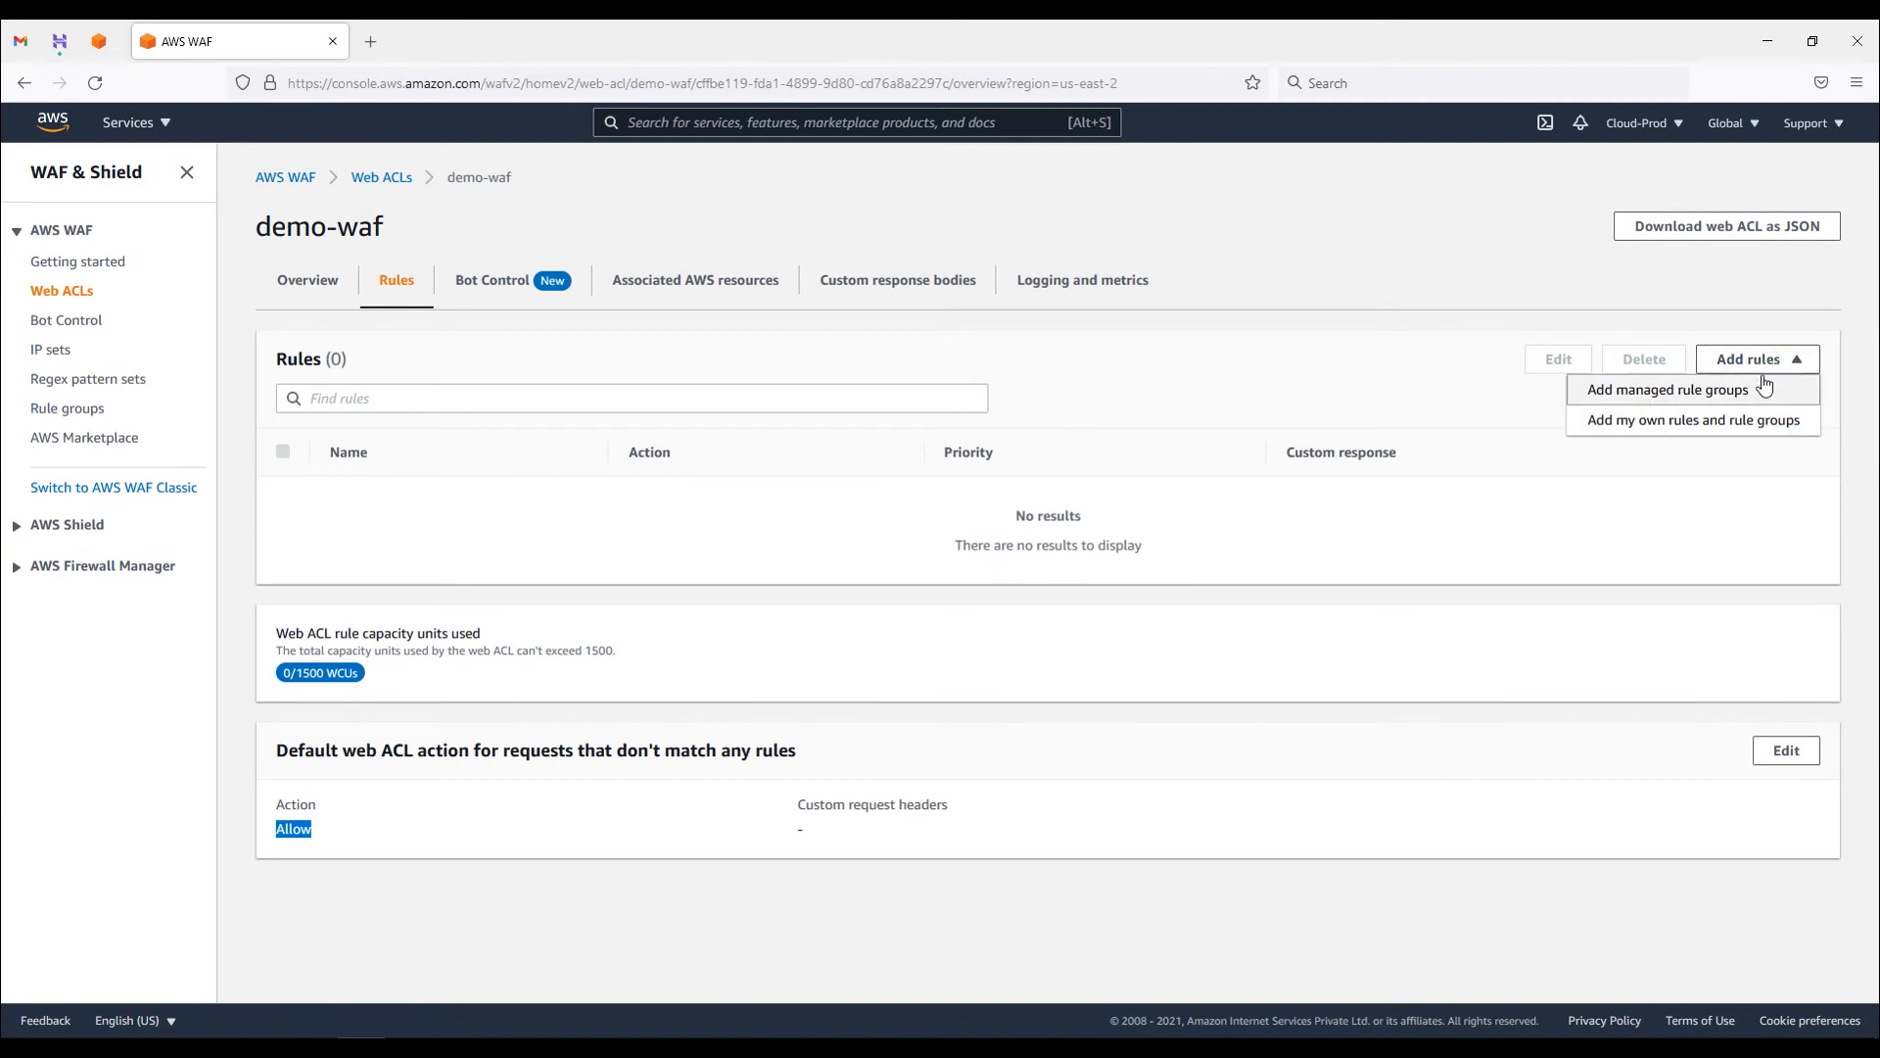
left_click(1701, 399)
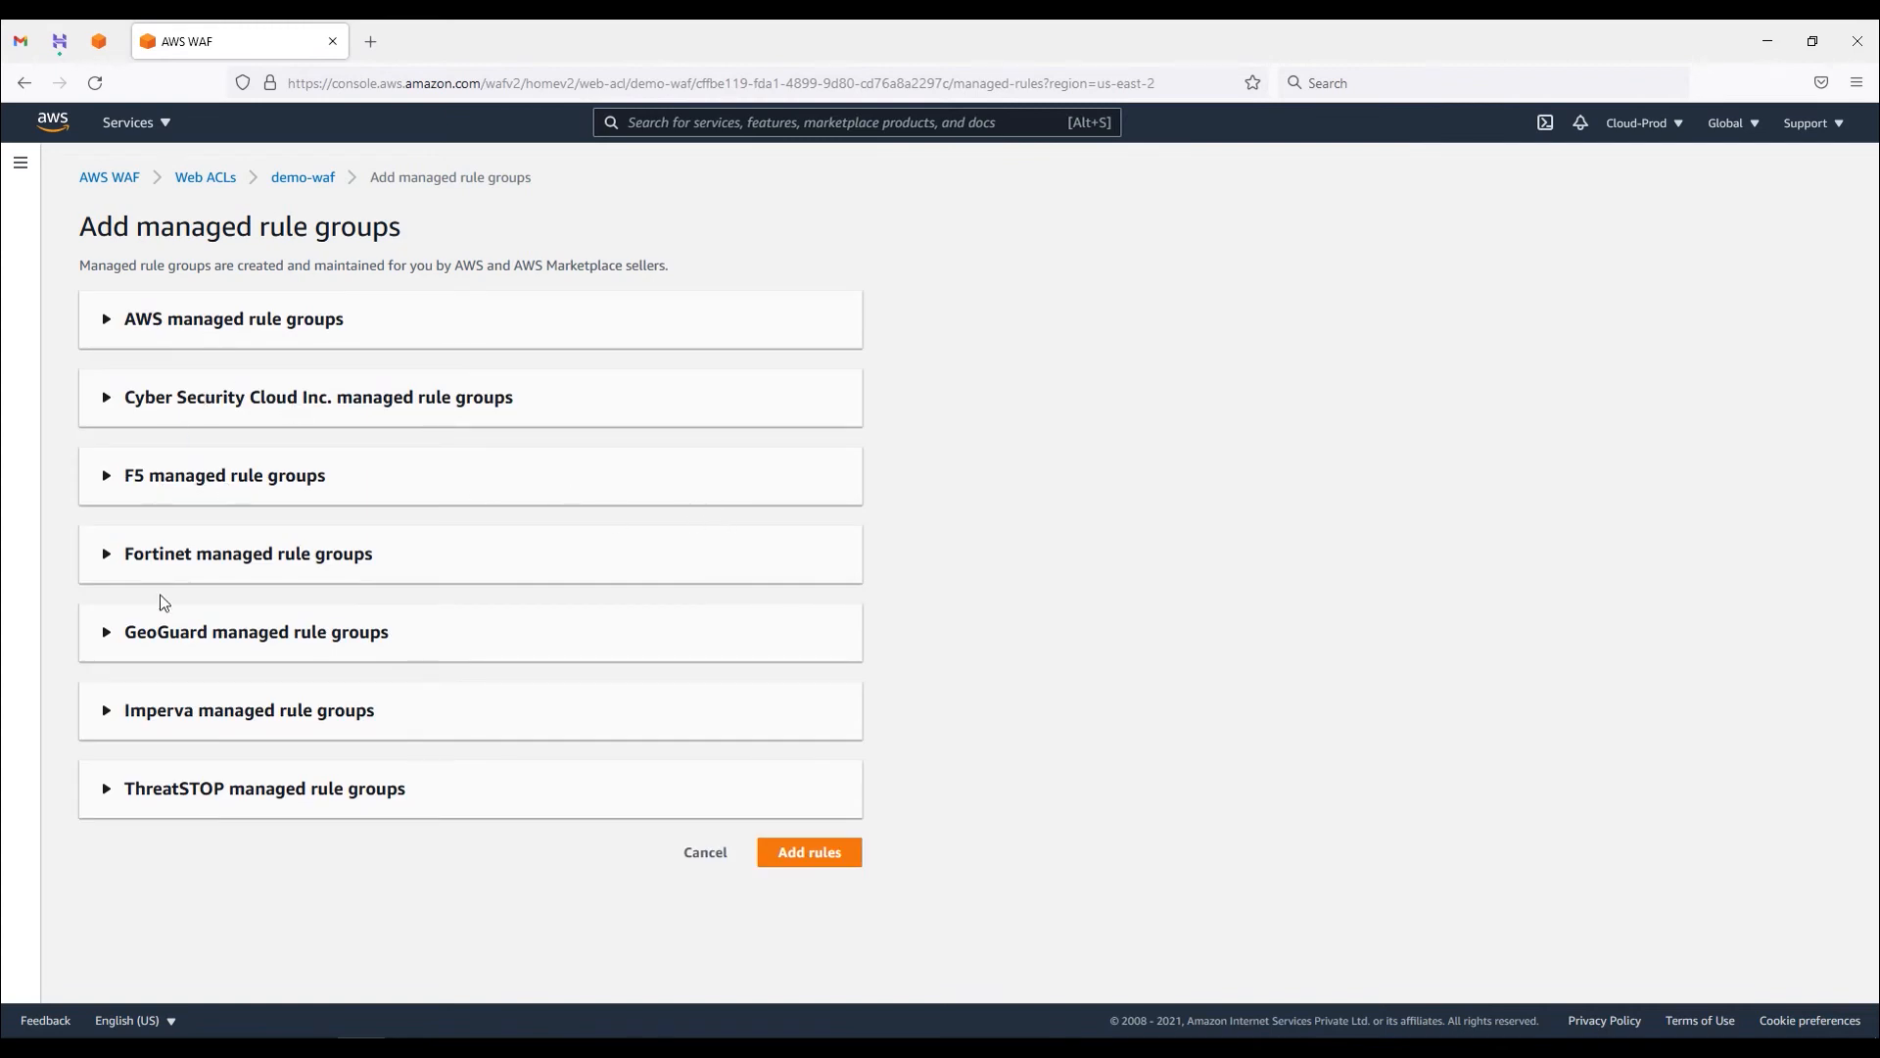
- Expand the AWS managed rule groups and review the capacity and description of the paid Bot Control group
left_click_drag(407, 314, 136, 319)
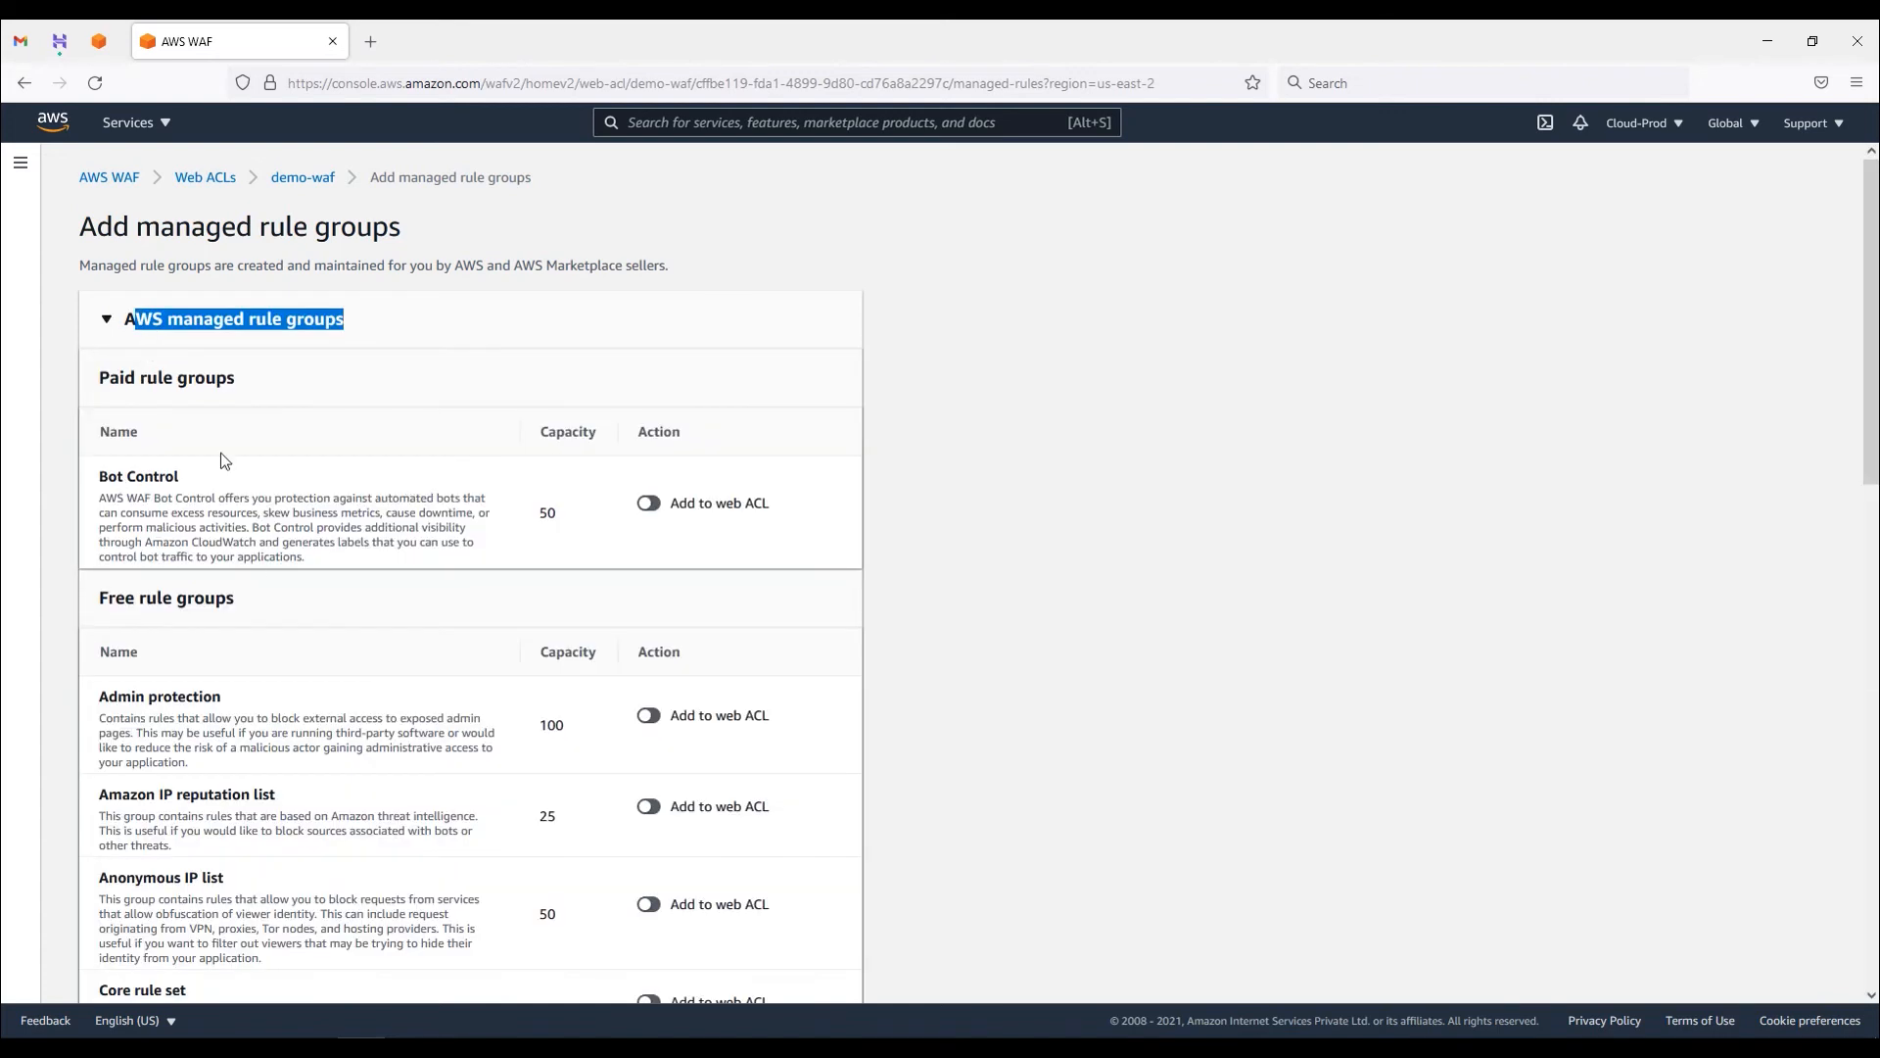
scroll(206, 377, "down", 2)
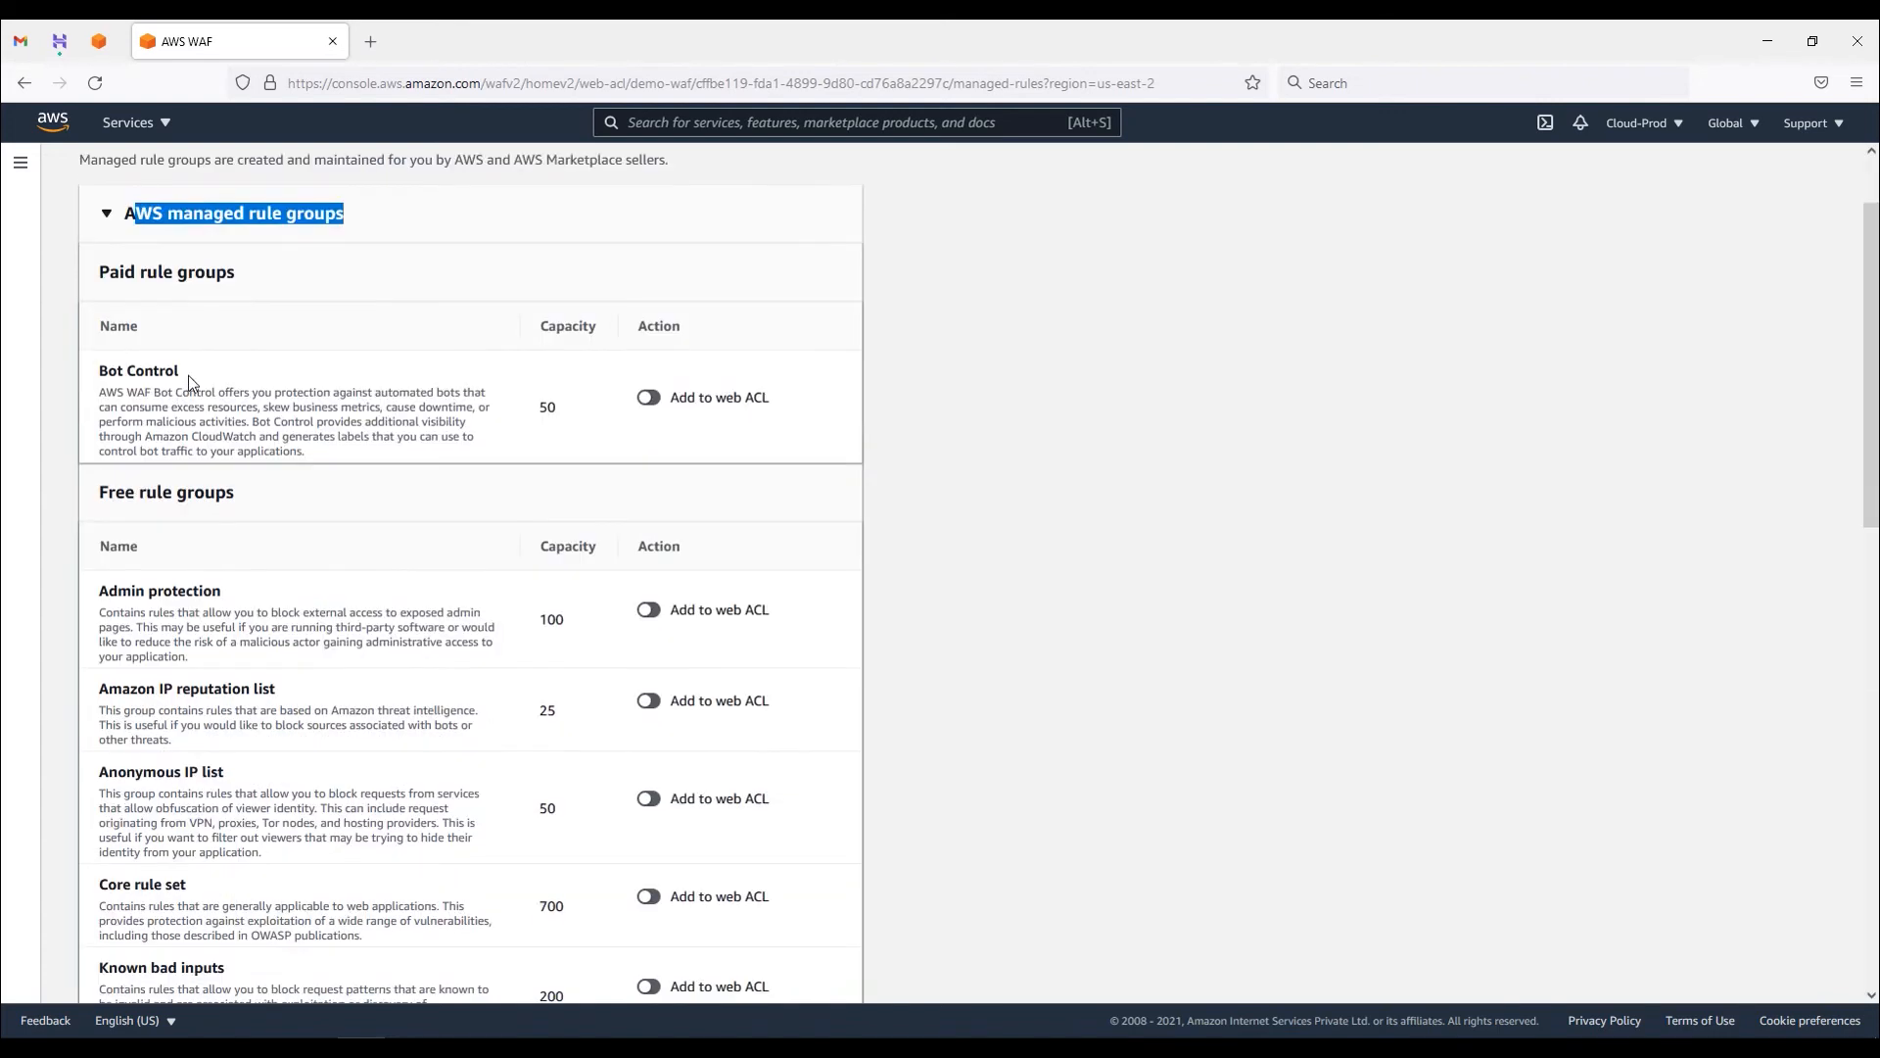
left_click_drag(188, 374, 99, 372)
double_click(573, 419)
left_click_drag(541, 327, 596, 327)
left_click(542, 409)
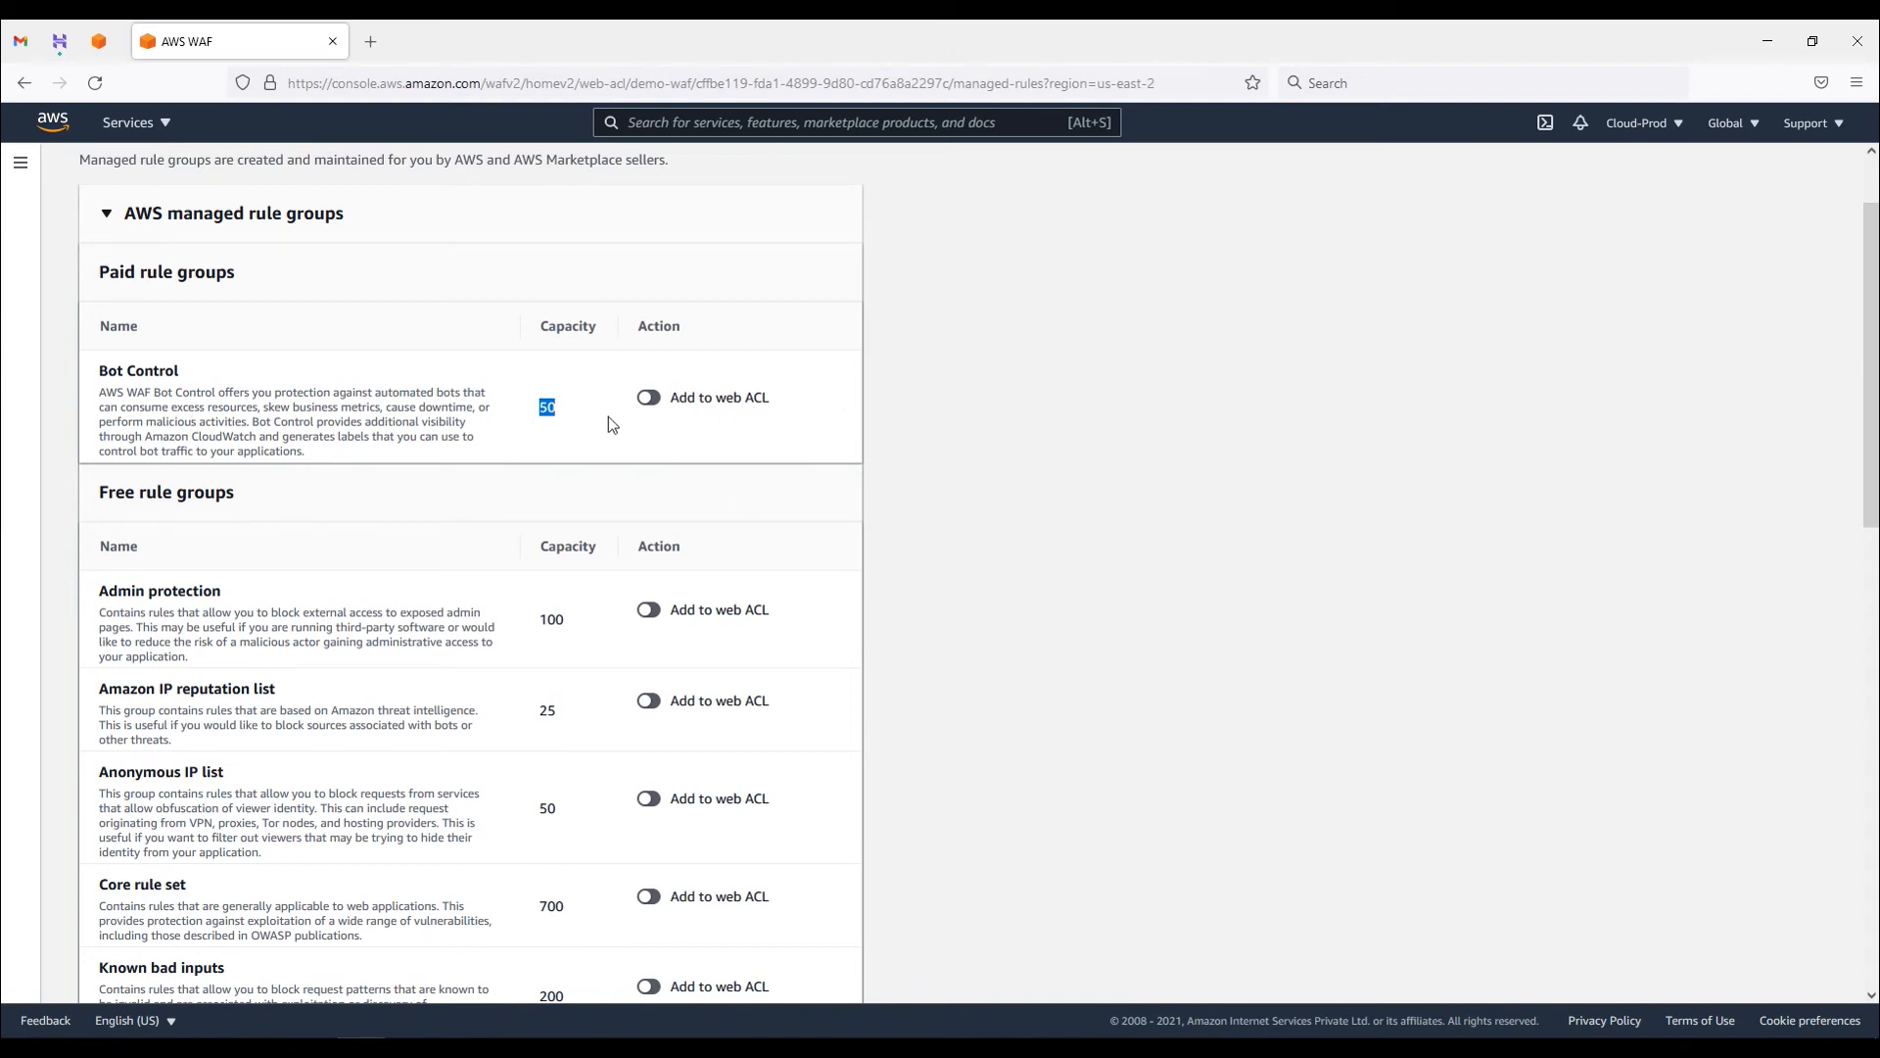
left_click_drag(337, 449, 120, 394)
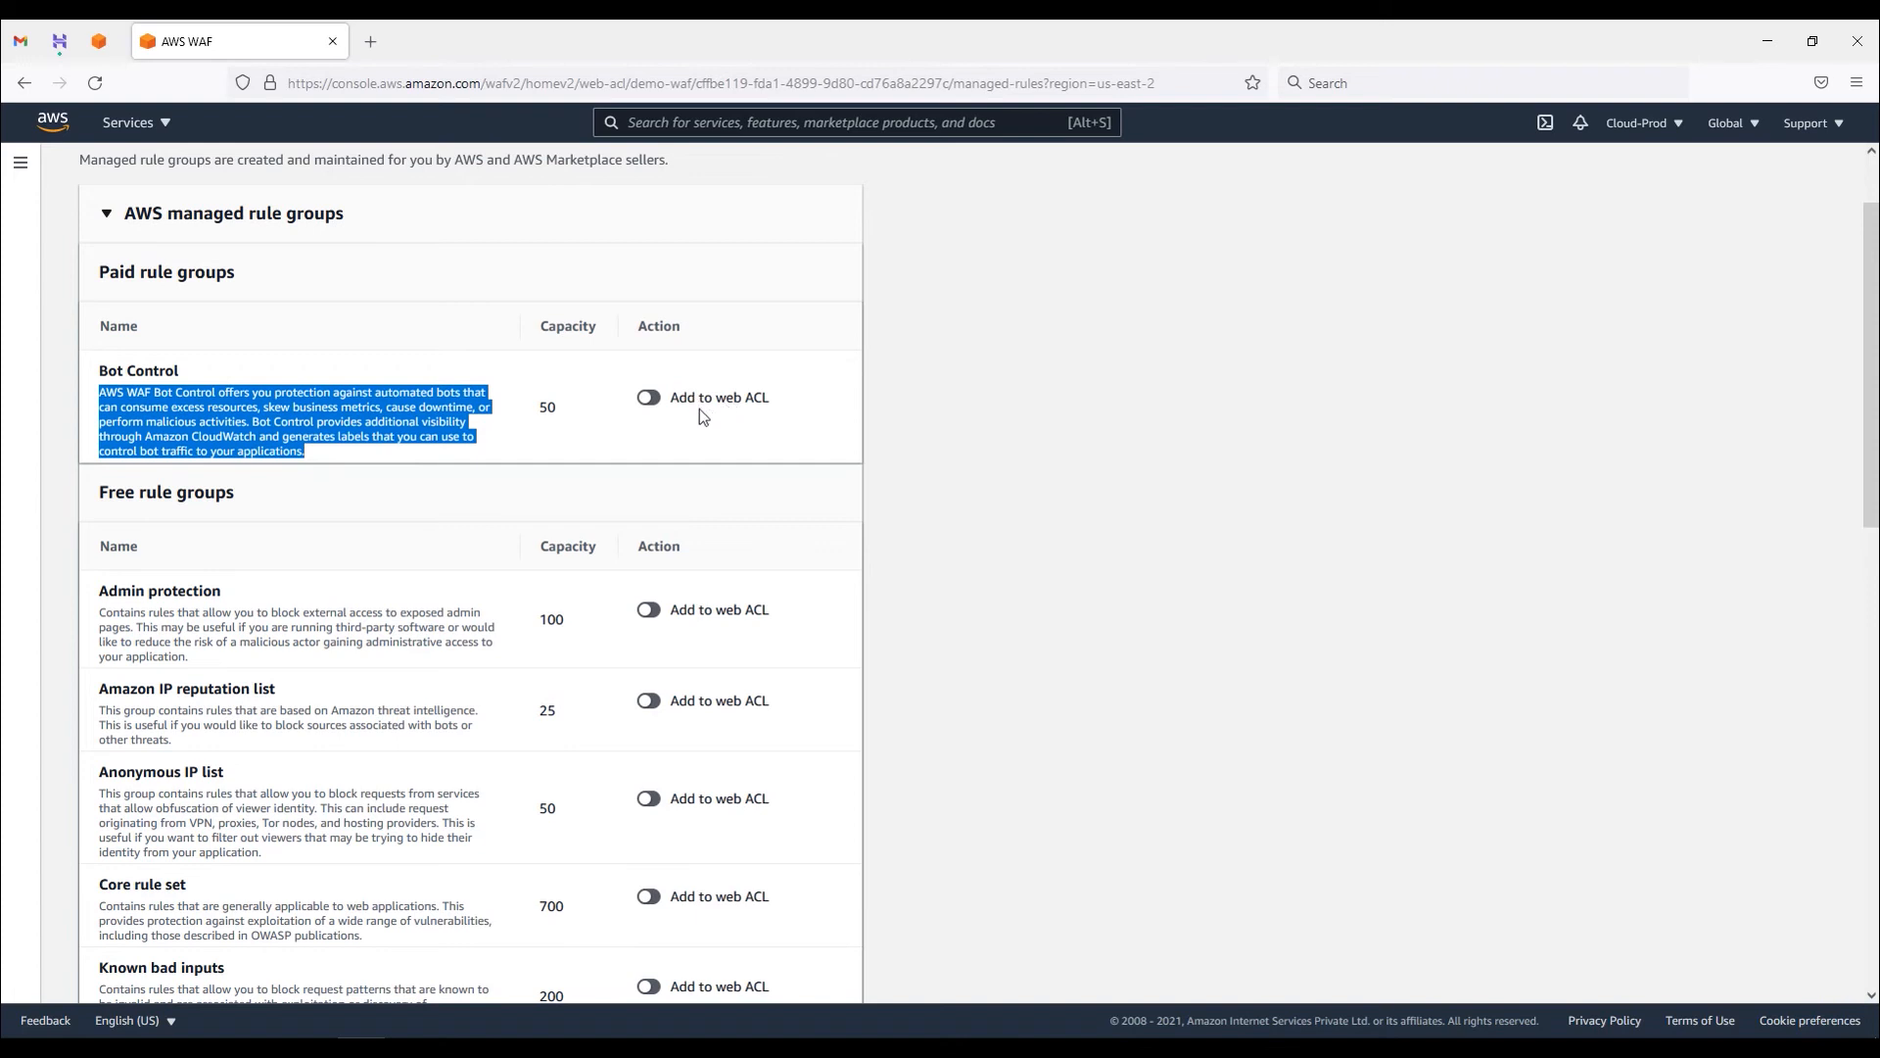
- Review the free Admin protection rule group's description and capacity, and enable adding it to the web ACL
scroll(728, 419, "down", 3)
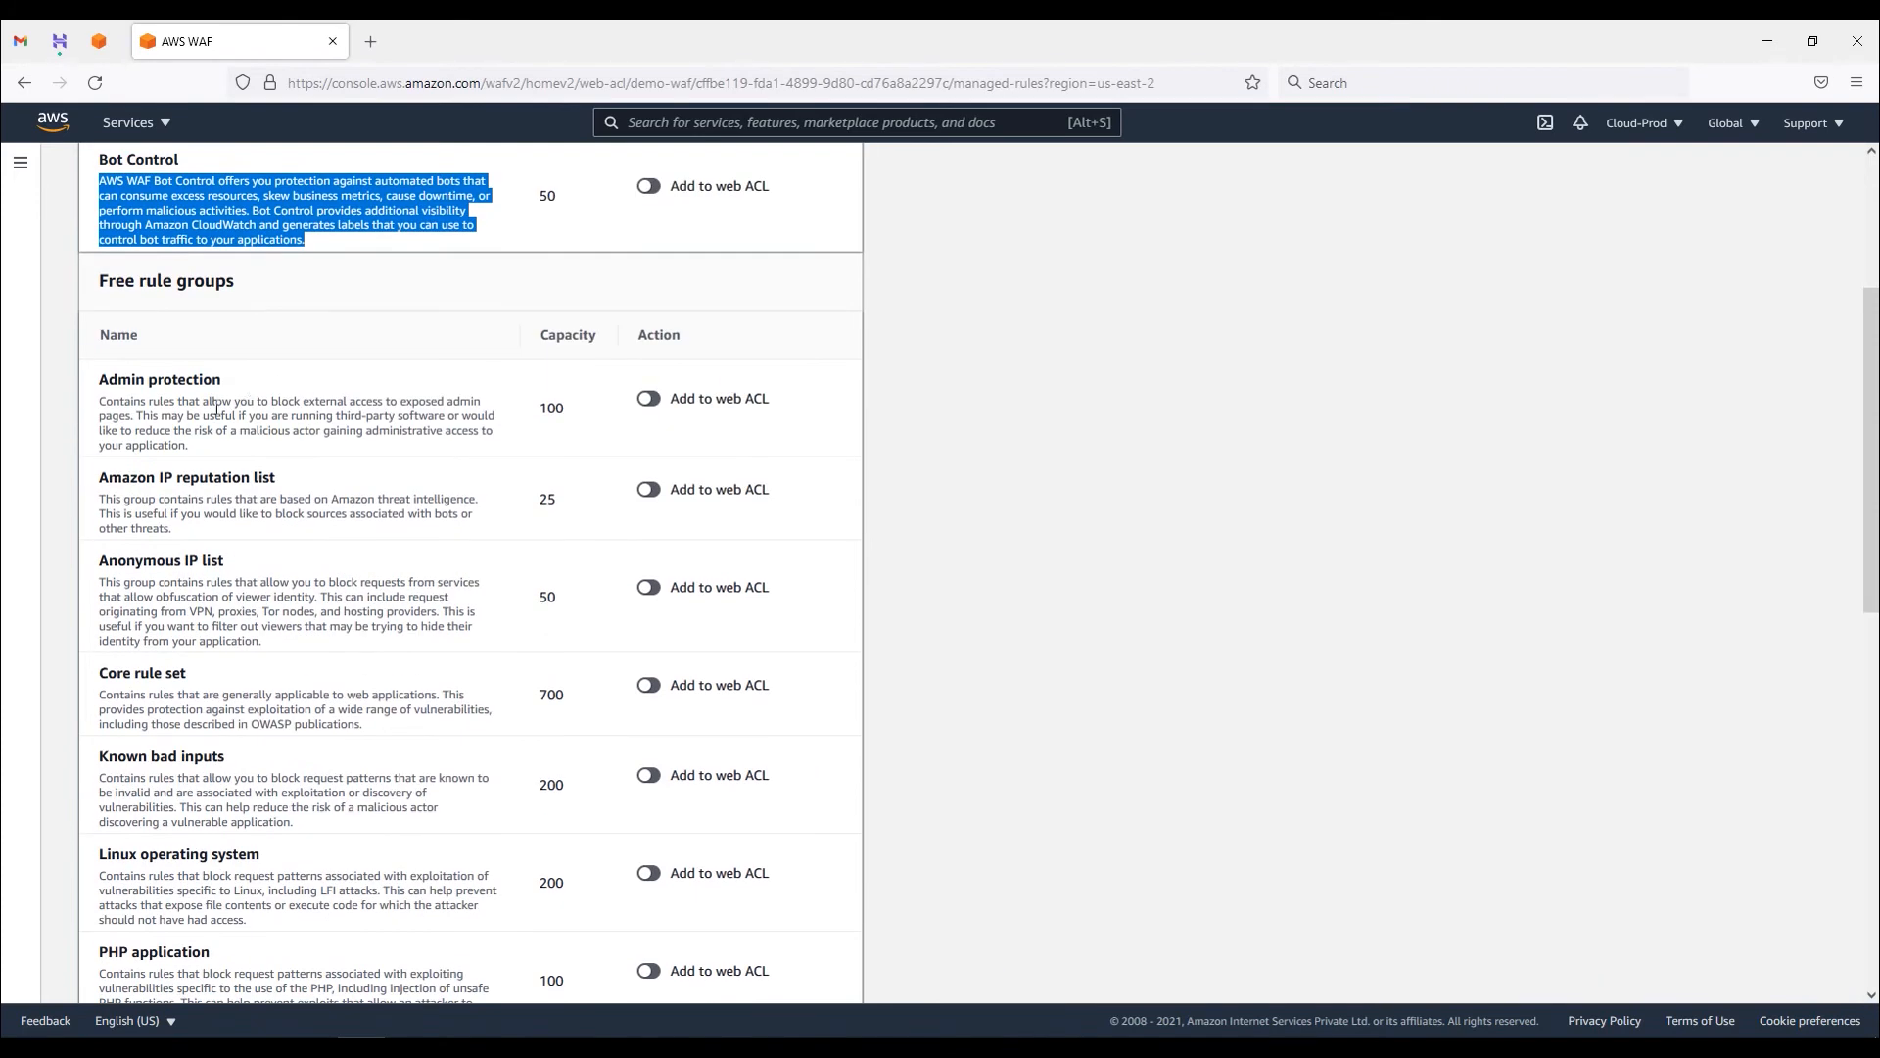
left_click_drag(98, 381, 416, 421)
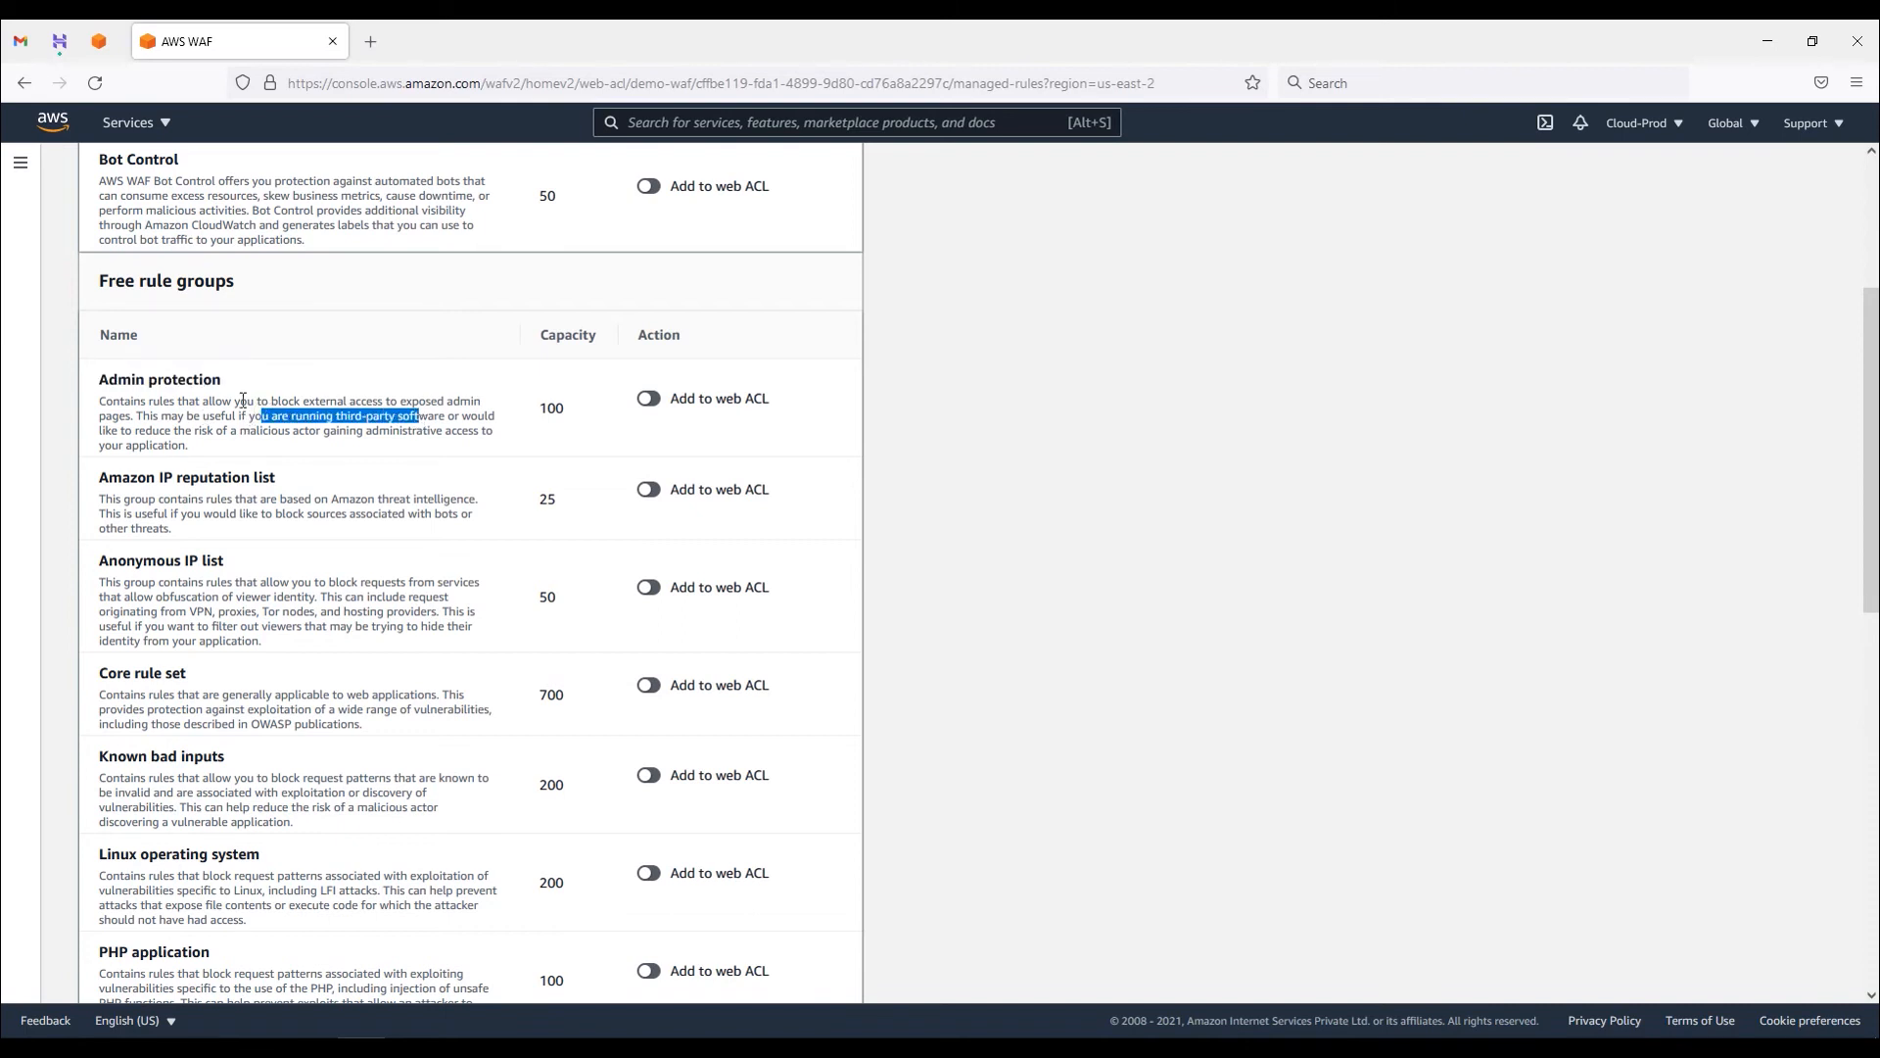
left_click(579, 418)
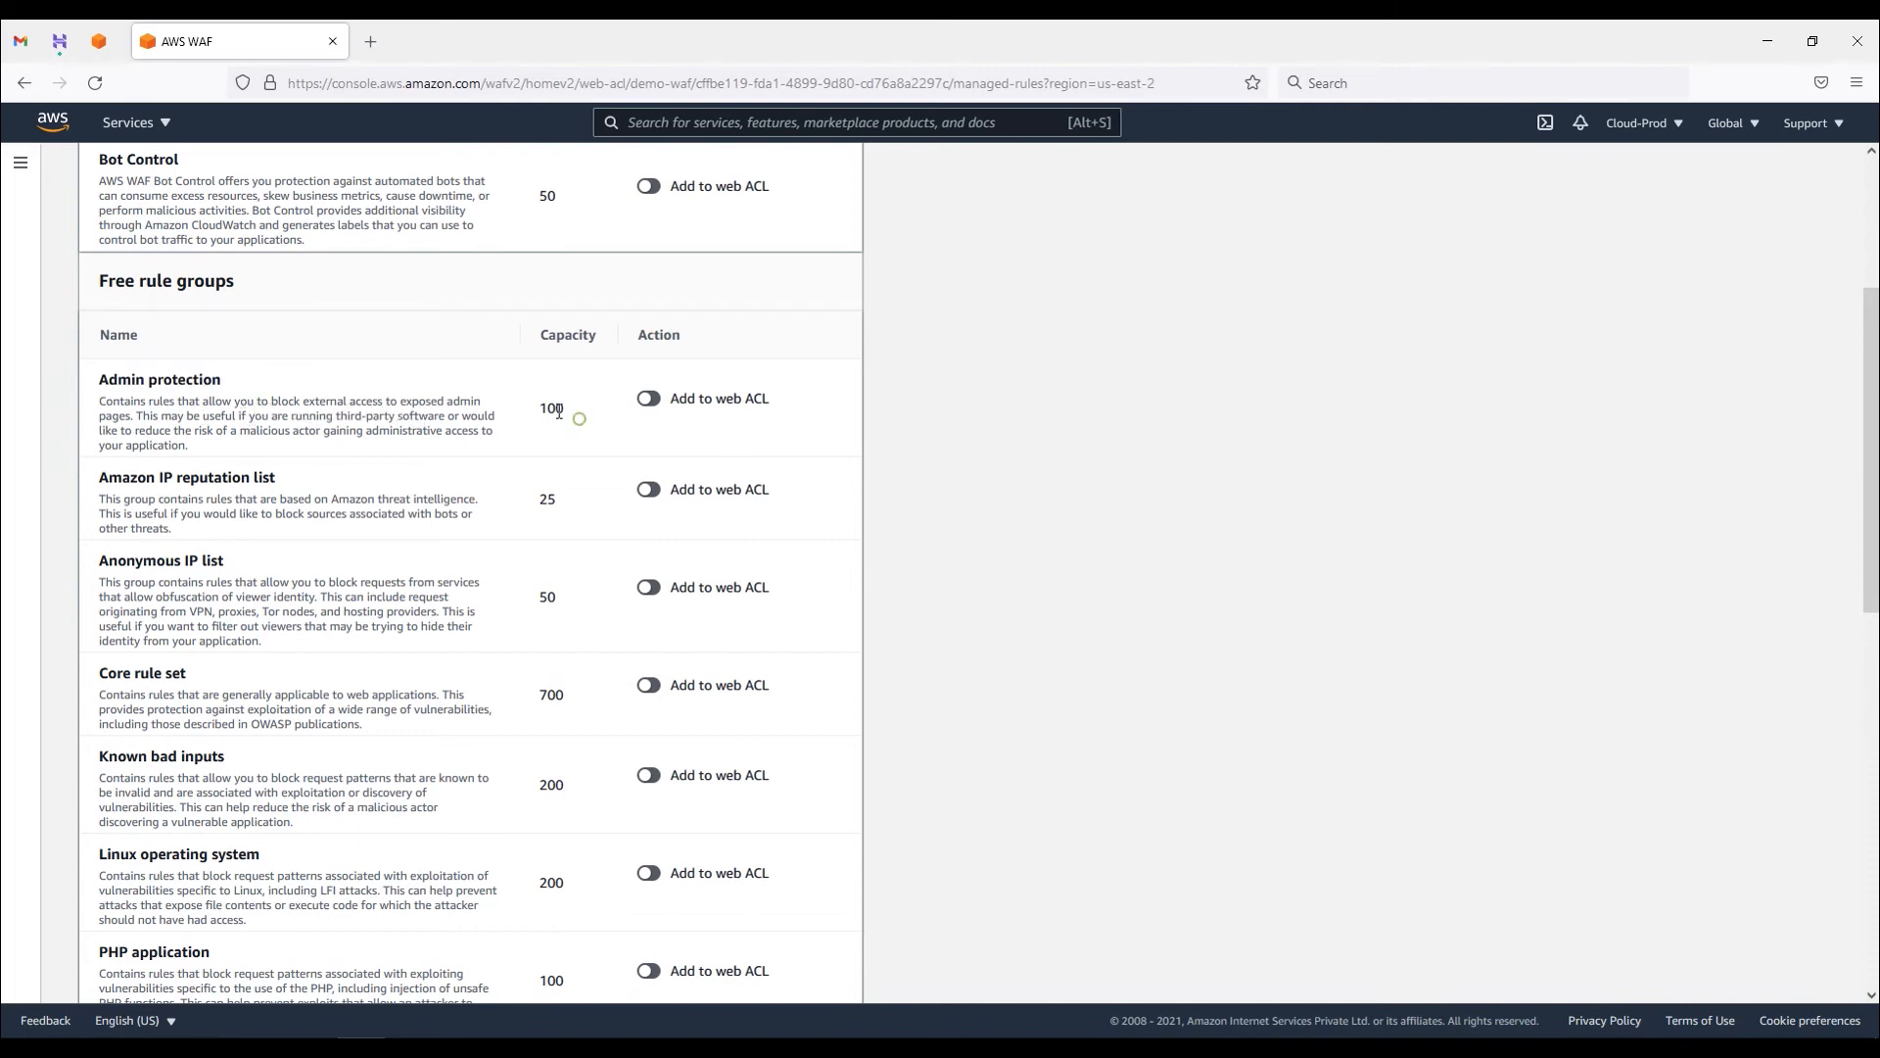
left_click(656, 397)
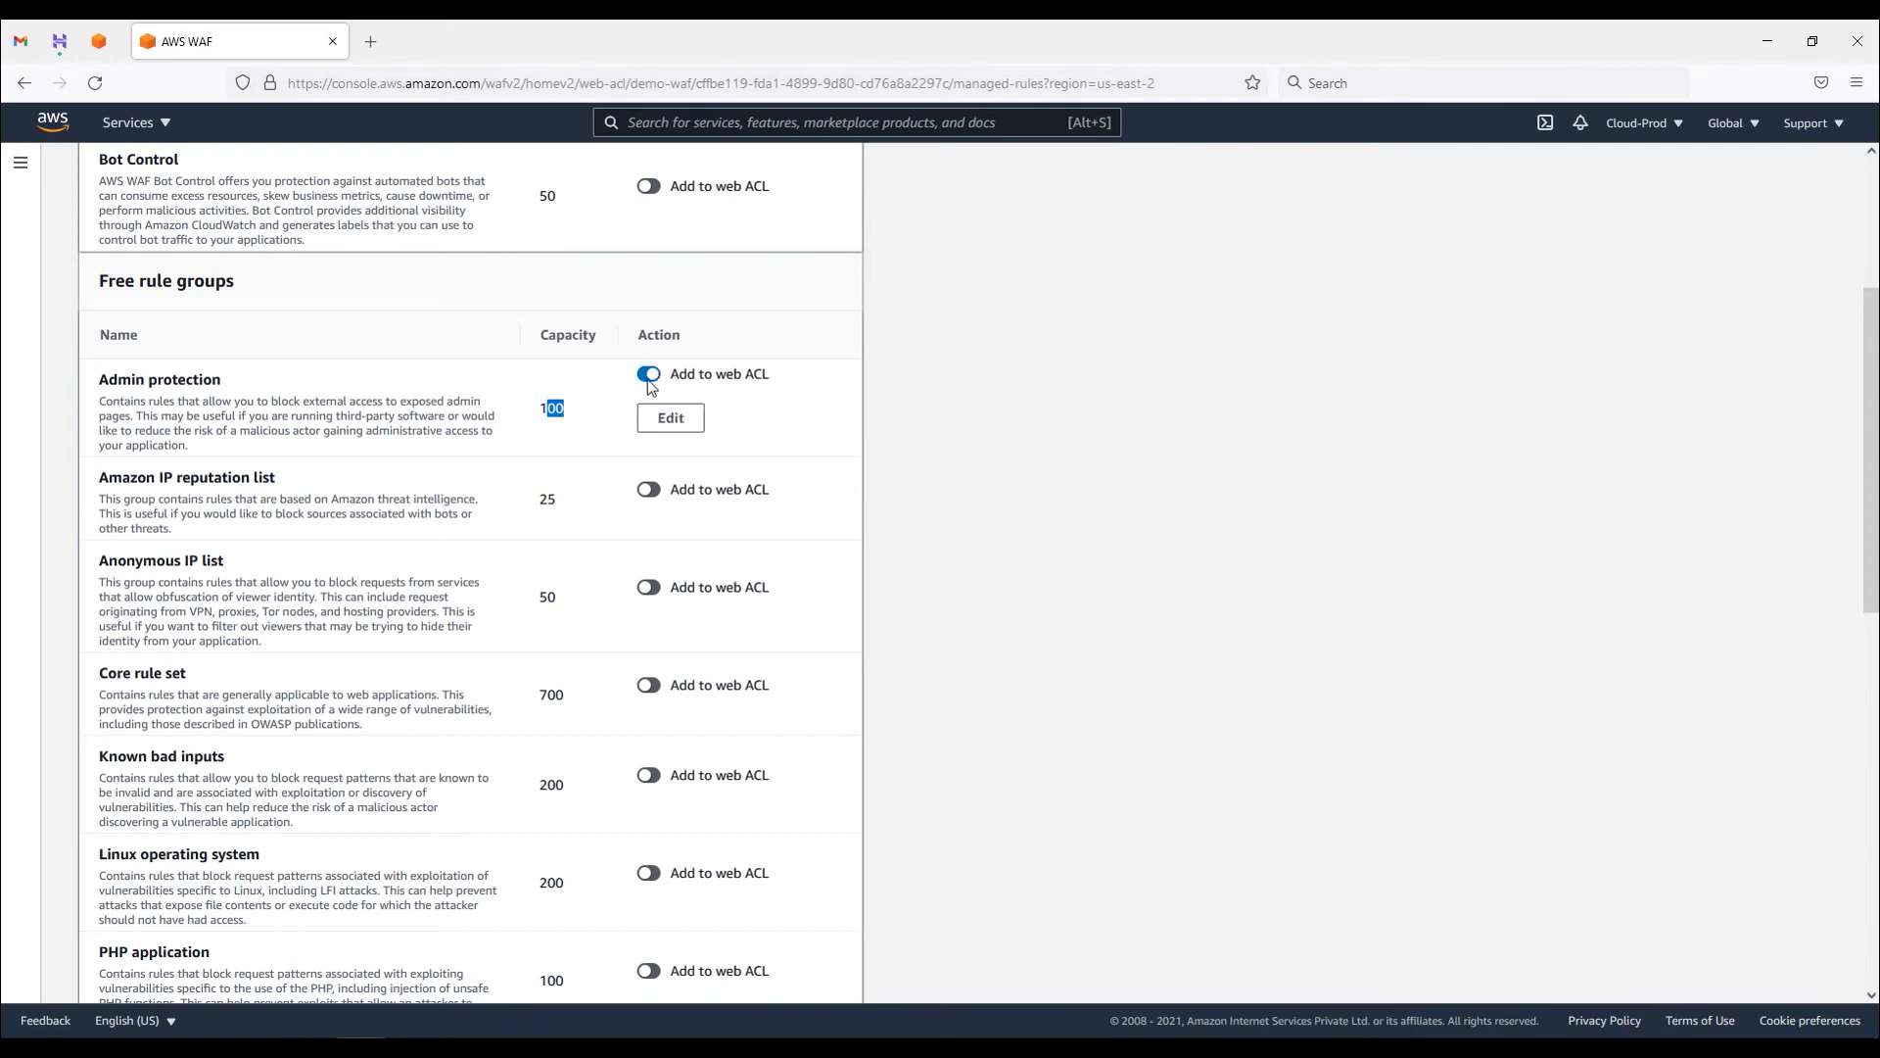
- Exclude the Admin protection rule group and enable adding the Amazon IP reputation list to the web ACL, leaving the Anonymous IP list off
left_click(651, 376)
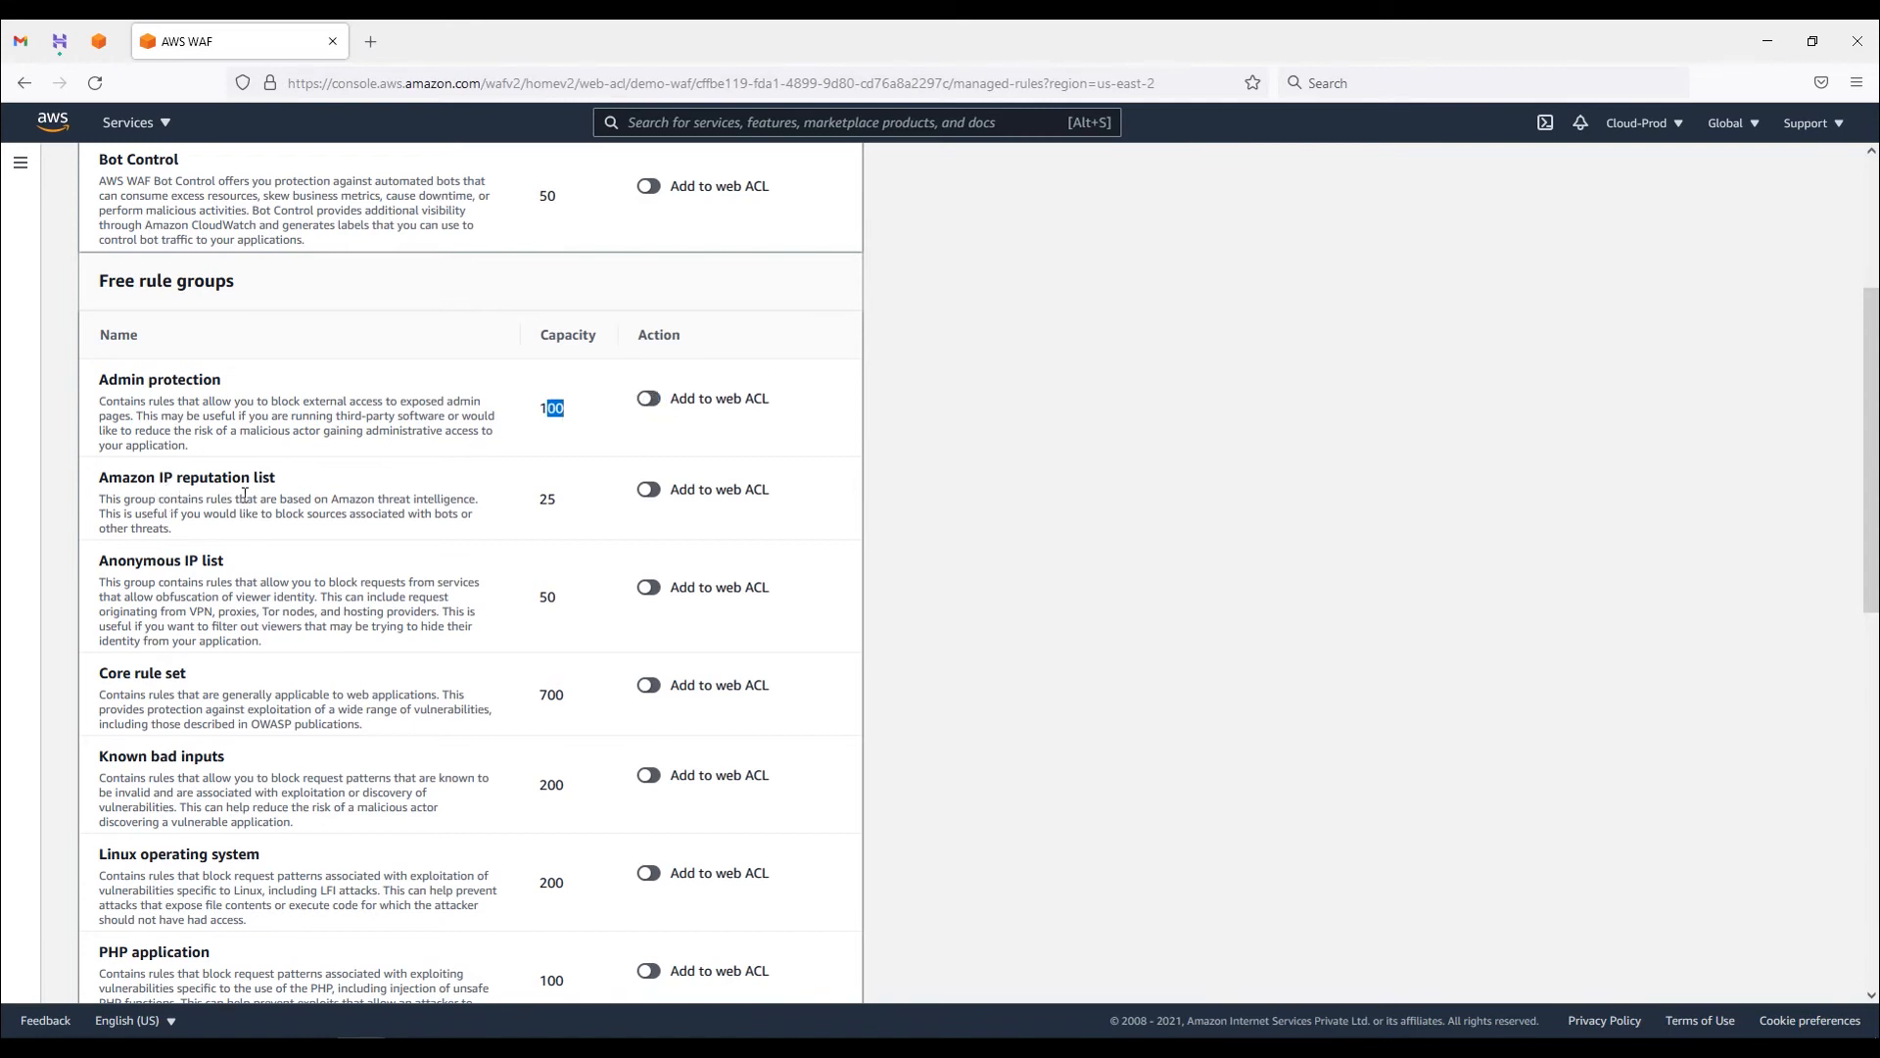
left_click_drag(275, 516, 468, 516)
left_click(661, 489)
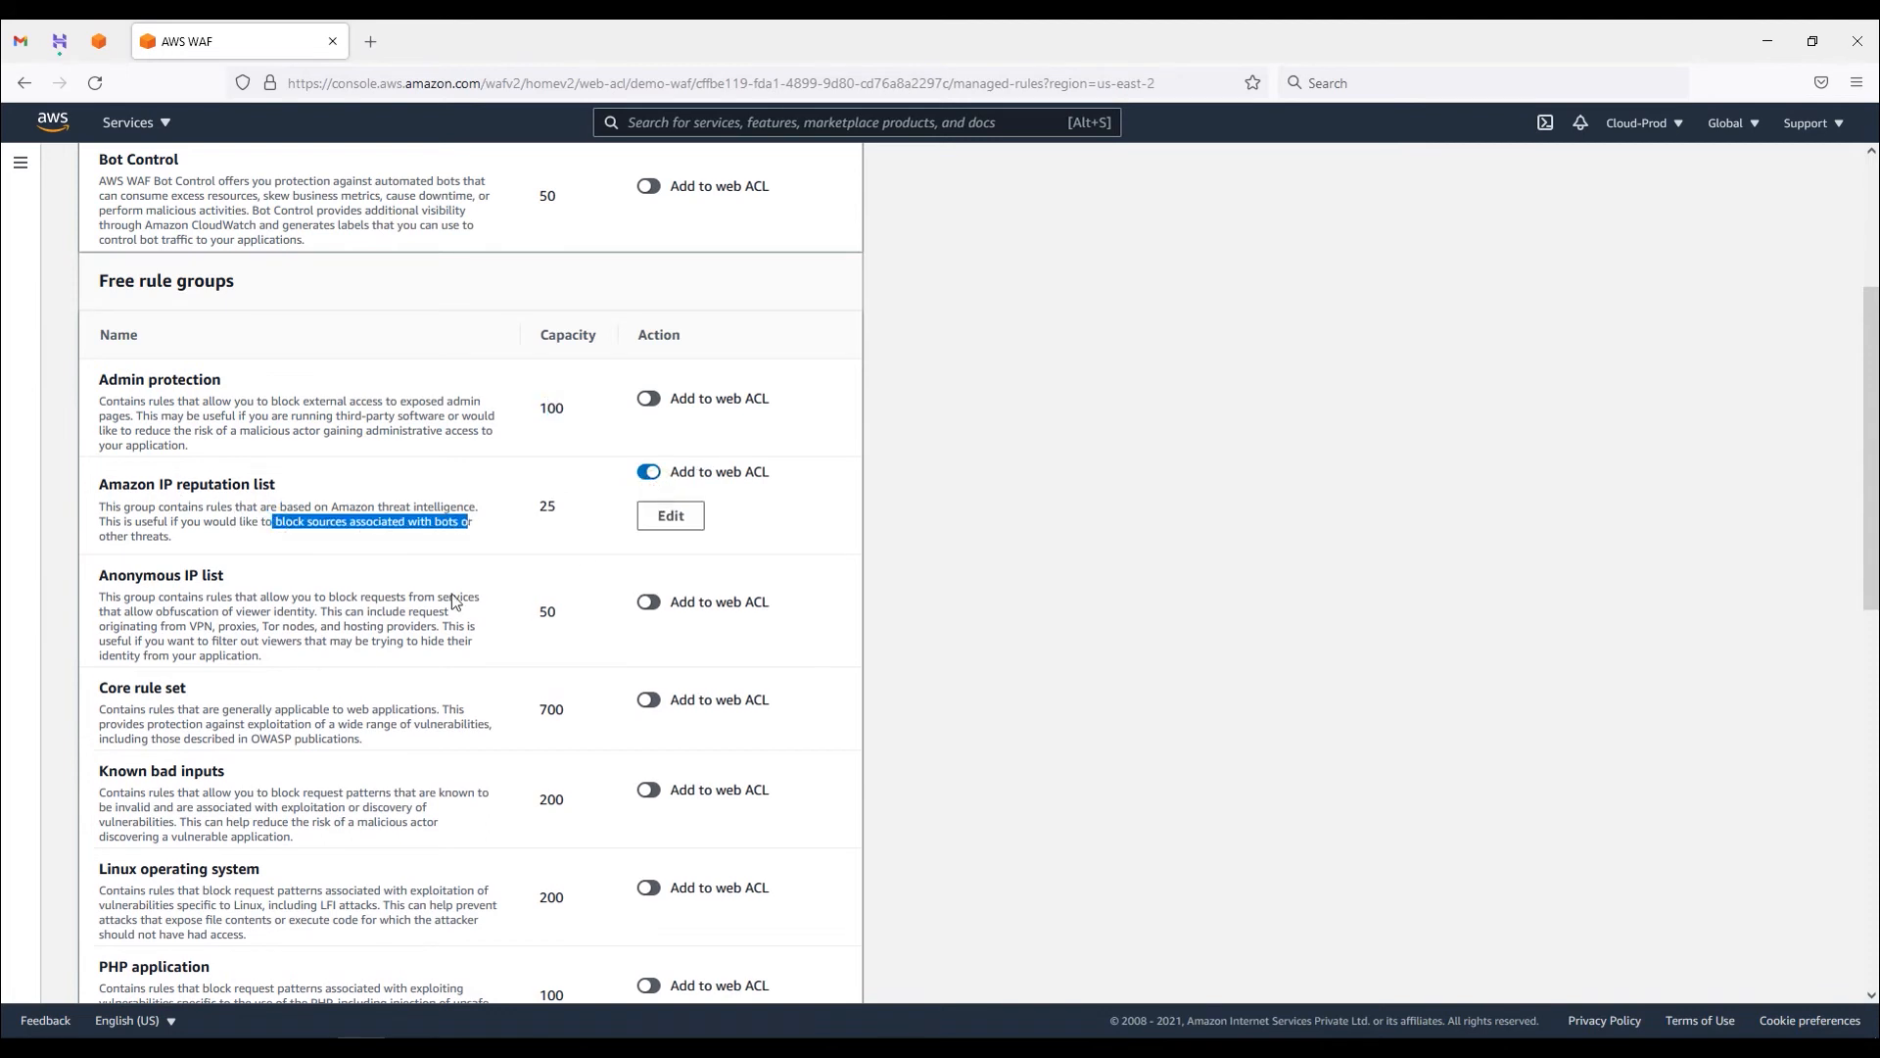
left_click(661, 606)
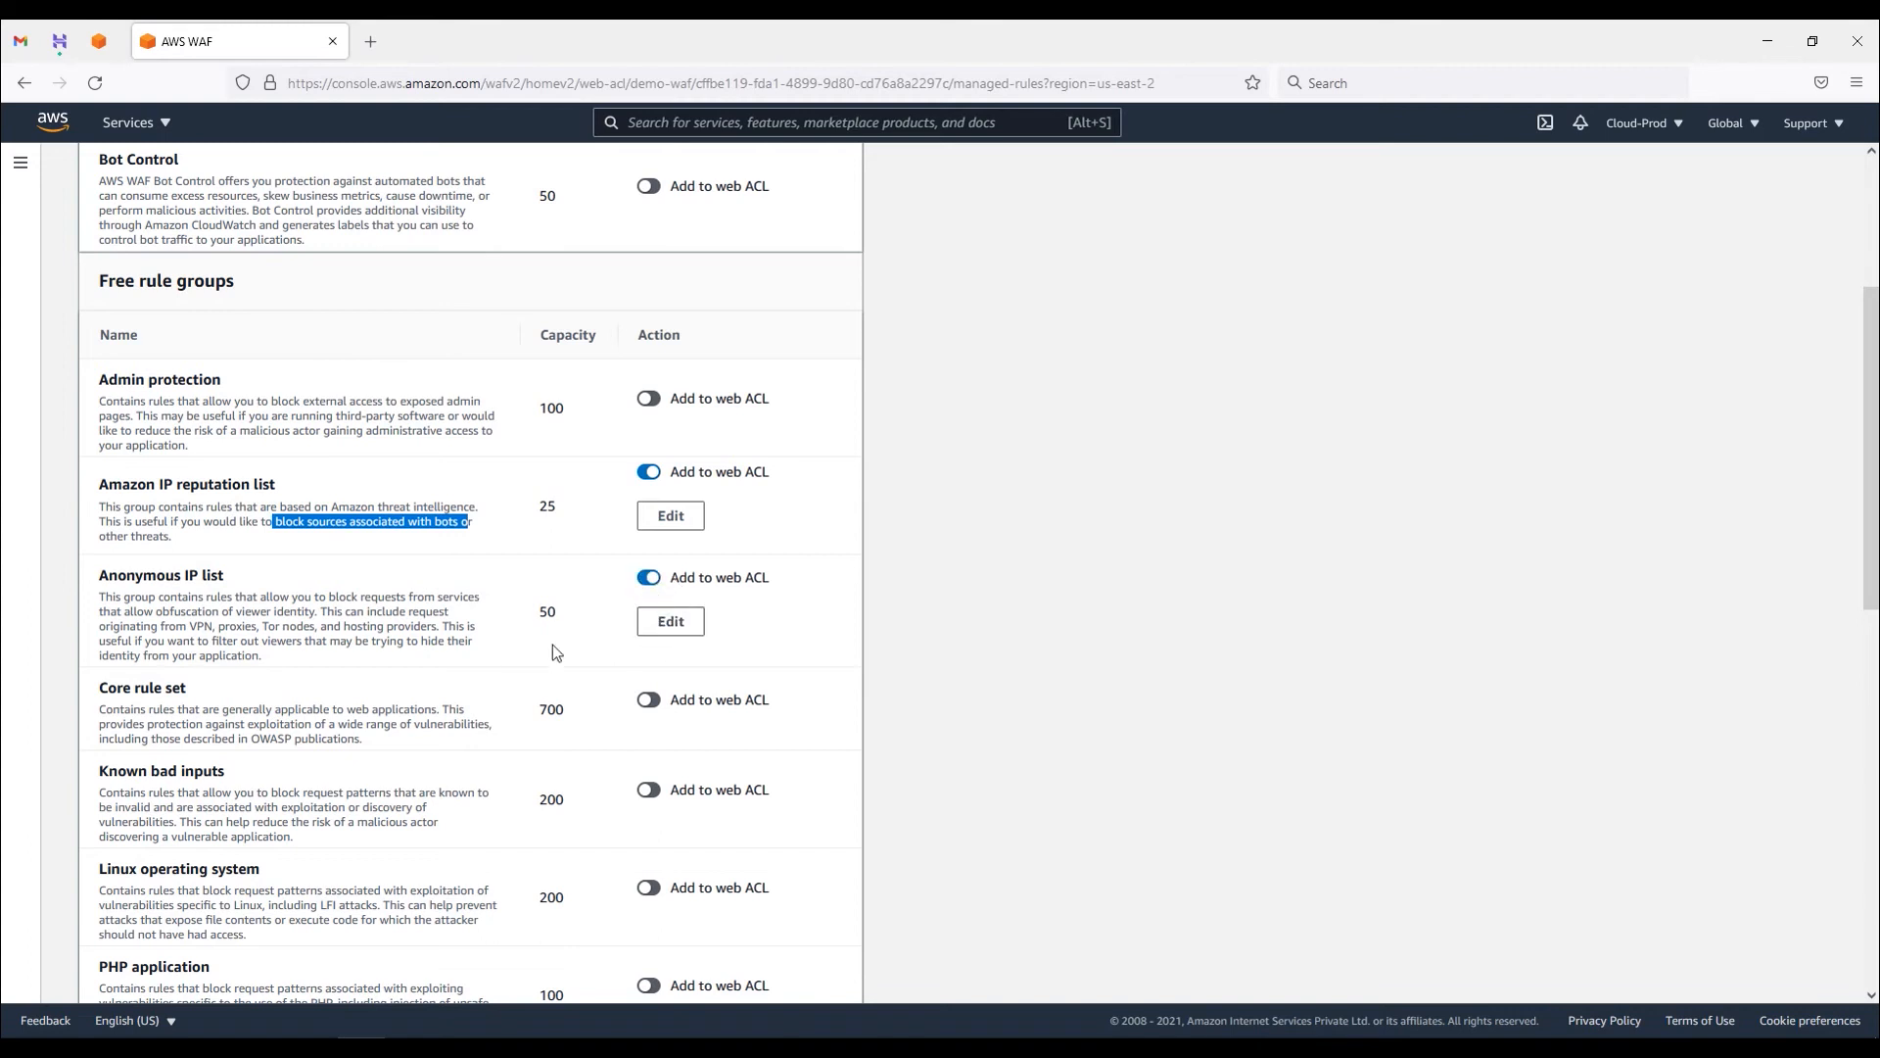
left_click(647, 578)
- Review the Core rule set's description and capacity, and enable adding it to the web ACL
scroll(587, 597, "down", 1)
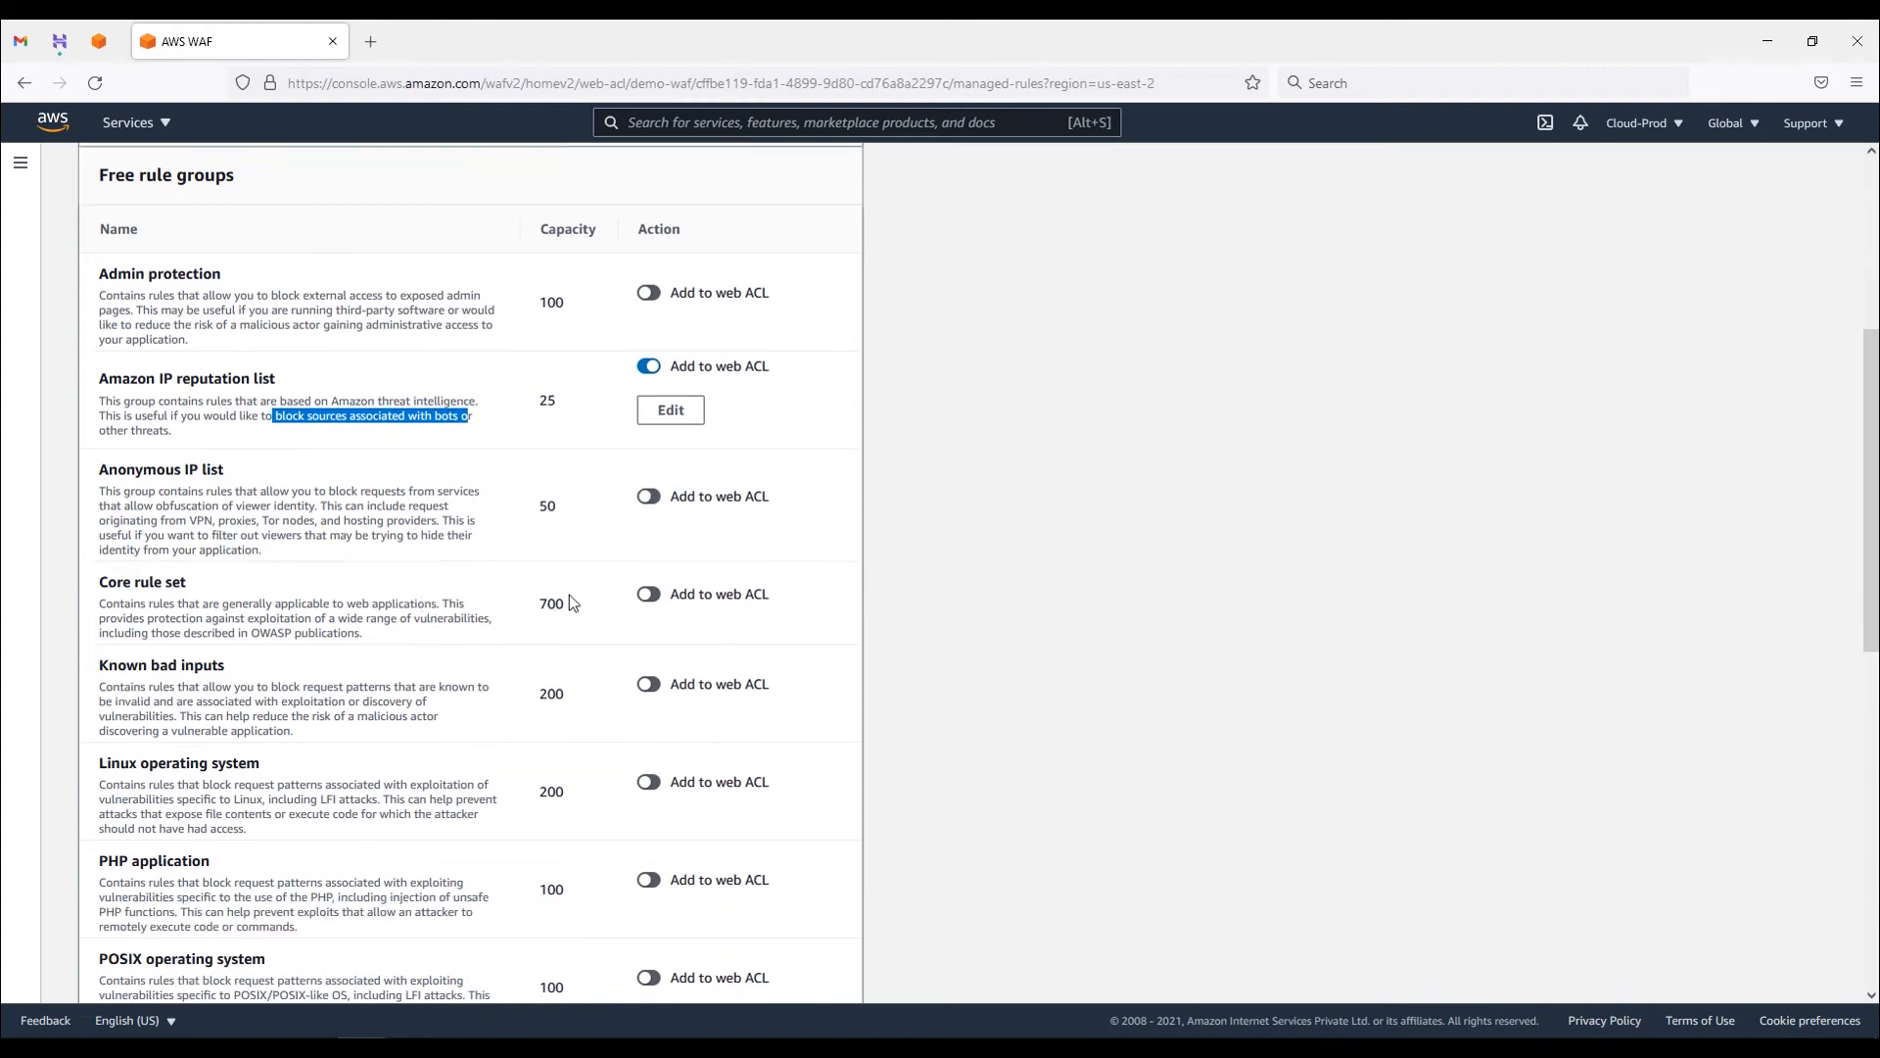
left_click_drag(98, 583, 366, 635)
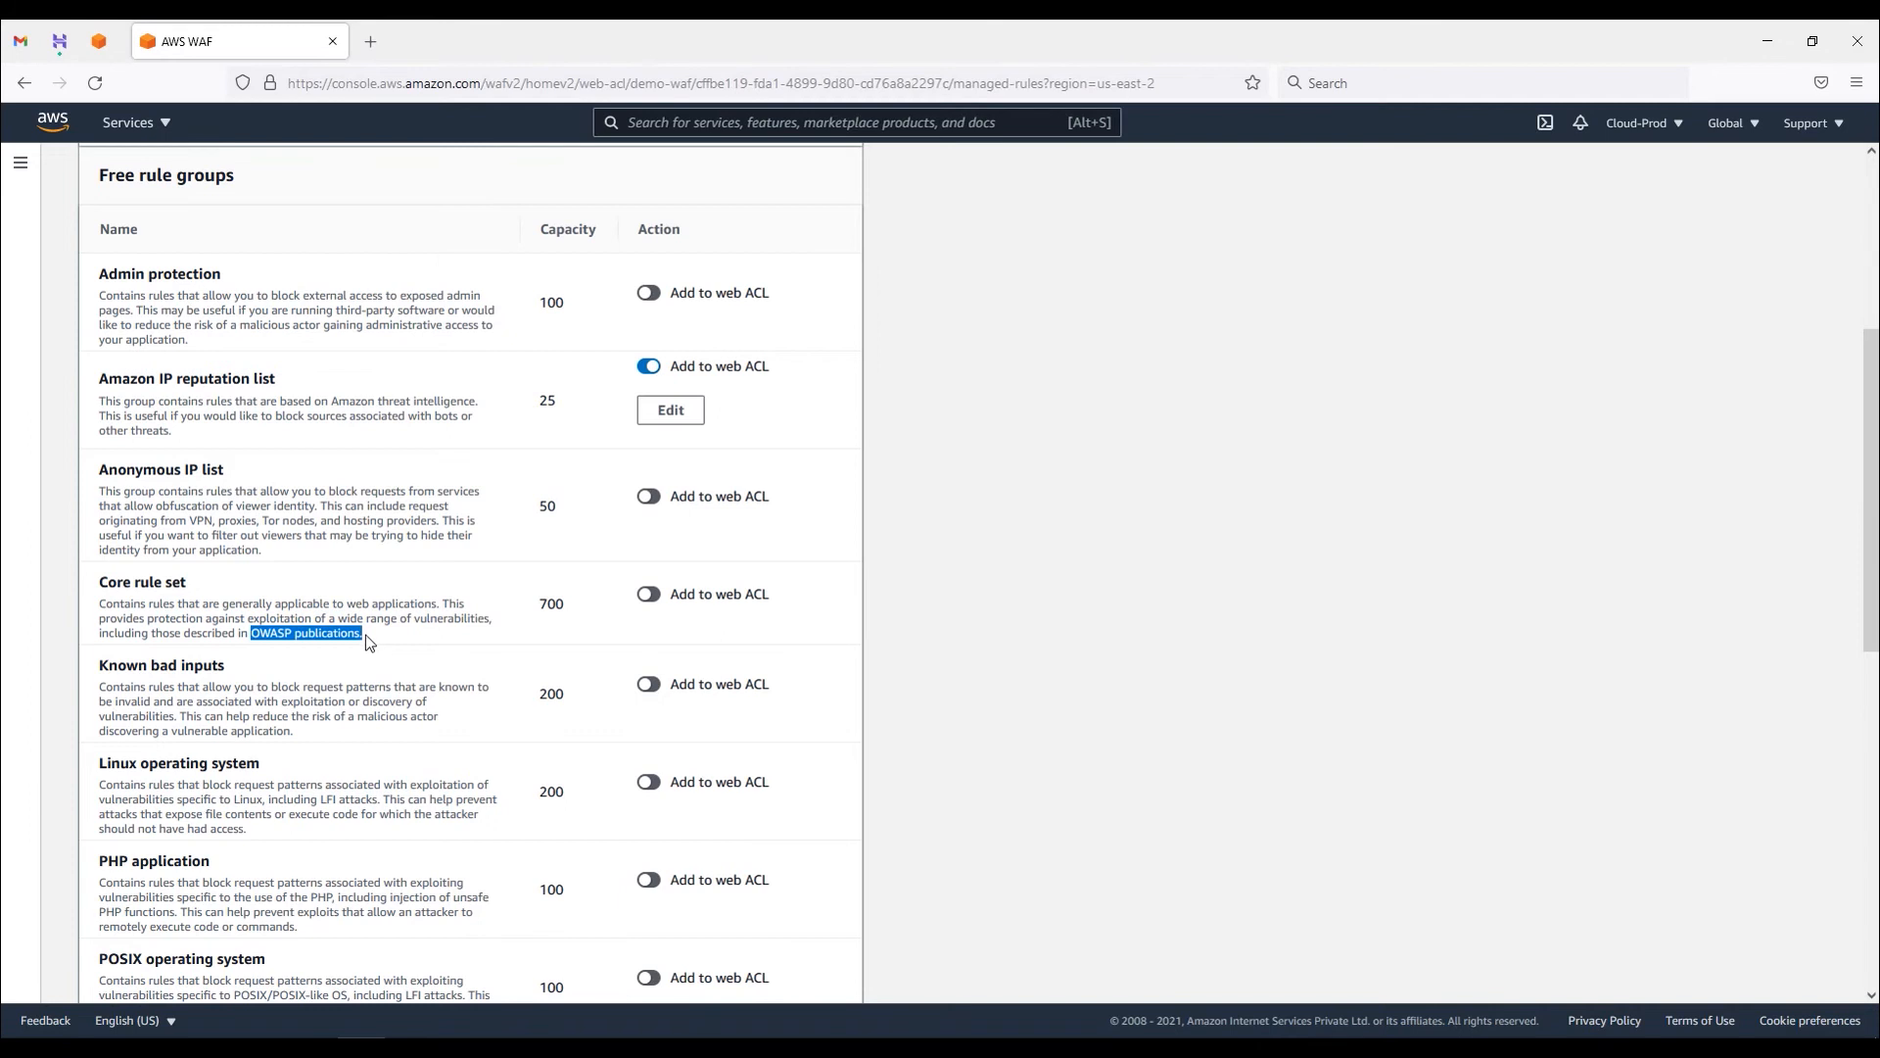
double_click(548, 604)
left_click(652, 594)
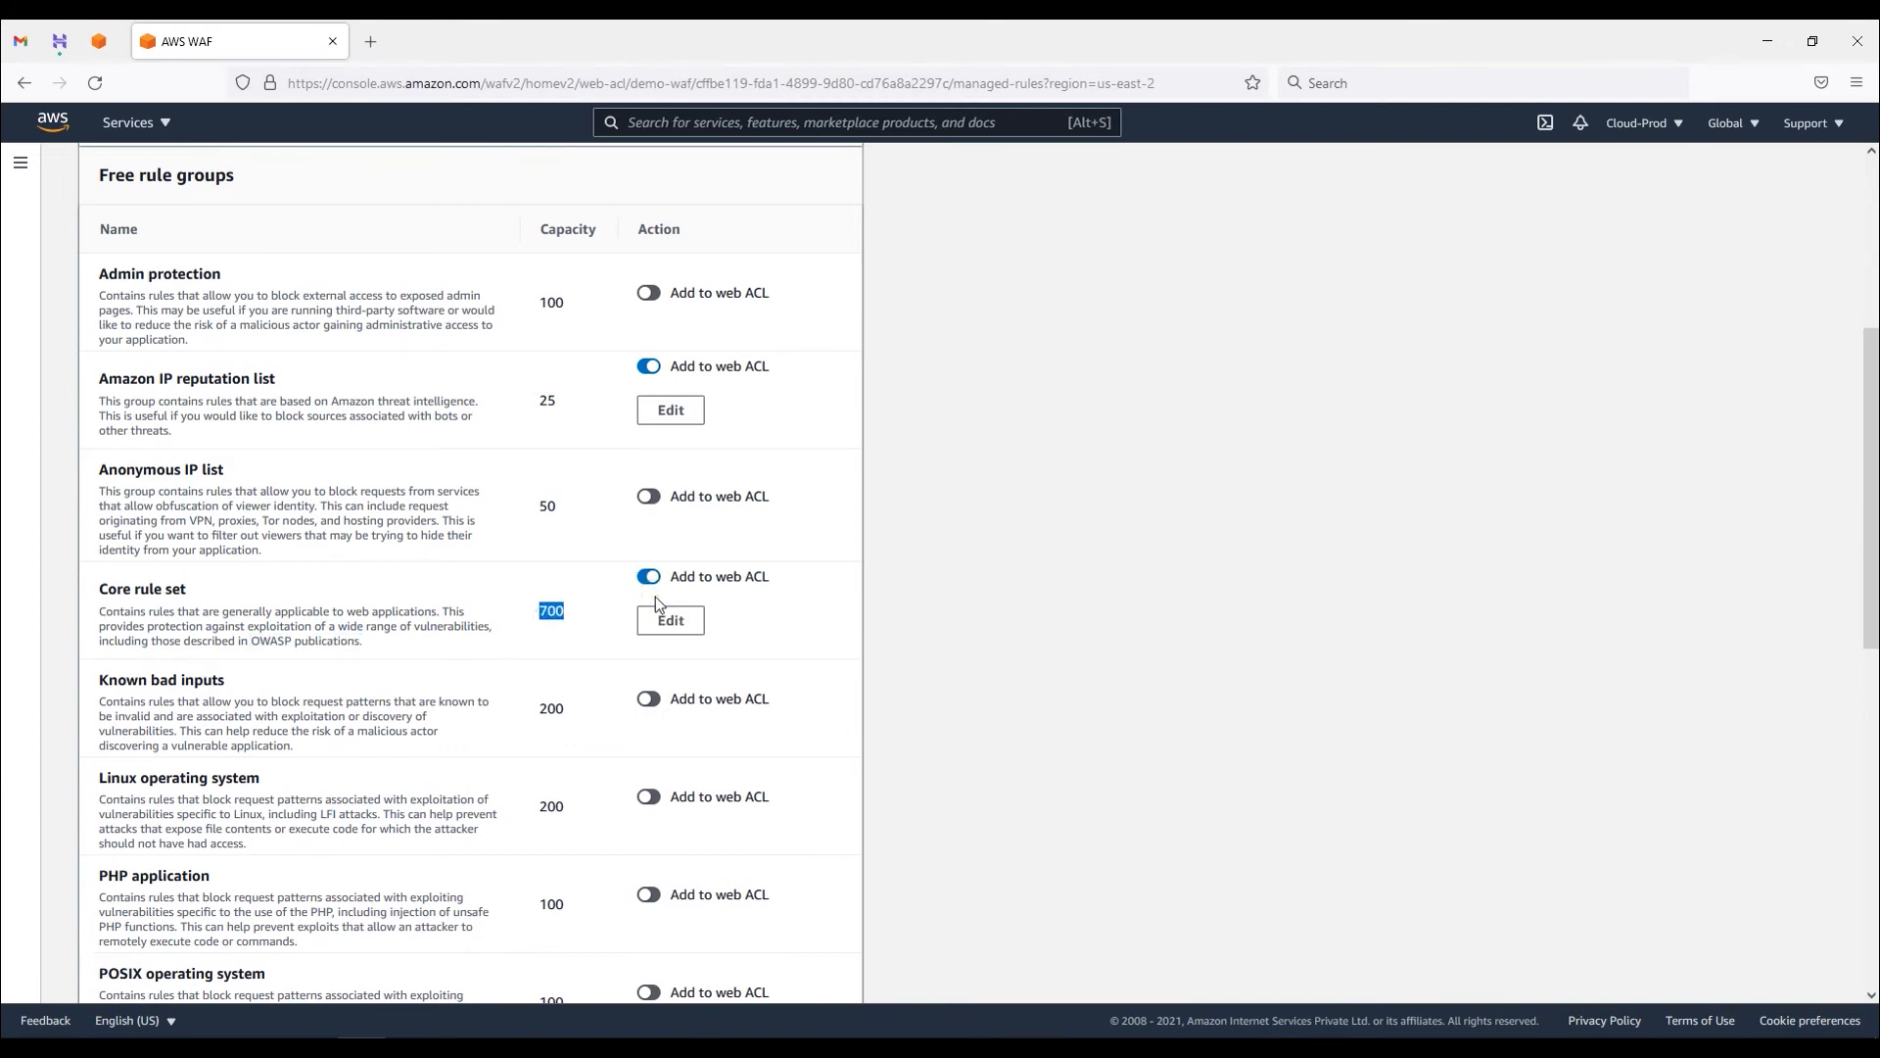
- Review the Known bad inputs, PHP application and POSIX operating system descriptions, and enable adding the SQL database rule group to the web ACL
scroll(139, 524, "down", 3)
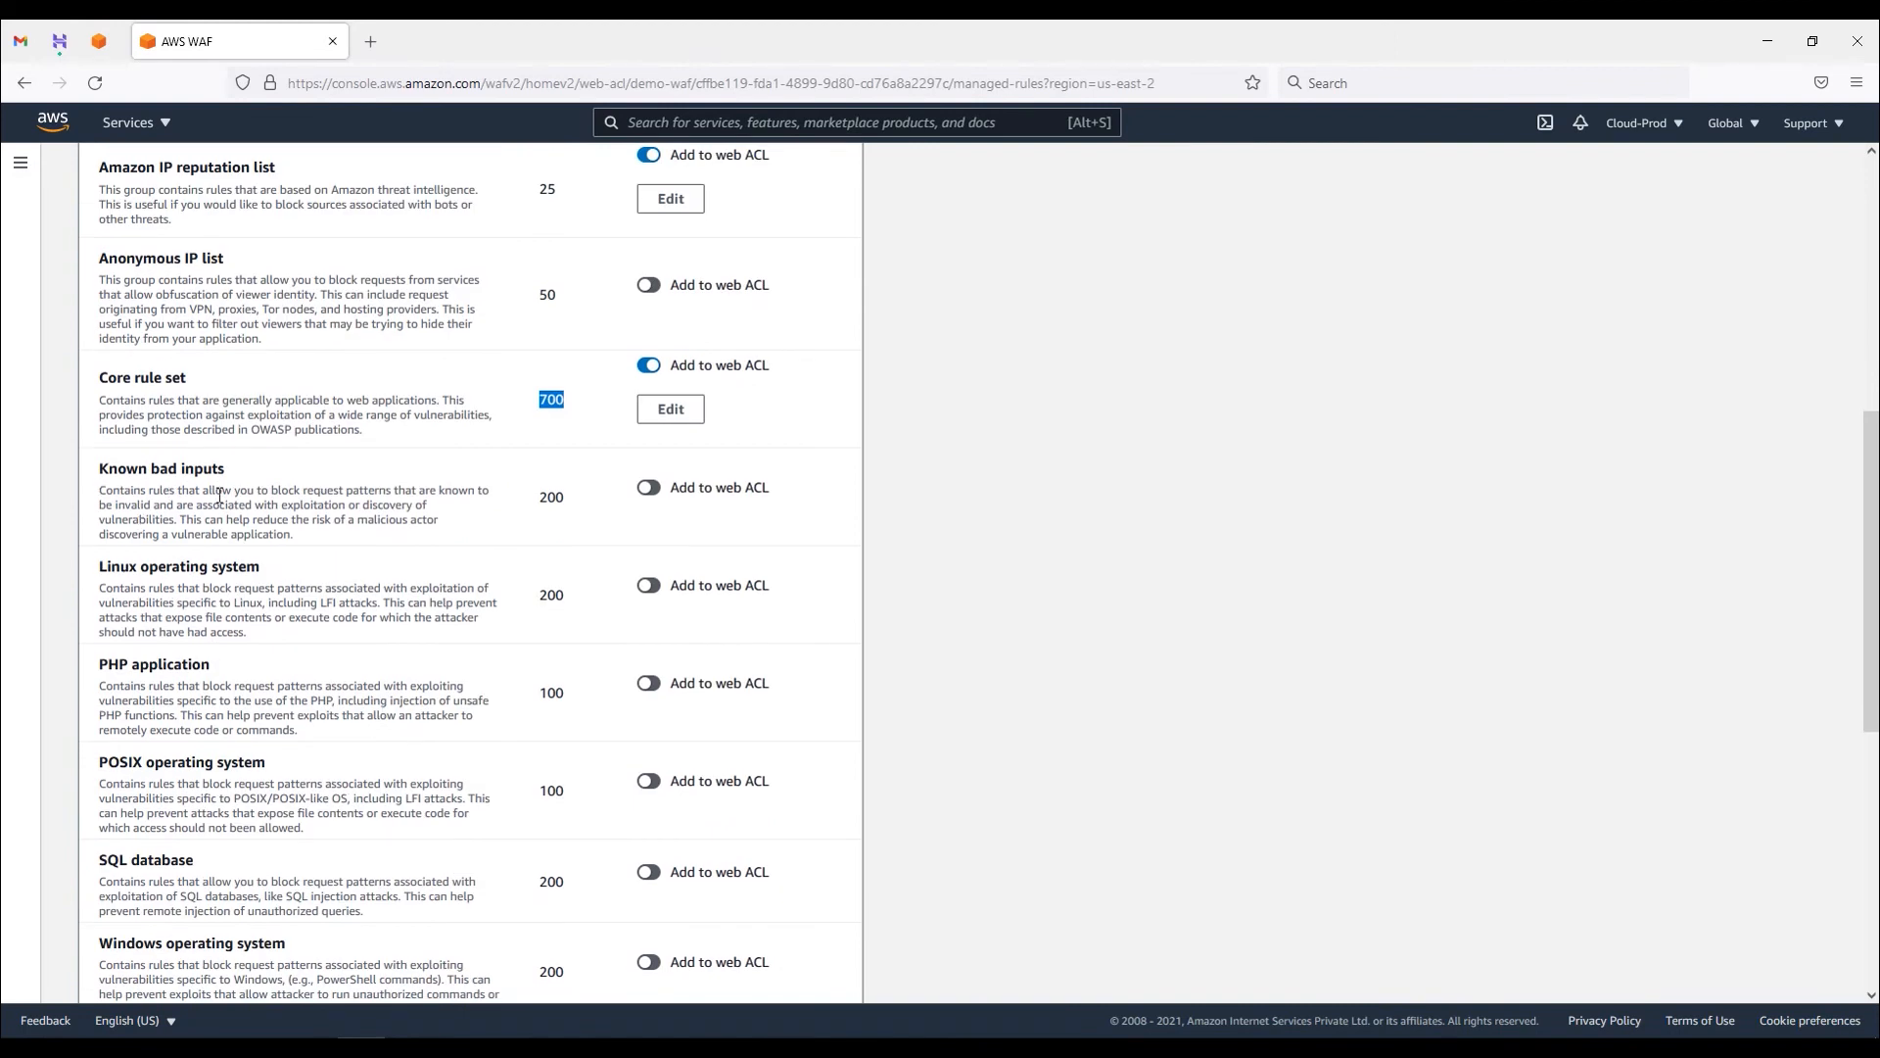
left_click_drag(280, 505, 390, 522)
left_click(394, 523)
scroll(218, 692, "down", 2)
left_click_drag(104, 580, 536, 626)
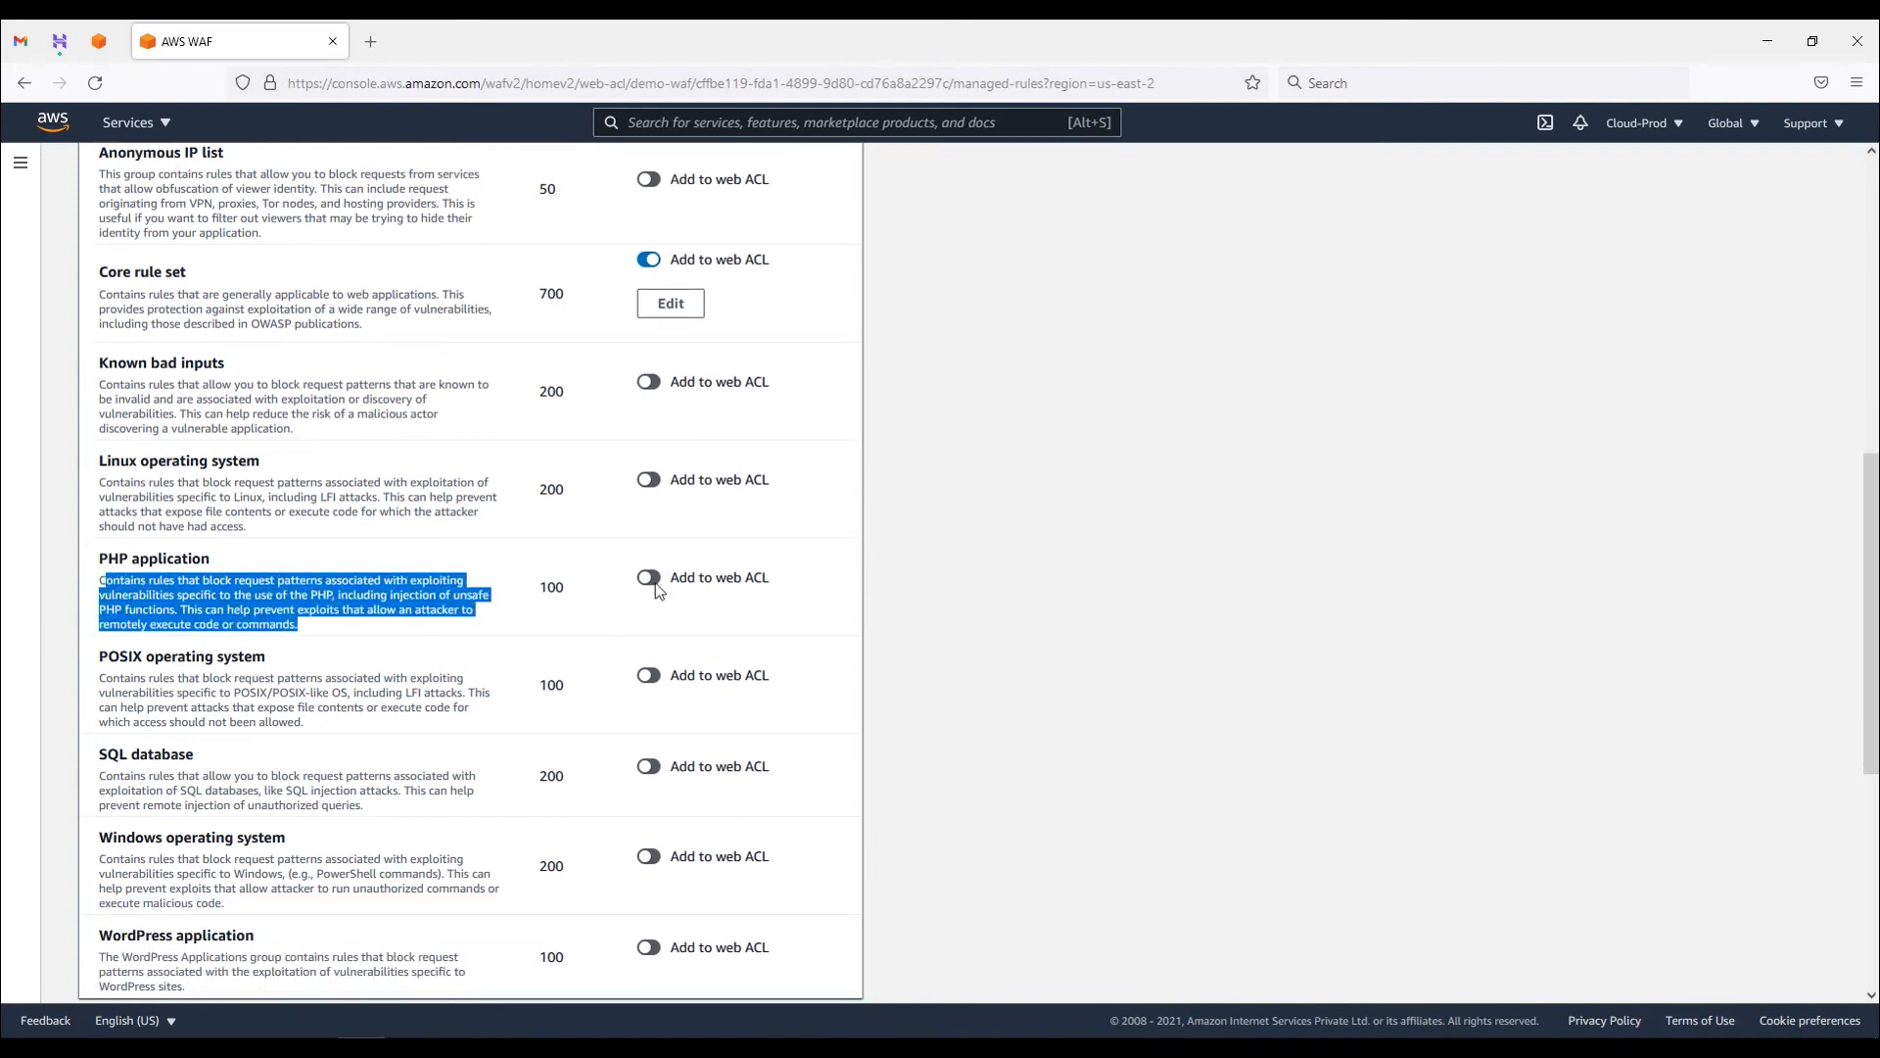
left_click_drag(134, 679, 438, 693)
scroll(452, 696, "down", 2)
left_click_drag(114, 671, 485, 703)
left_click(649, 660)
- Read the descriptions of the Windows operating system and WordPress application rule groups
scroll(299, 823, "down", 4)
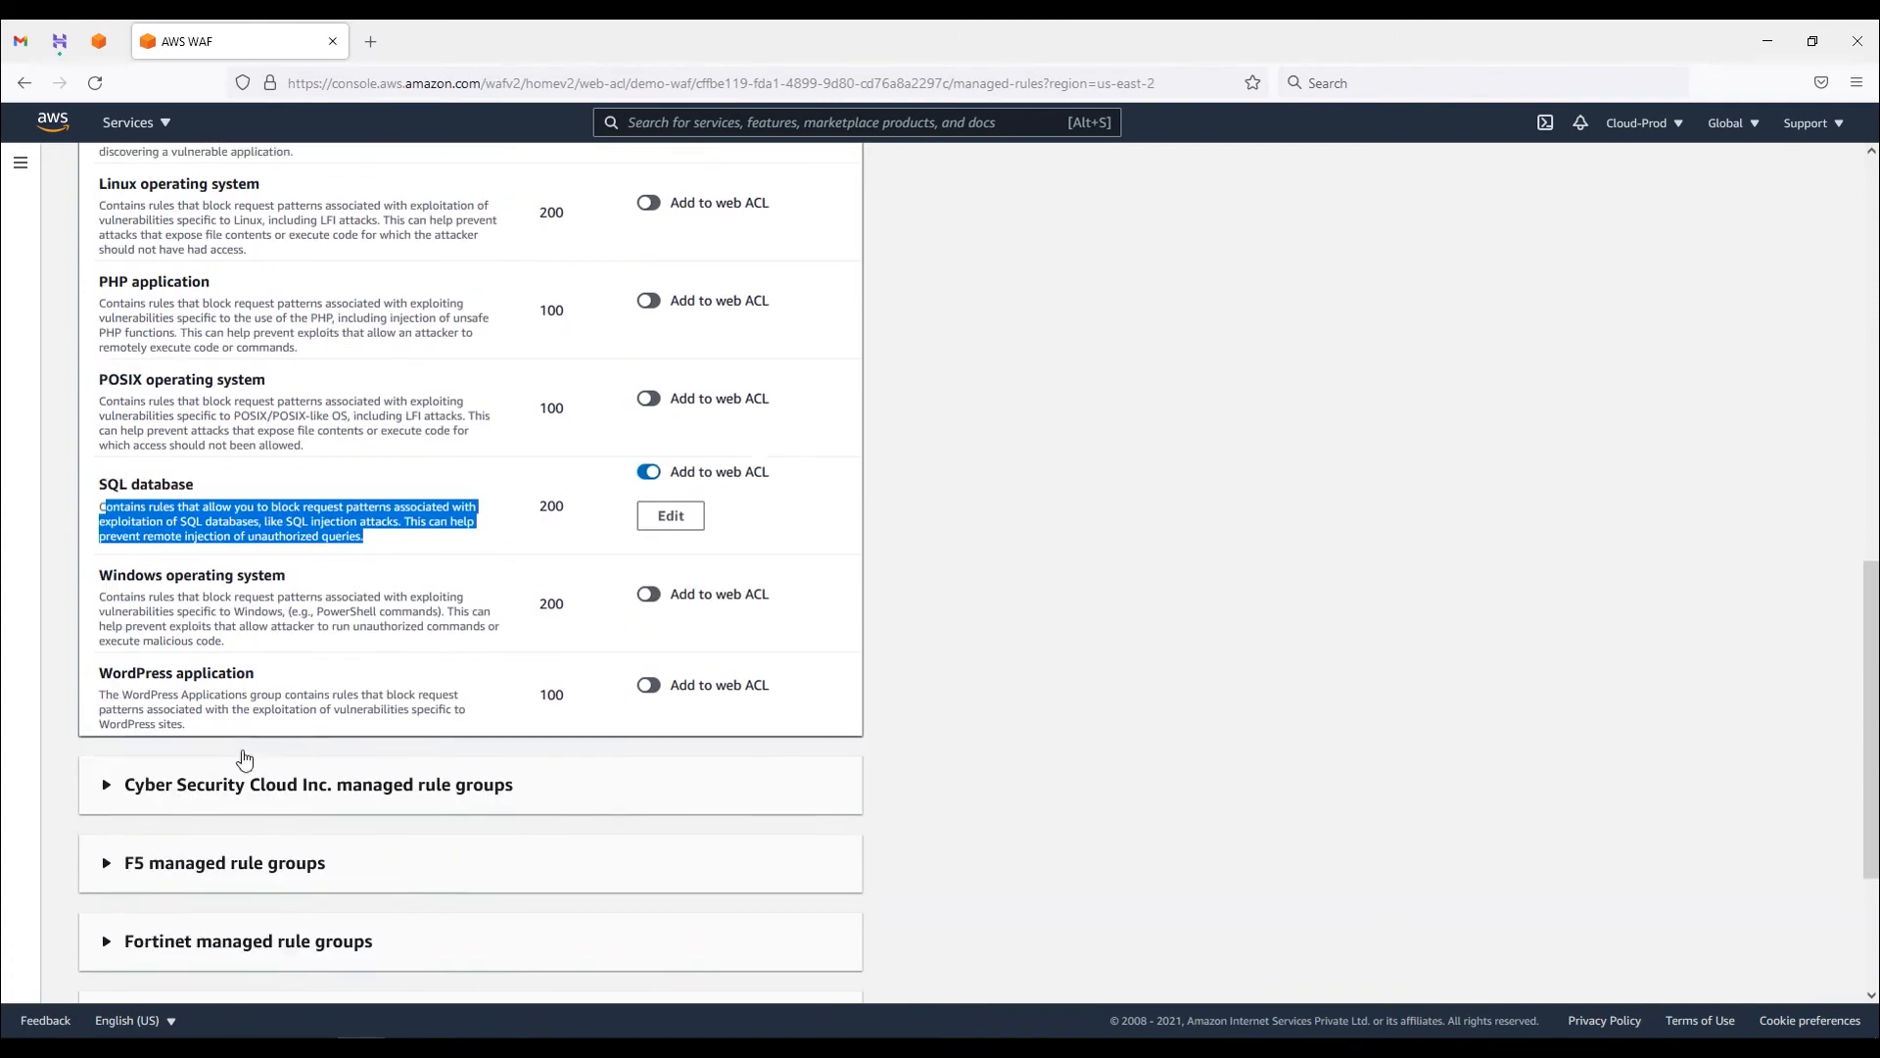
left_click_drag(114, 558, 428, 591)
left_click(349, 578)
left_click_drag(314, 571, 438, 572)
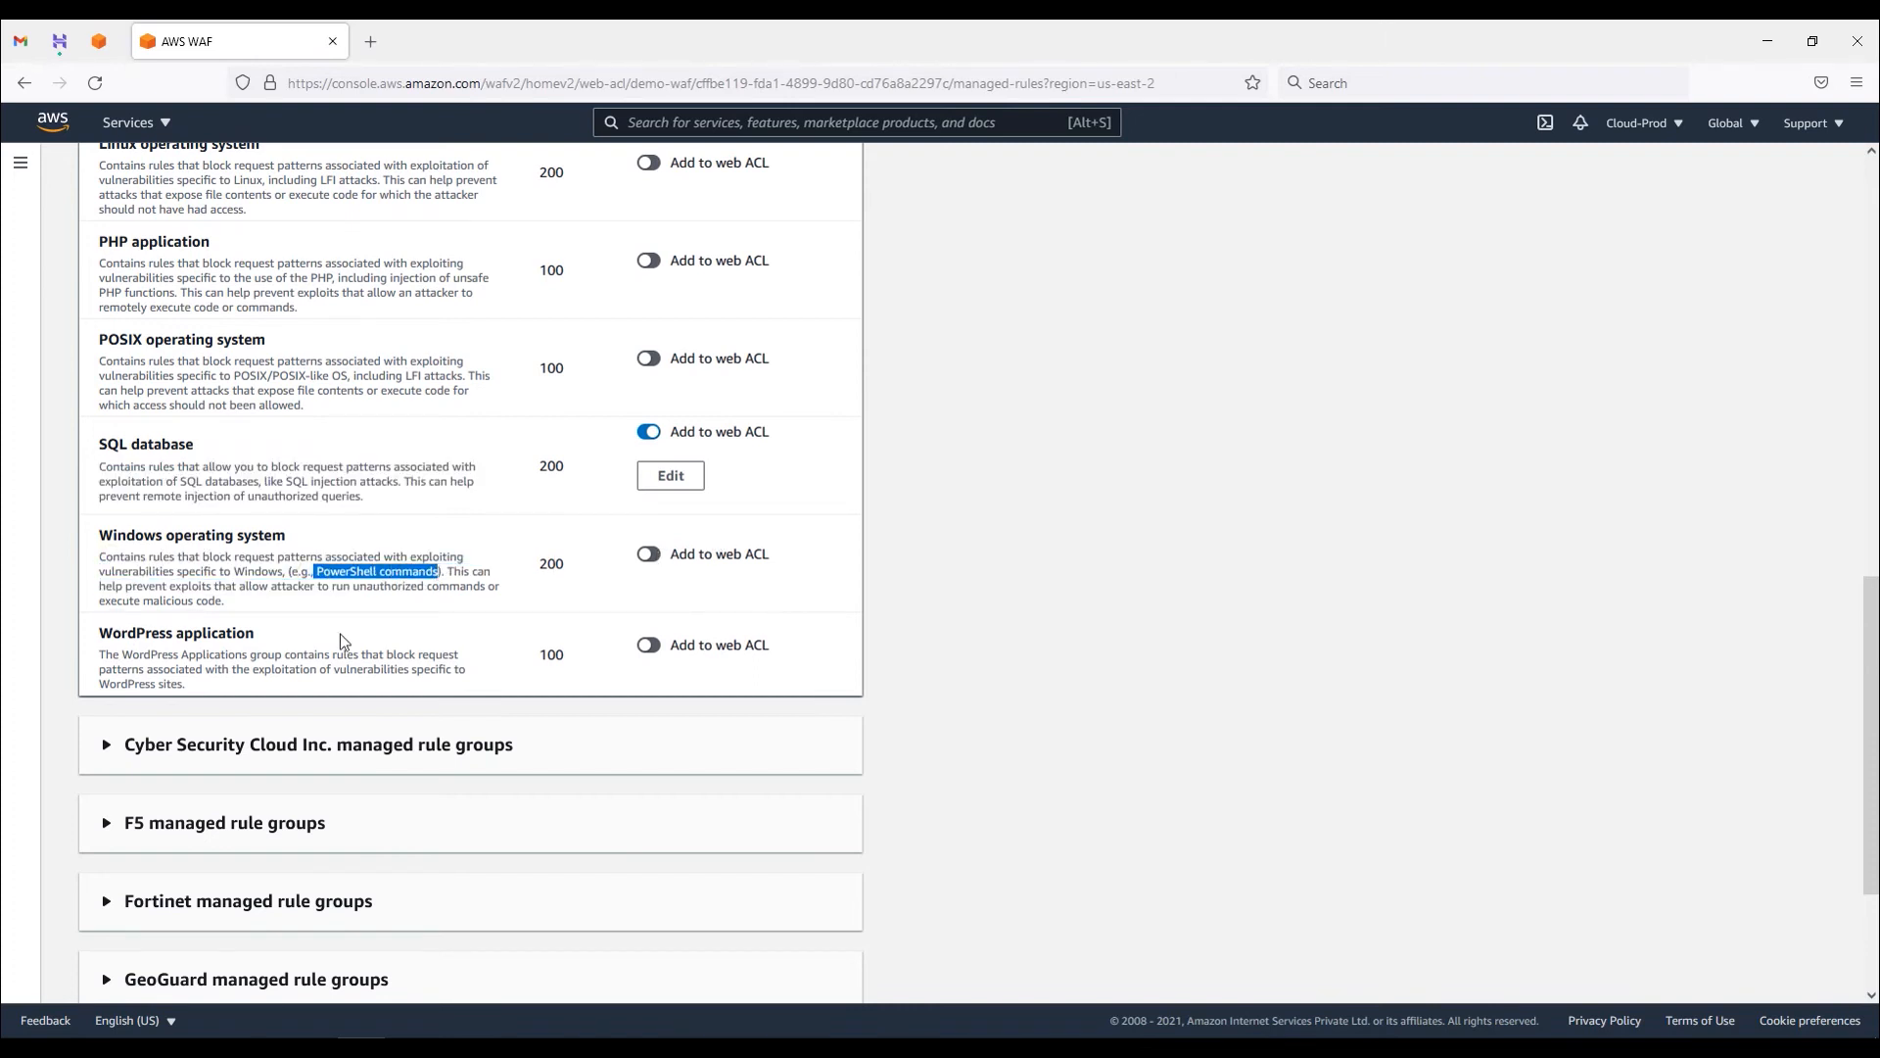
left_click_drag(106, 653, 407, 673)
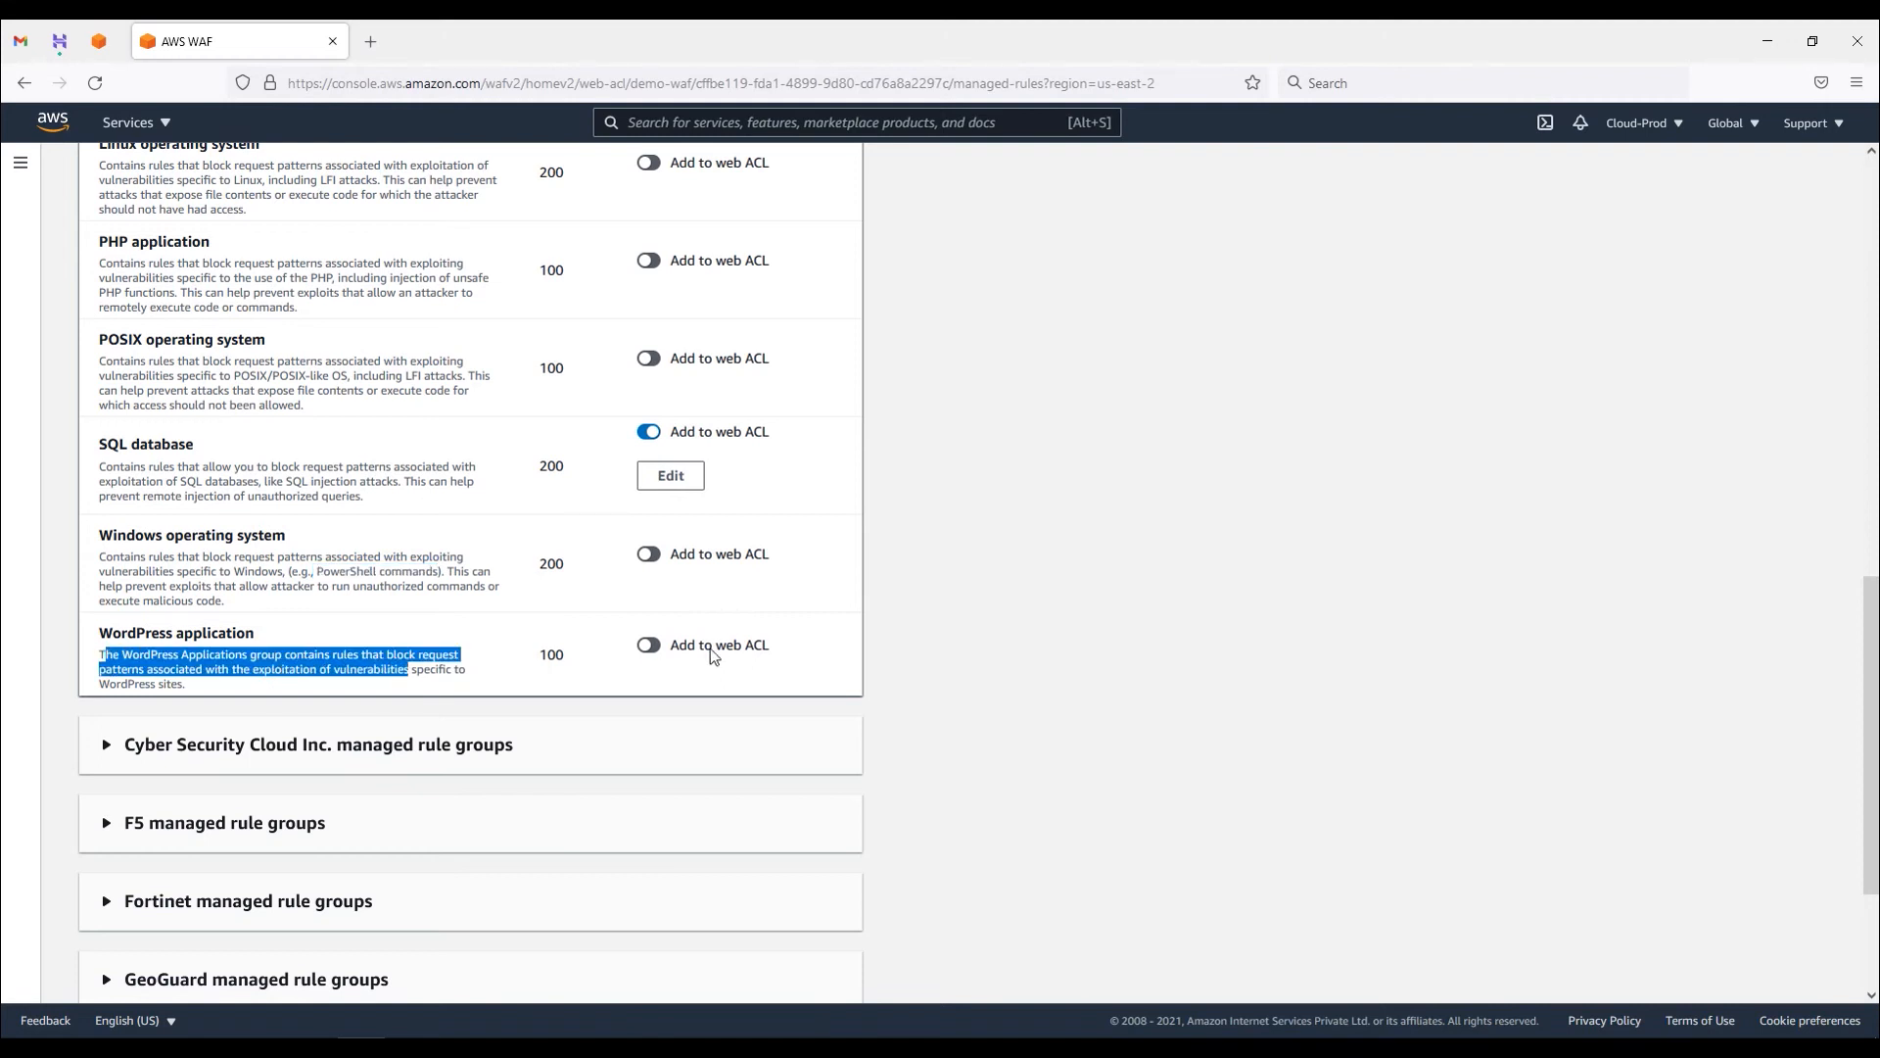
- Recheck the selected SQL database, Core rule set and Amazon IP reputation list groups, and add their rules to demo-waf
scroll(684, 679, "up", 4)
scroll(701, 736, "down", 2)
left_click_drag(105, 663, 196, 661)
scroll(284, 596, "up", 2)
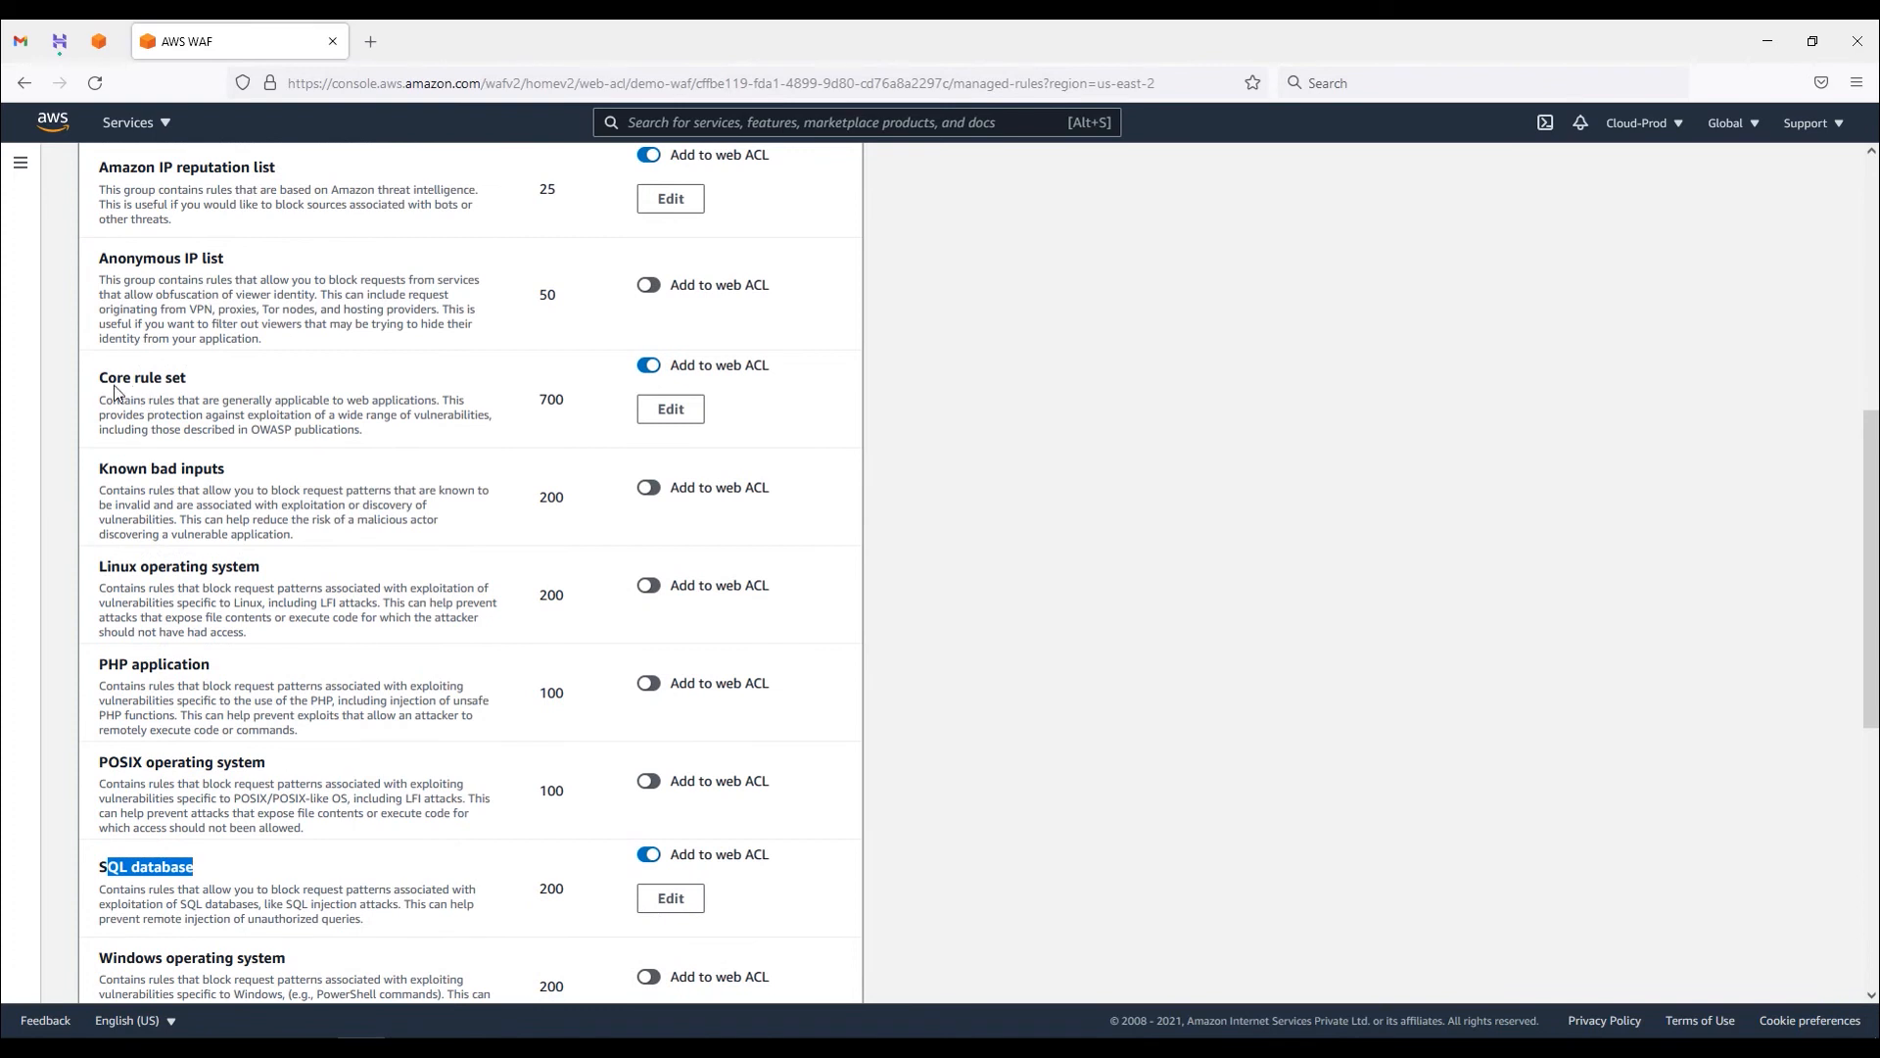
left_click_drag(116, 392, 201, 384)
scroll(233, 411, "up", 2)
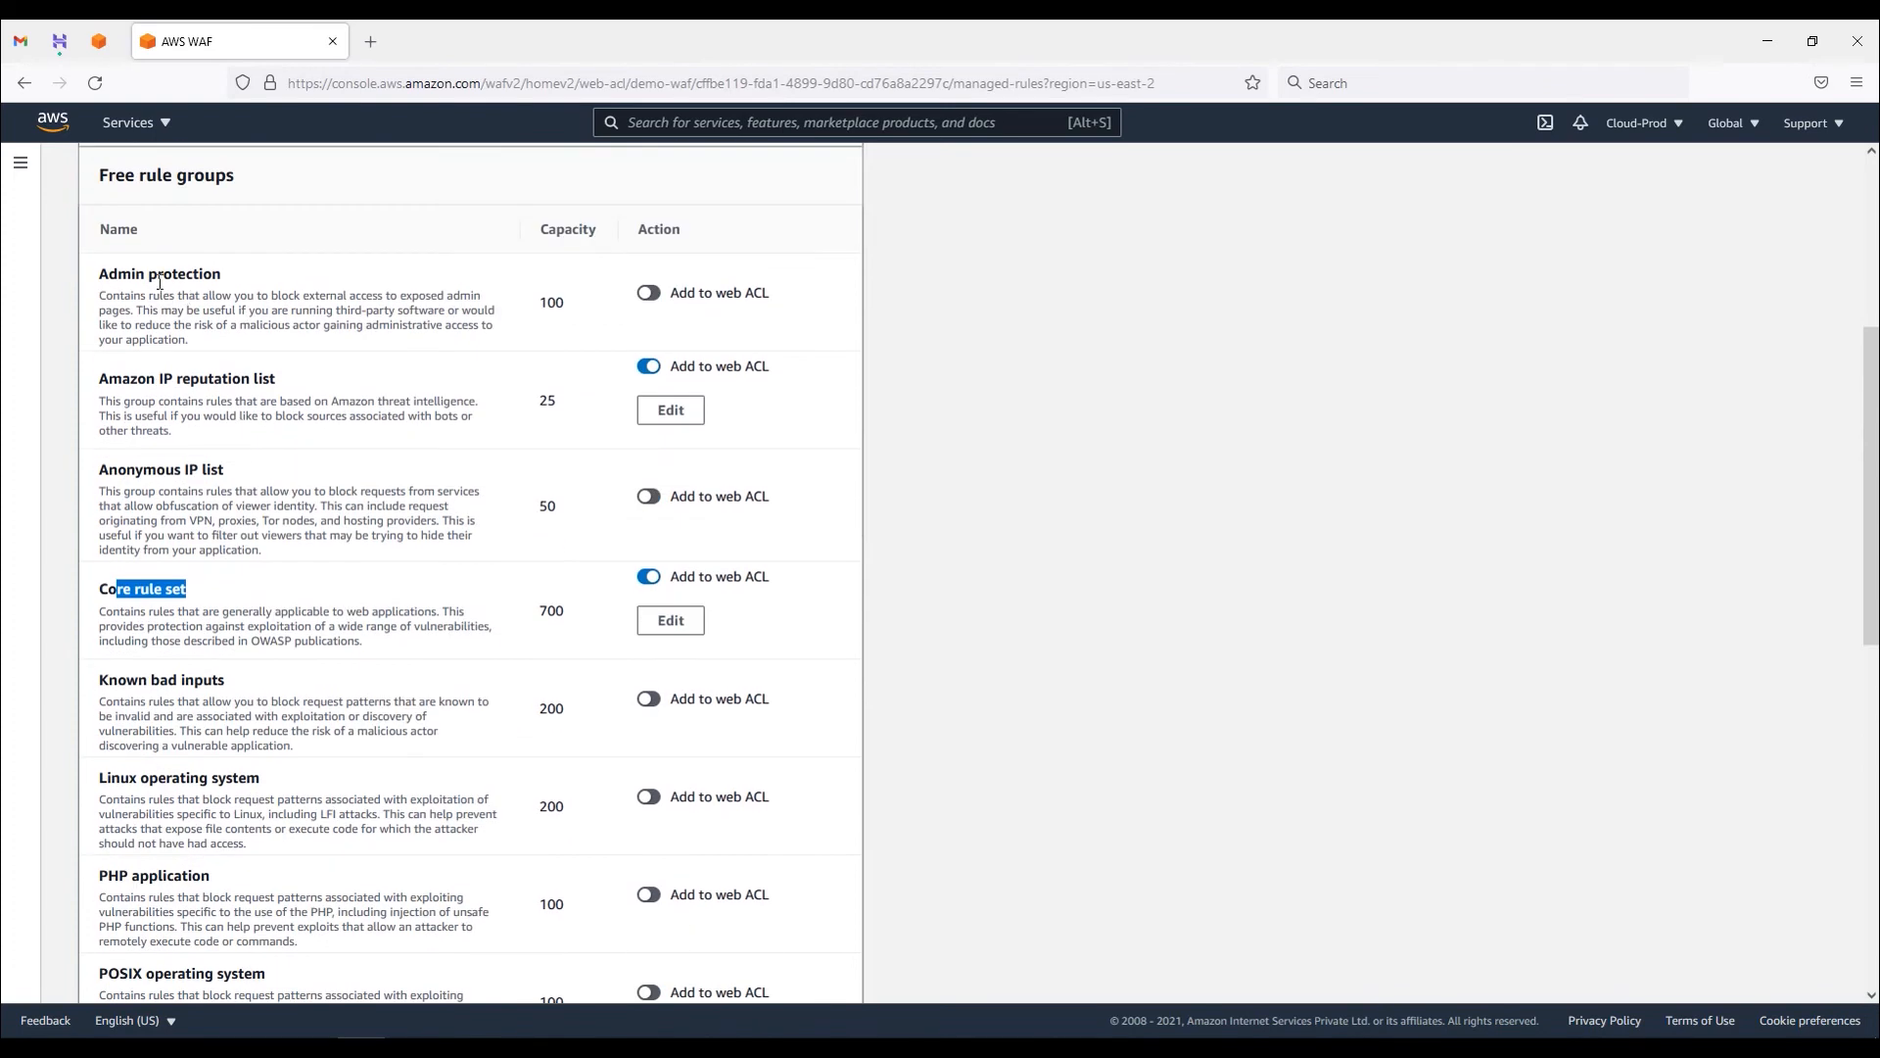
left_click_drag(103, 373, 311, 376)
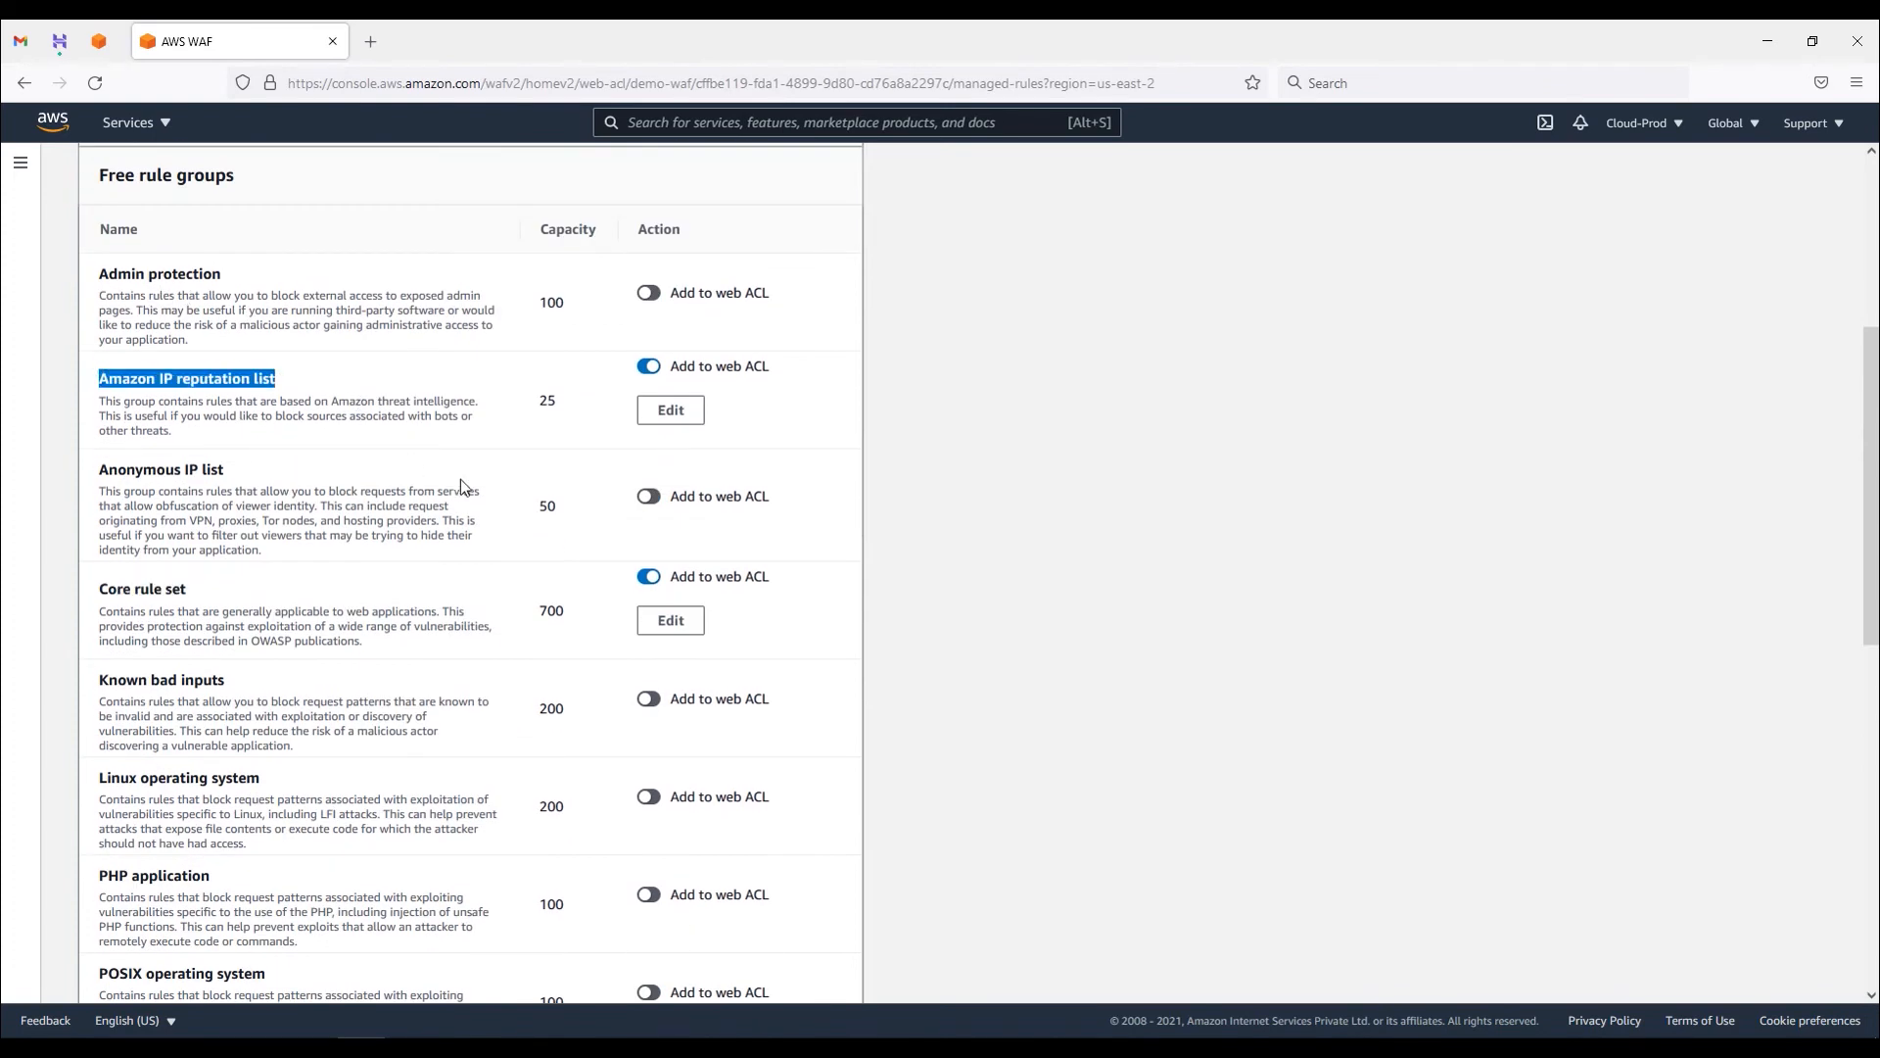
scroll(462, 485, "down", 8)
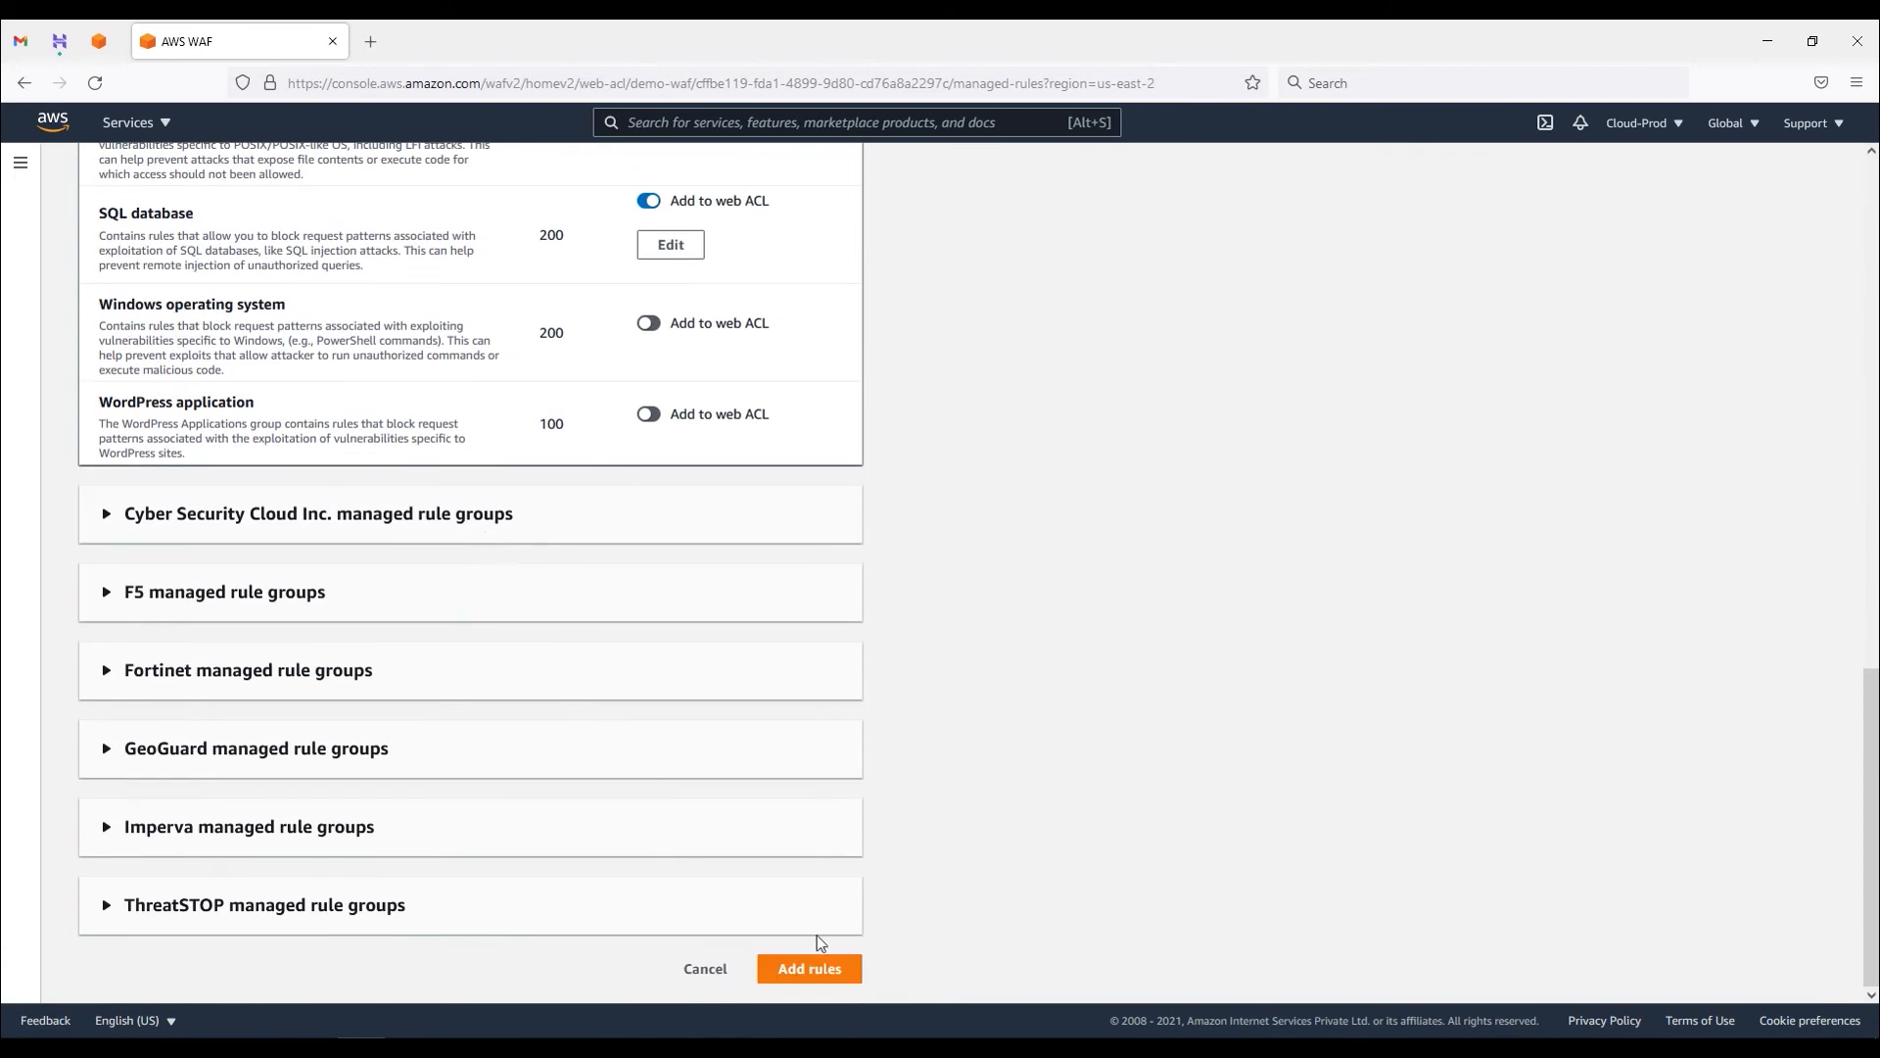
left_click(850, 968)
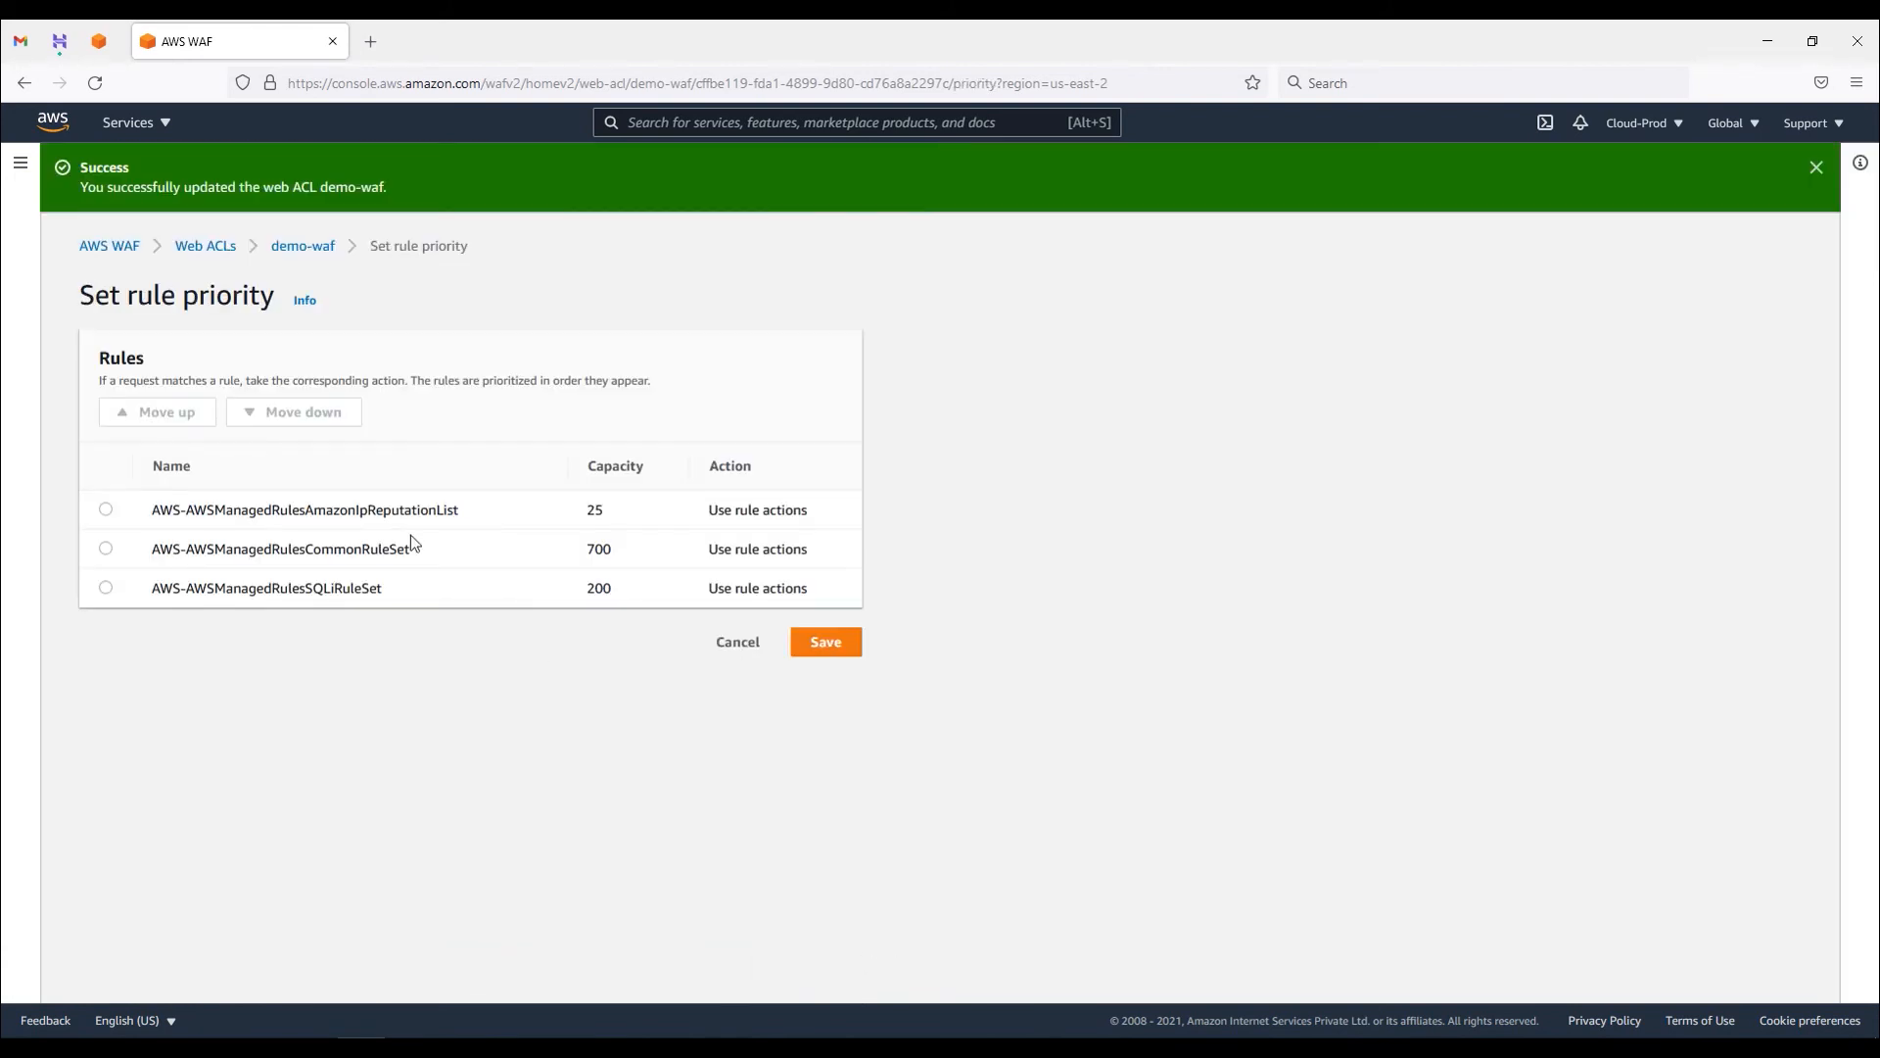
- Try lowering the AWS-AWSManagedRulesAmazonIpReputationList rule's priority below the CommonRuleSet rule, and return it to first place
left_click_drag(611, 509, 610, 557)
left_click(109, 511)
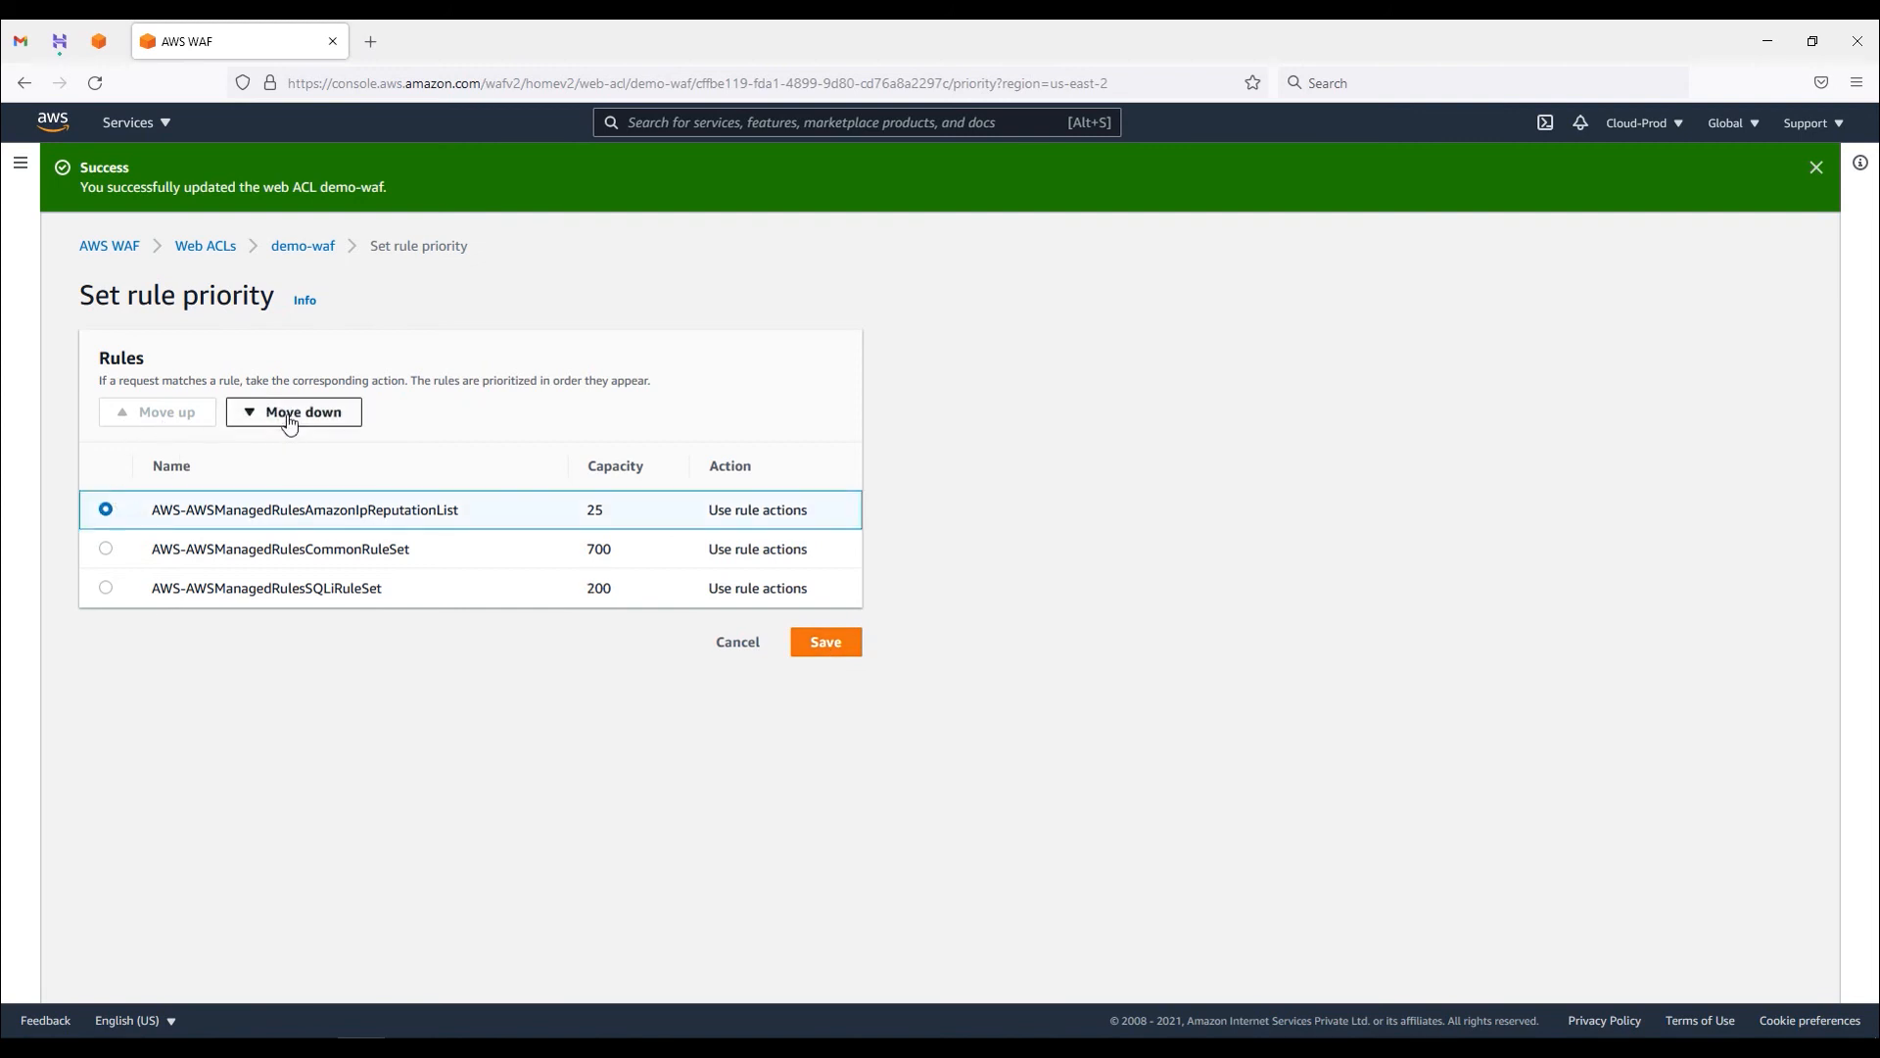
left_click(290, 423)
left_click(185, 412)
left_click(284, 409)
left_click(182, 417)
left_click(294, 412)
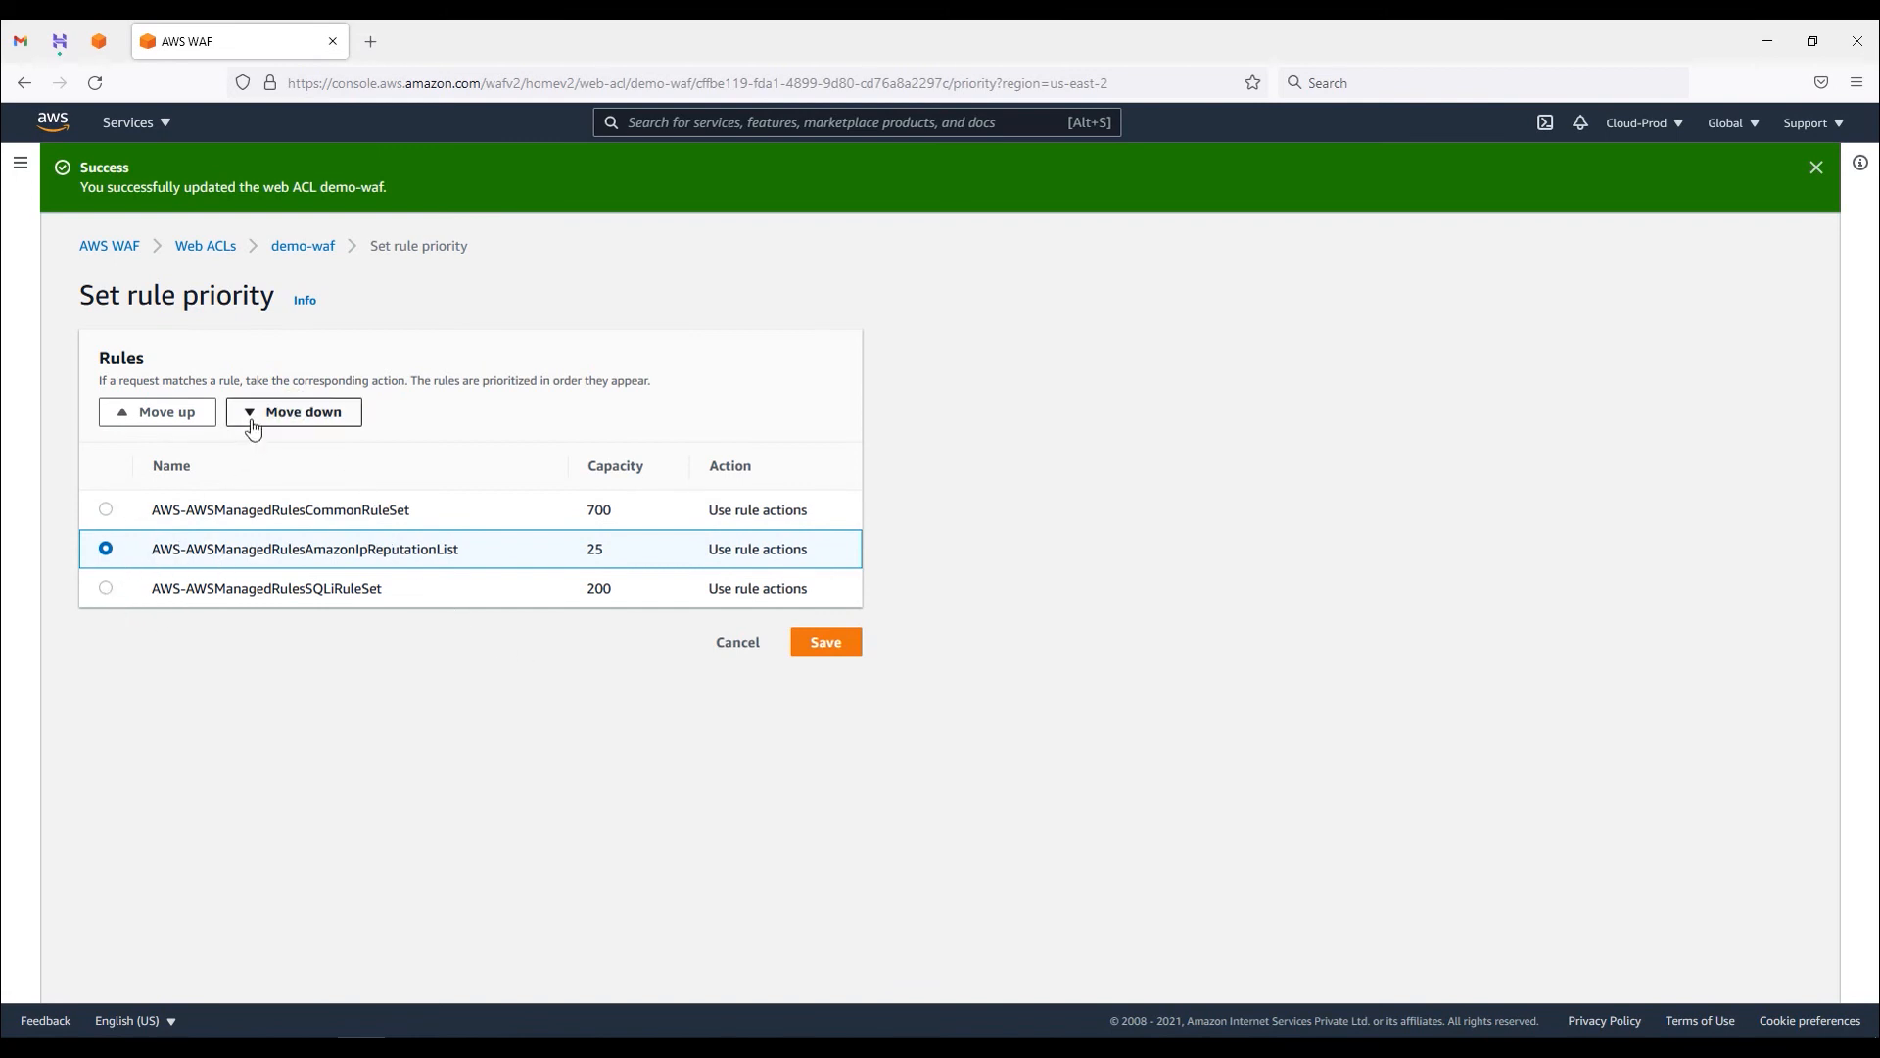
left_click(164, 413)
- Save the rule priority order as AmazonIpReputationList, CommonRuleSet and SQLiRuleSet
left_click_drag(319, 553, 448, 520)
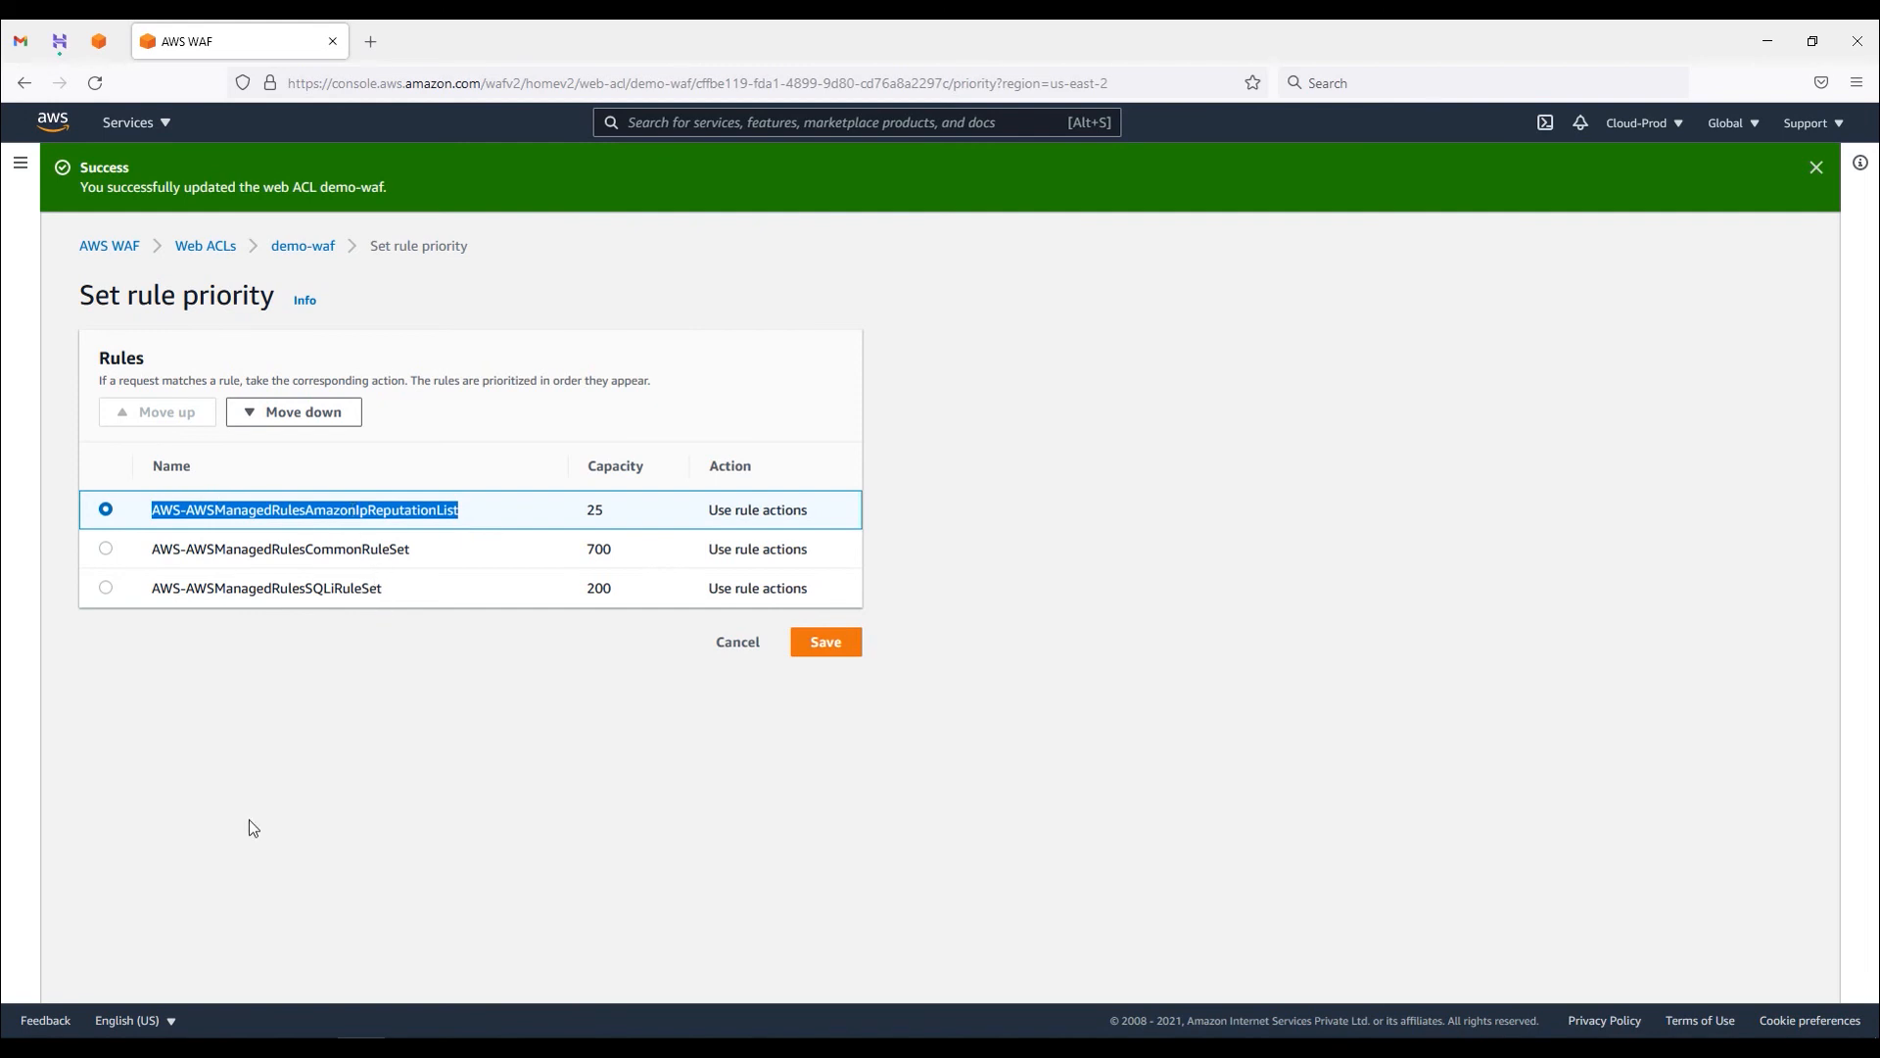
left_click_drag(411, 550, 164, 551)
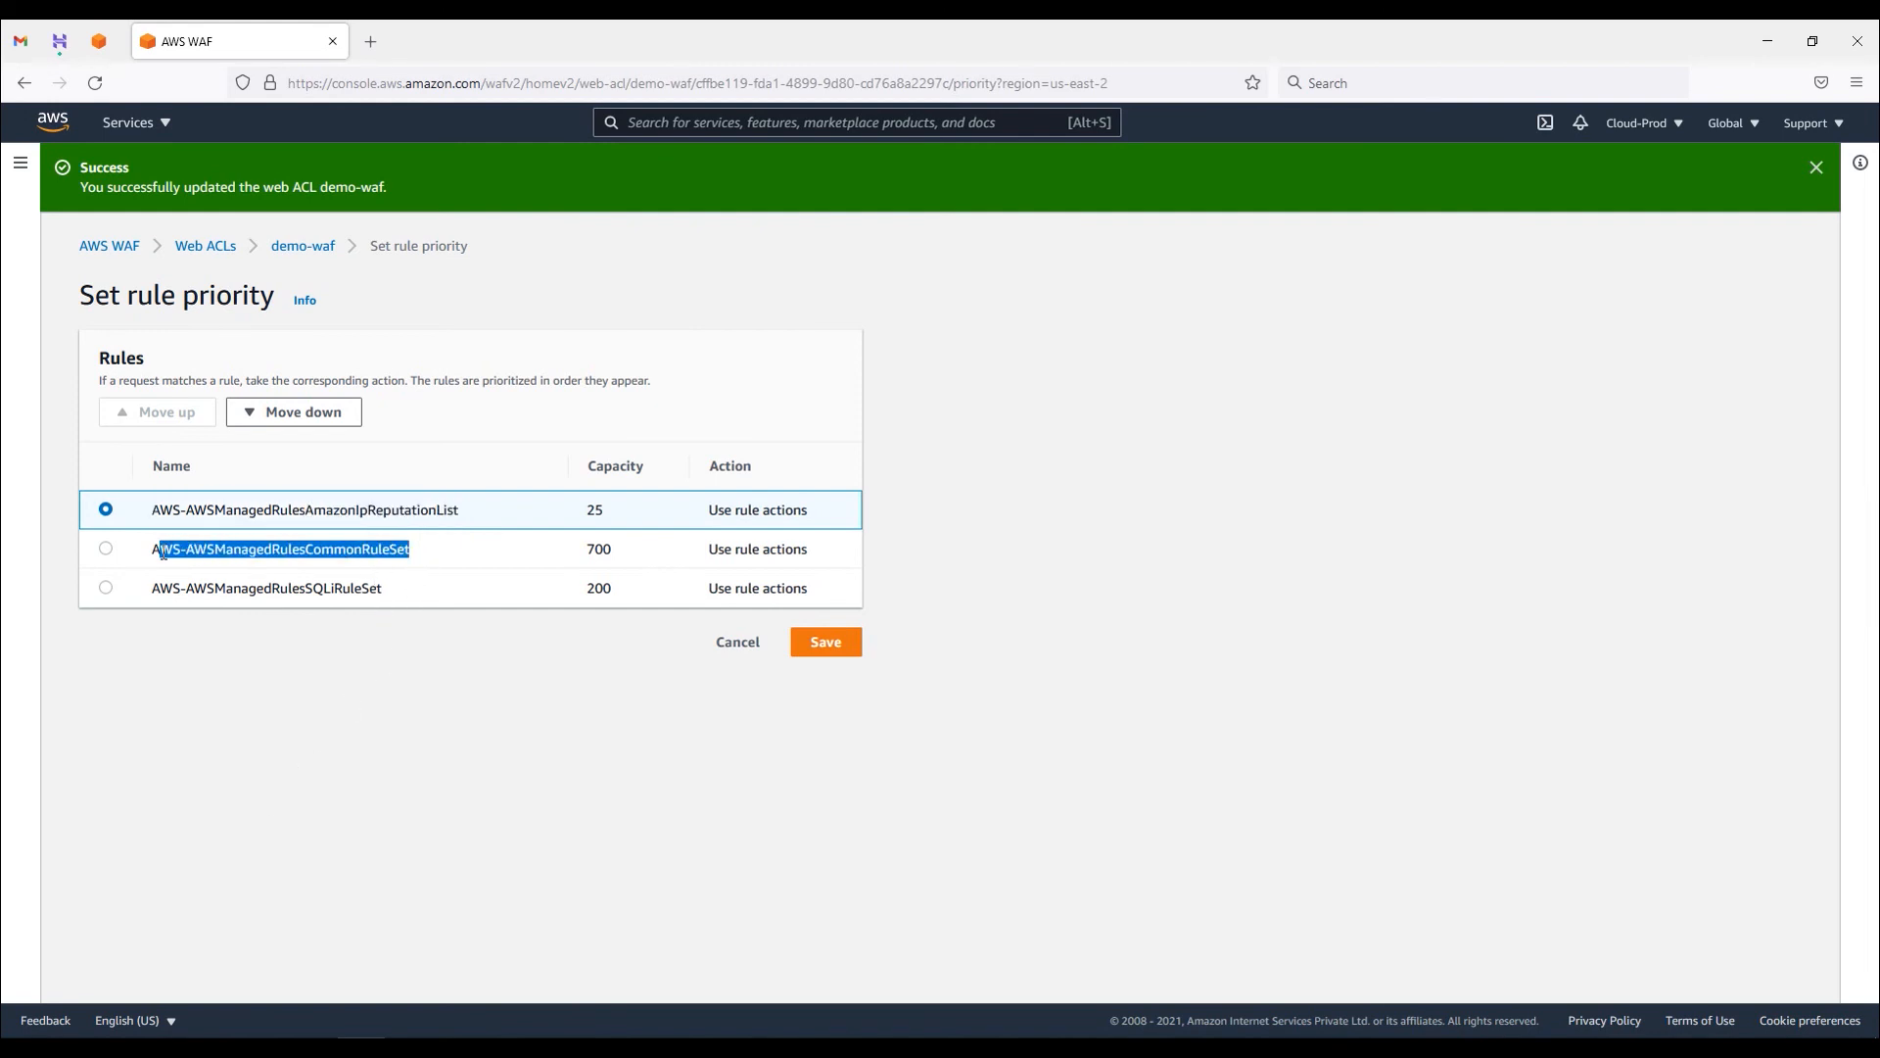
triple_click(490, 513)
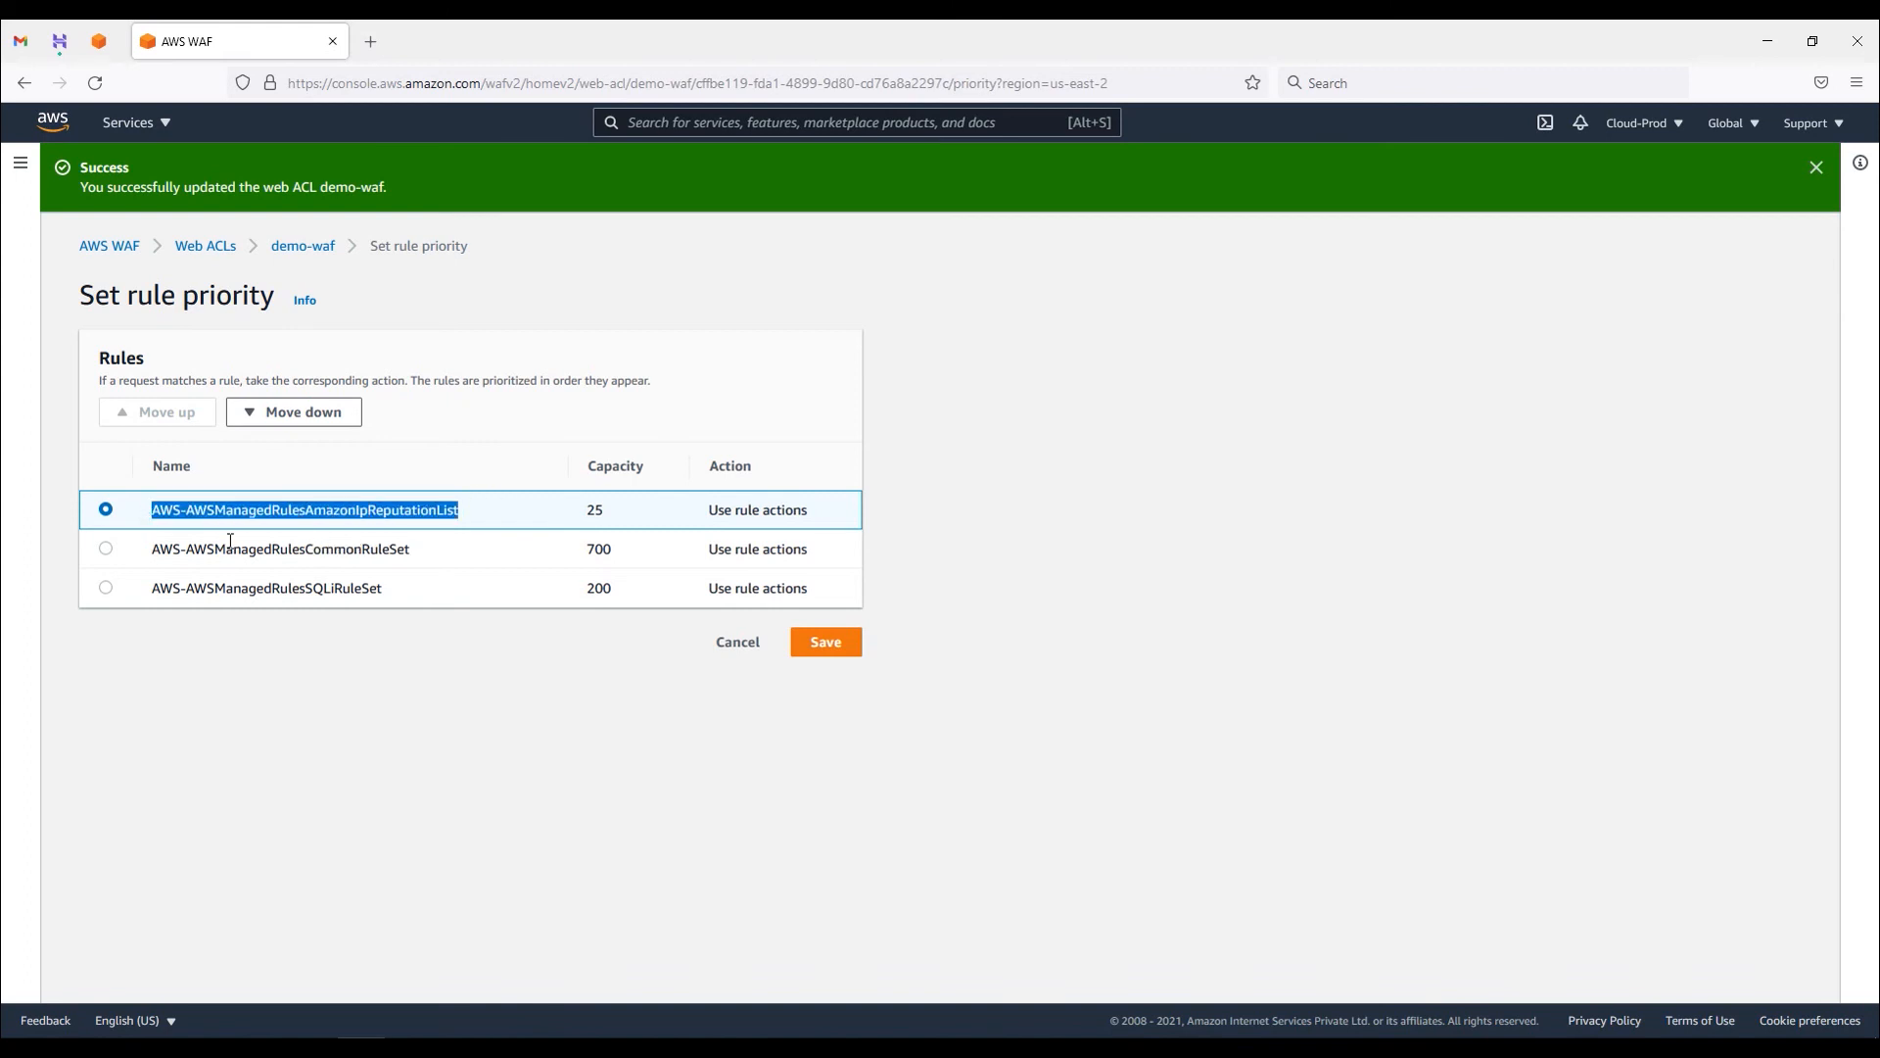
left_click(818, 647)
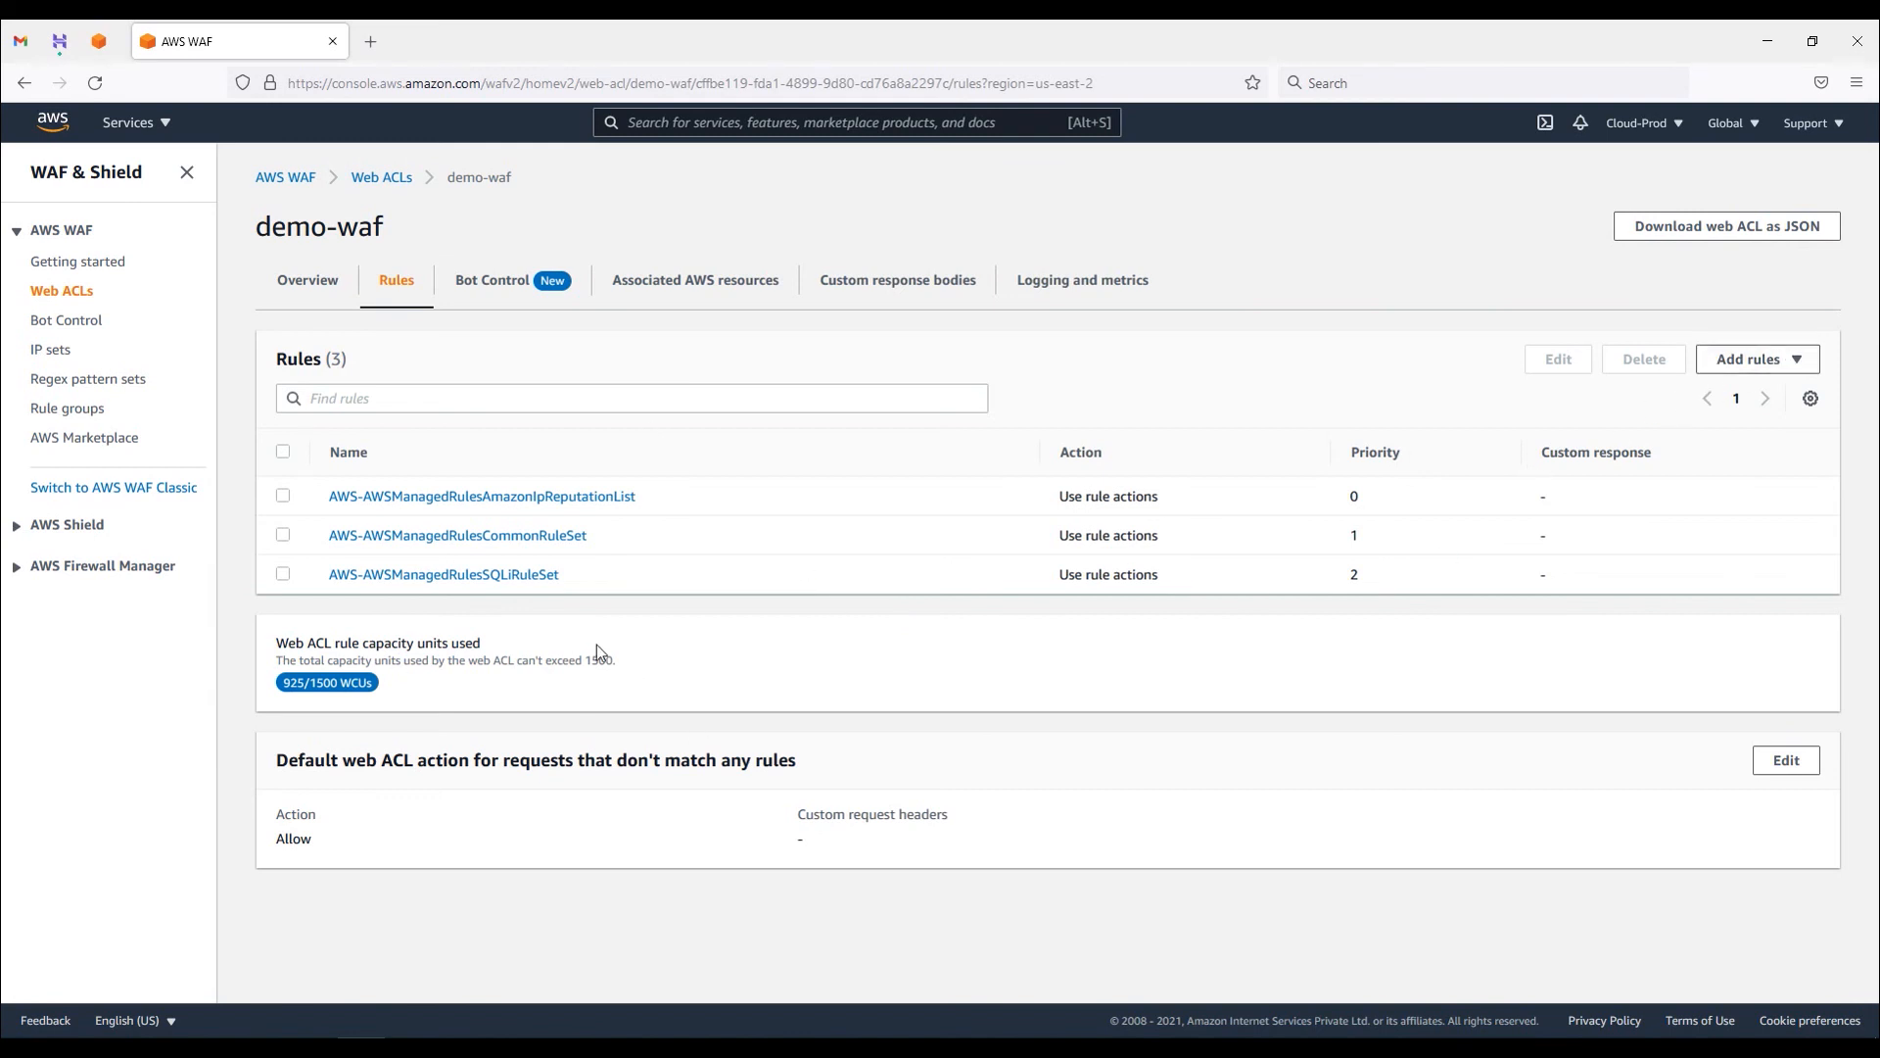
- Check the Application Load Balancer and AWS AppSync resource types for association with demo-waf, and close the dialog without adding any
left_click(701, 295)
left_click(1720, 369)
left_click(842, 459)
left_click(1044, 446)
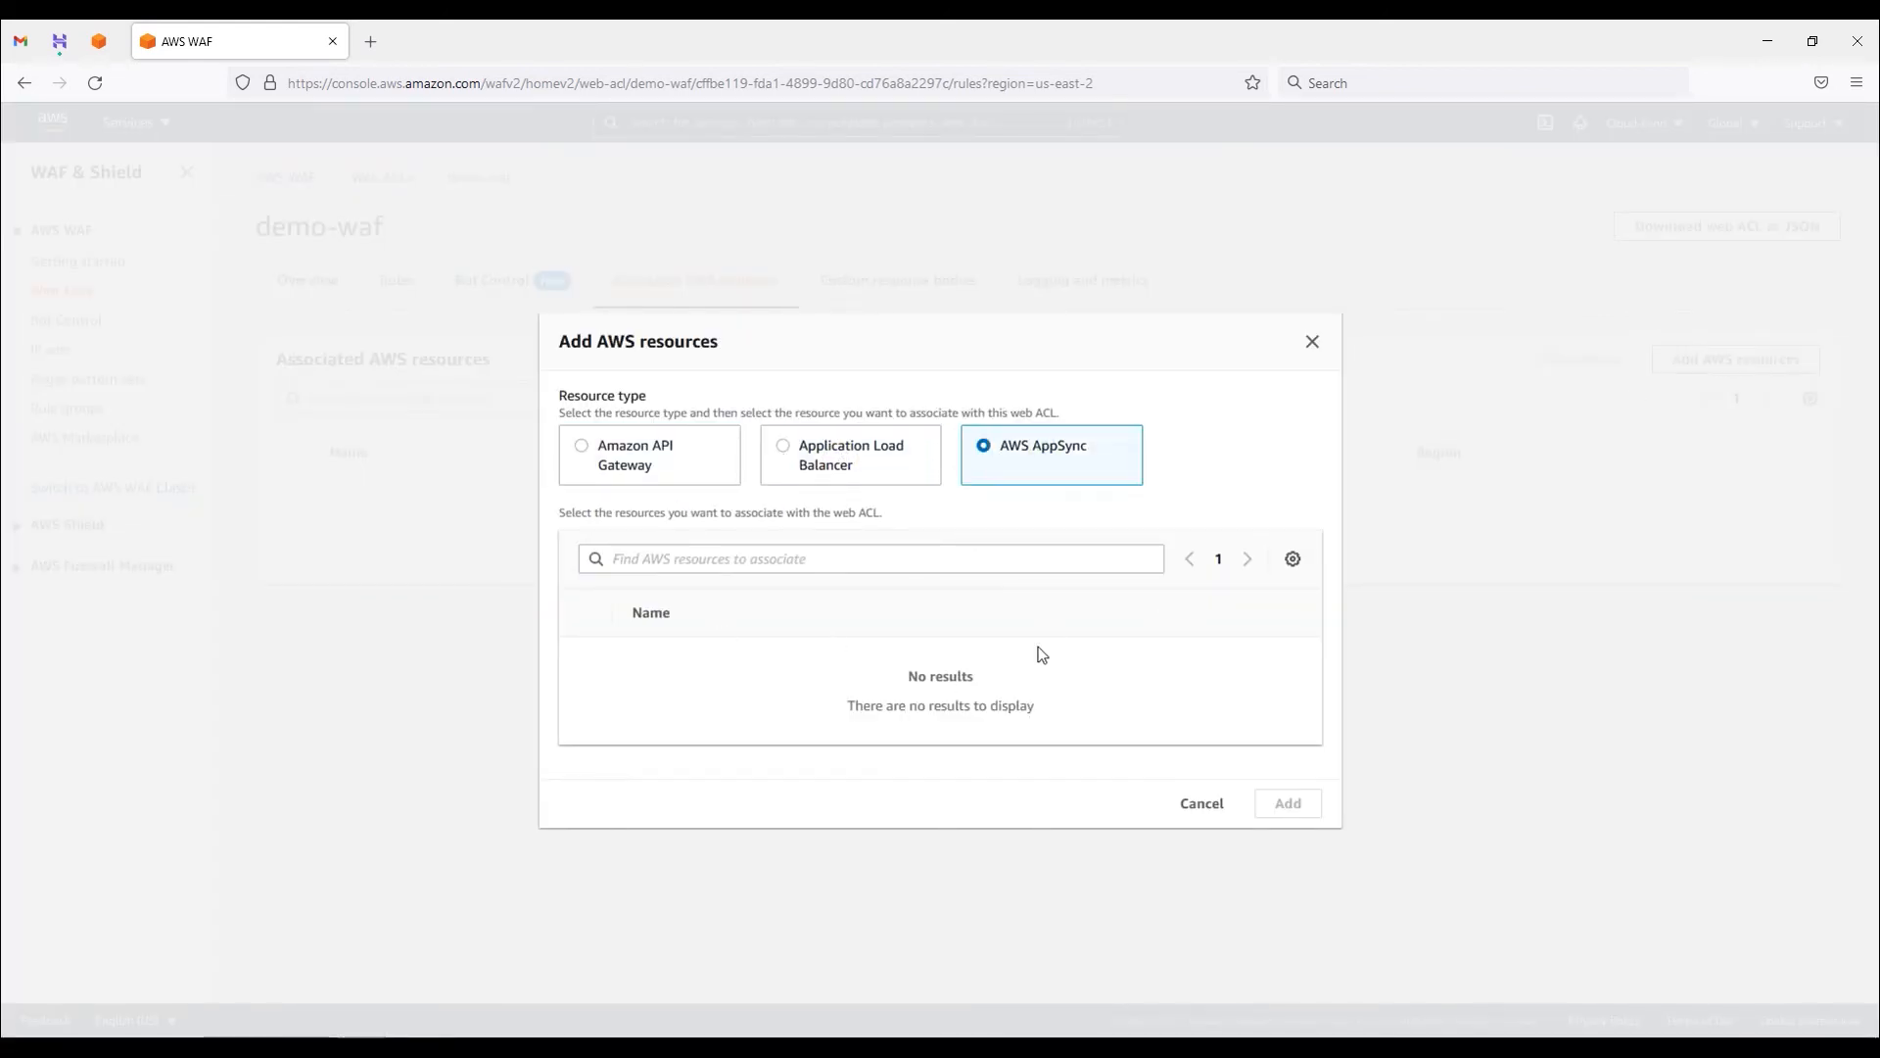
left_click(1313, 345)
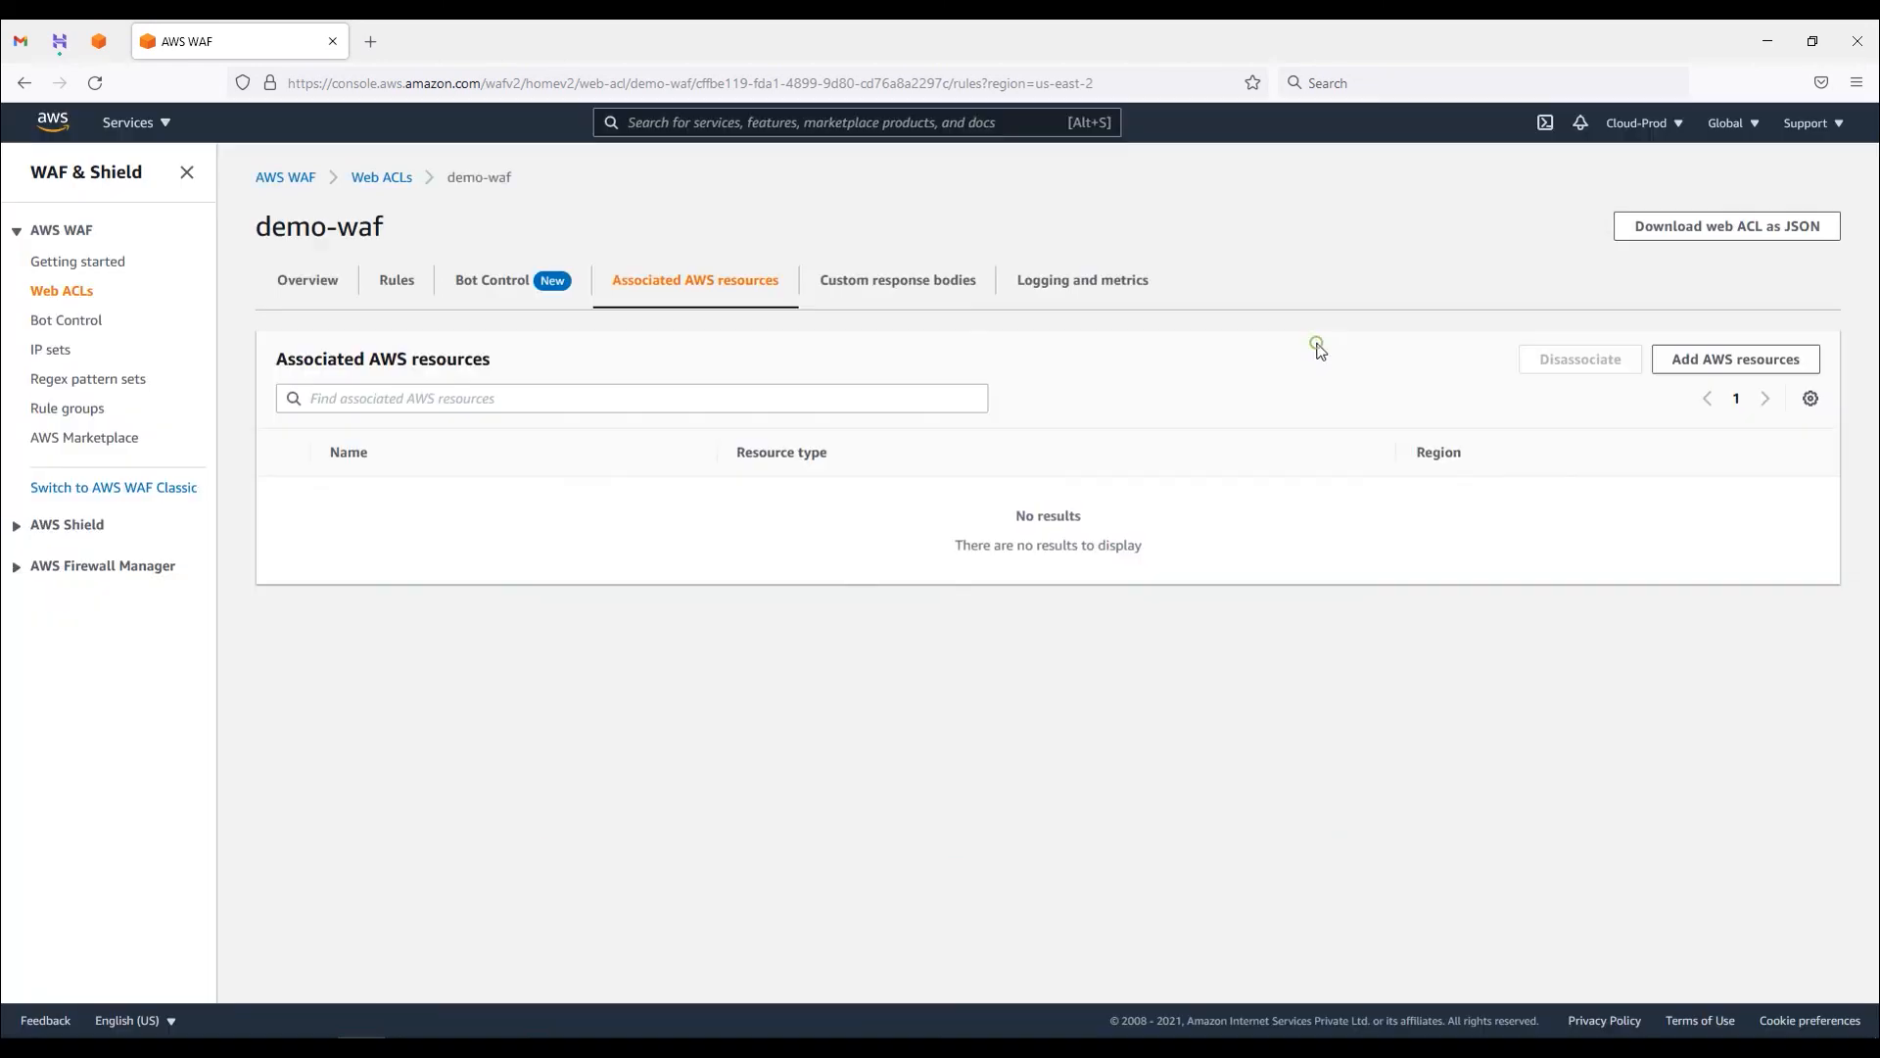
- Look through demo-waf's custom response bodies and examine its logging, sampled requests and CloudWatch metrics settings
left_click(907, 292)
left_click(1131, 290)
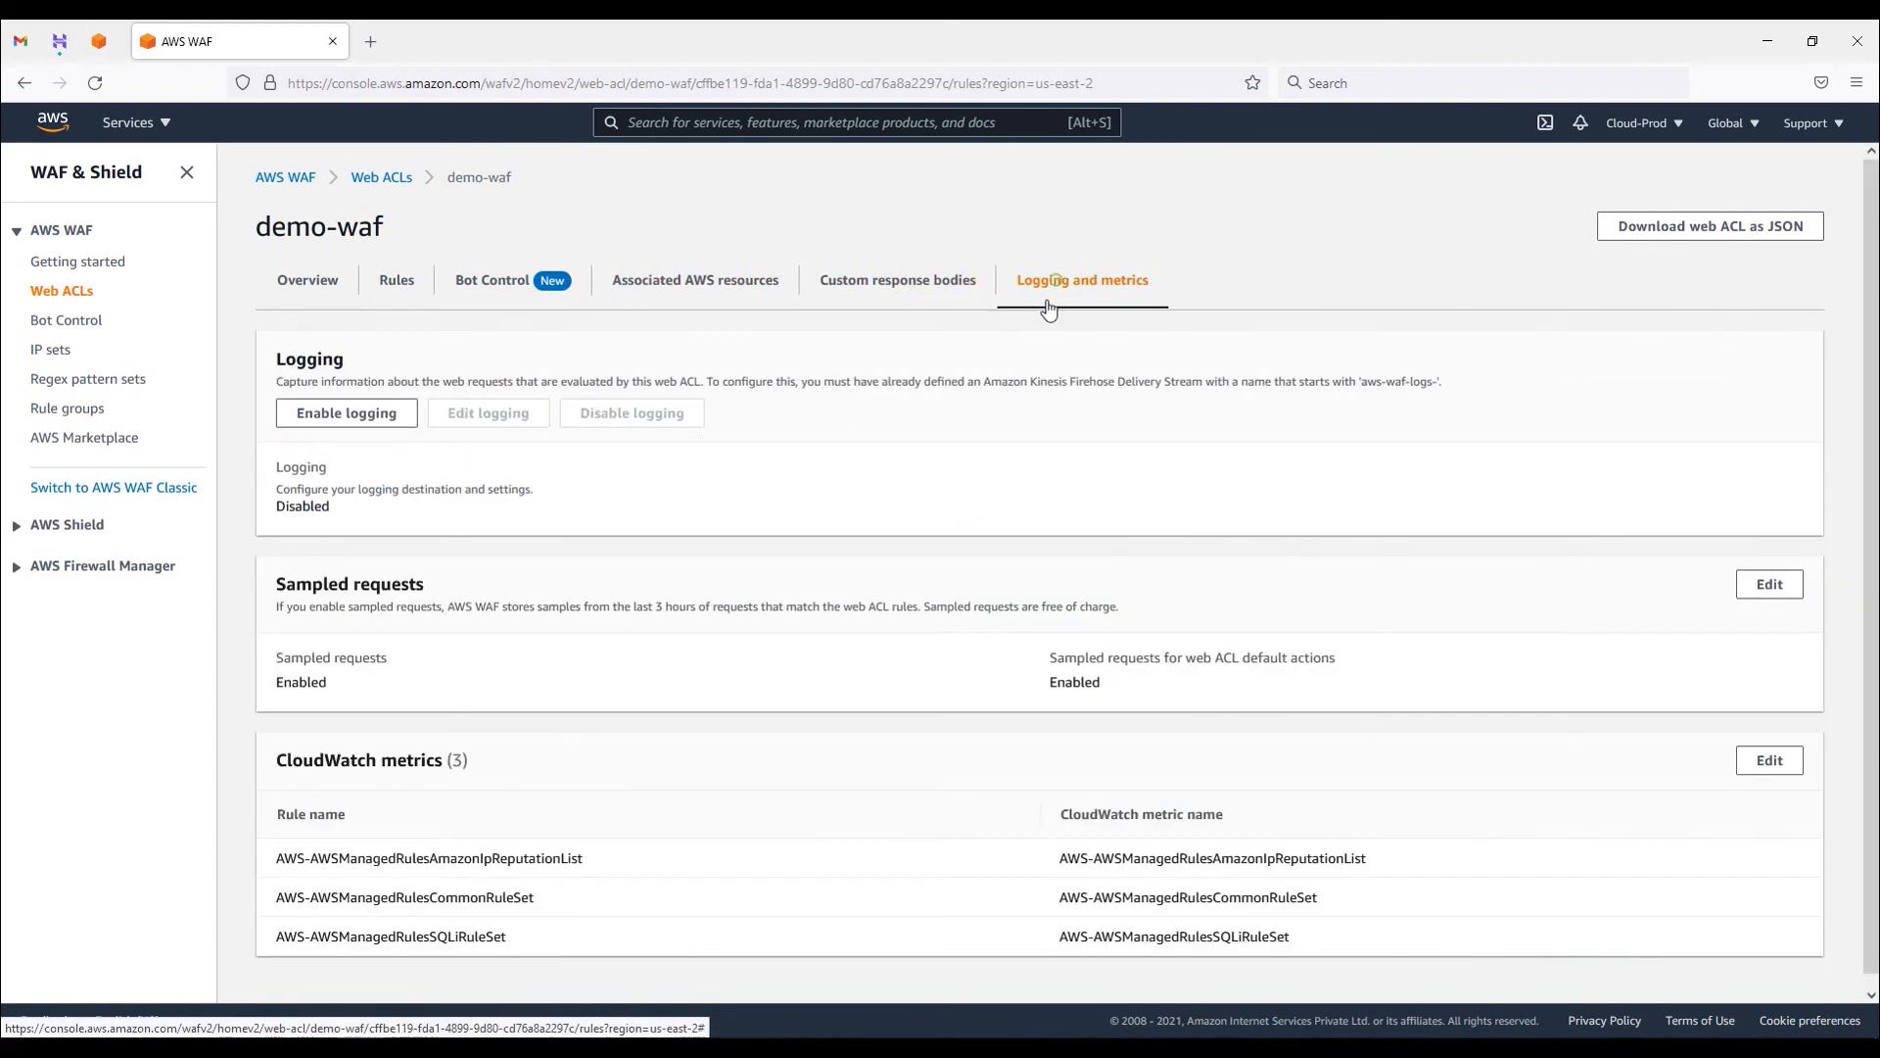
left_click_drag(280, 462, 342, 508)
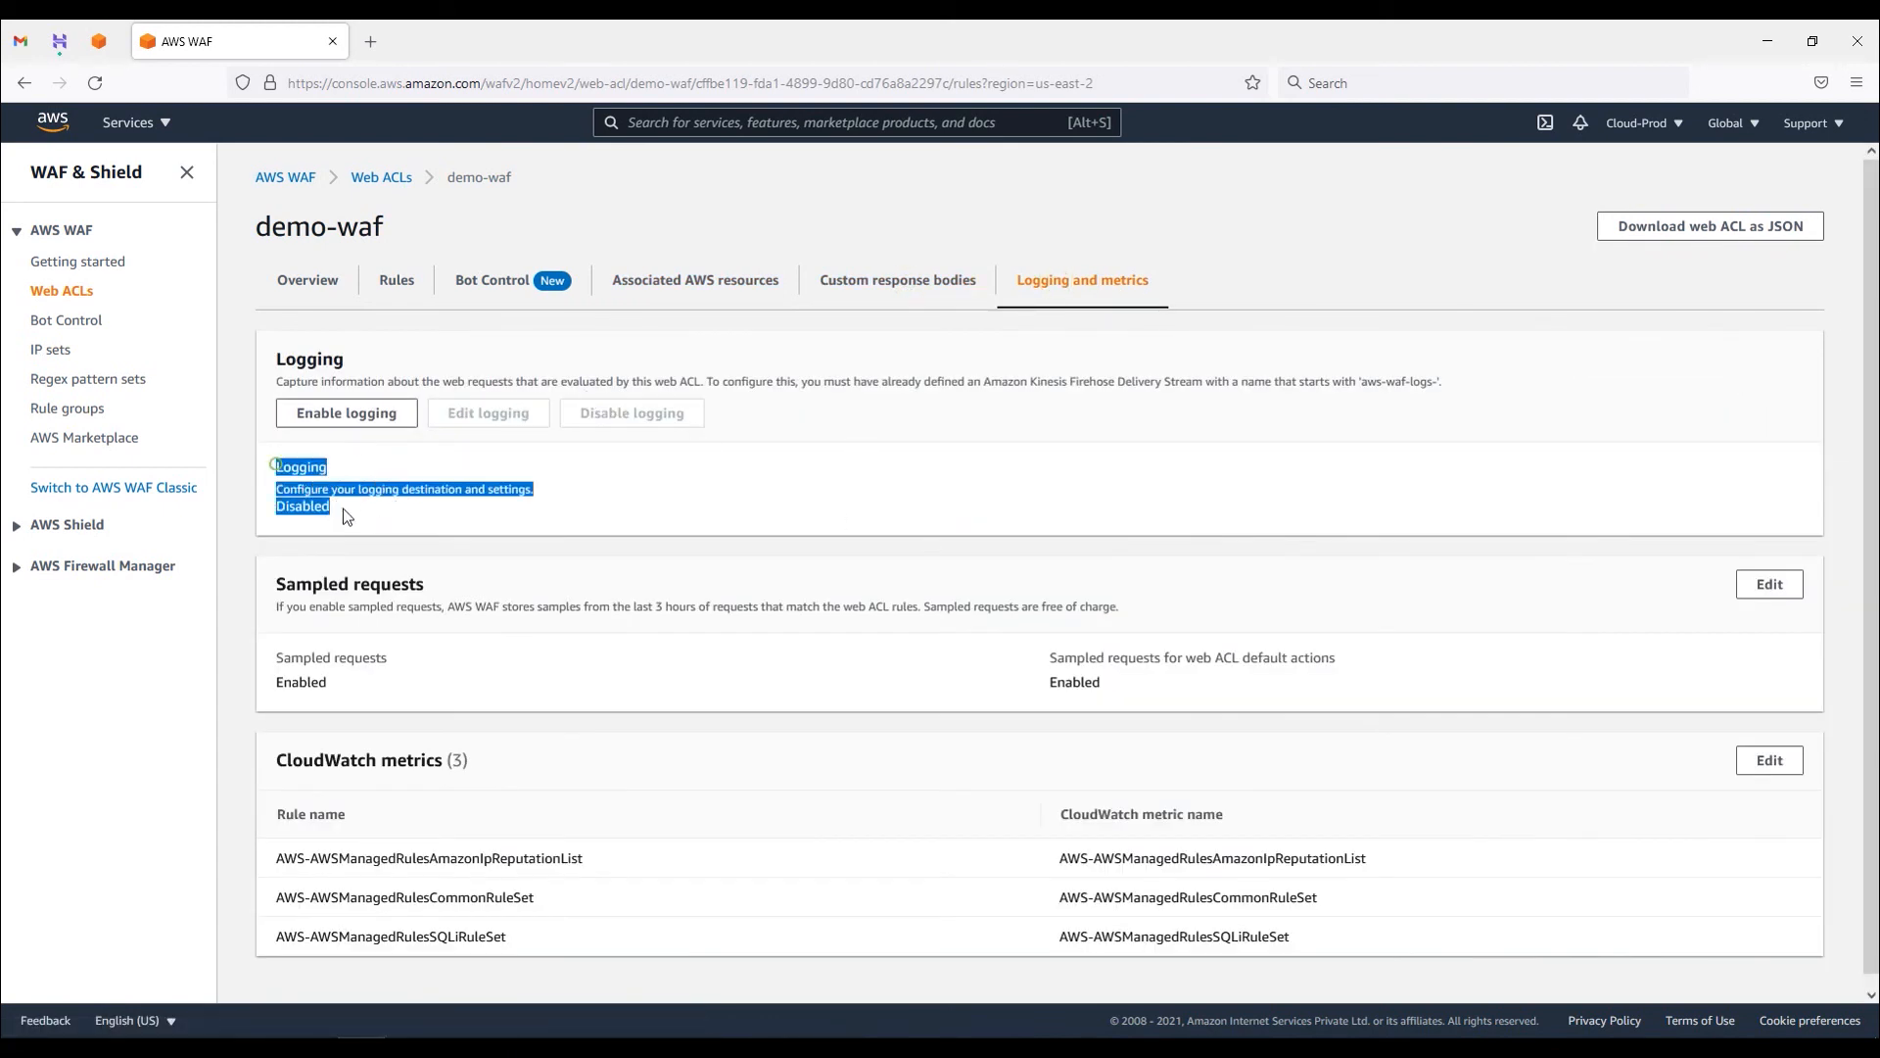
left_click(299, 515)
double_click(300, 511)
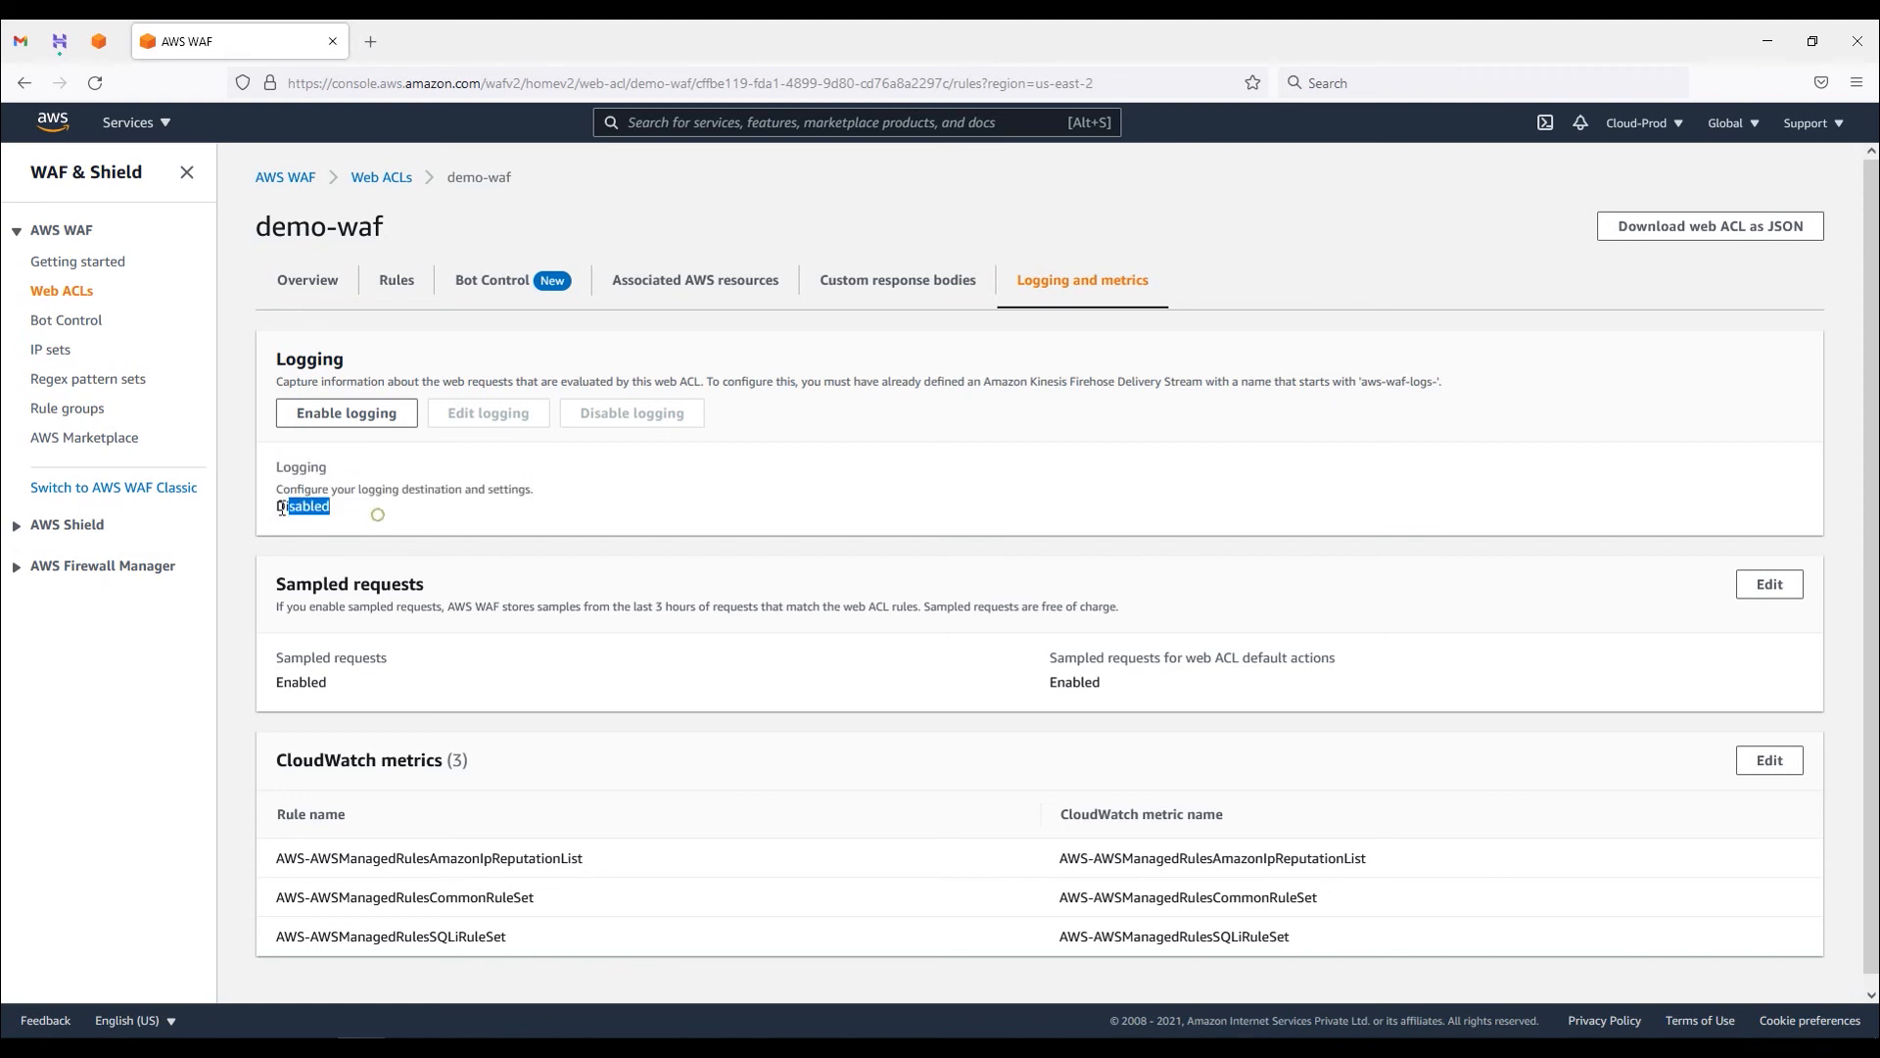
scroll(602, 696, "down", 1)
left_click_drag(273, 757, 490, 761)
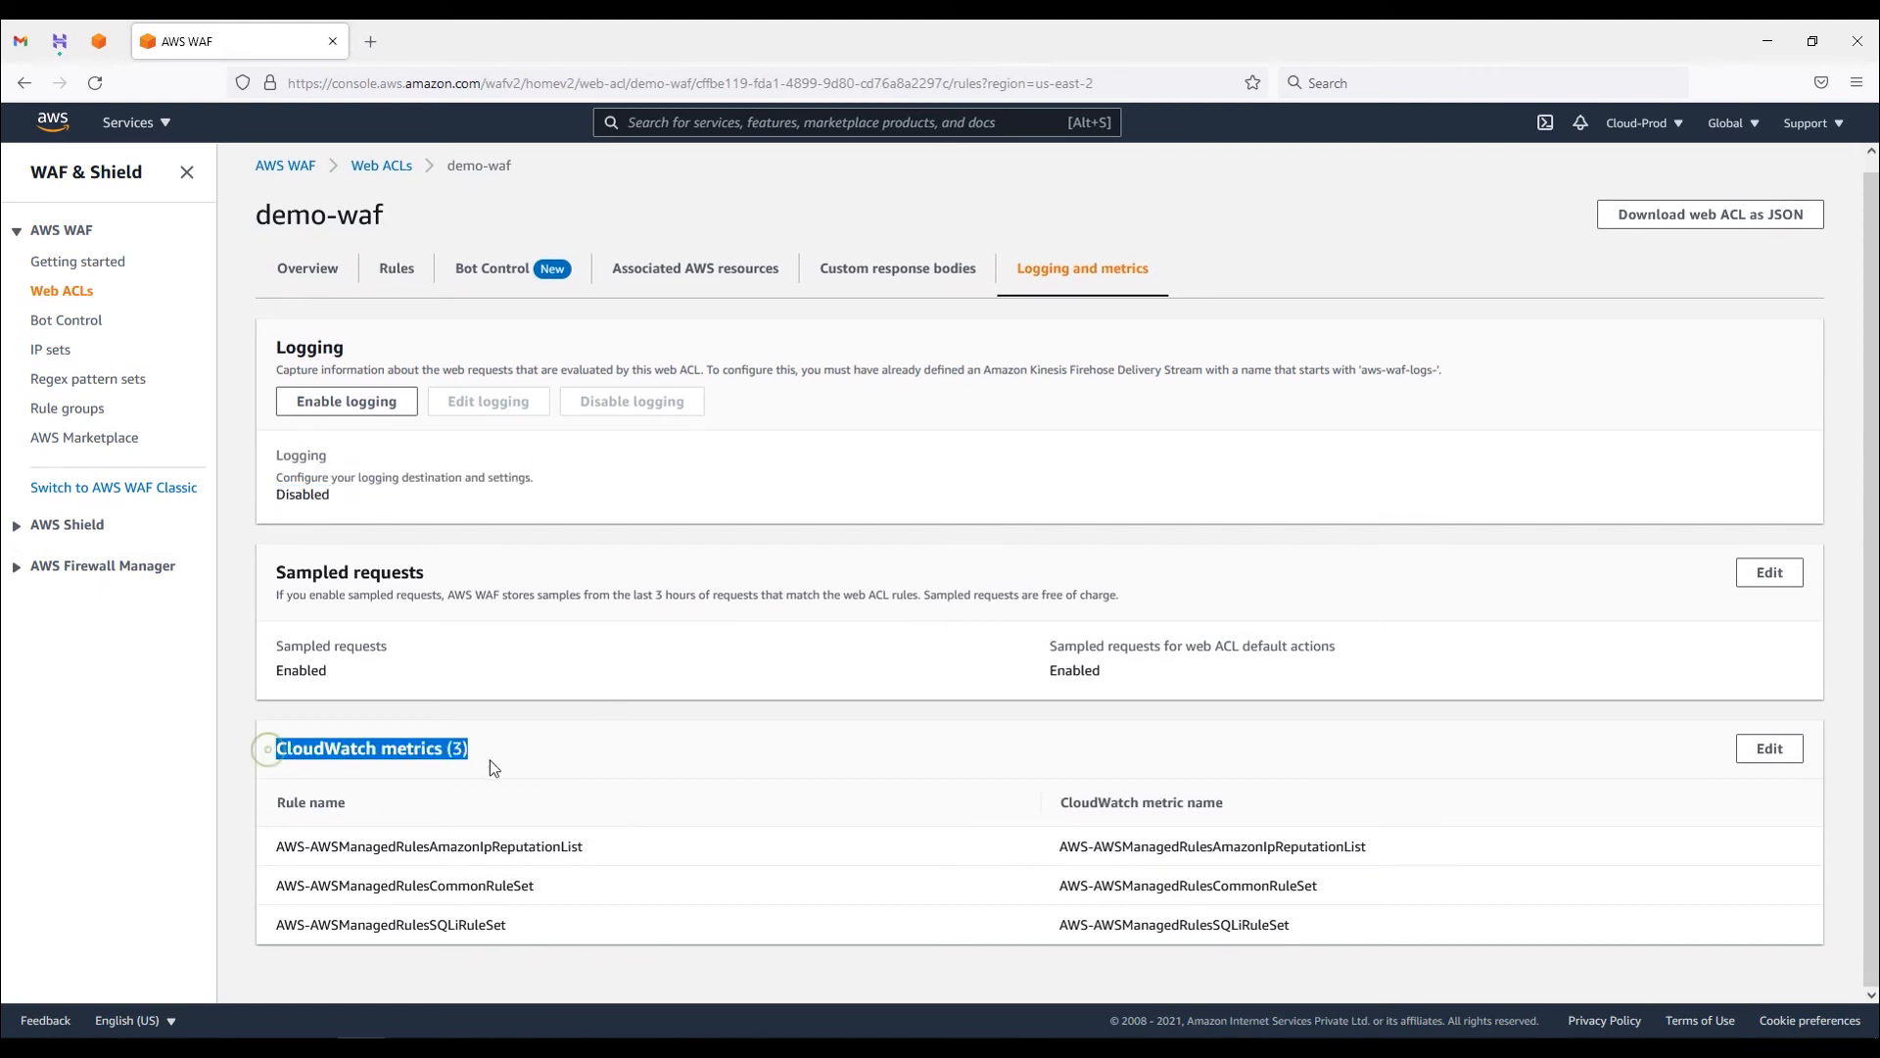
left_click_drag(291, 646, 395, 661)
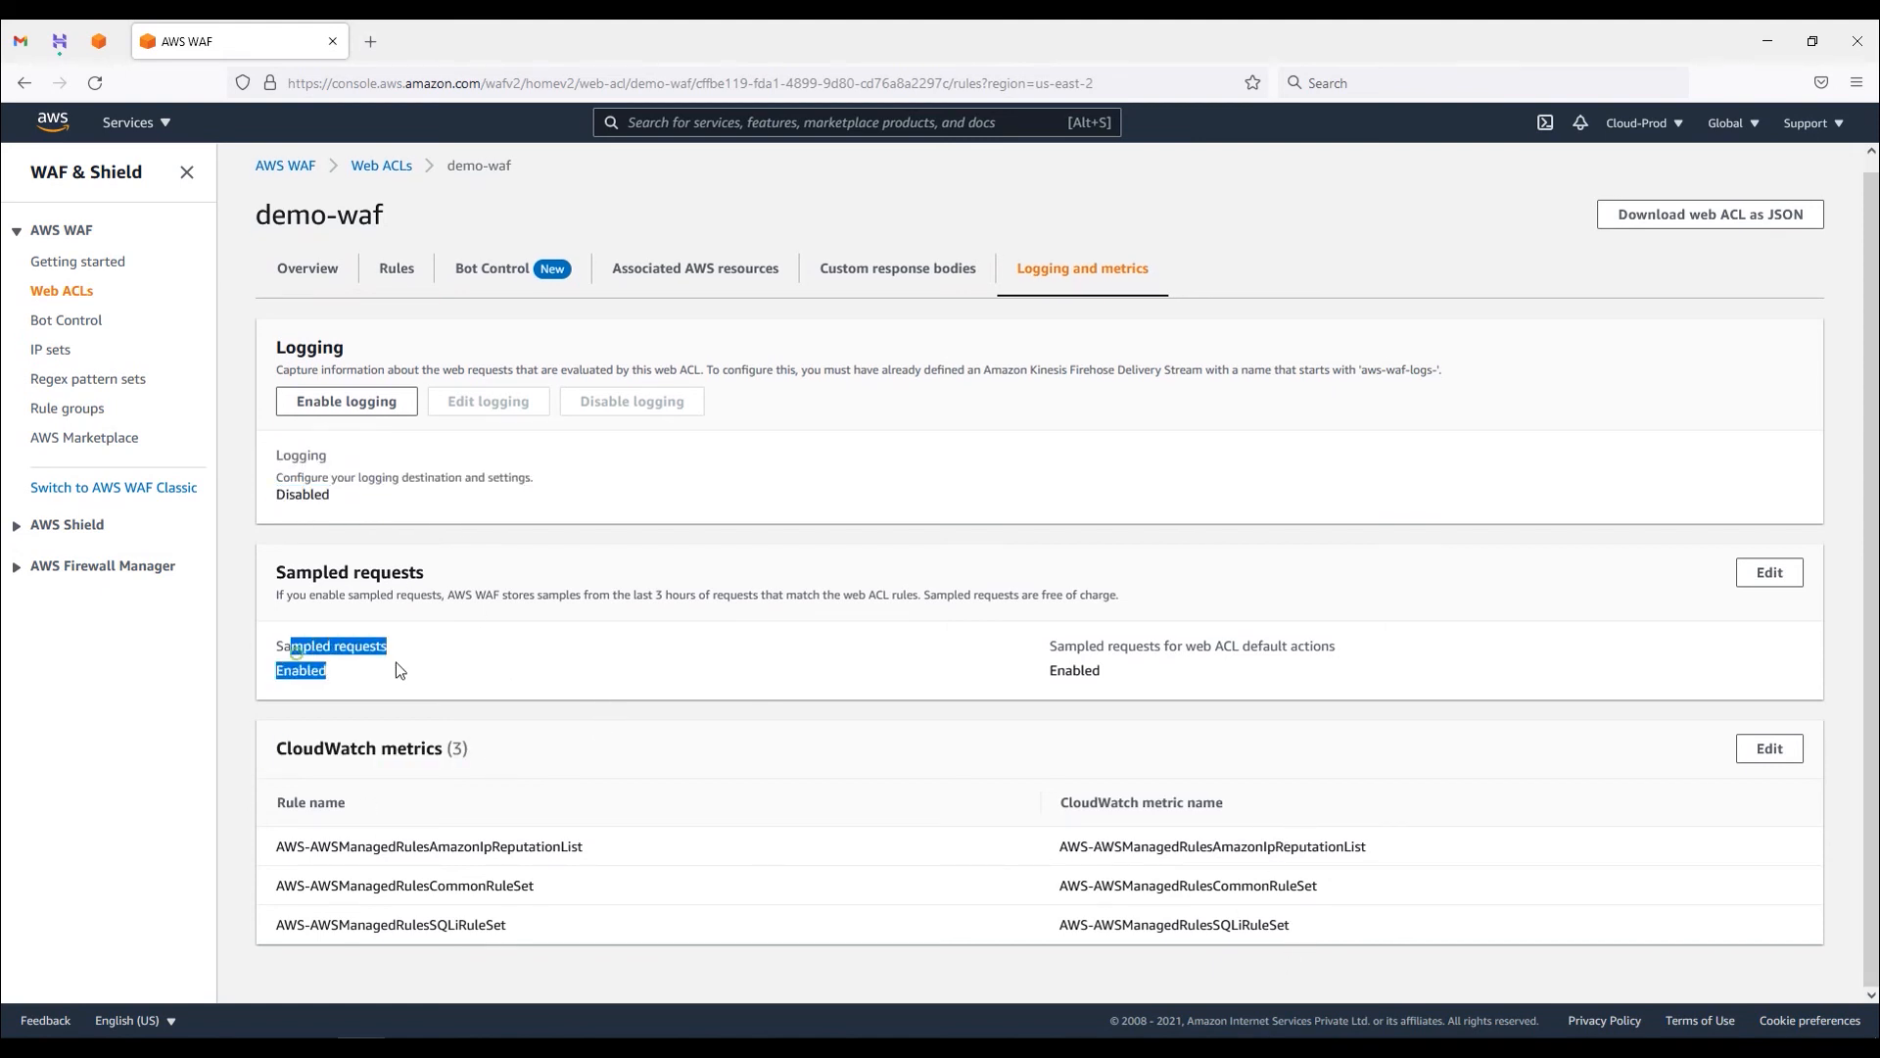
scroll(613, 512, "up", 1)
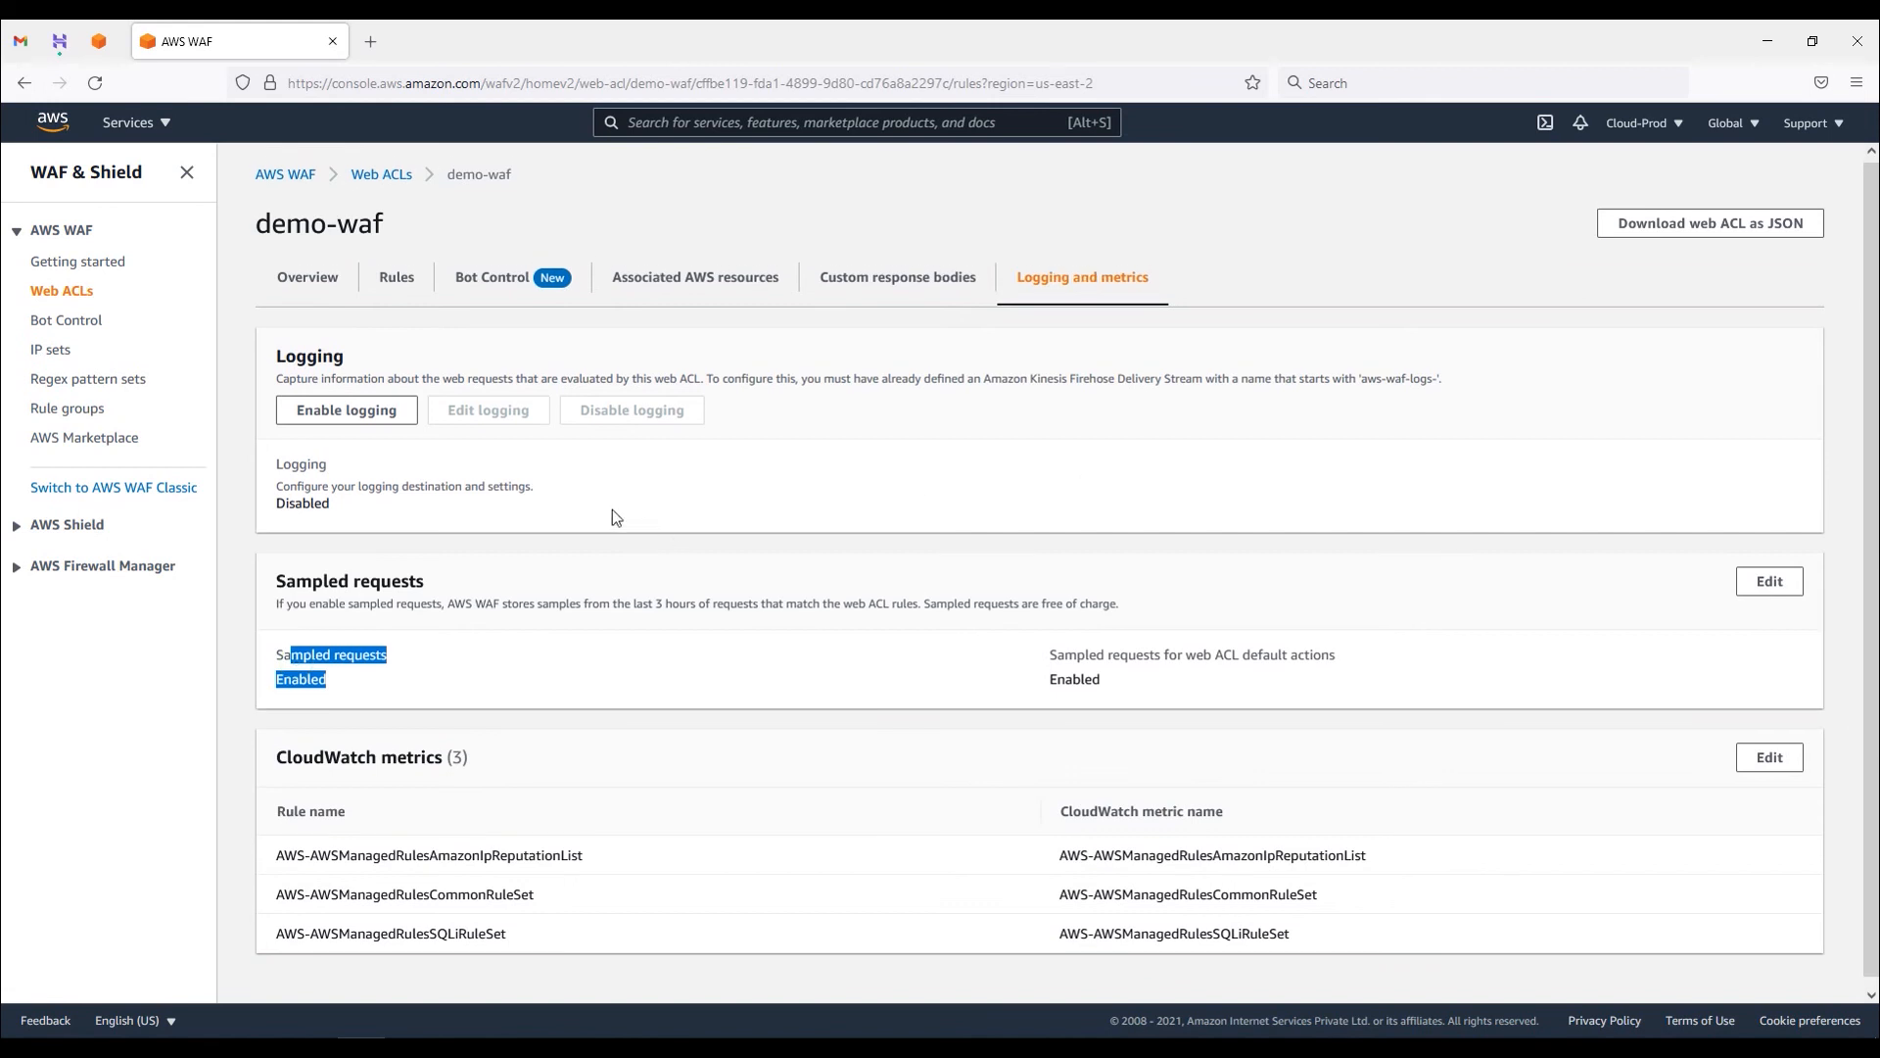
- View demo-waf's Bot Control page, recheck its rule list, and view the rule-adding options with the AmazonIpReputationList rule selected
left_click(480, 285)
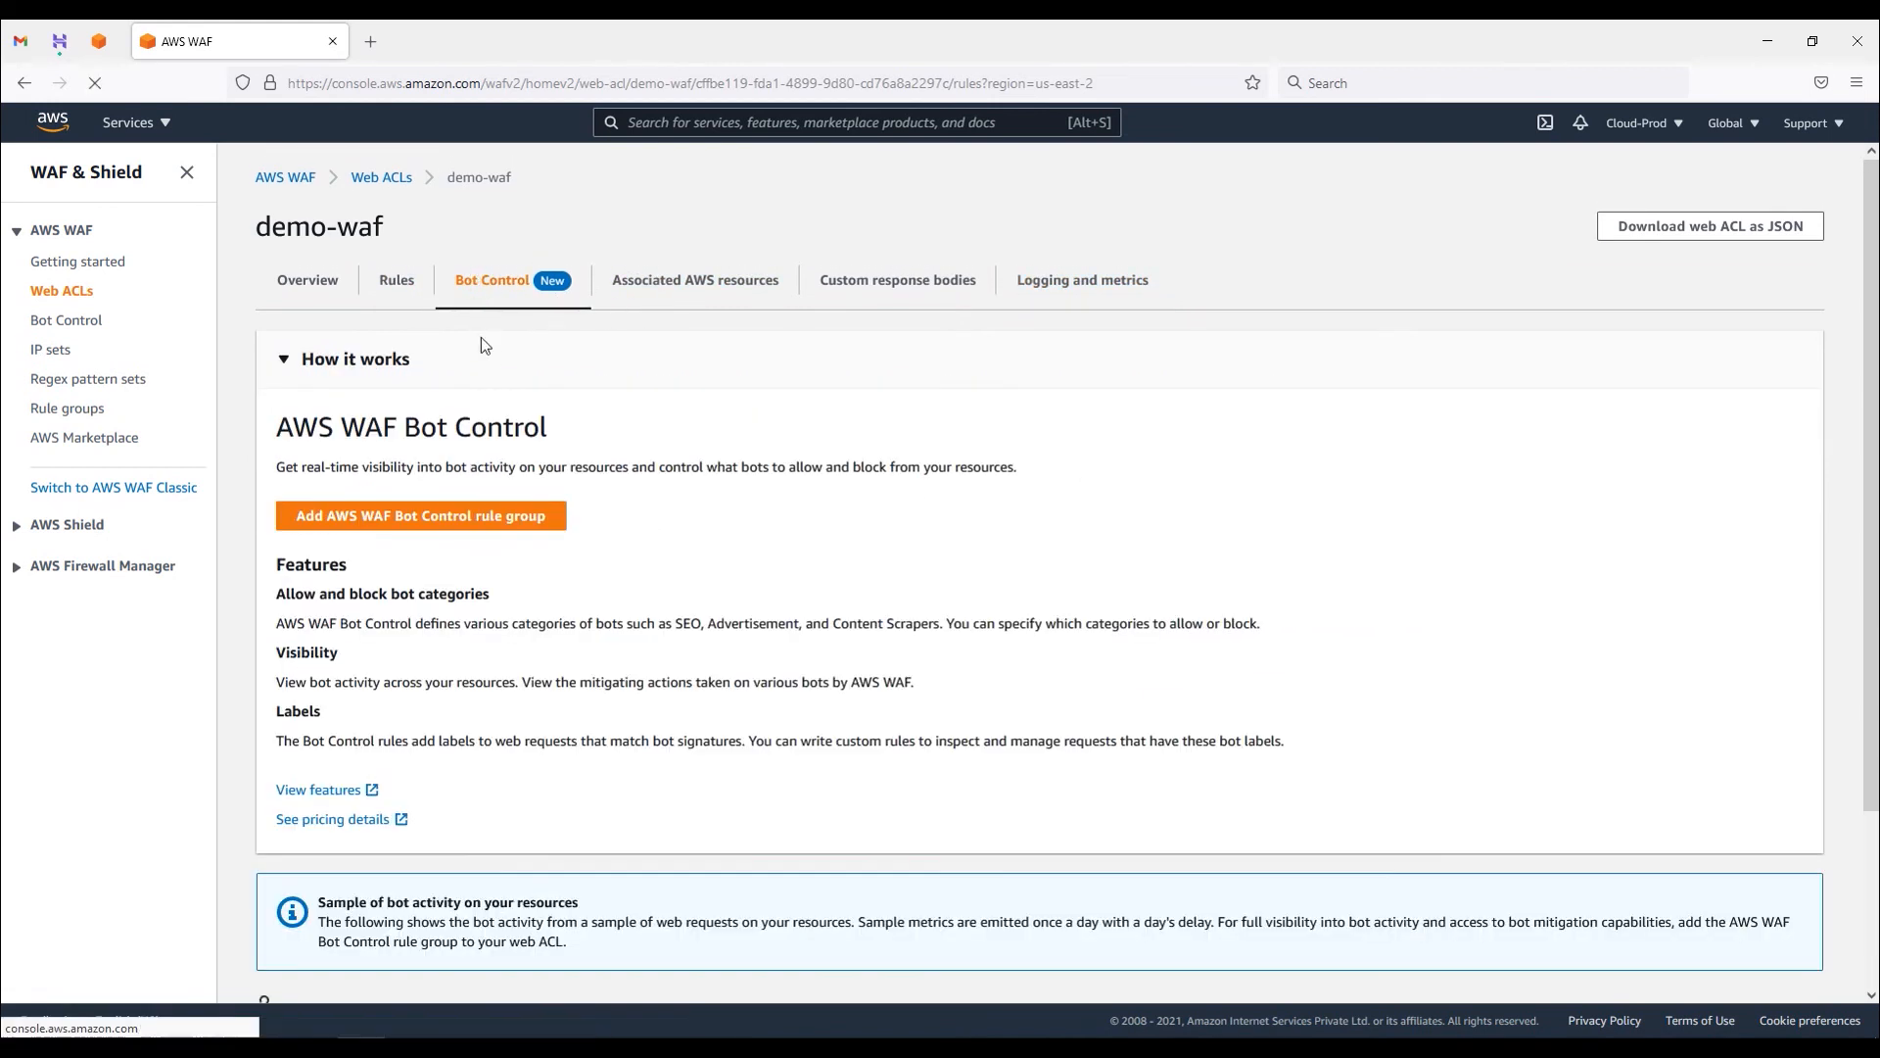
left_click(397, 286)
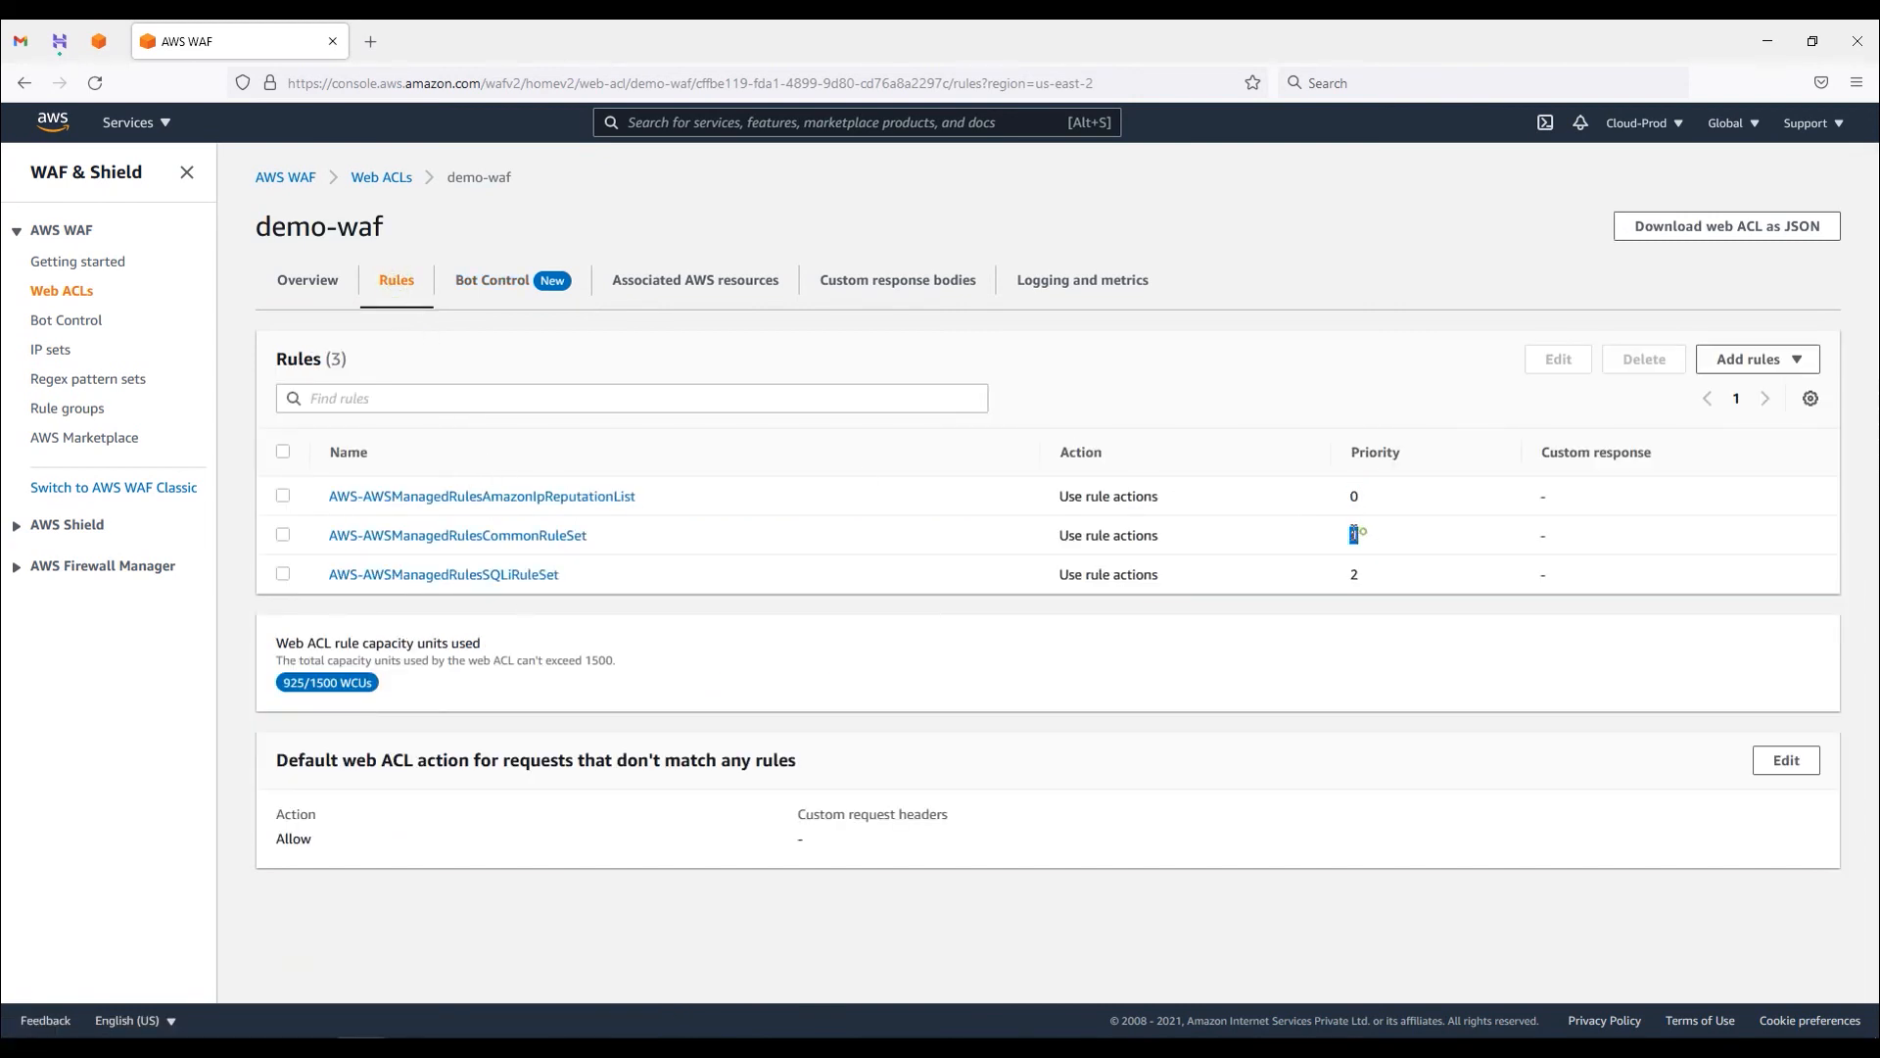
left_click(283, 495)
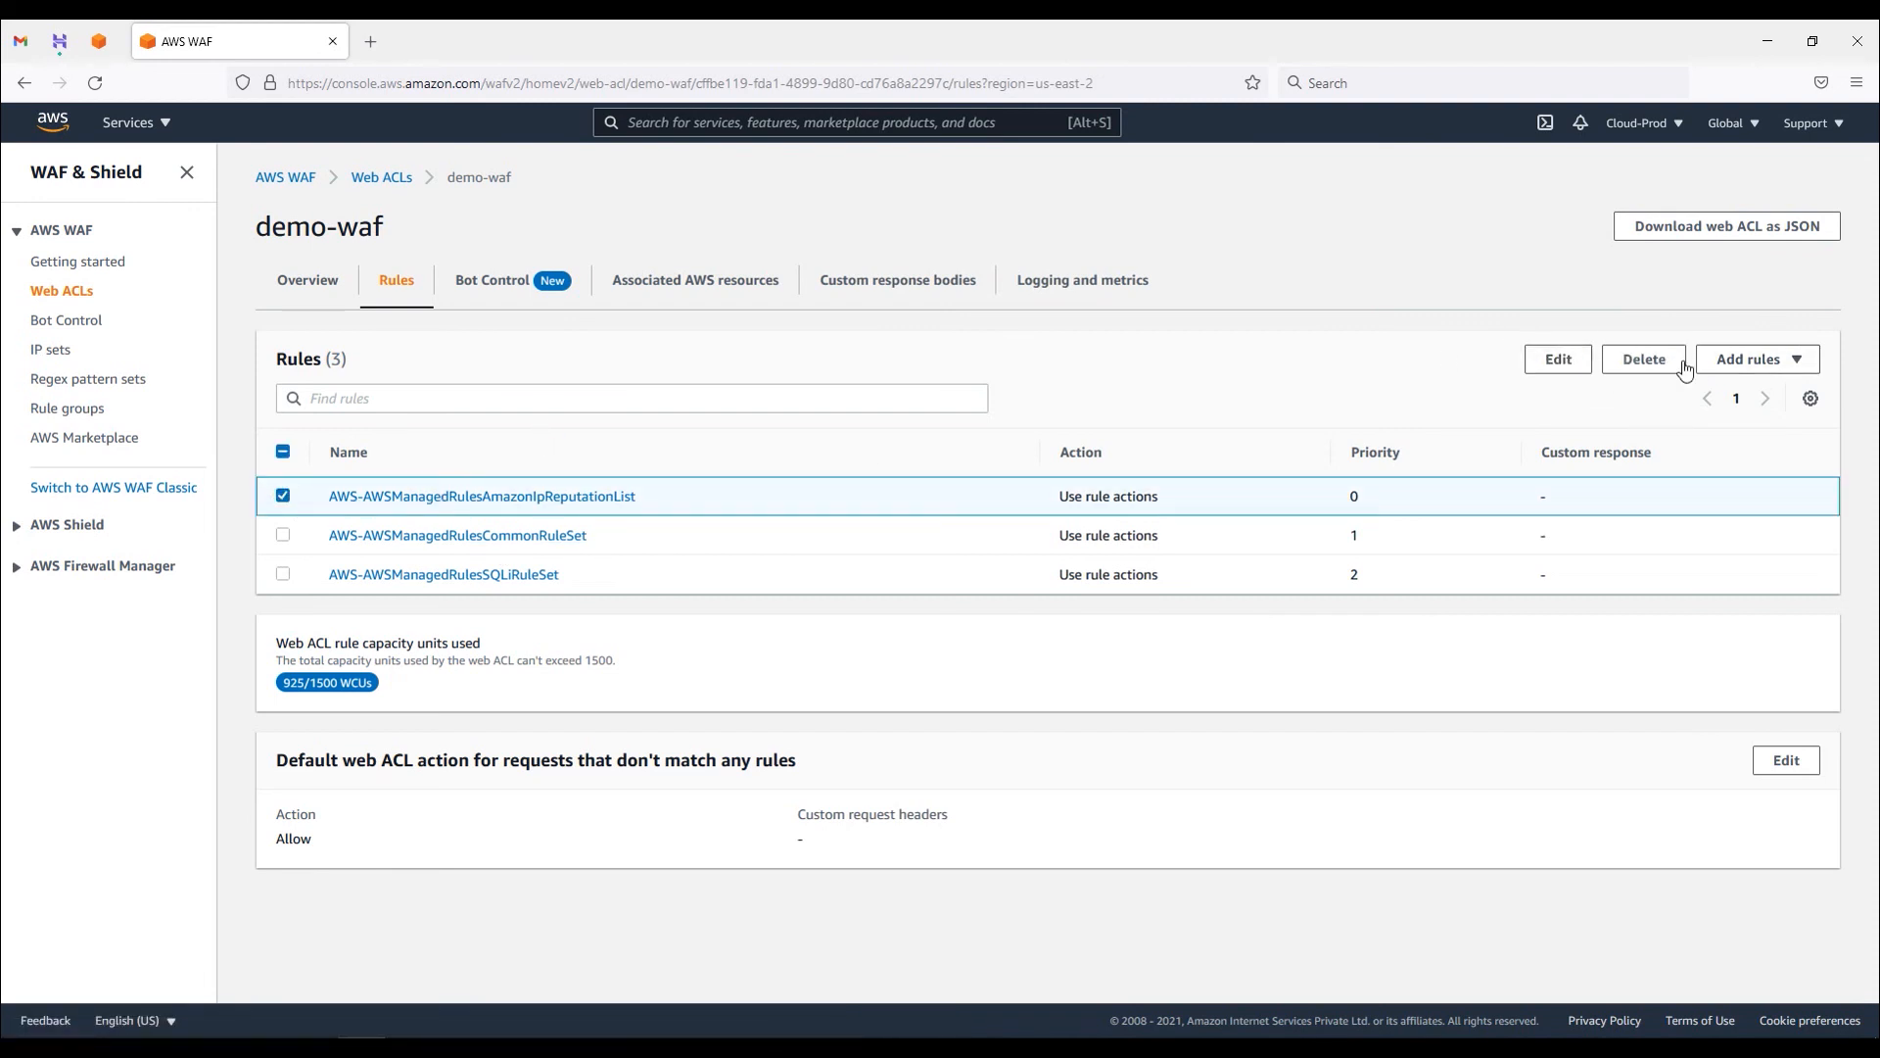
left_click(1744, 362)
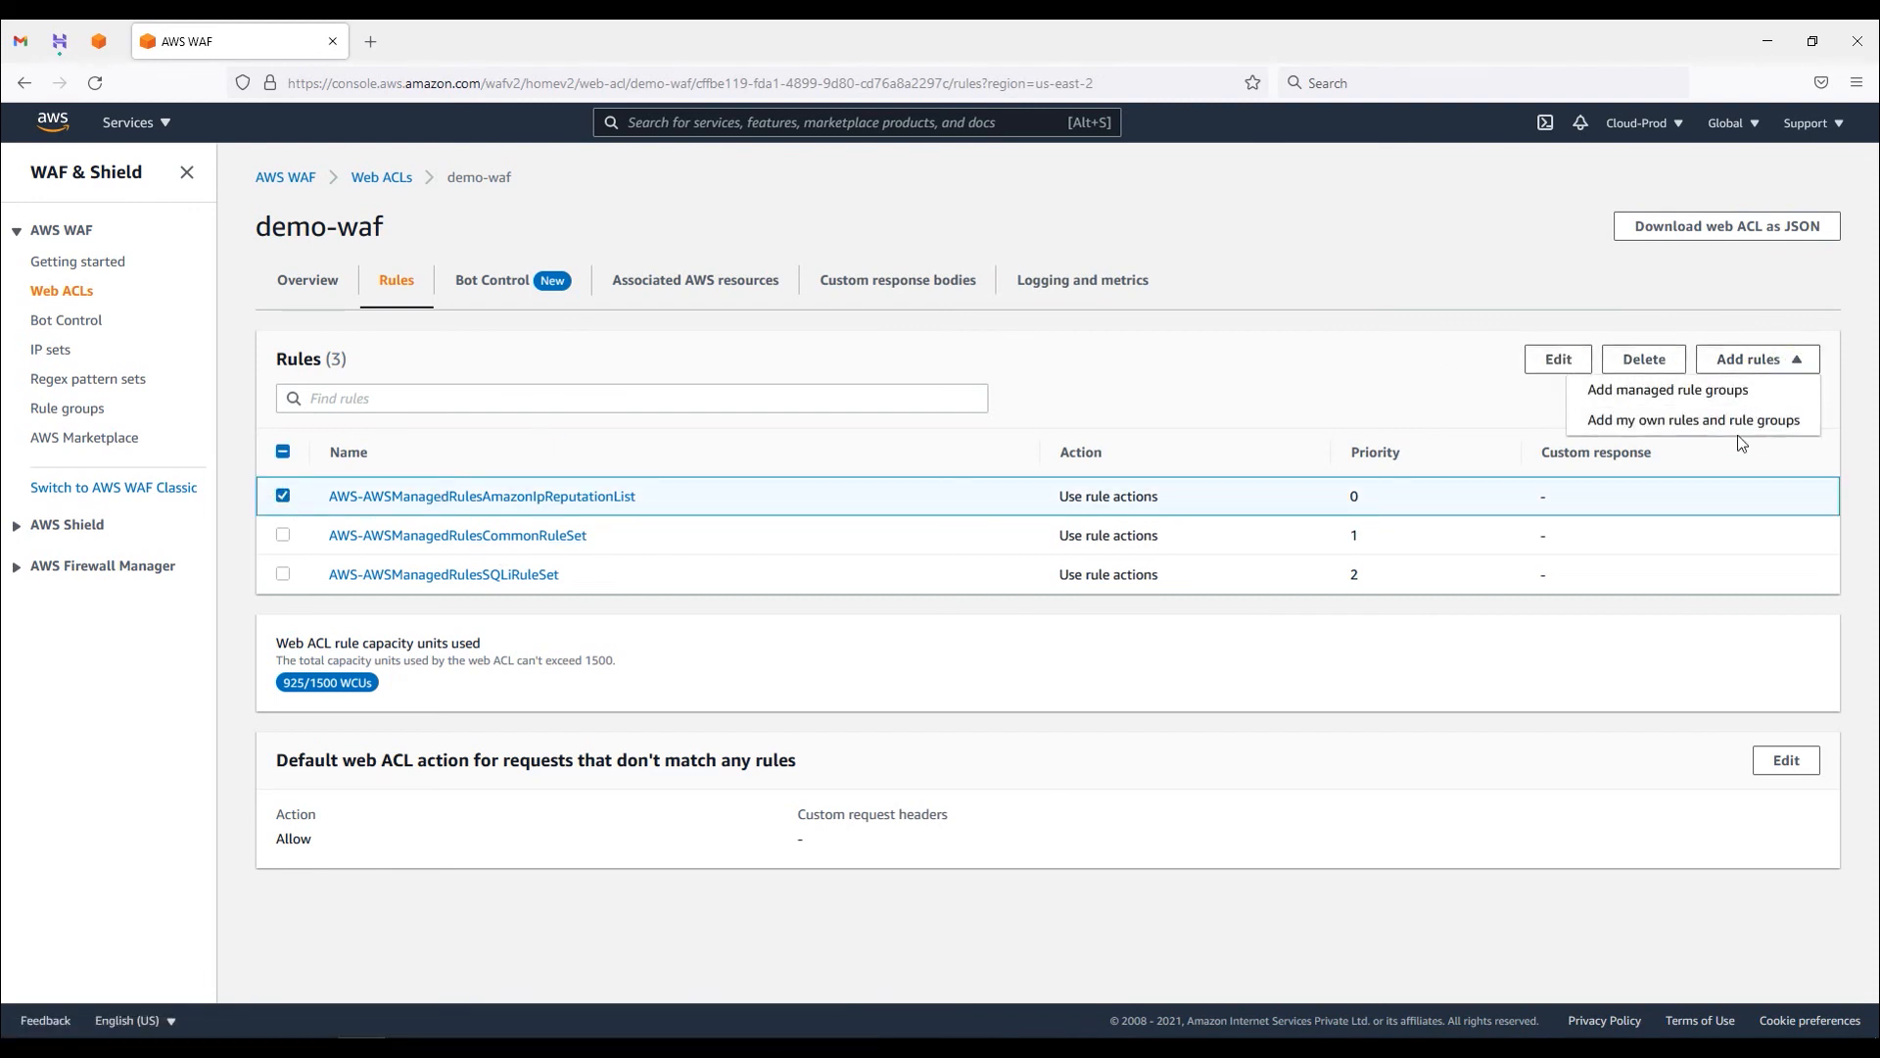
left_click(1306, 683)
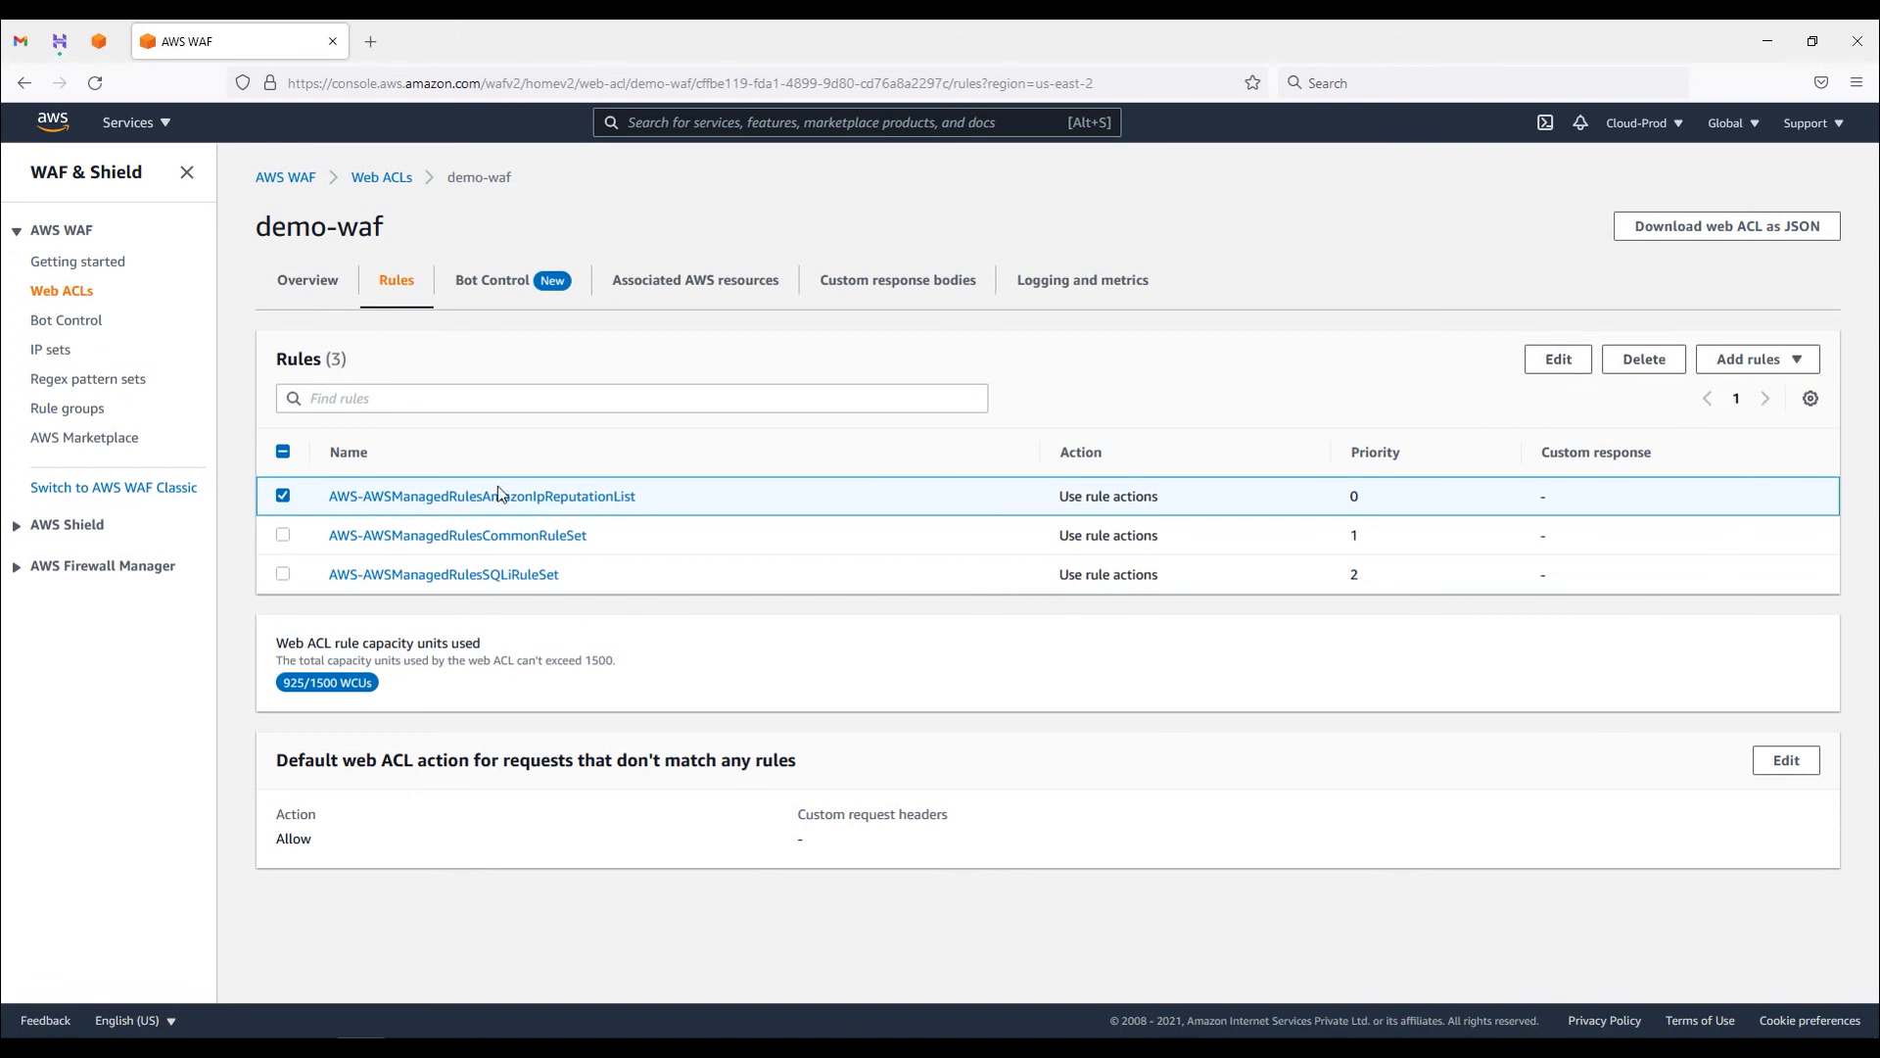
- Examine the AmazonIpReputationList rule's count, scope-down and override rule group action settings, and leave without saving
left_click(1555, 361)
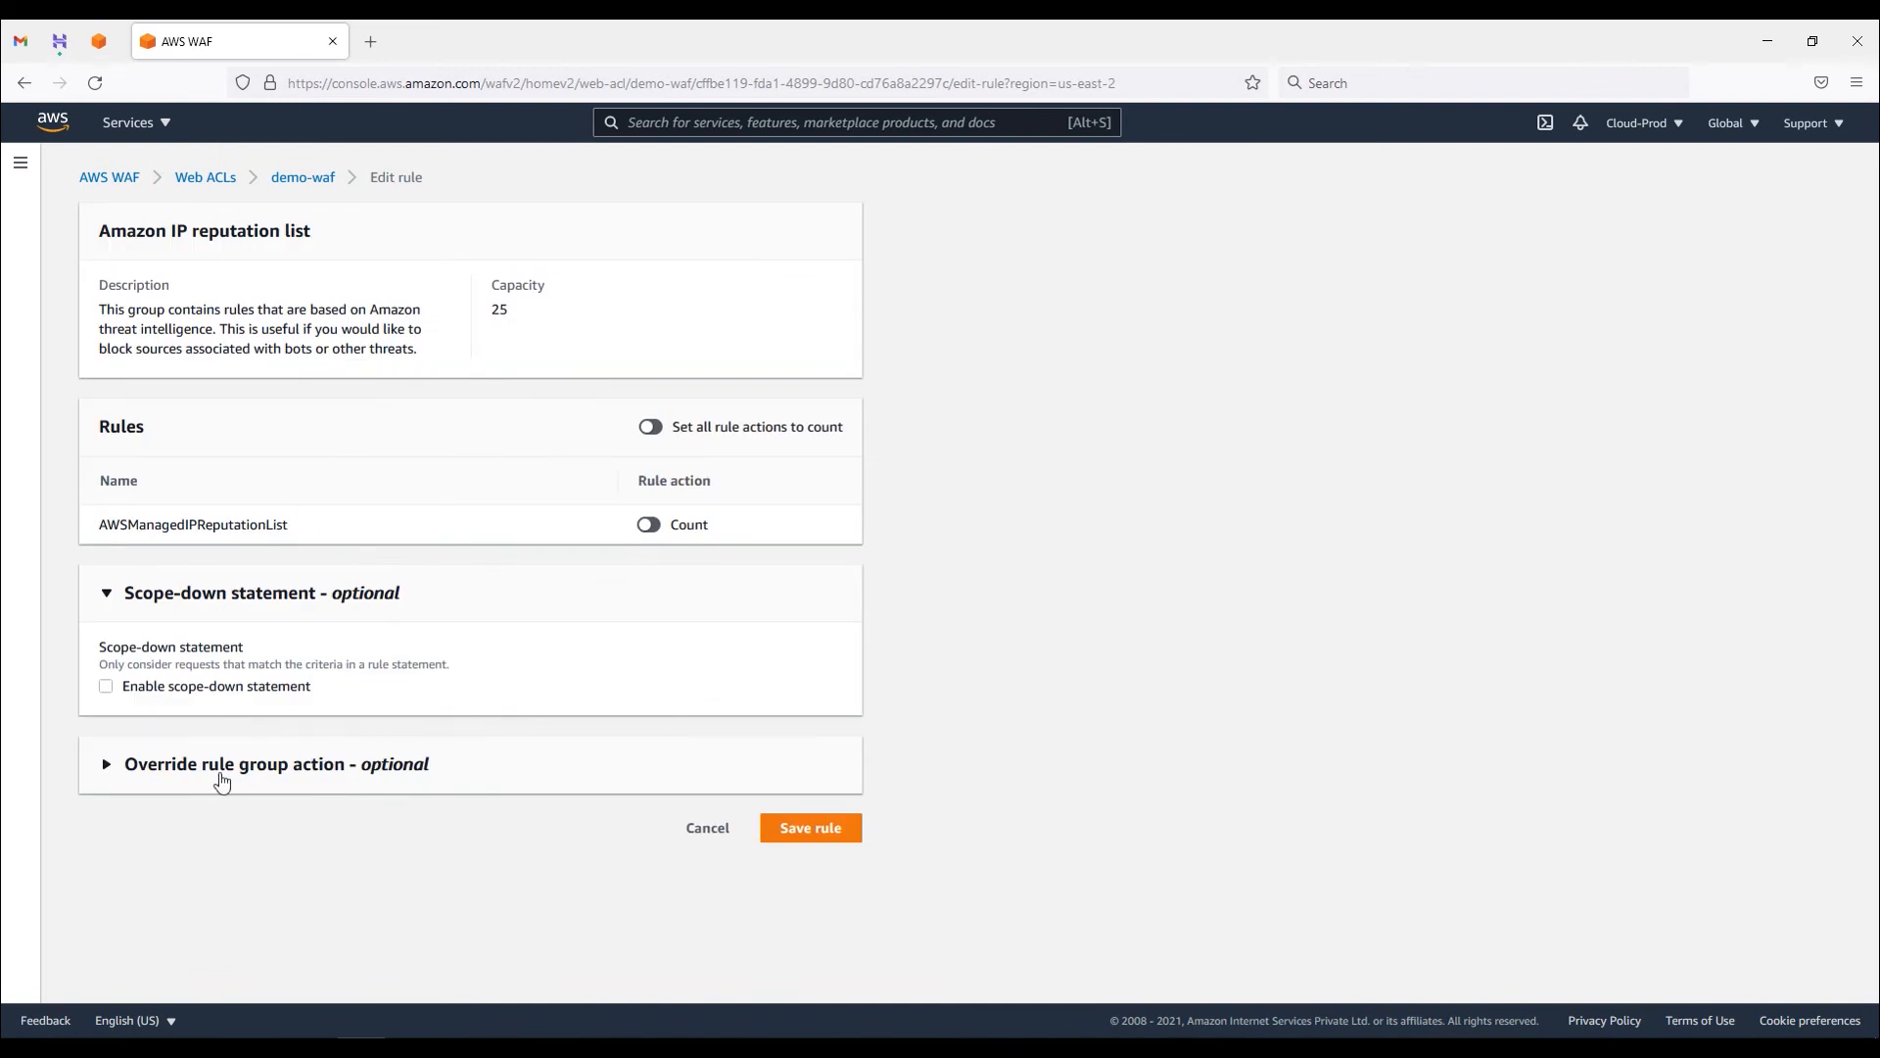
left_click(167, 767)
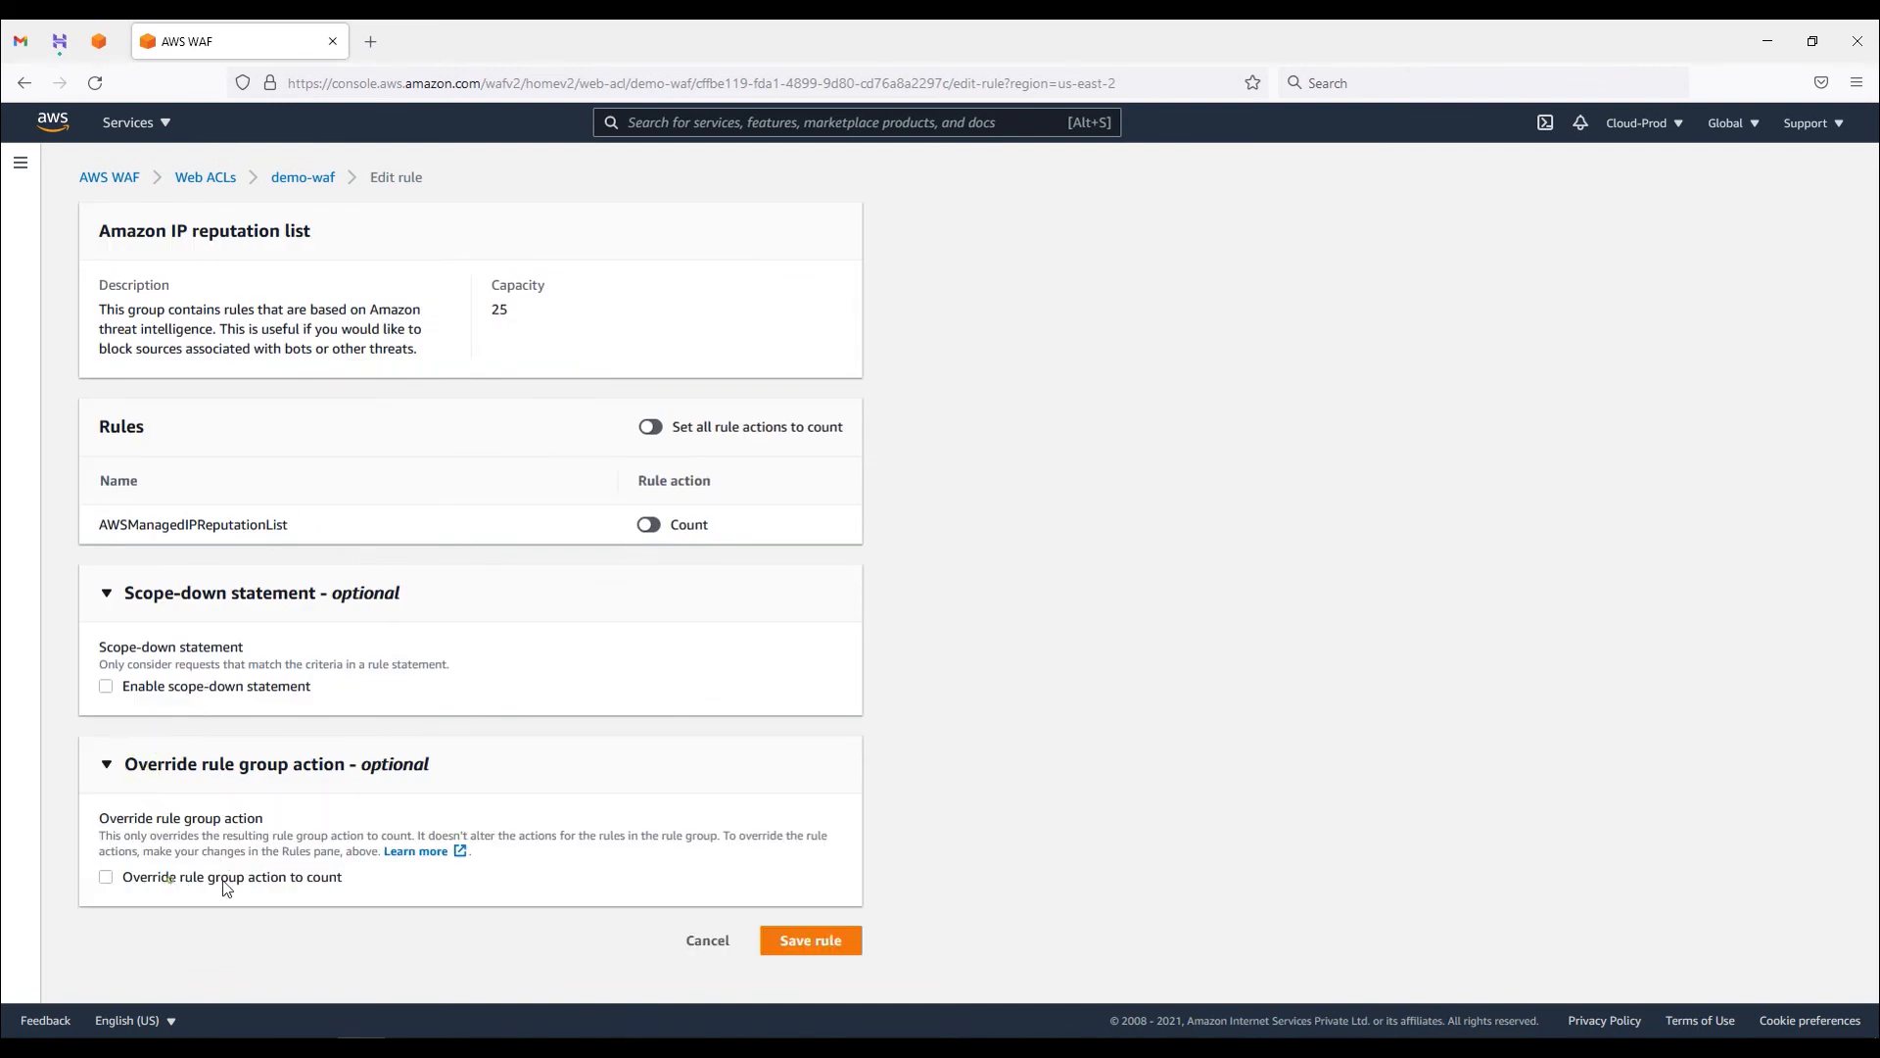
left_click_drag(170, 878, 331, 869)
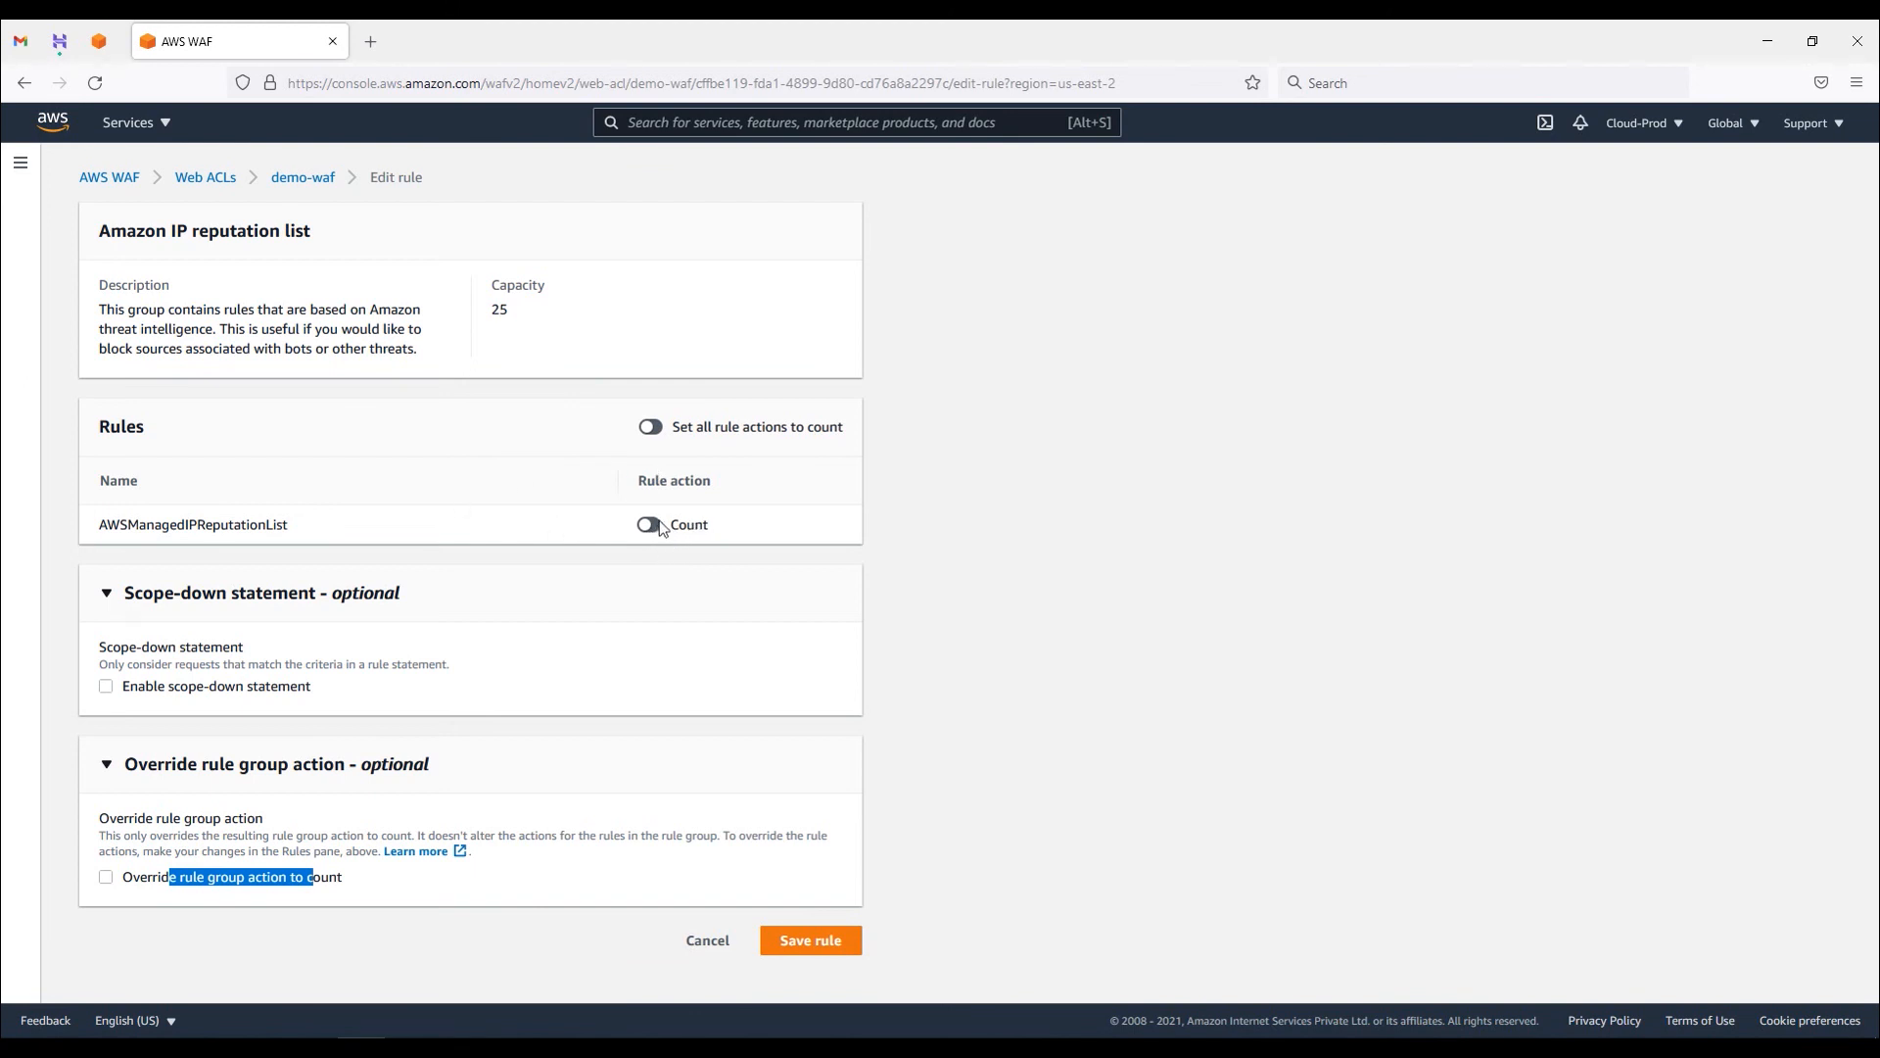
left_click_drag(99, 525, 325, 525)
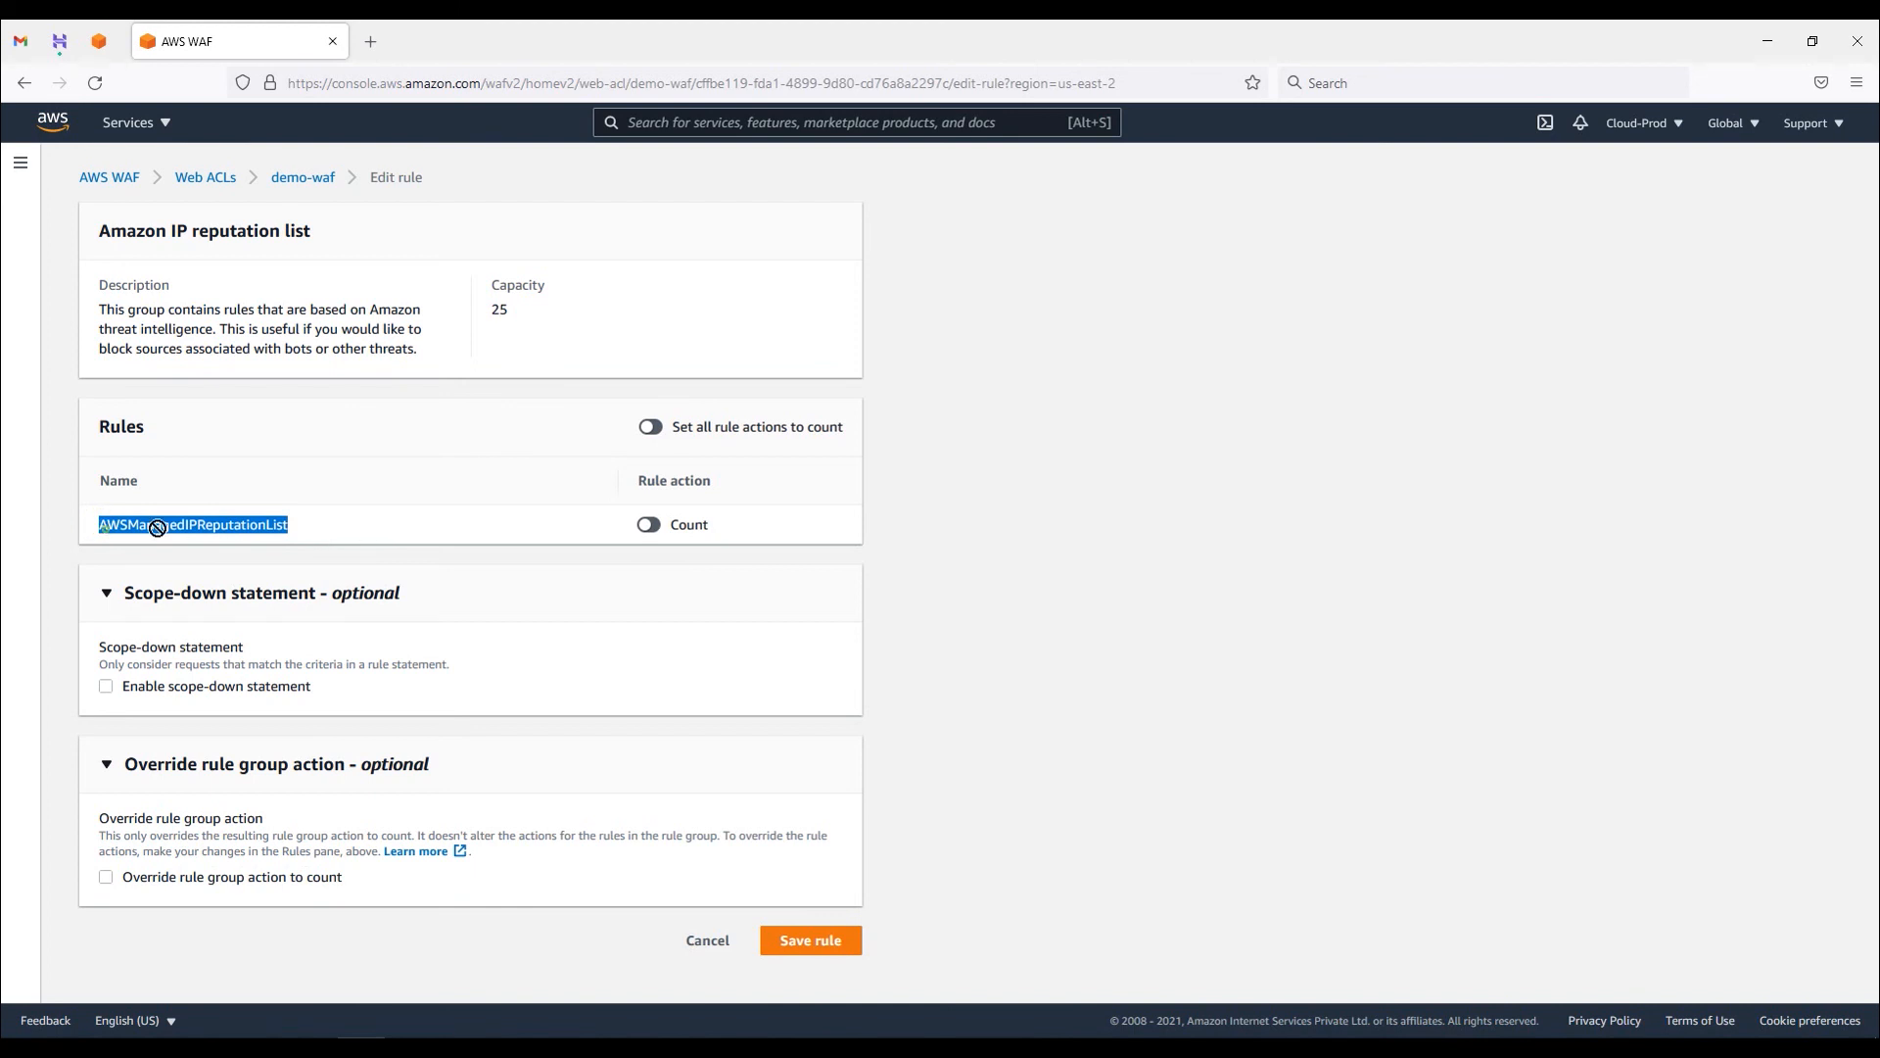
left_click(656, 529)
left_click(709, 952)
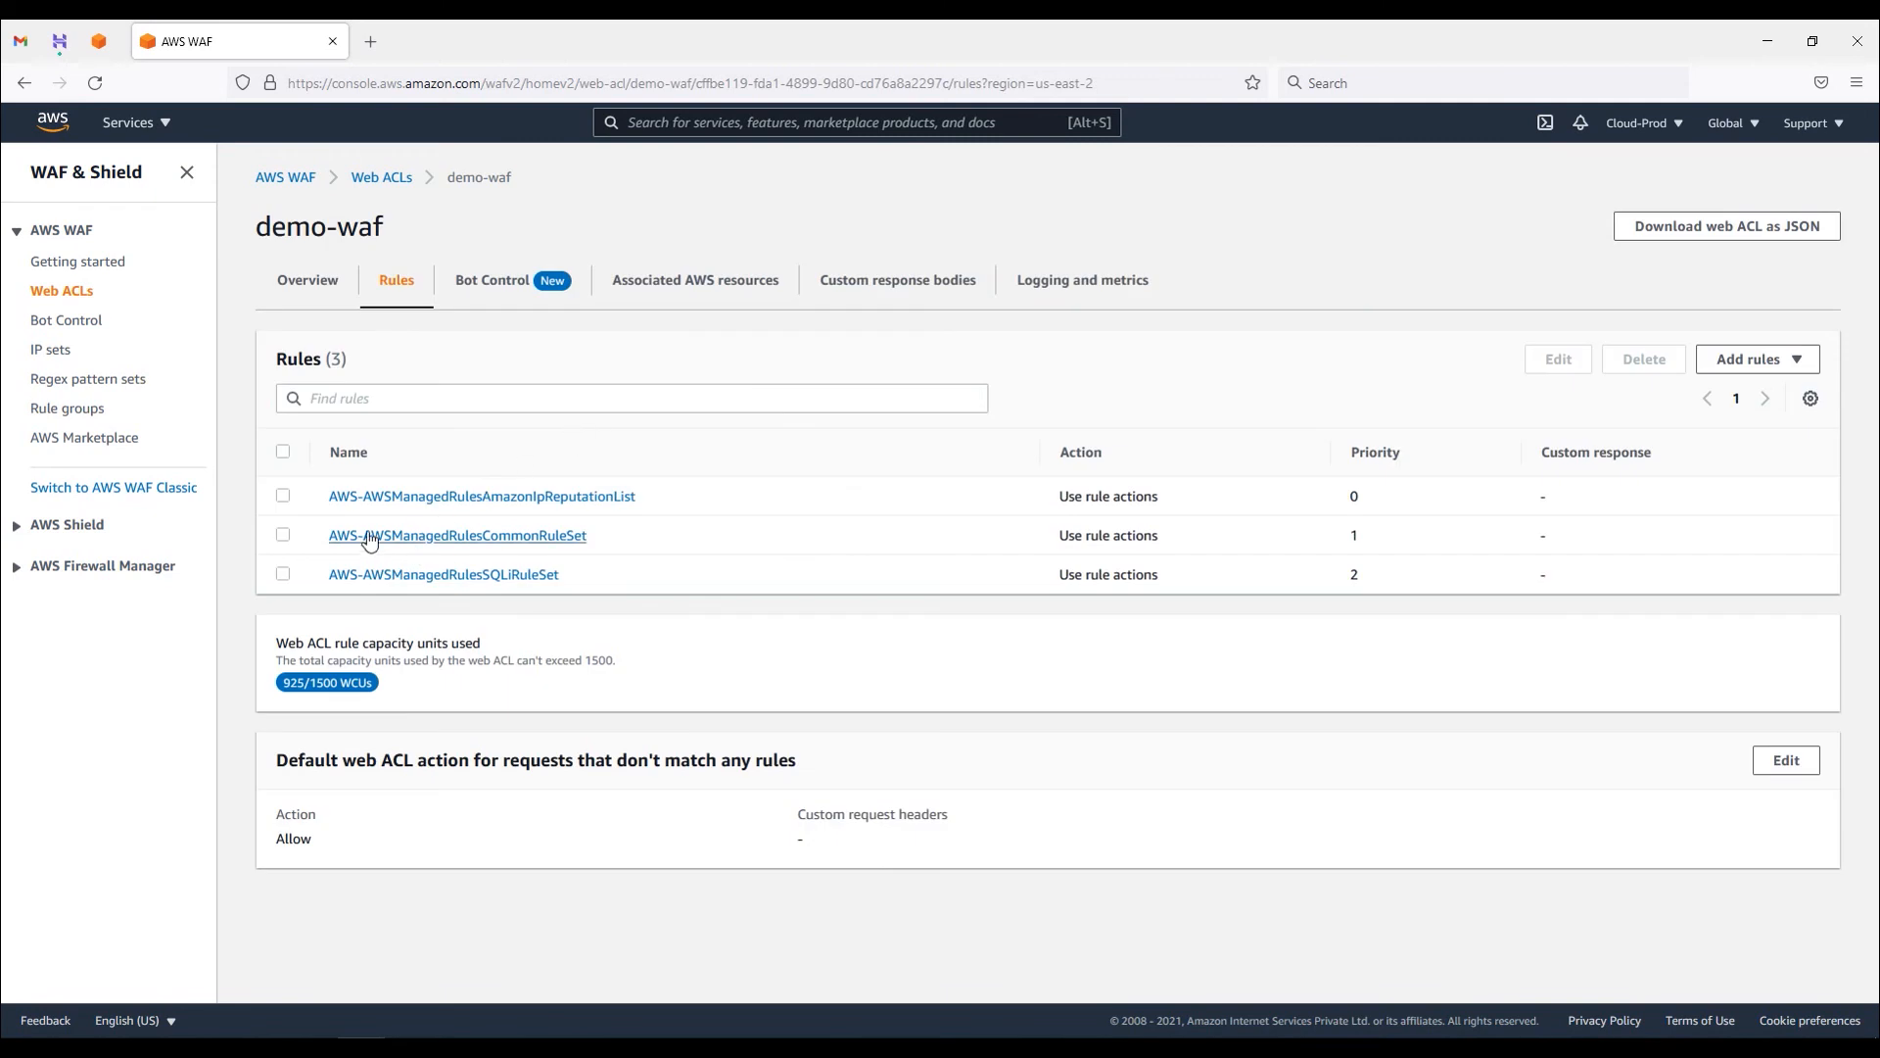
- Open the CommonRuleSet rule for editing and examine its individual rules, including the EC2MetaDataSSRF entries, and their Count options
left_click(283, 534)
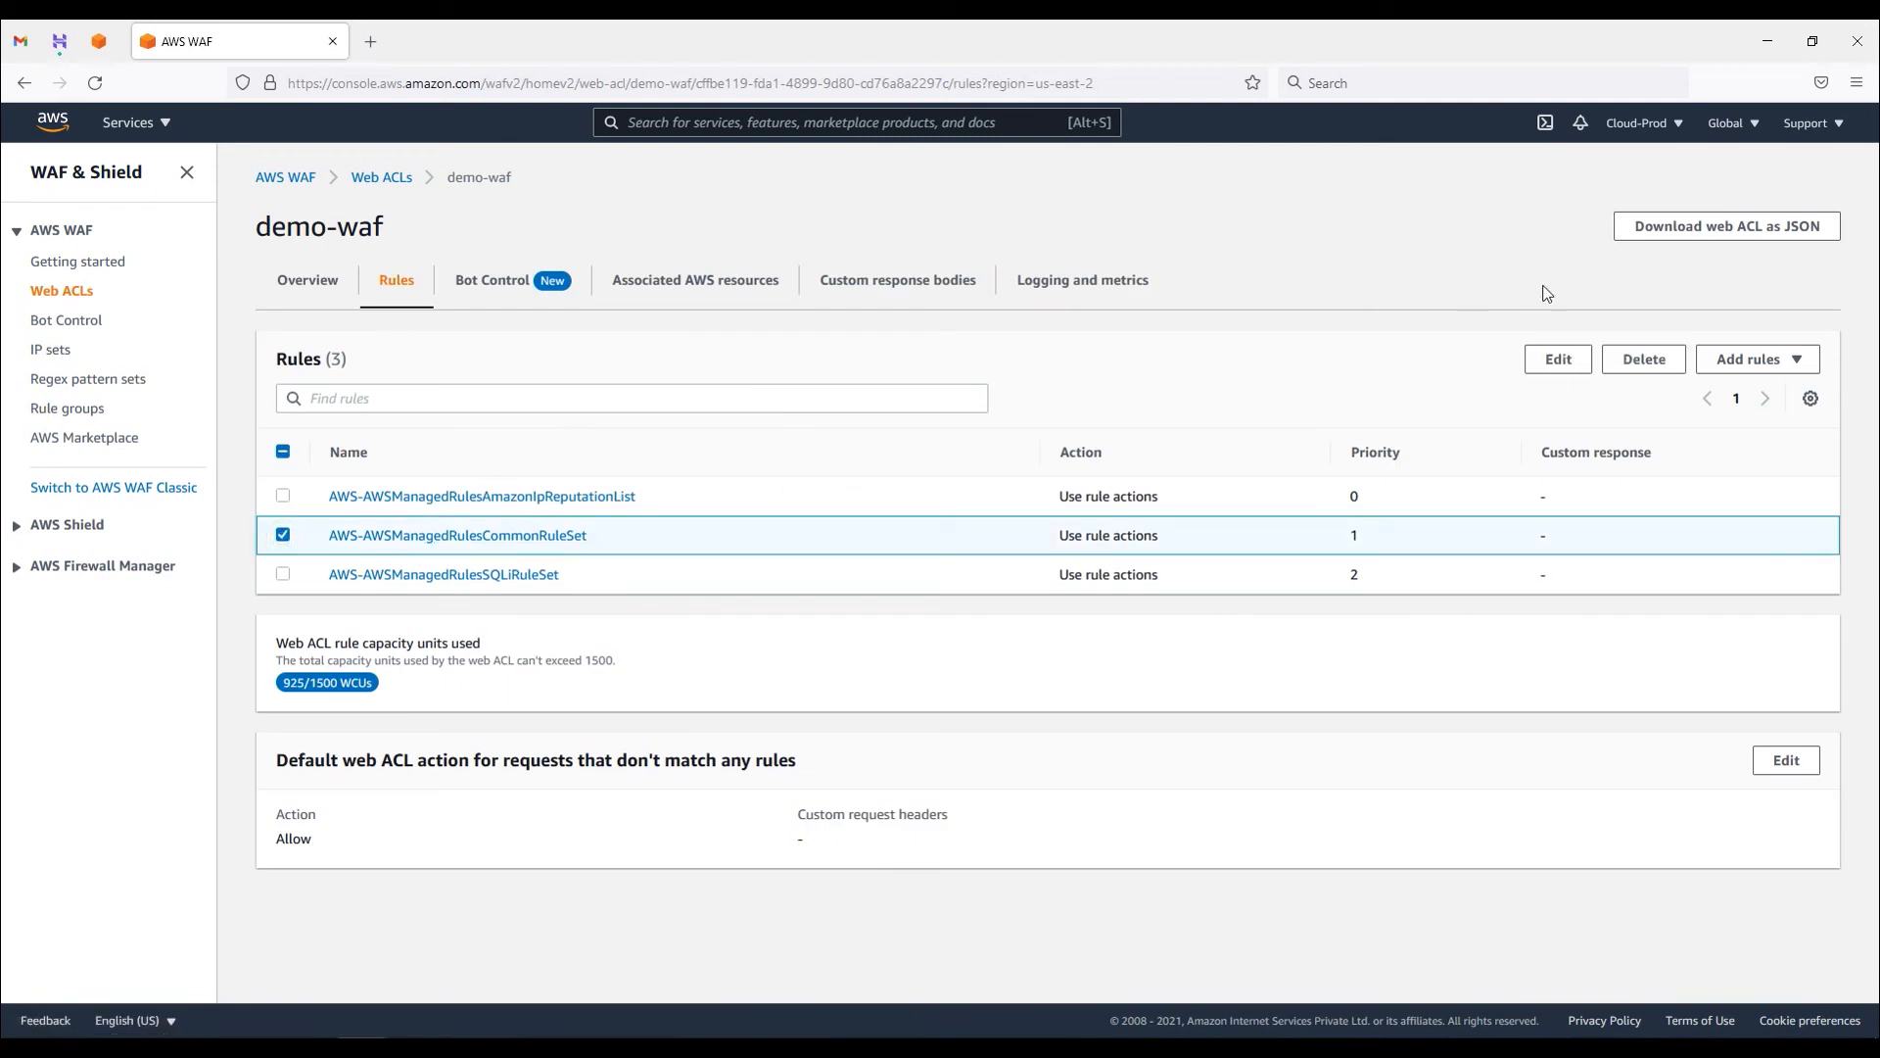
left_click(1558, 359)
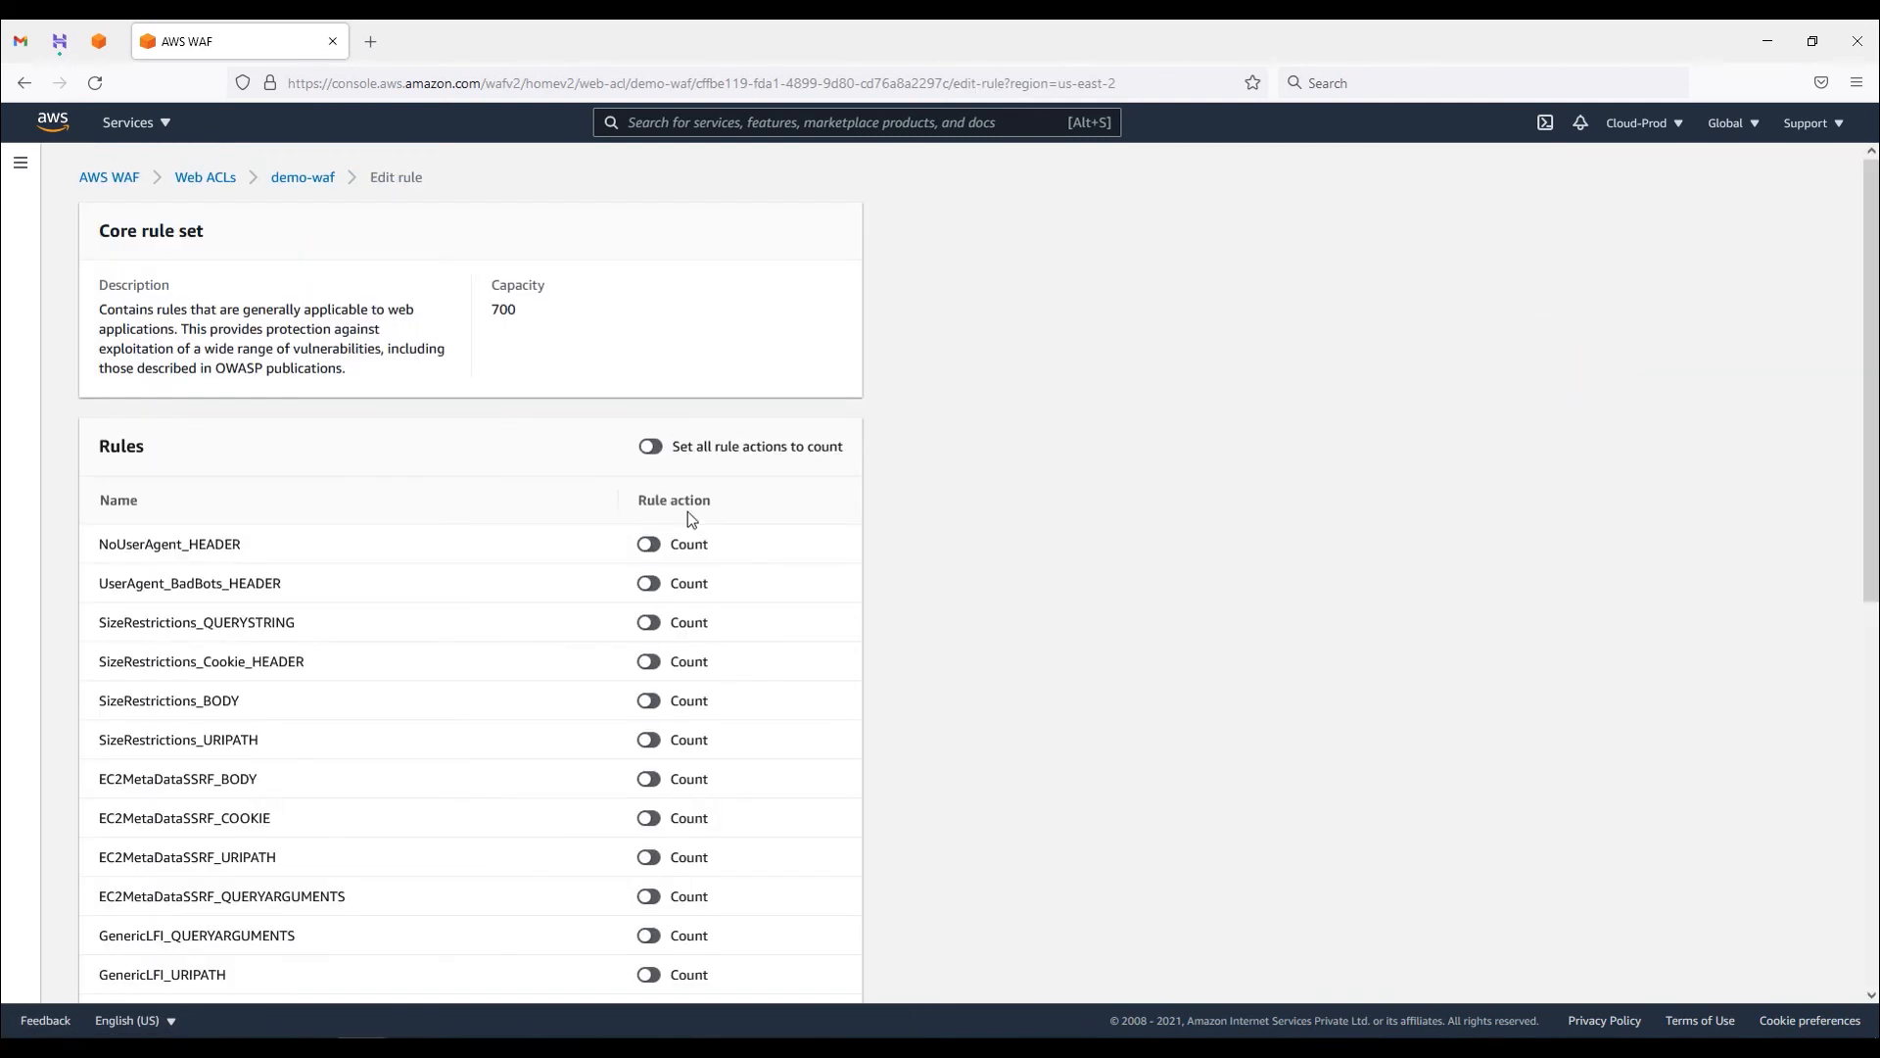
scroll(378, 655, "down", 3)
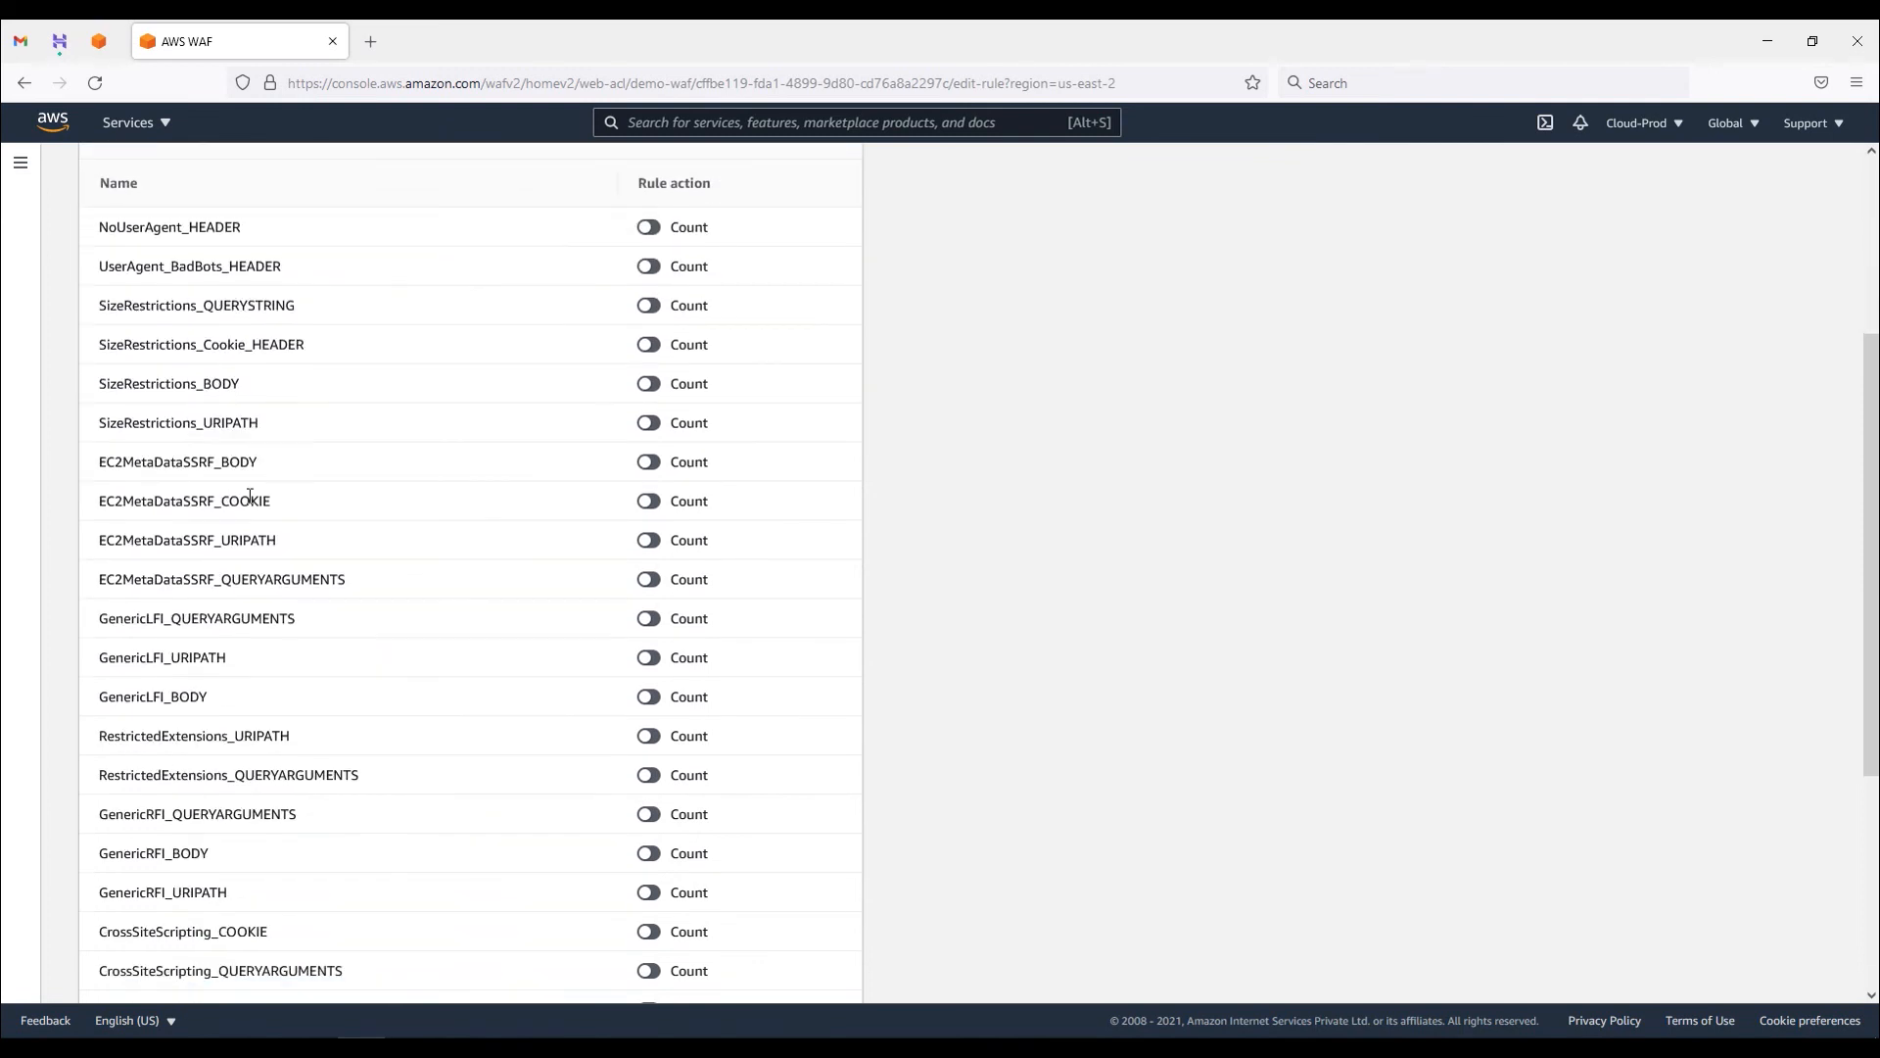
scroll(215, 388, "up", 2)
scroll(256, 621, "down", 4)
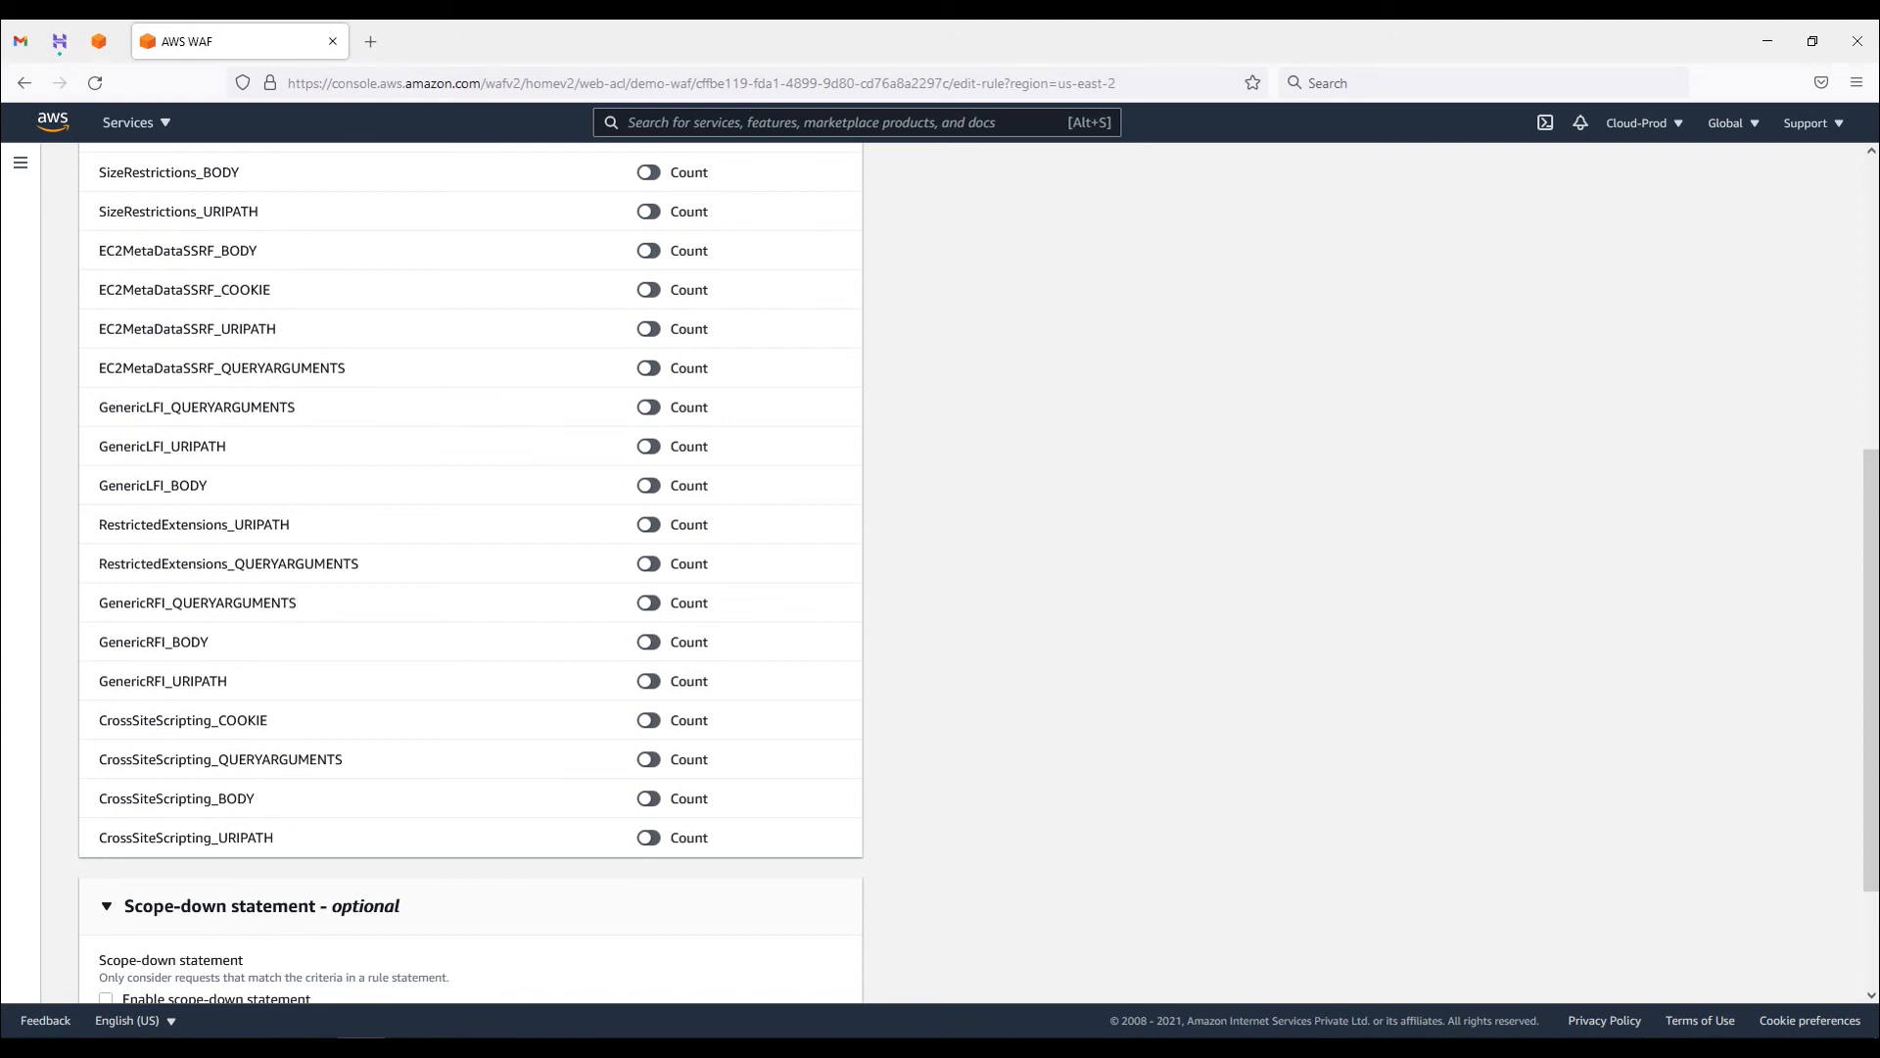
left_click_drag(284, 292, 153, 291)
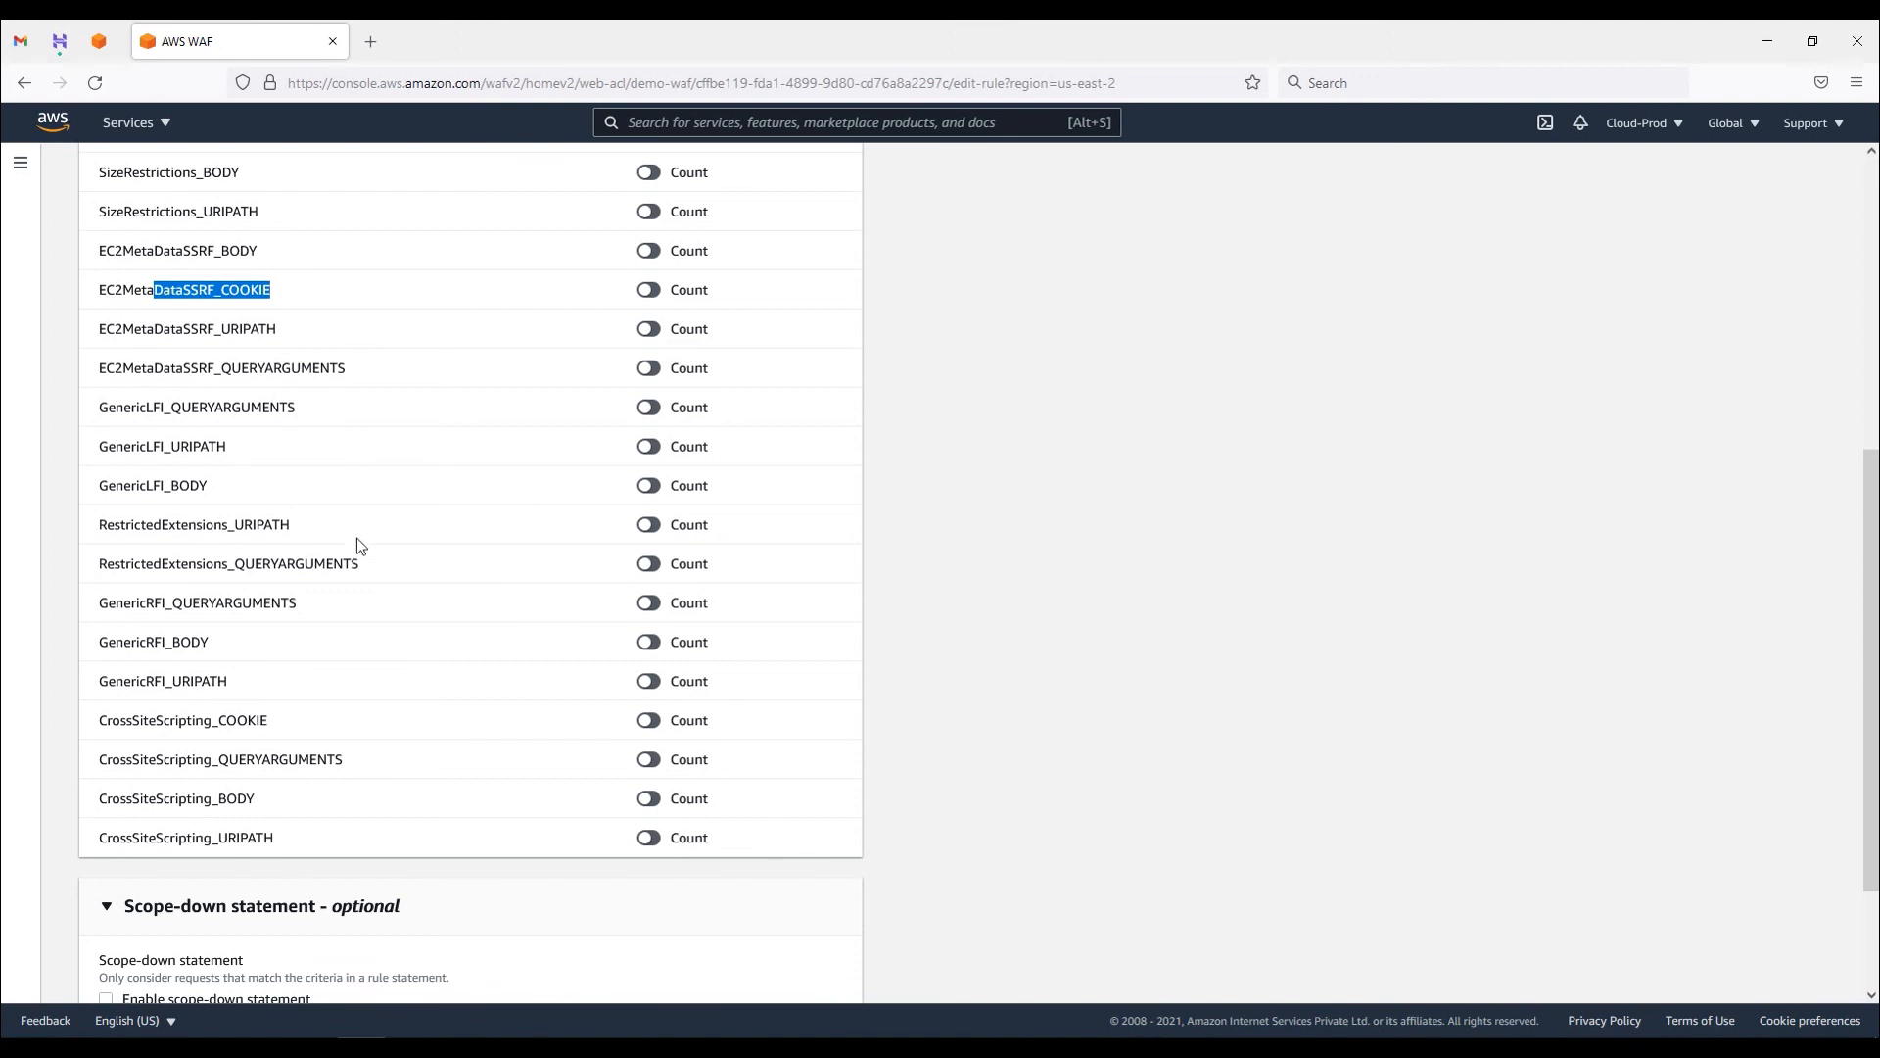
scroll(311, 369, "up", 2)
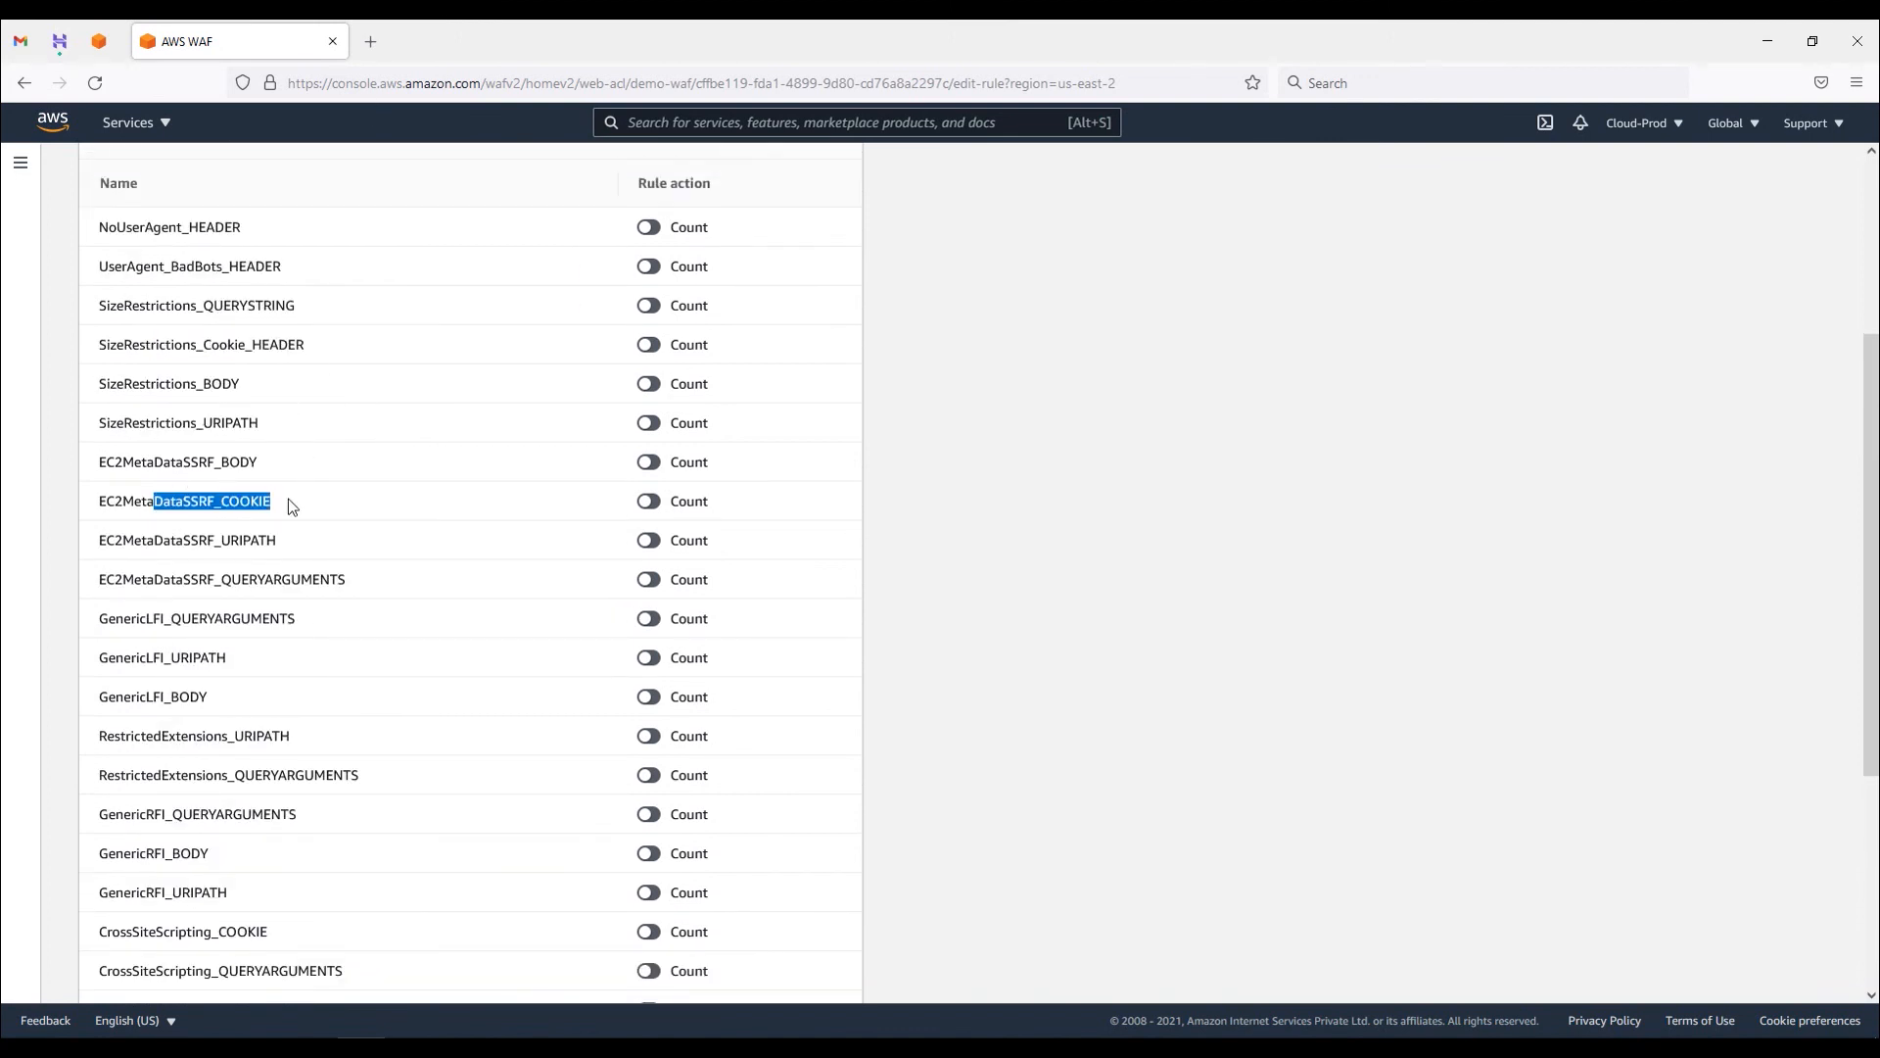
left_click_drag(294, 540, 215, 539)
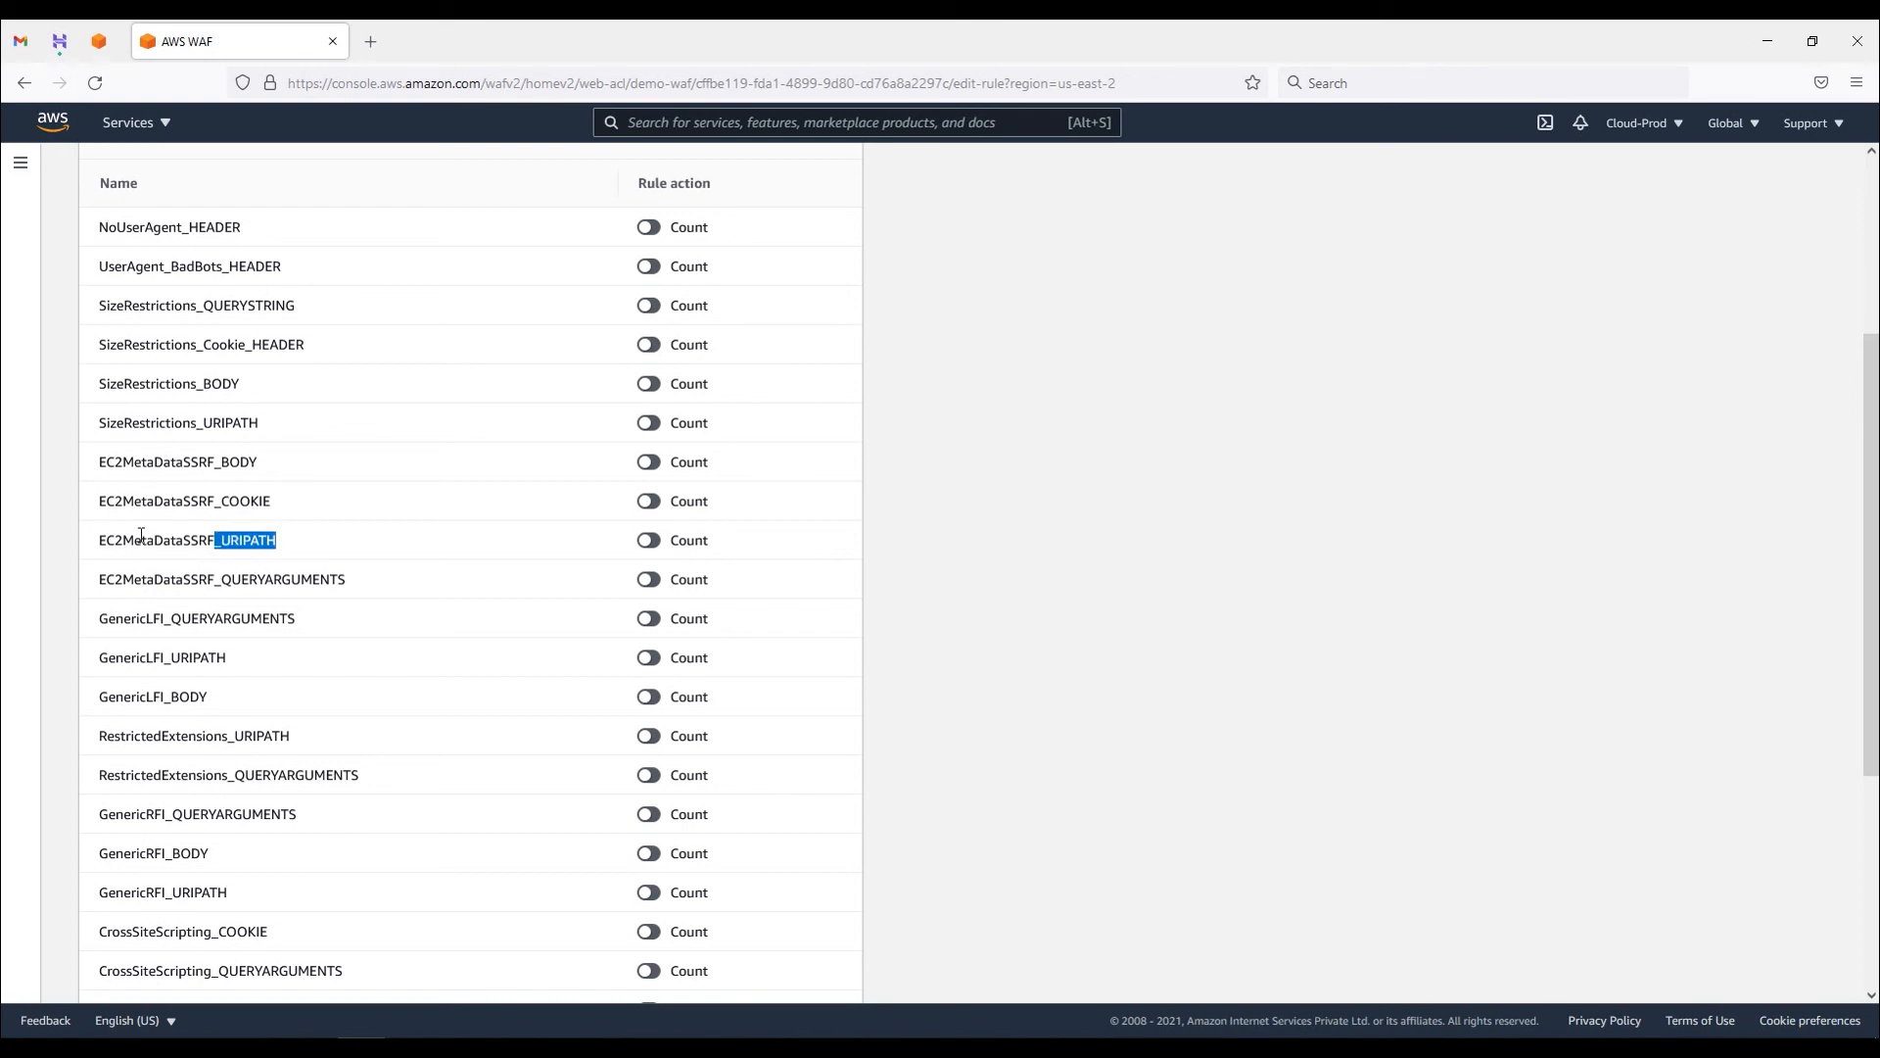
scroll(141, 535, "up", 3)
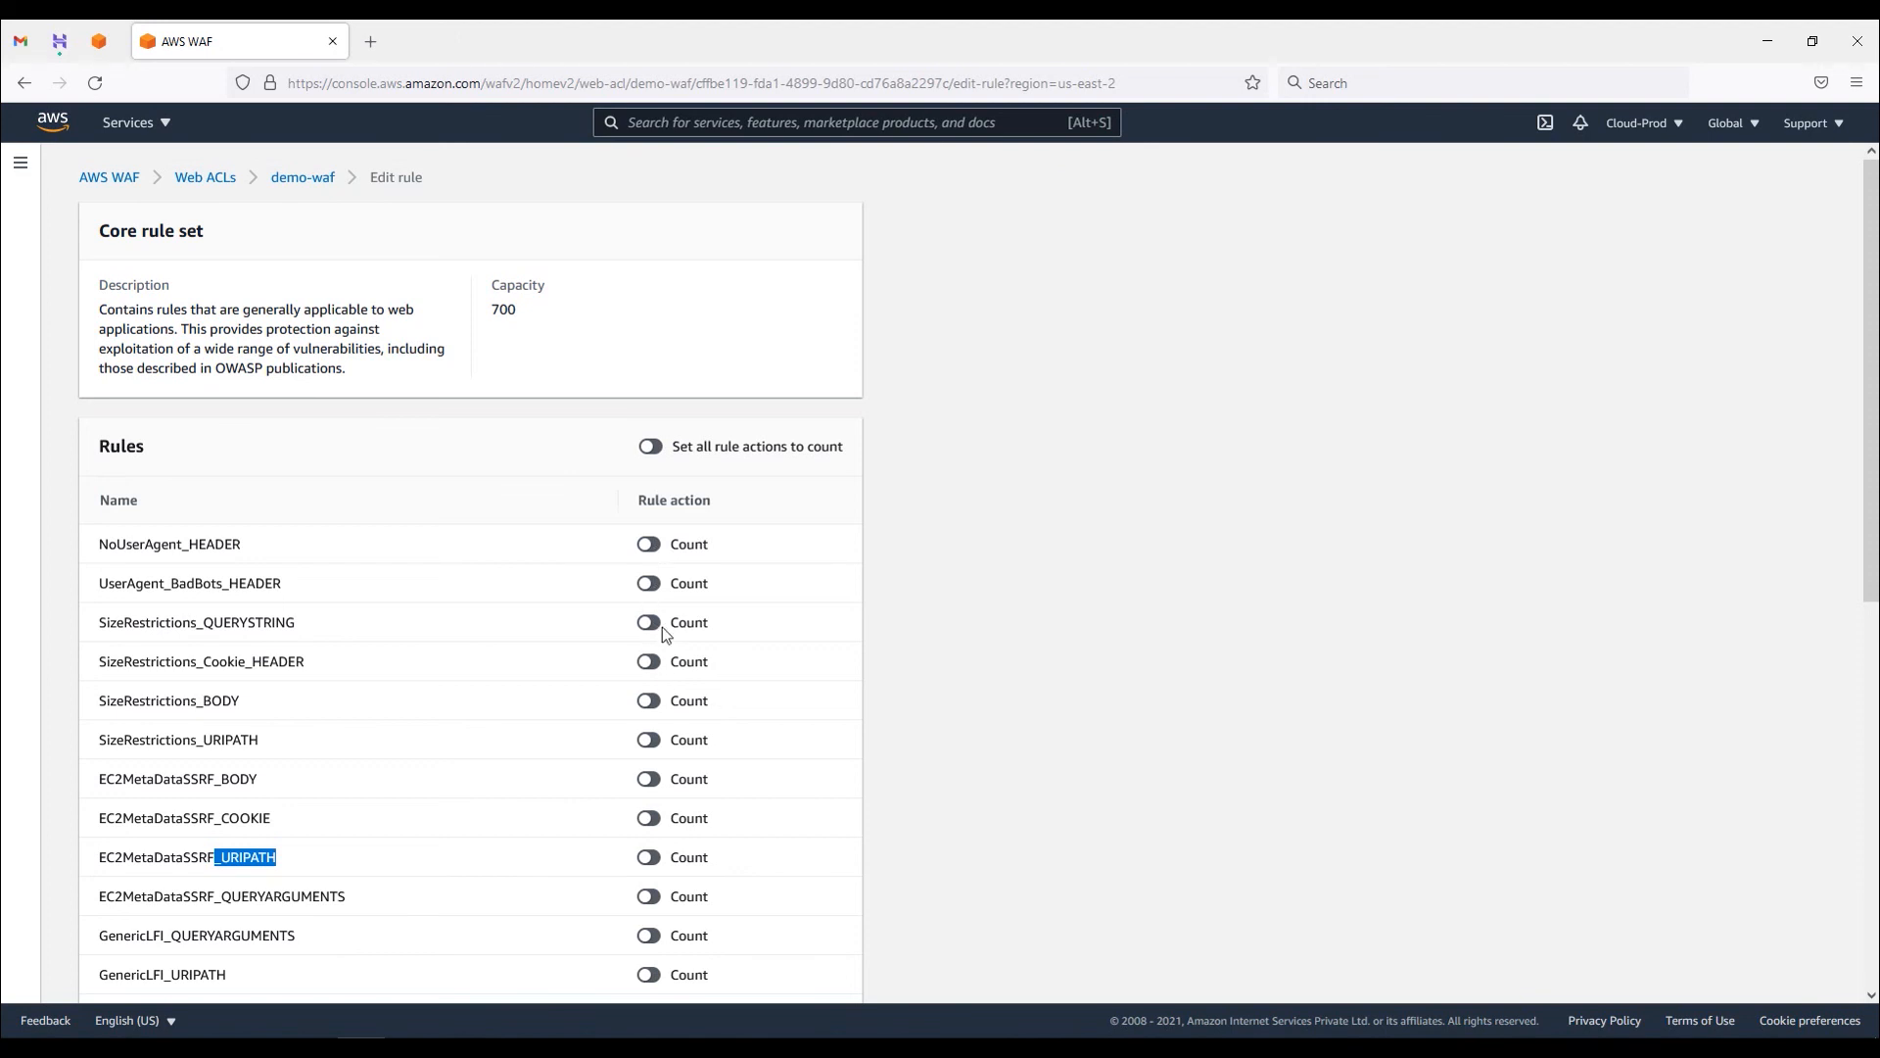
scroll(607, 798, "down", 5)
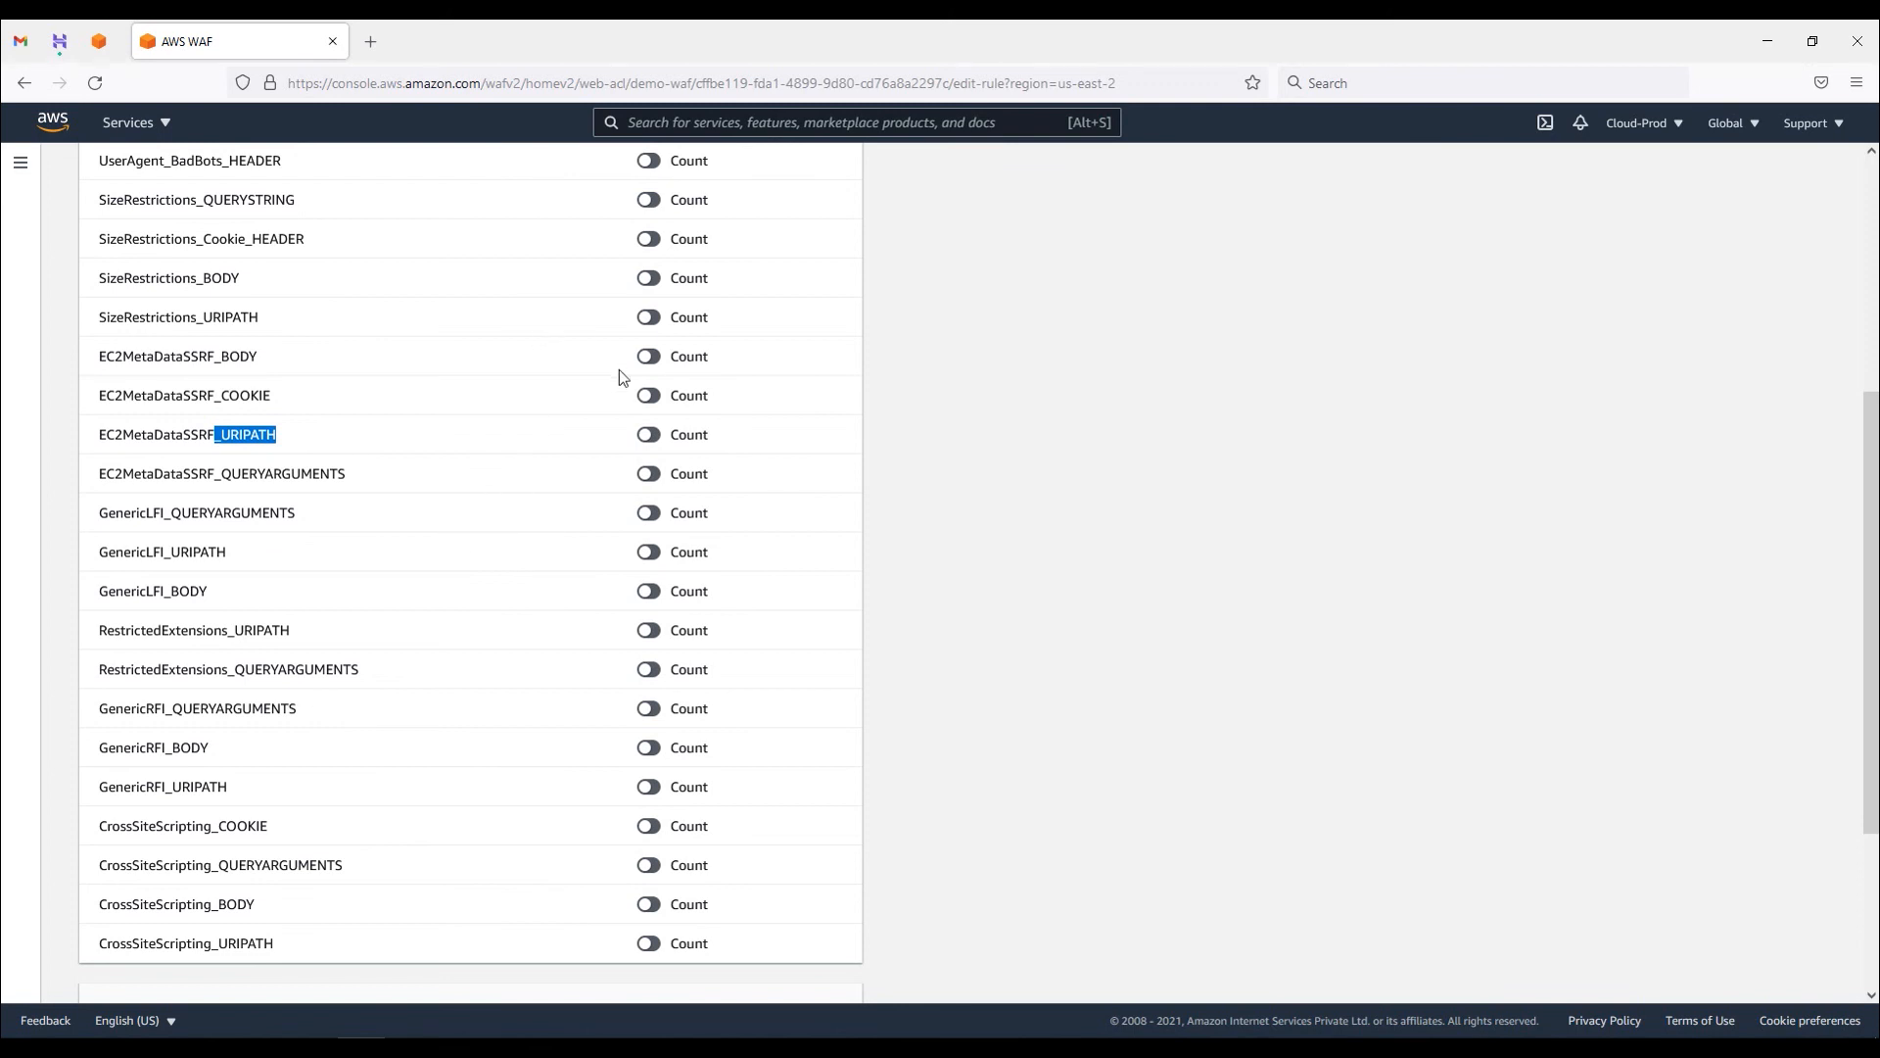
- Expand the CommonRuleSet override rule group action settings, and save the rule and the existing rule priority order
left_click(654, 361)
scroll(600, 730, "down", 3)
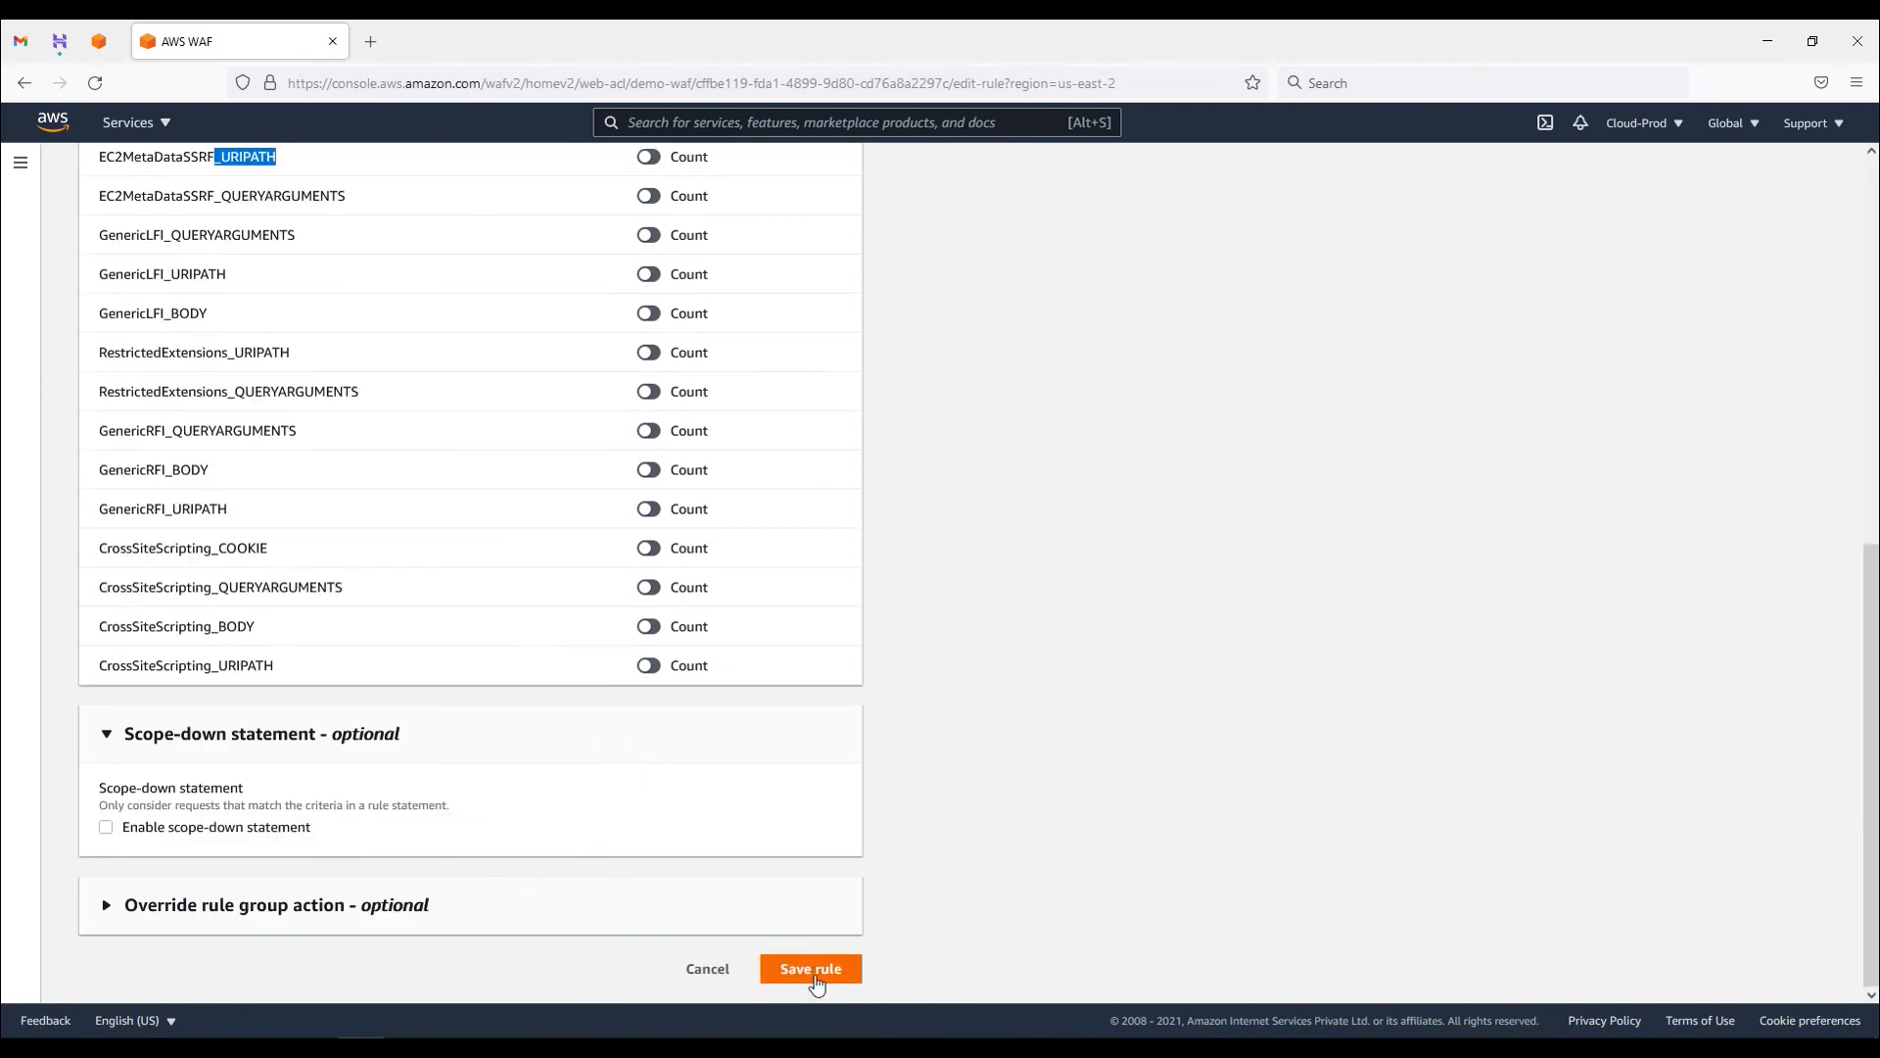
left_click(247, 909)
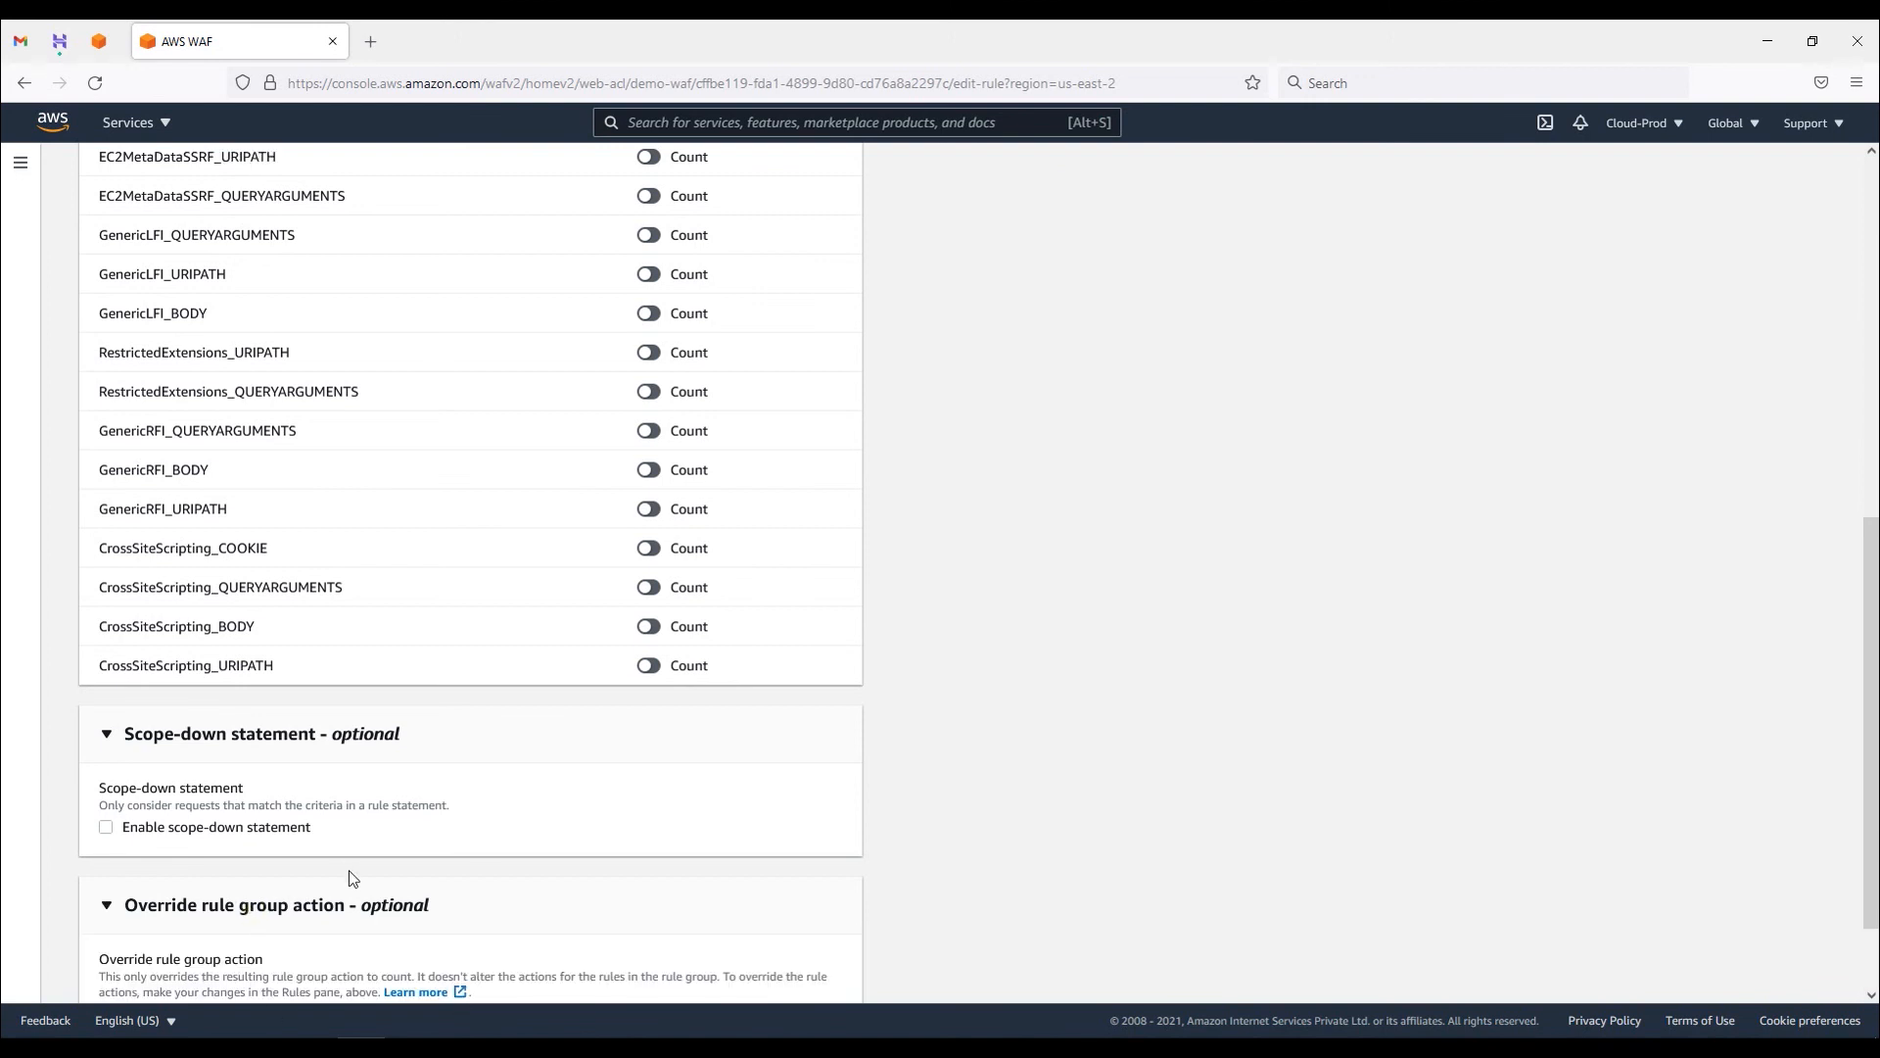
scroll(294, 869, "down", 1)
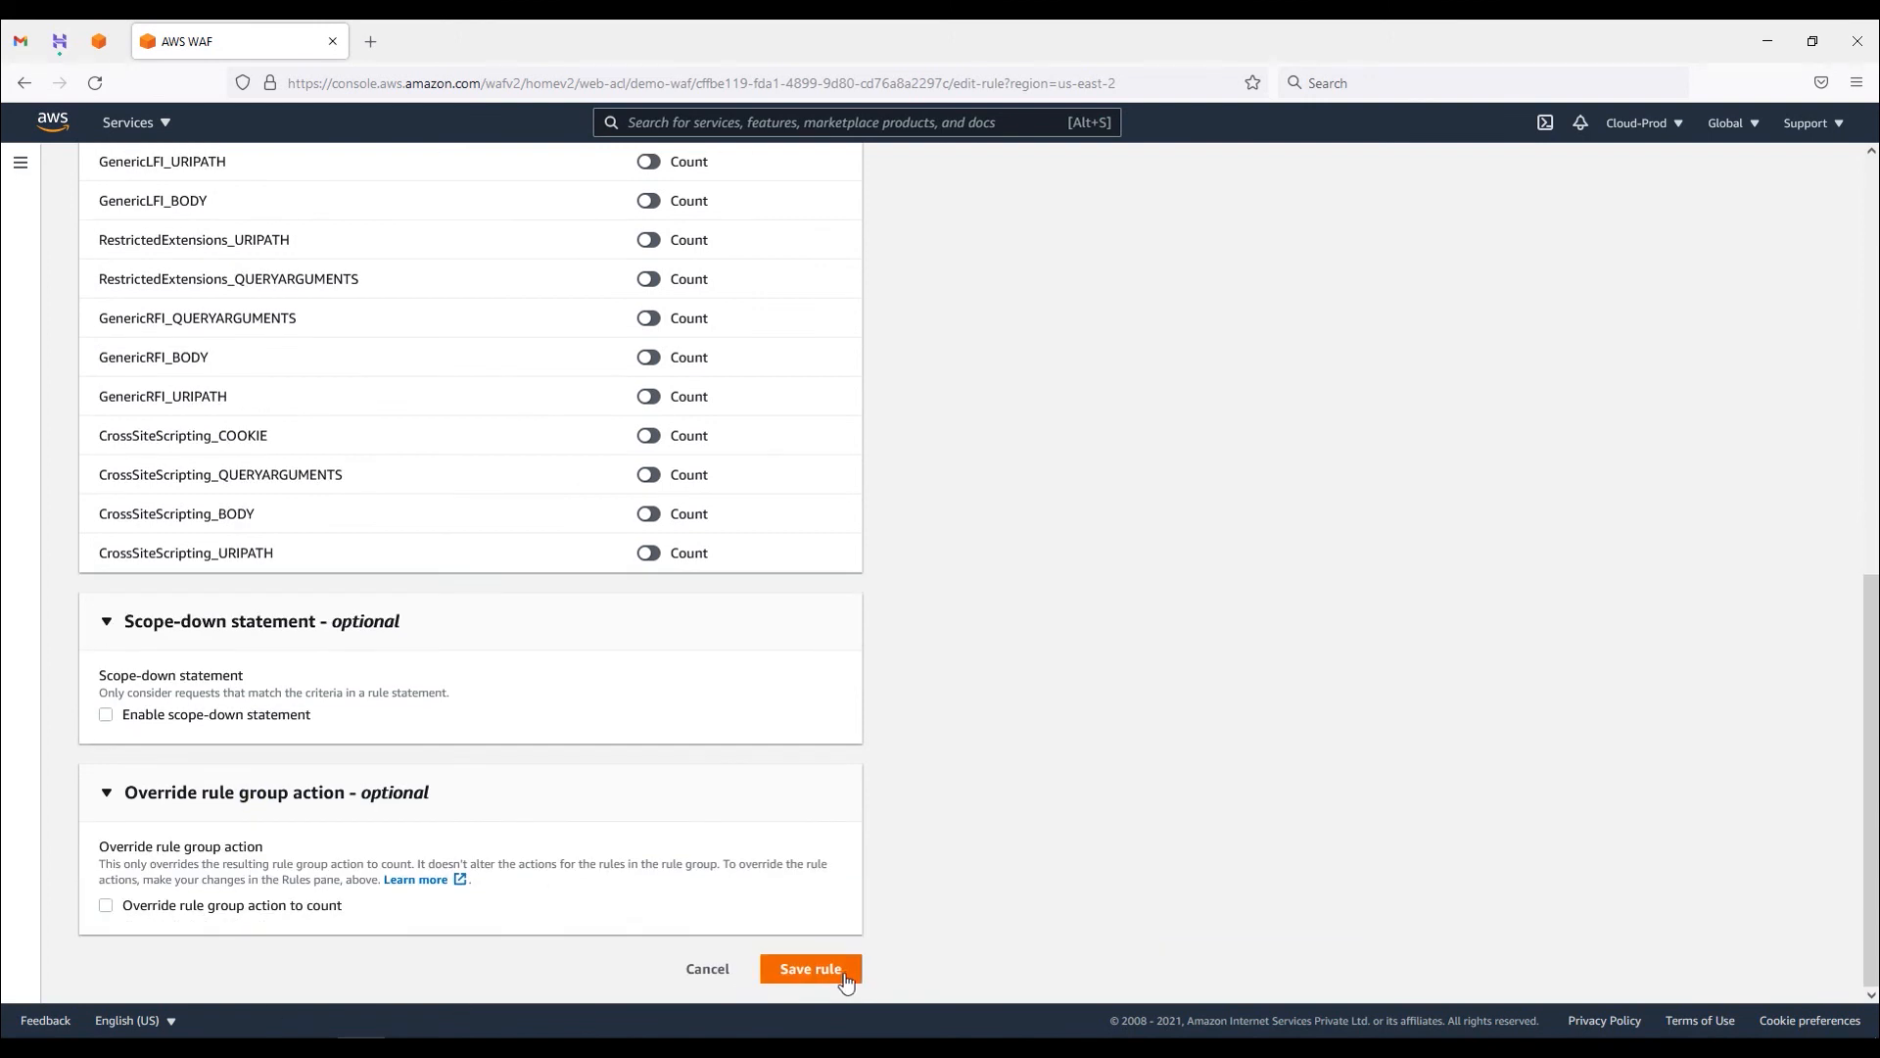
left_click(847, 975)
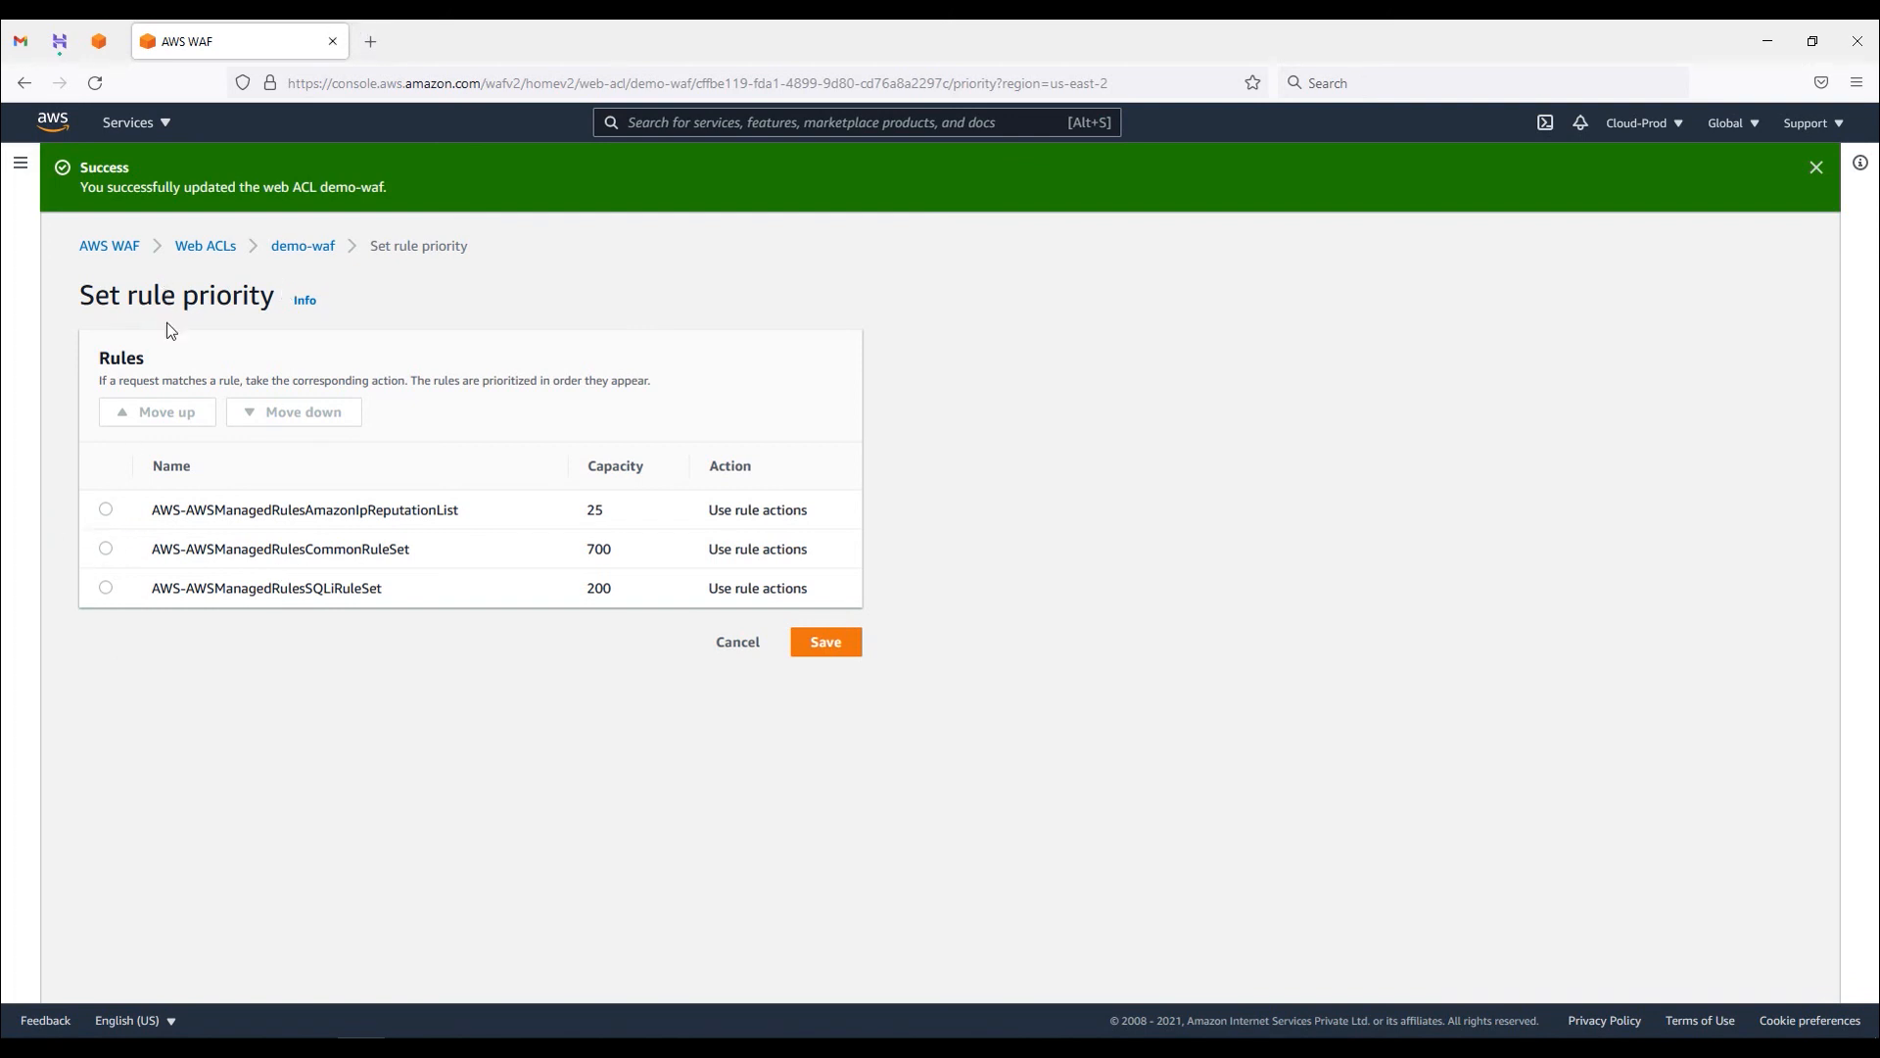
left_click(823, 642)
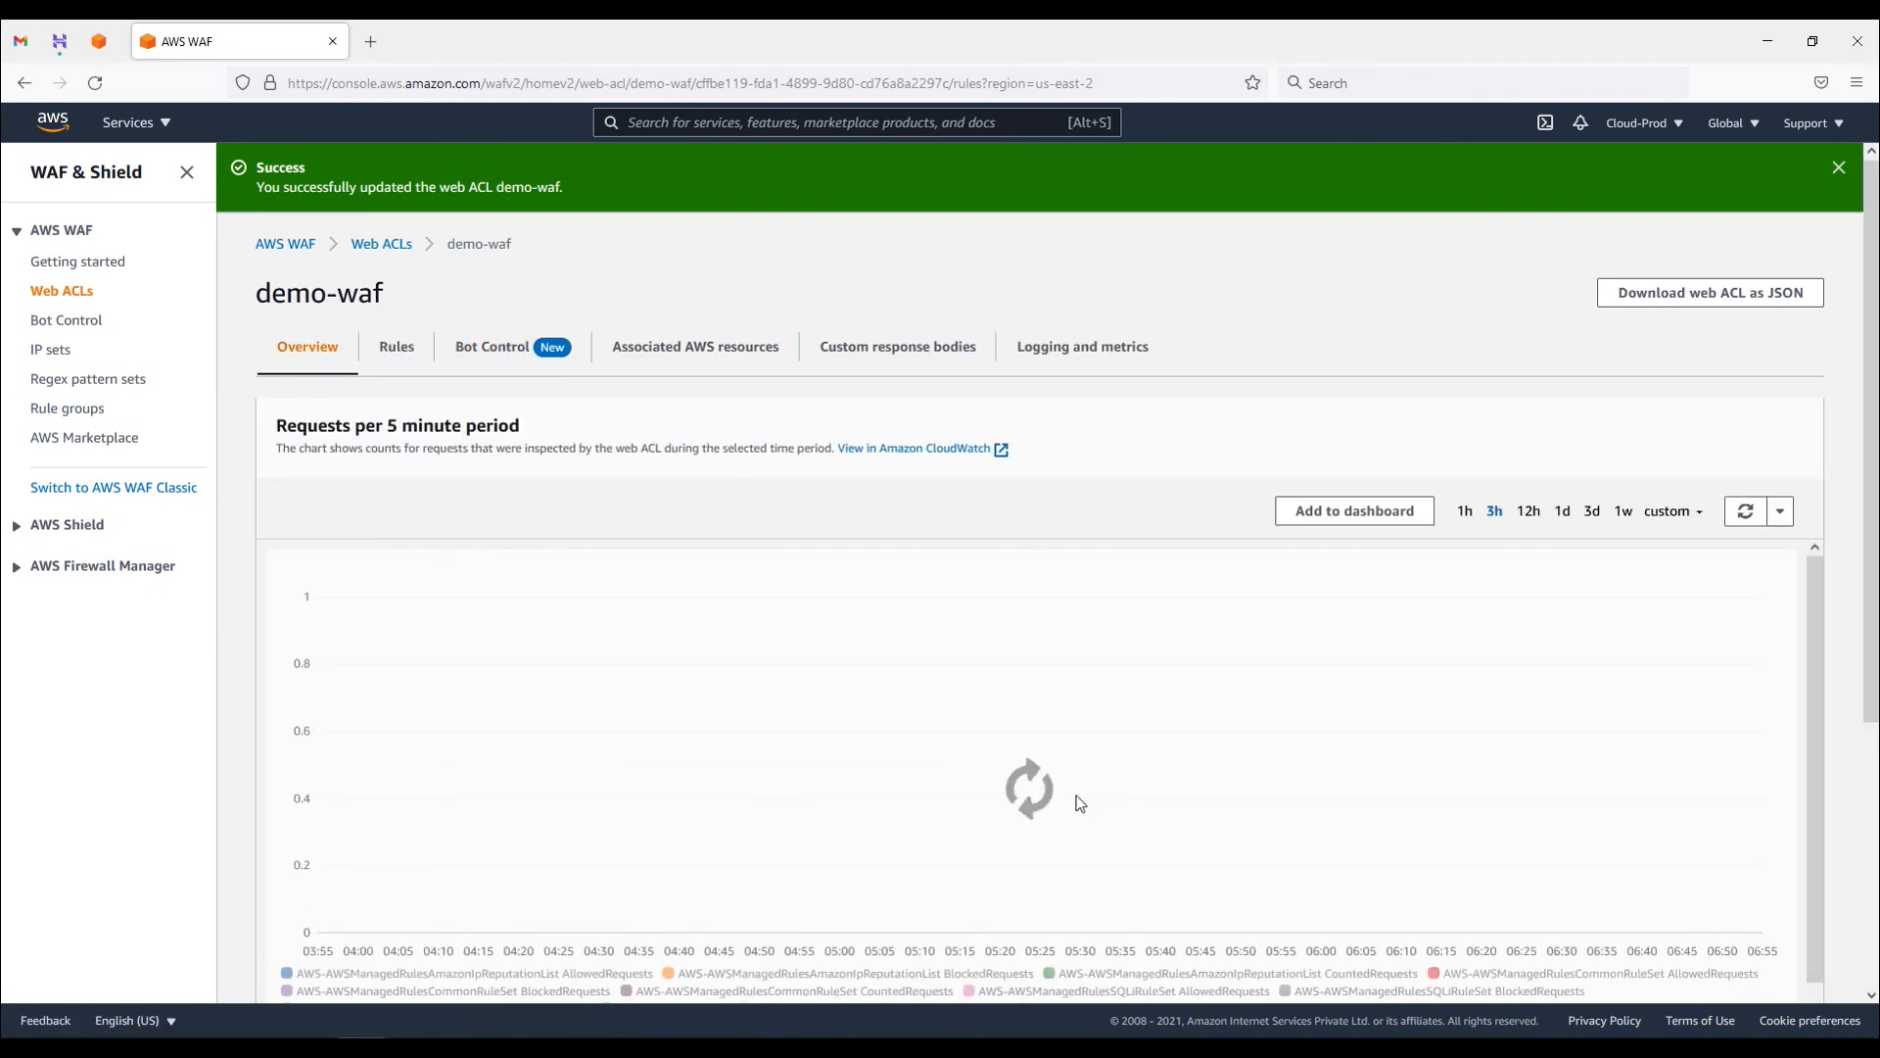
- Isolate the AmazonIpReputationList allowed, blocked and counted metrics, ALL BlockedRequests and ALL AllowedRequests in turn on demo-waf's requests chart
scroll(359, 751, "down", 2)
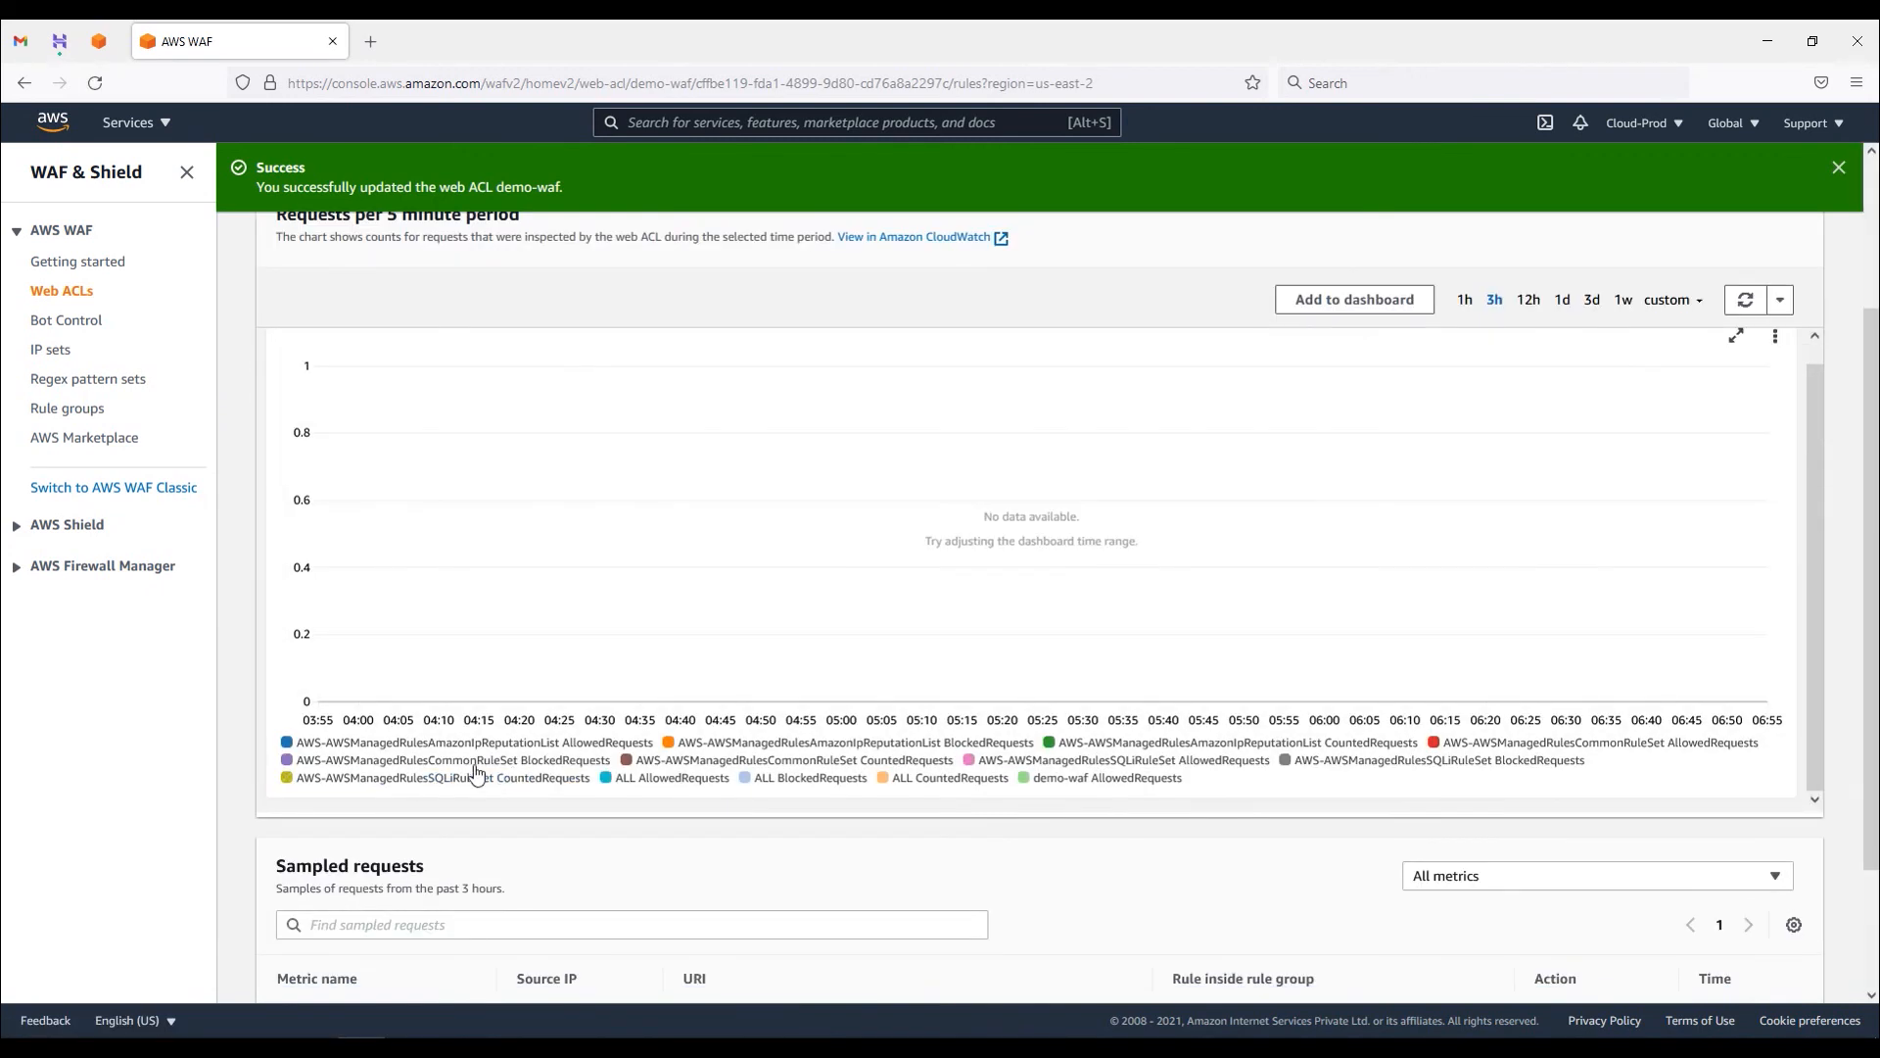
left_click(359, 751)
left_click(803, 744)
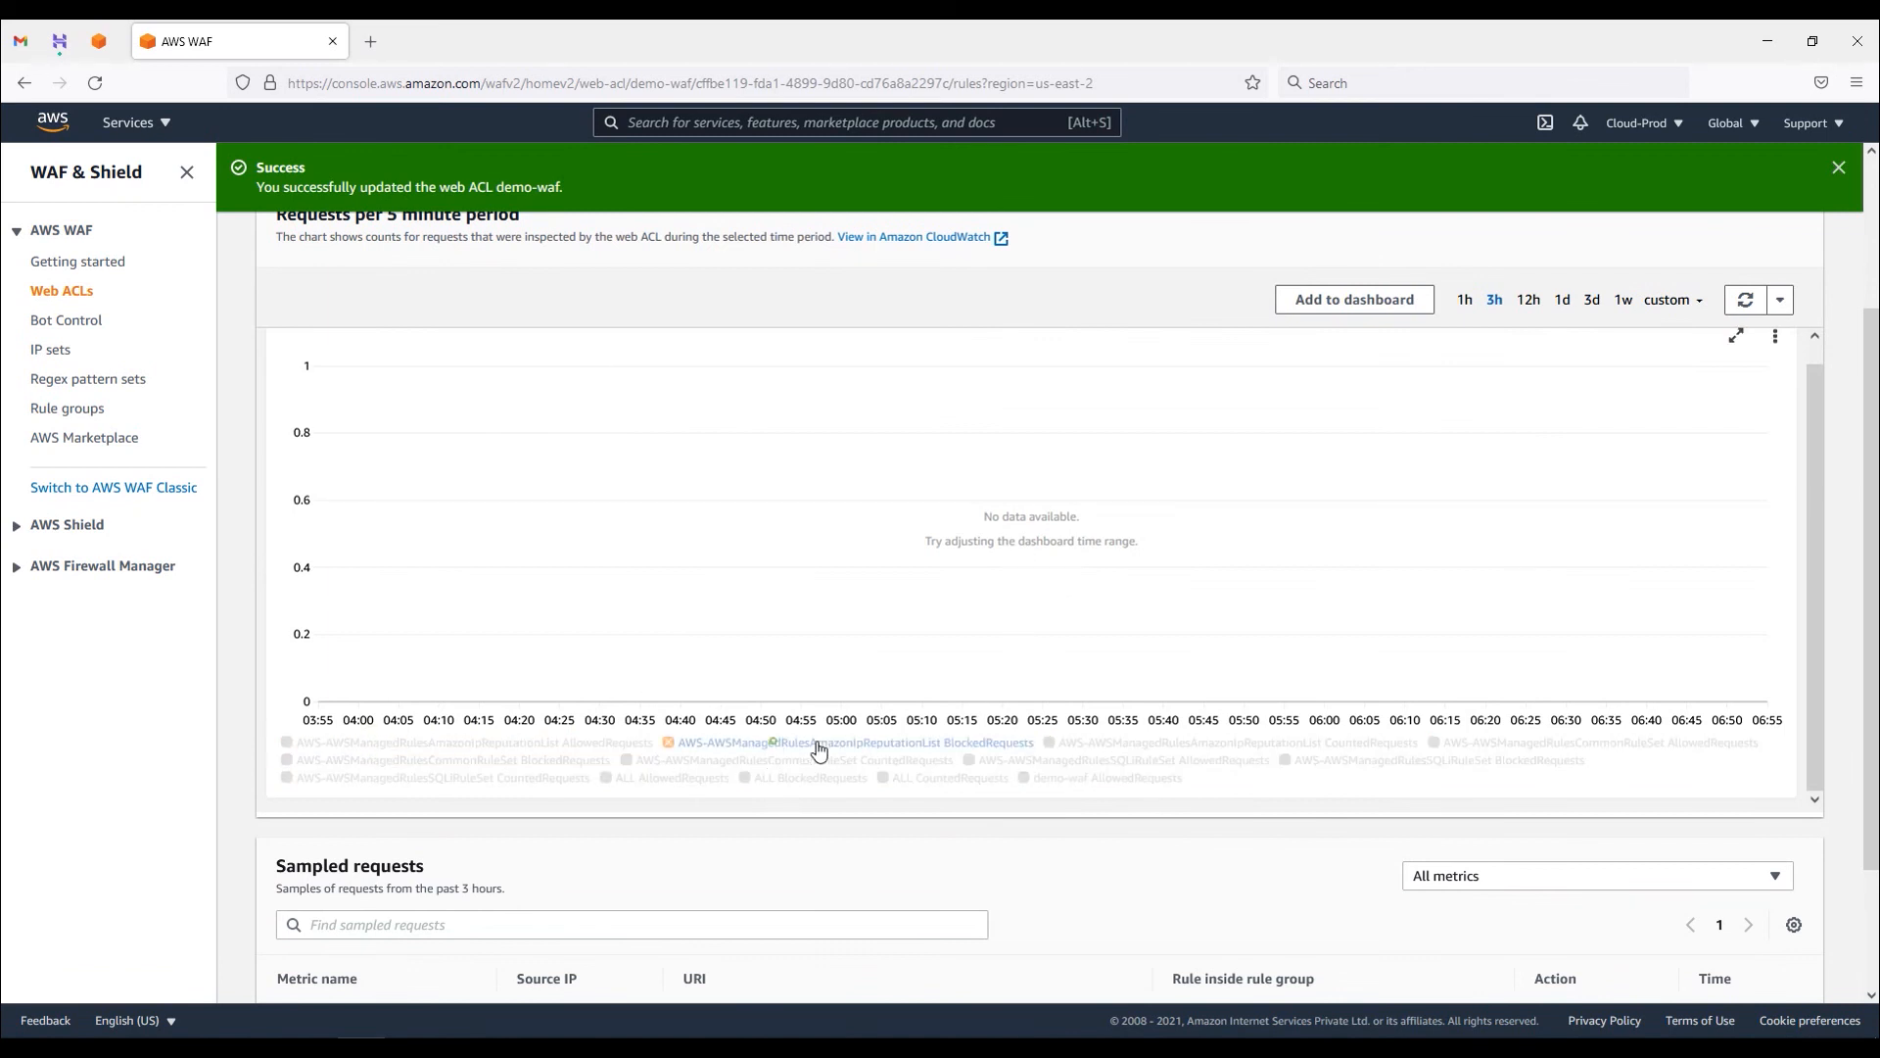
left_click(1125, 749)
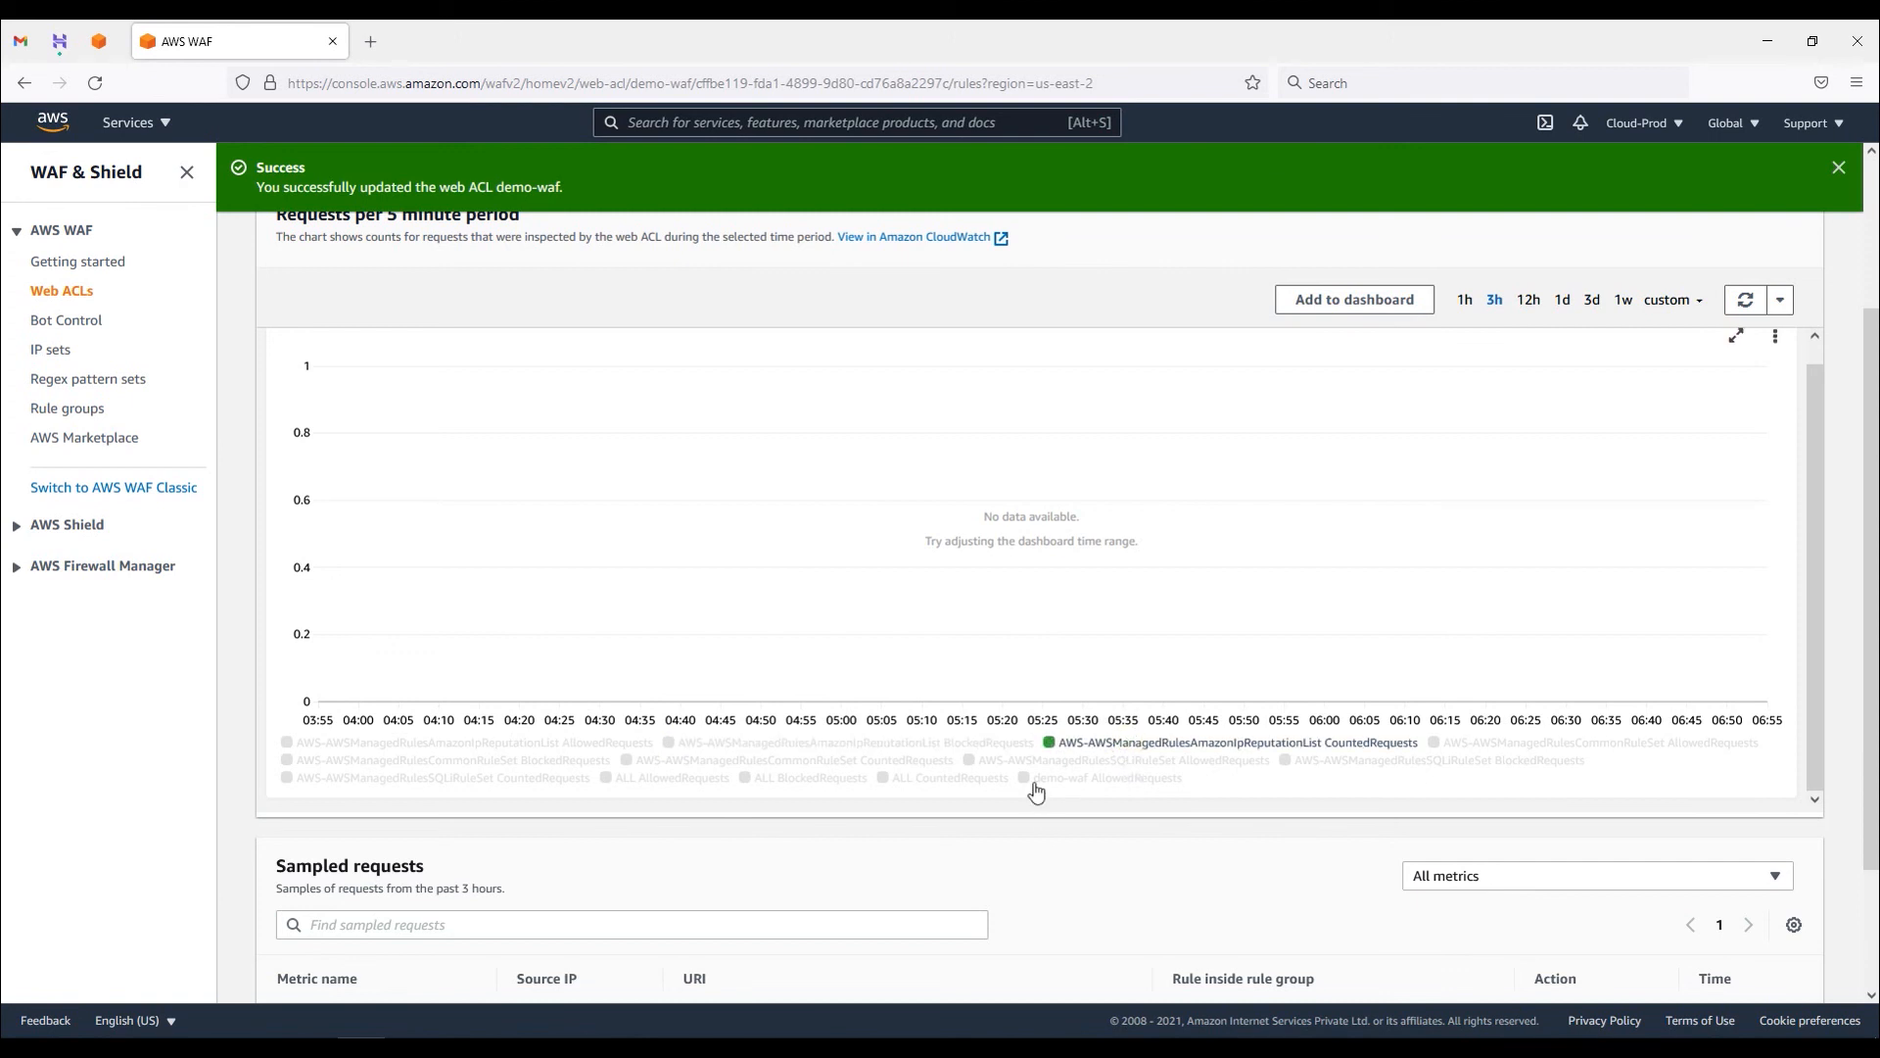
left_click(805, 778)
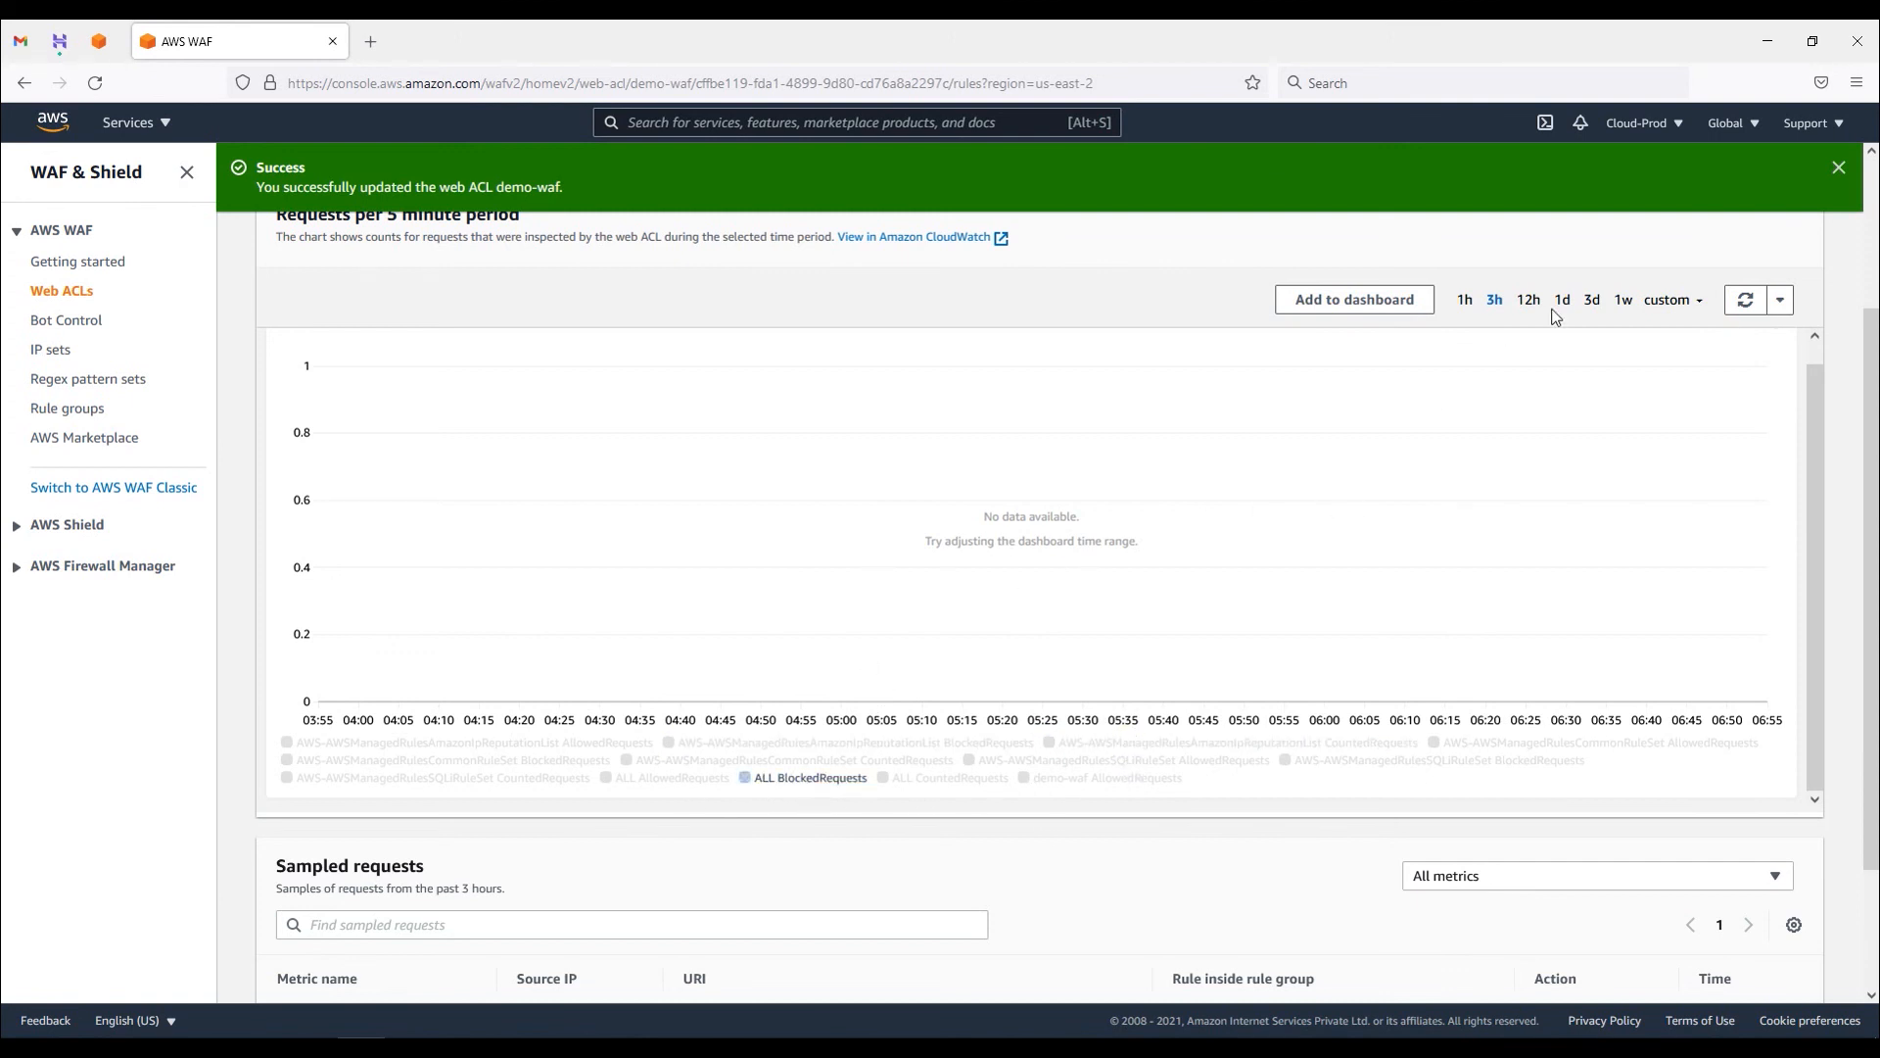
left_click(663, 784)
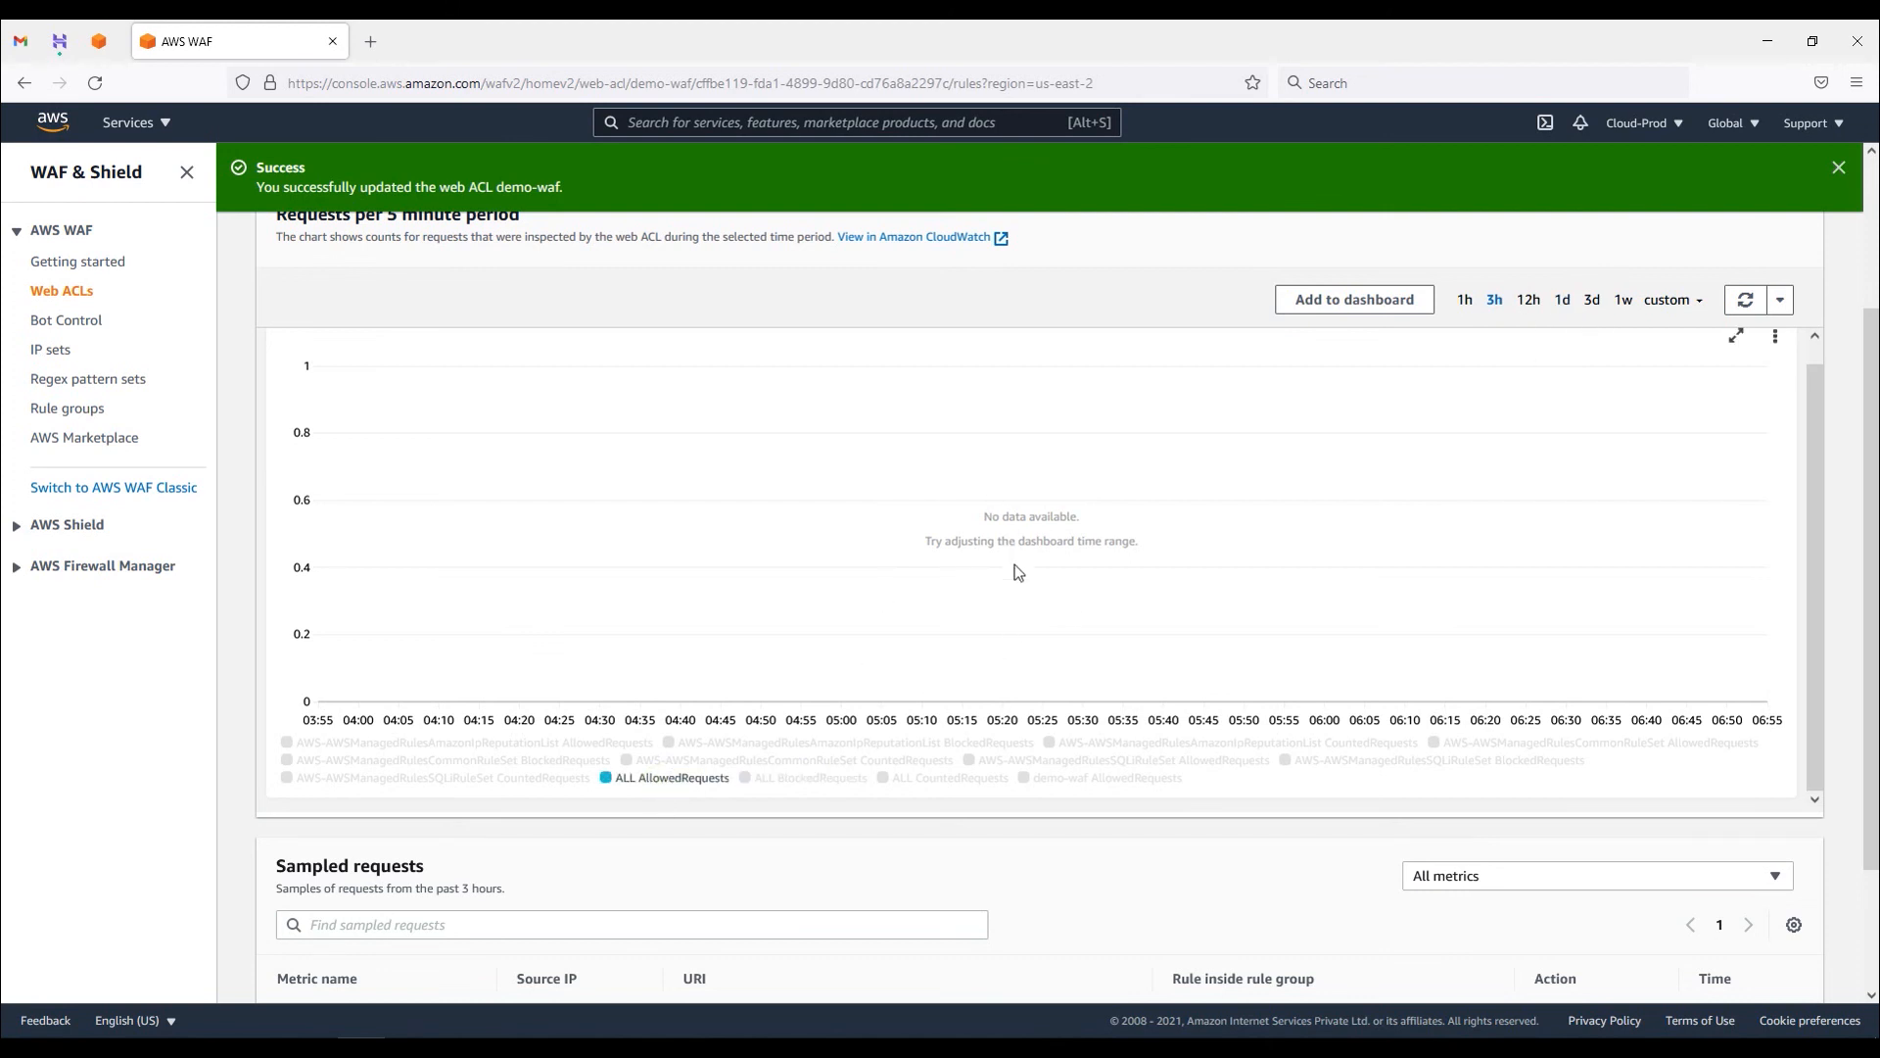
- Search demo-waf's sampled requests for "bloc"
scroll(1016, 571, "down", 3)
left_click(474, 761)
type("b")
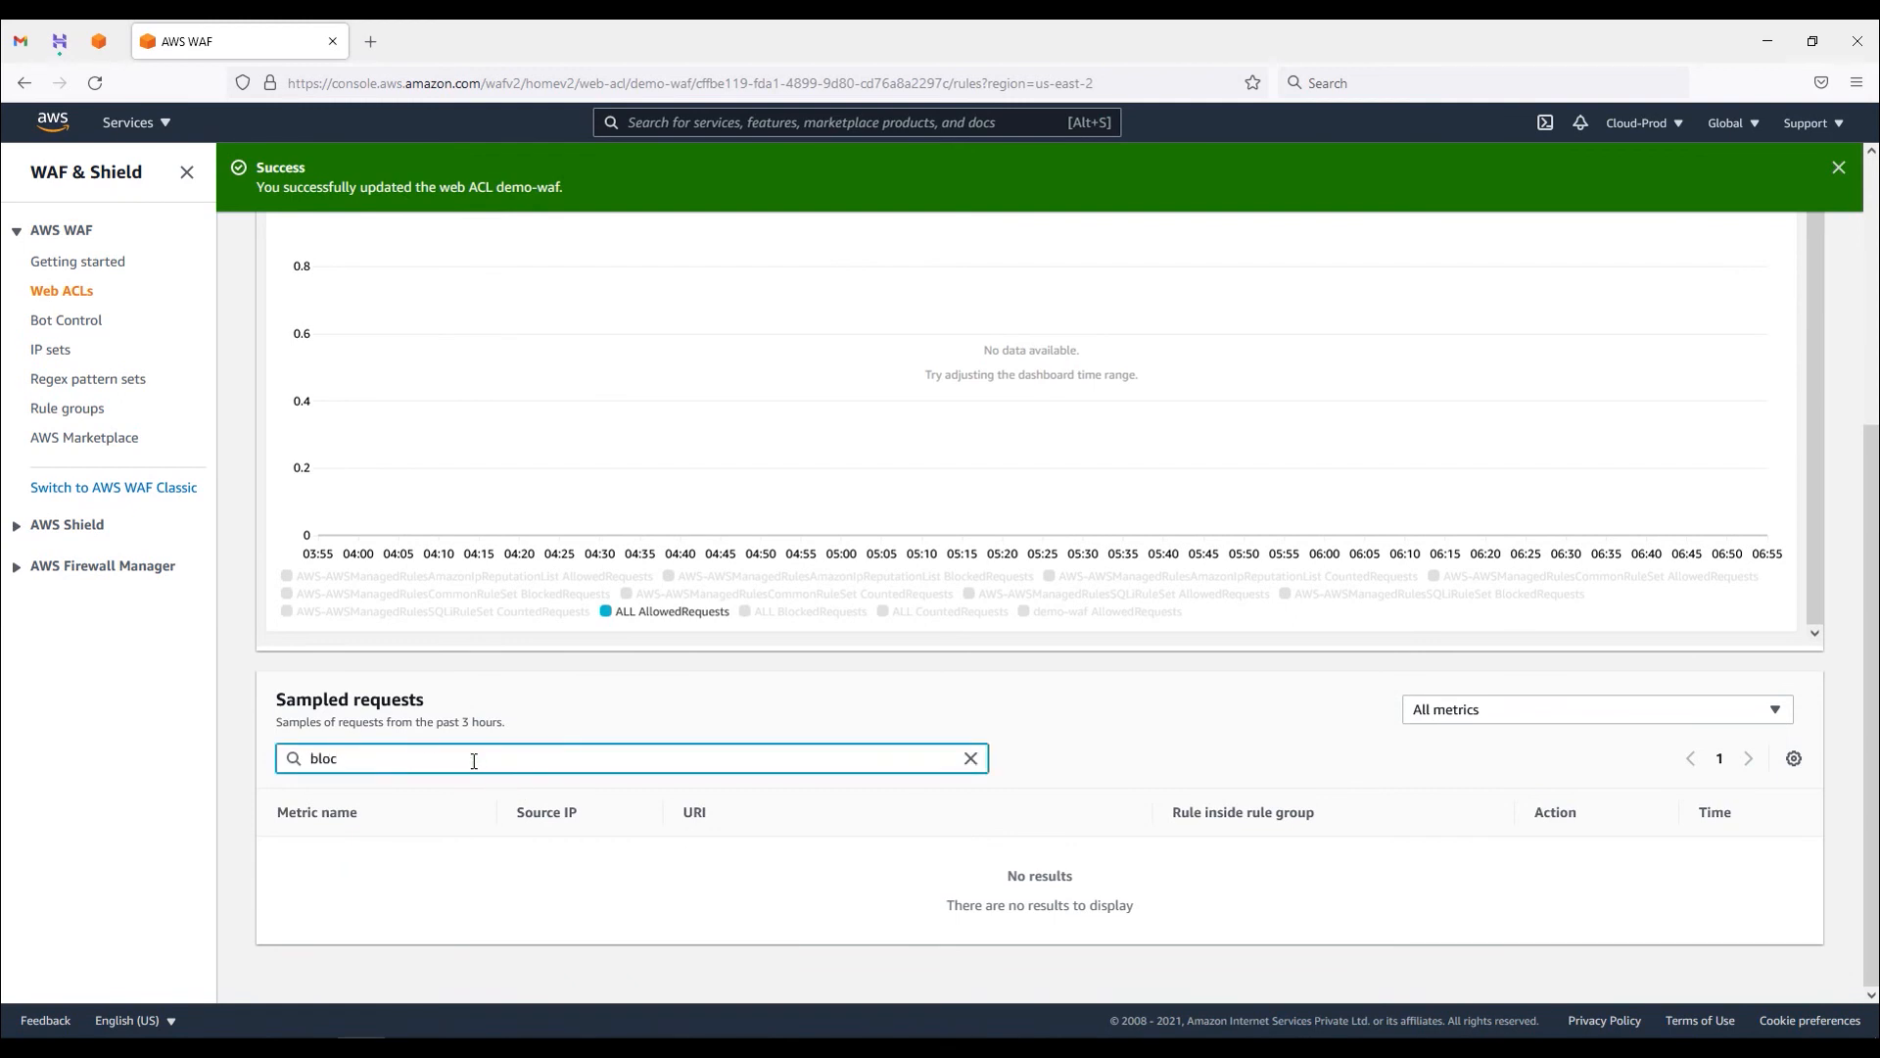
key("BackSpace")
type("c")
key("BackSpace")
scroll(1246, 875, "up", 3)
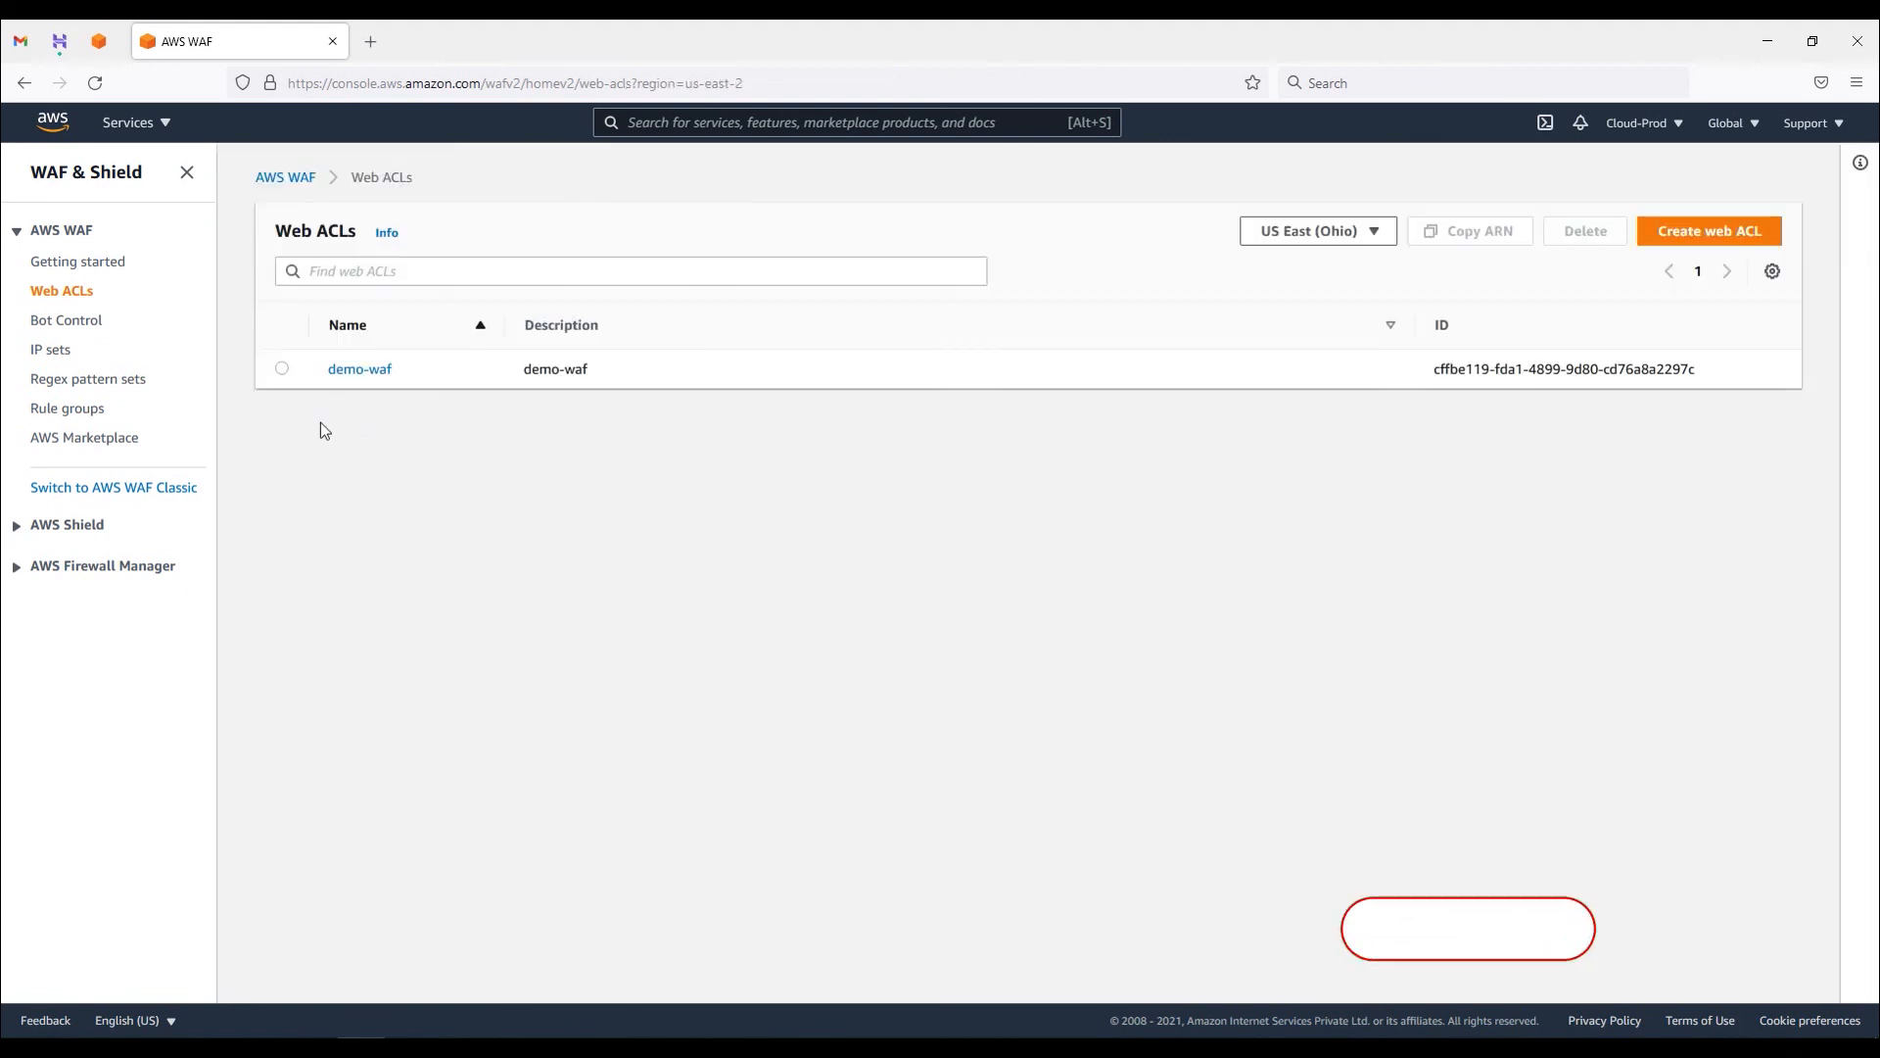
- Delete the demo-waf web ACL, confirming with "delete", and dismiss the success notification
left_click(281, 369)
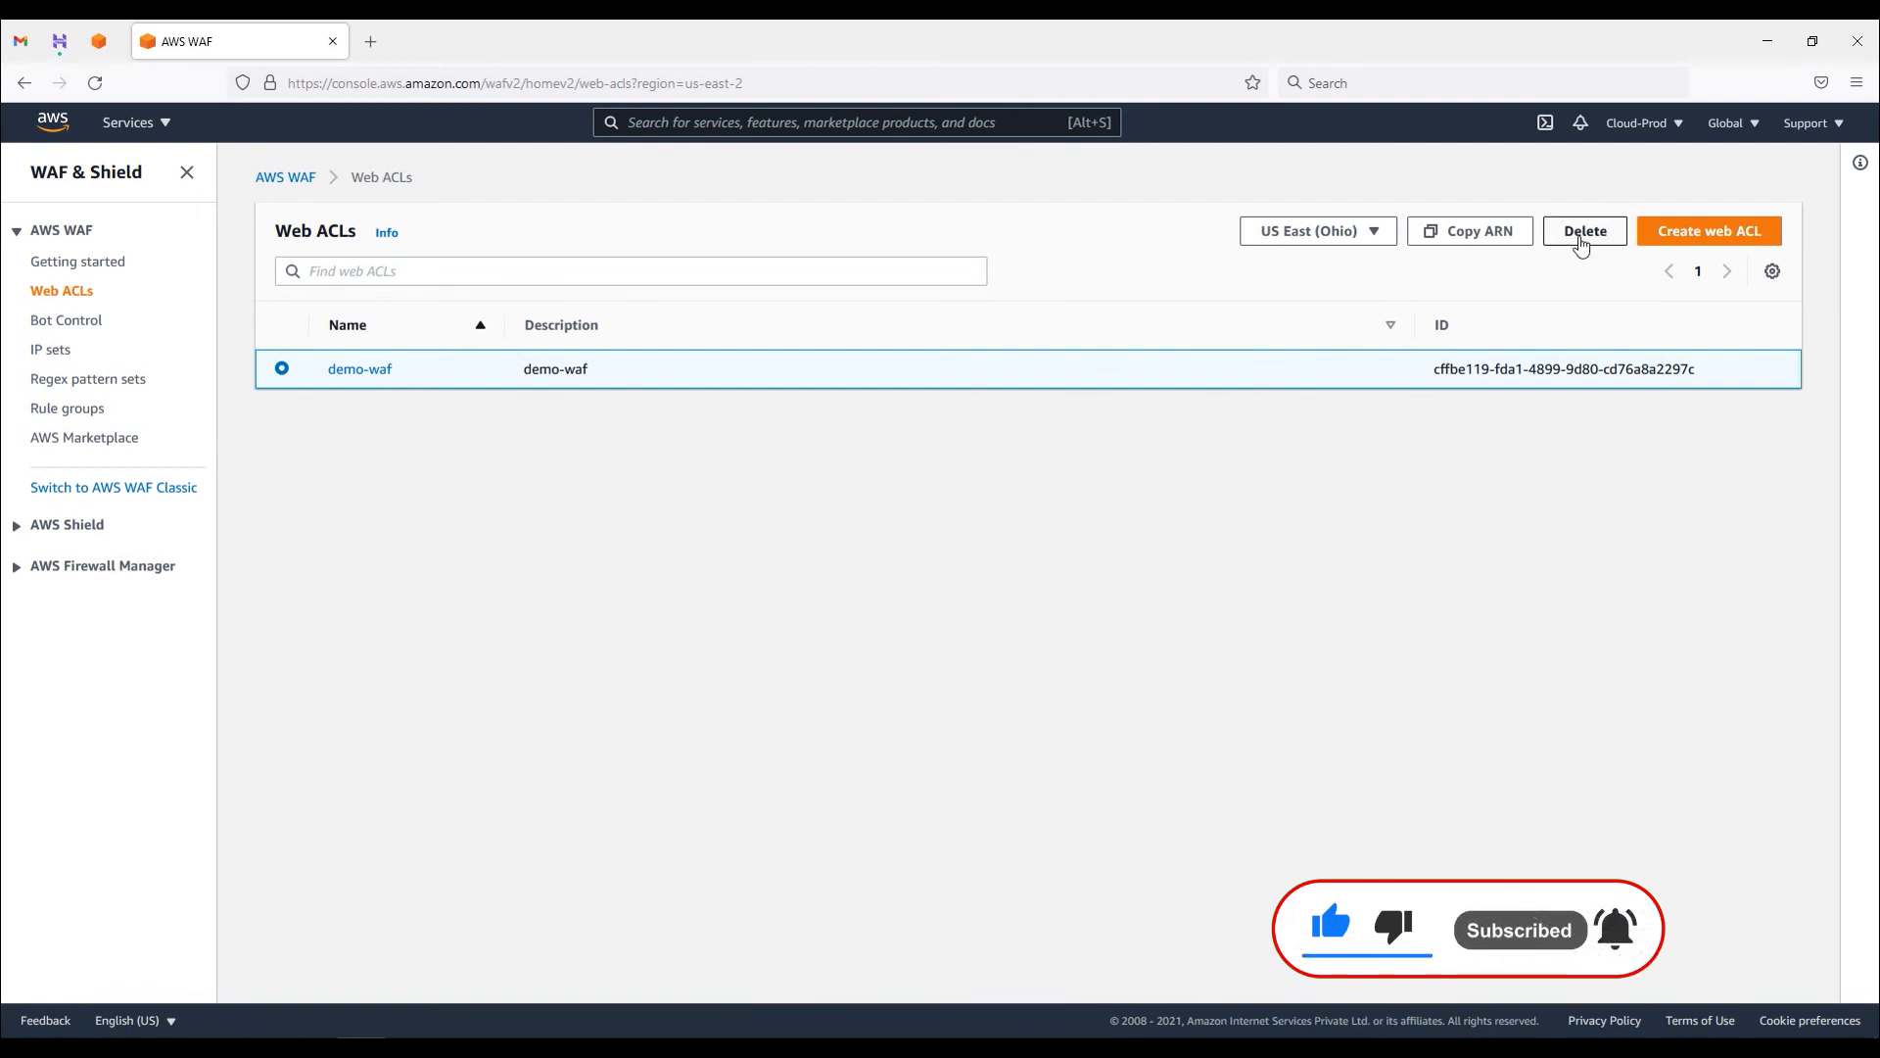
left_click(1579, 245)
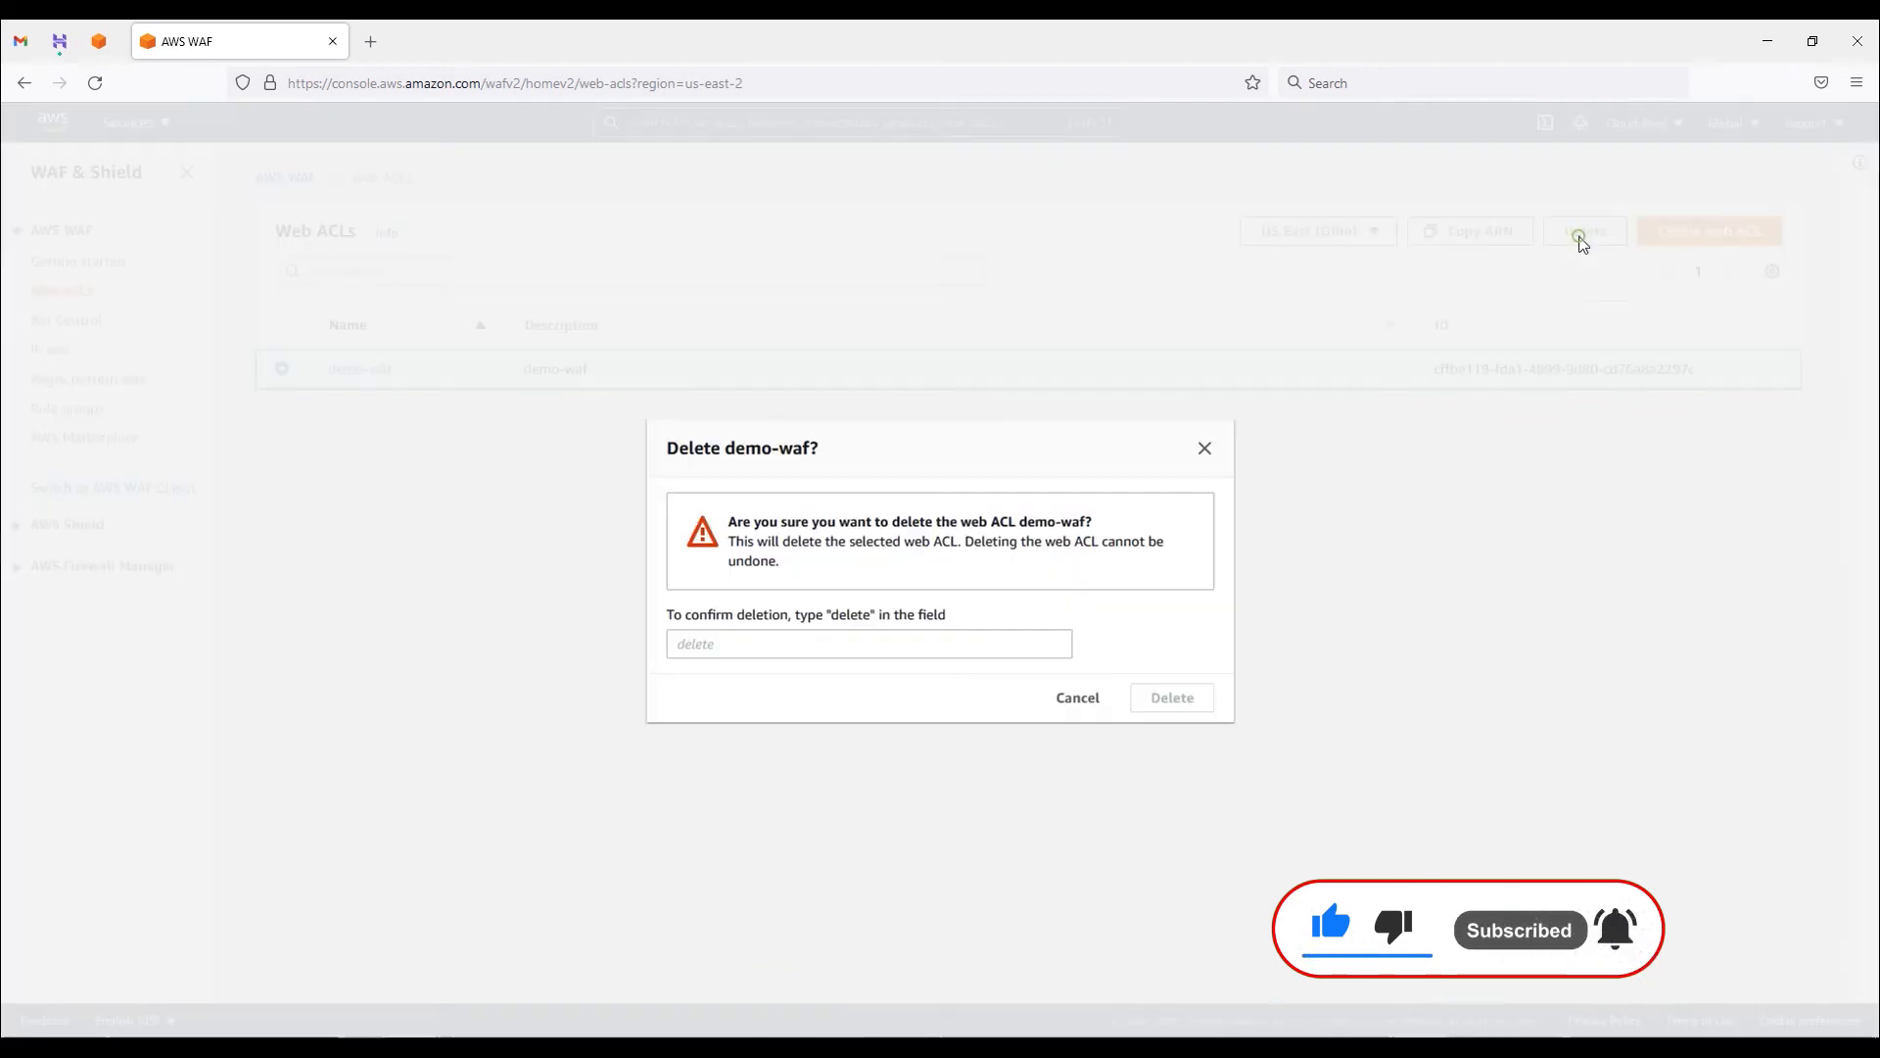
left_click(789, 646)
type("delete")
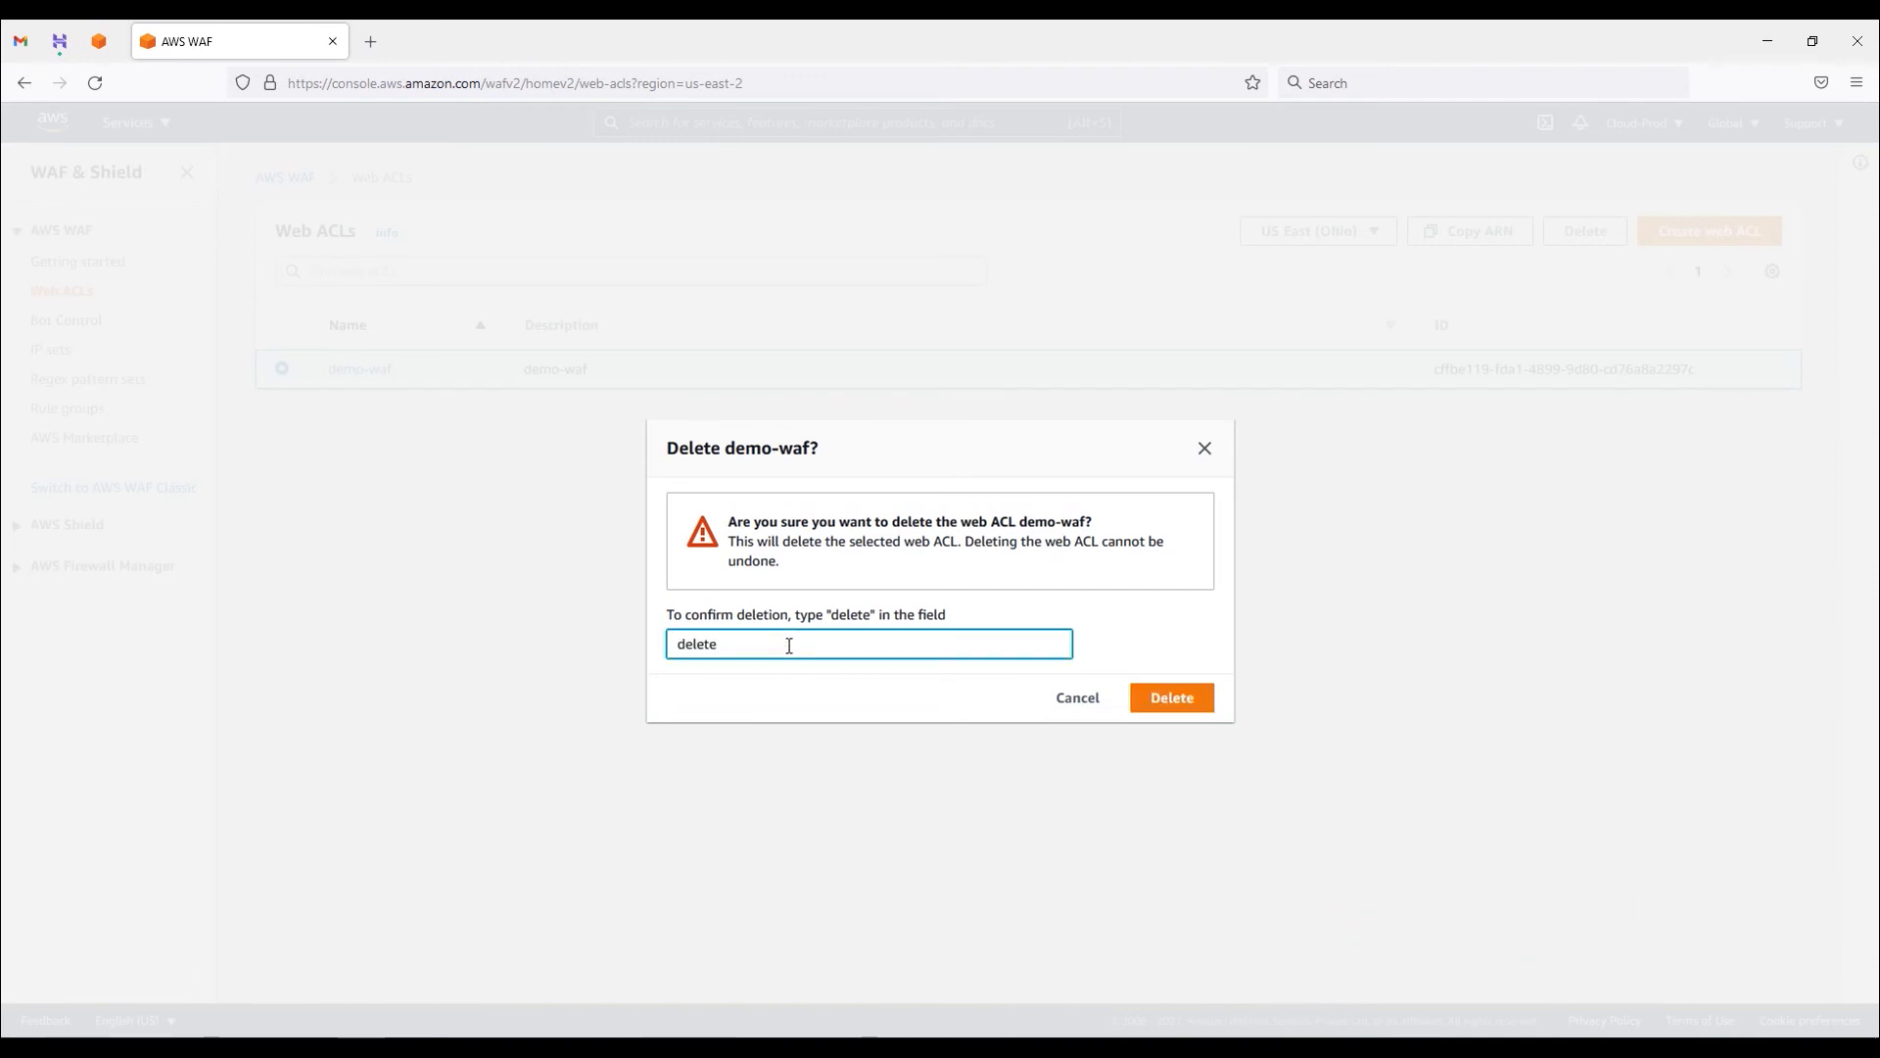
left_click(1186, 703)
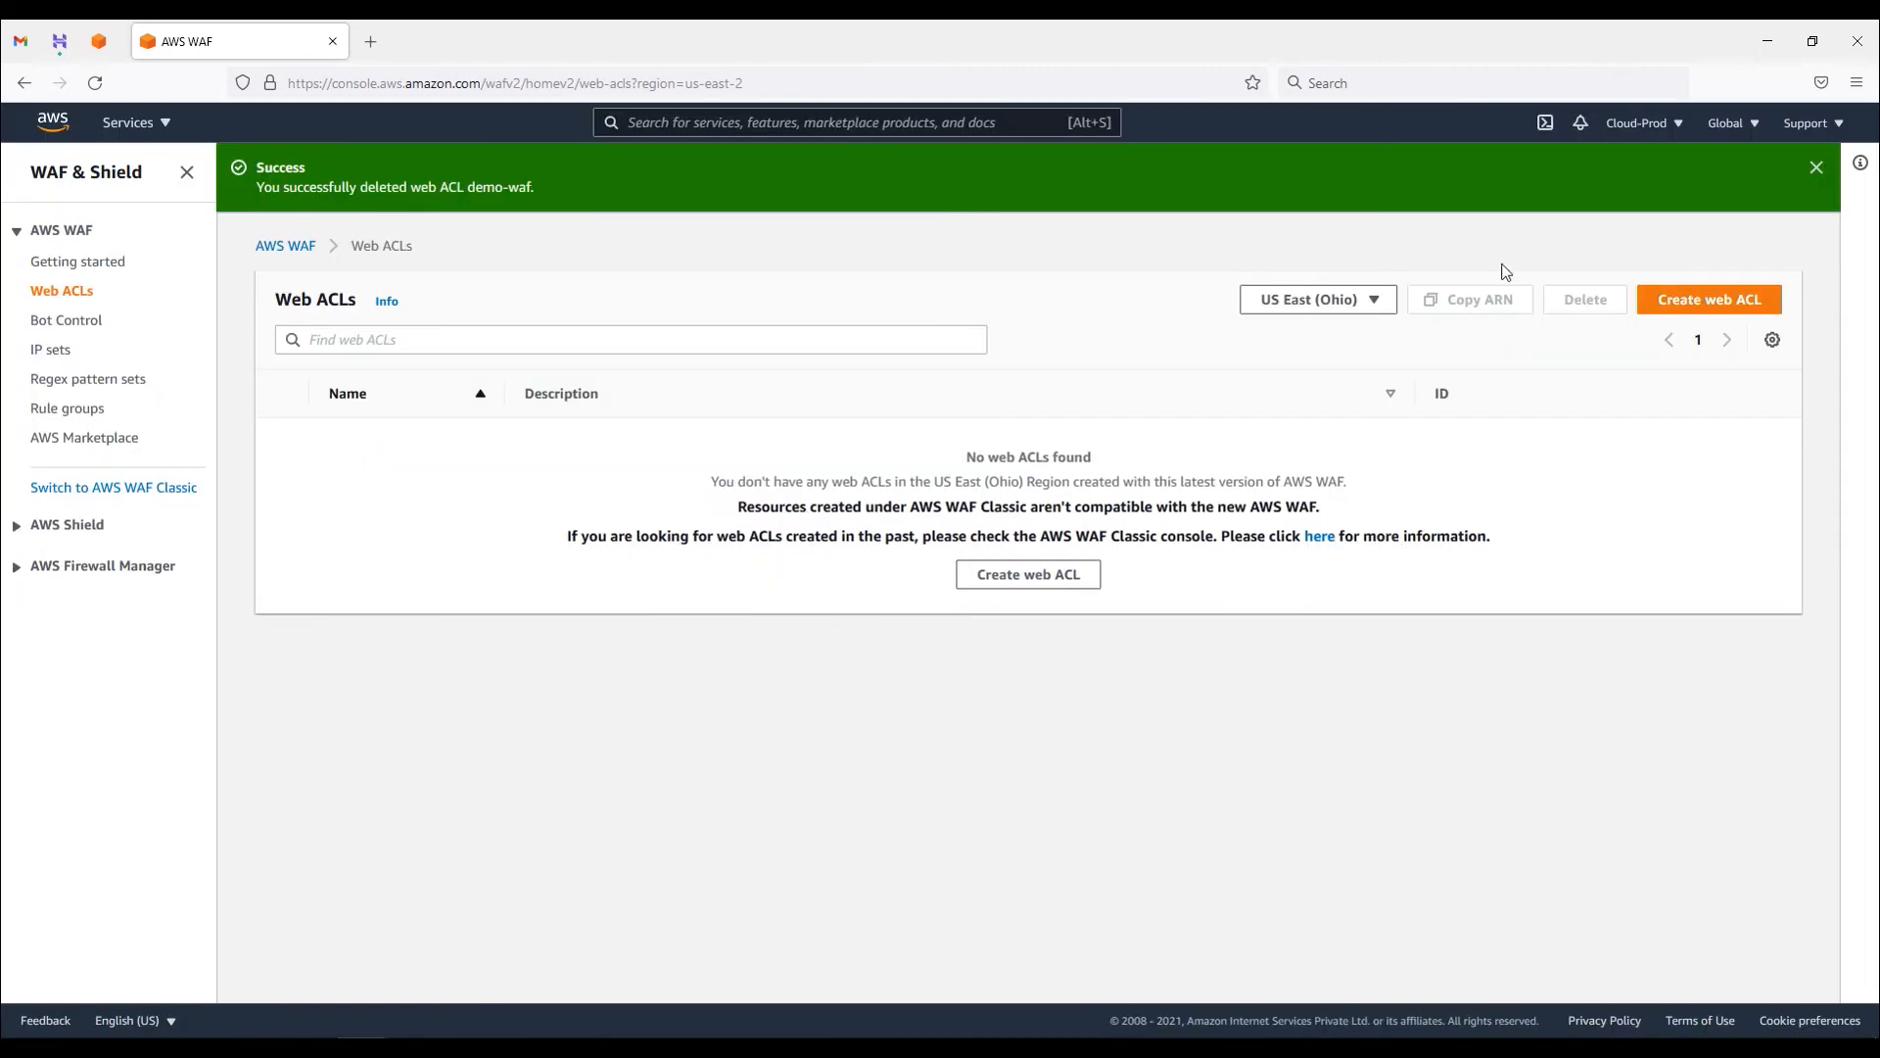
left_click(1817, 168)
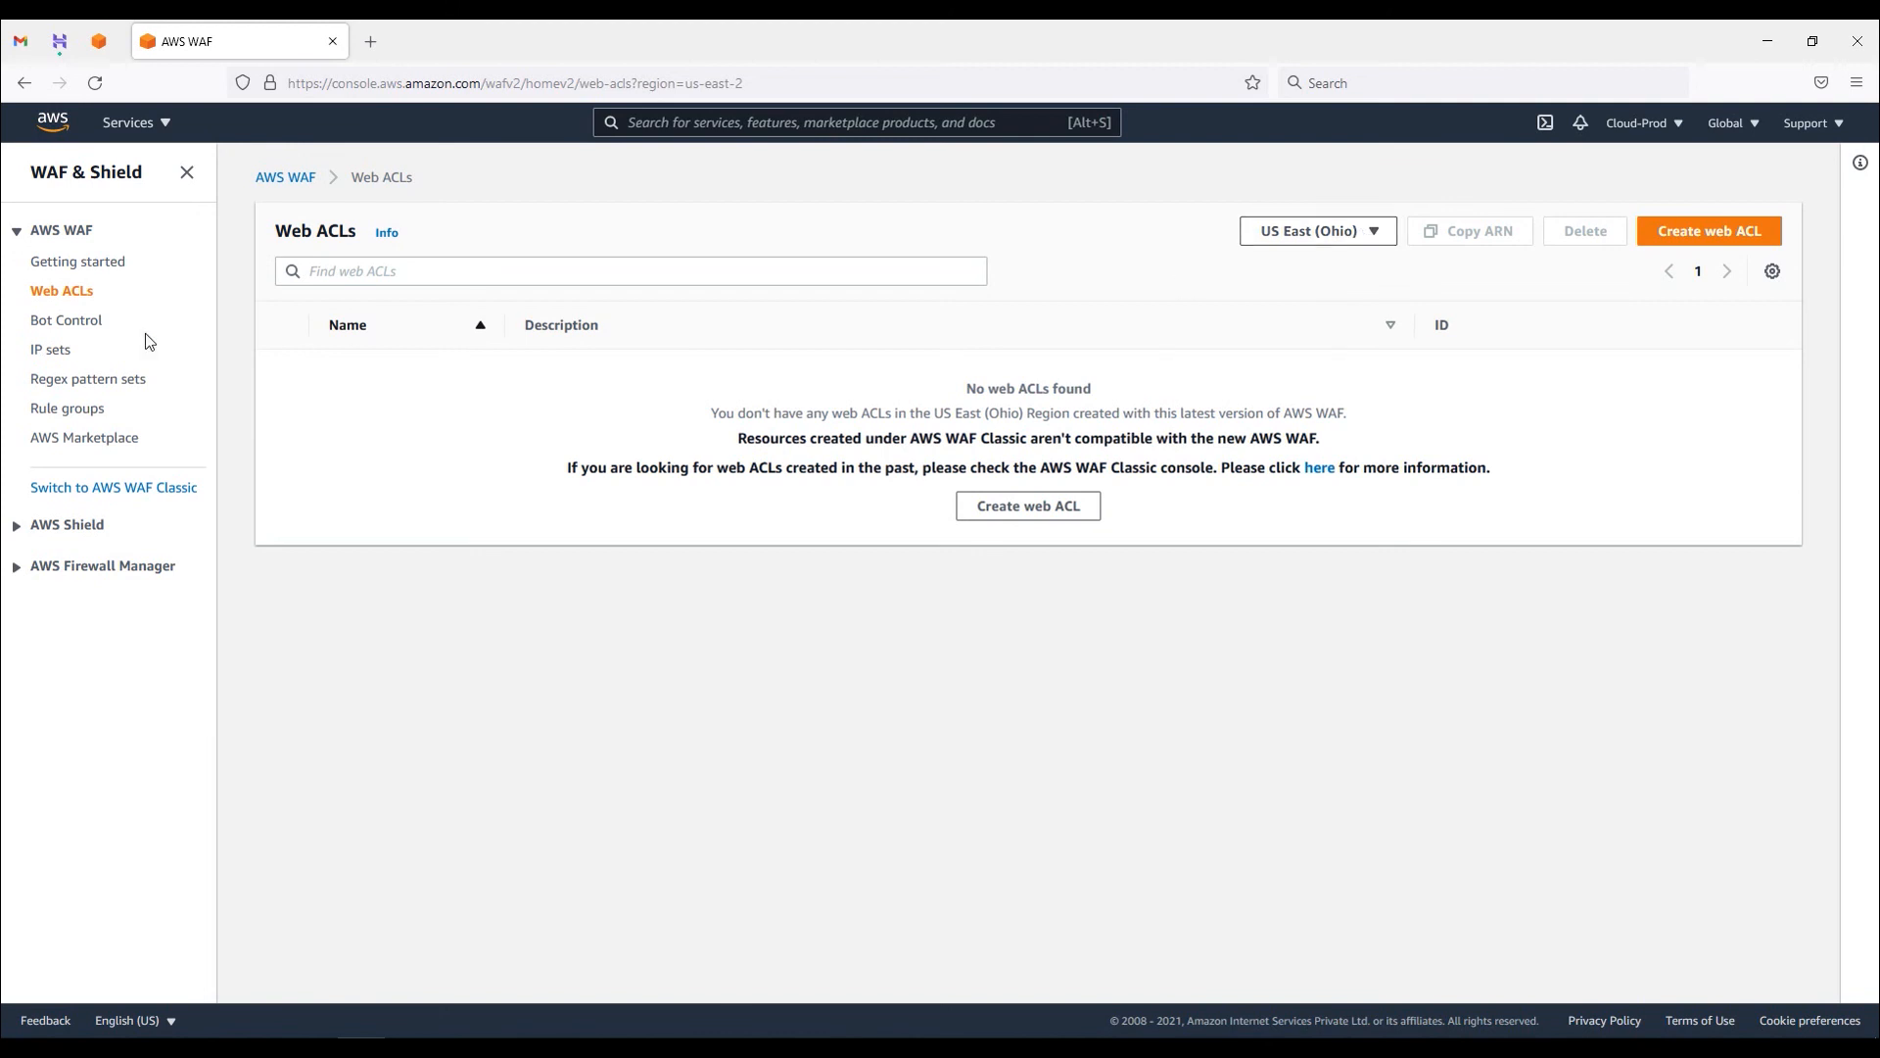